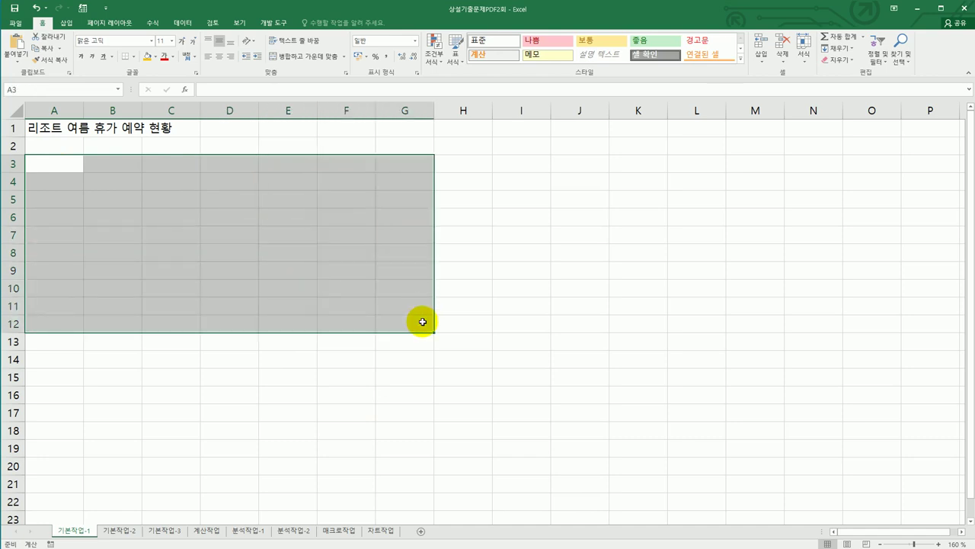
# Step: On the 기본작업-2 sheet, merge and center the title across A1:G1
pyautogui.click(113, 537)
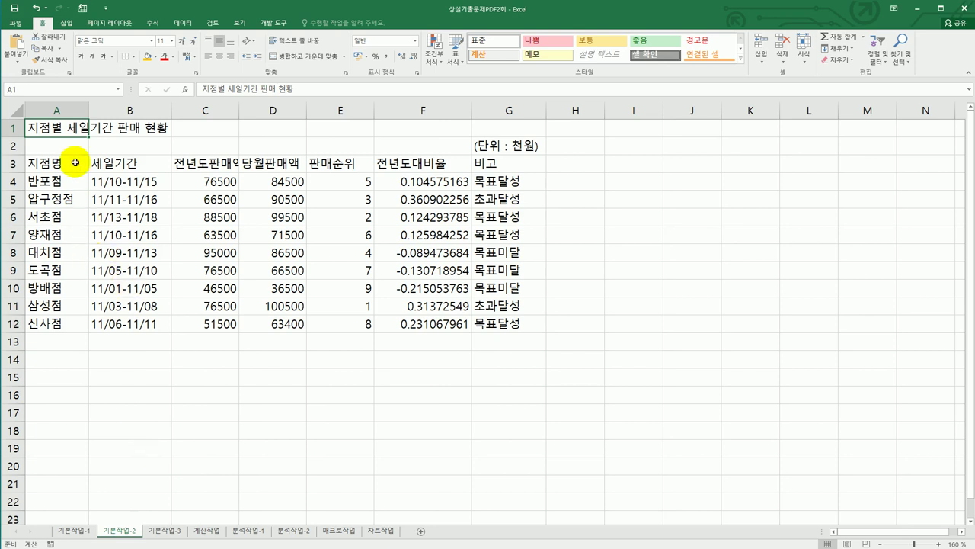
pyautogui.moveTo(72, 129); pyautogui.dragTo(484, 127)
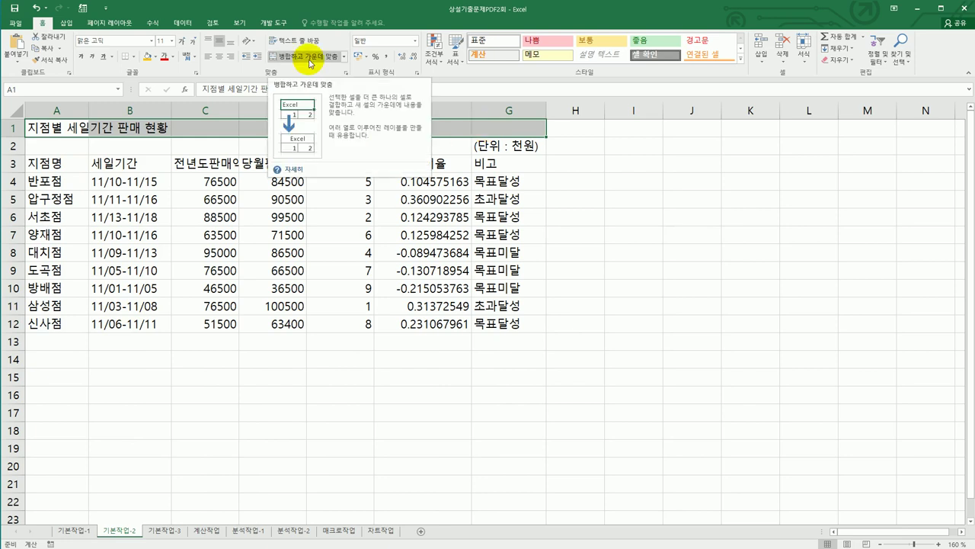
pyautogui.click(310, 64)
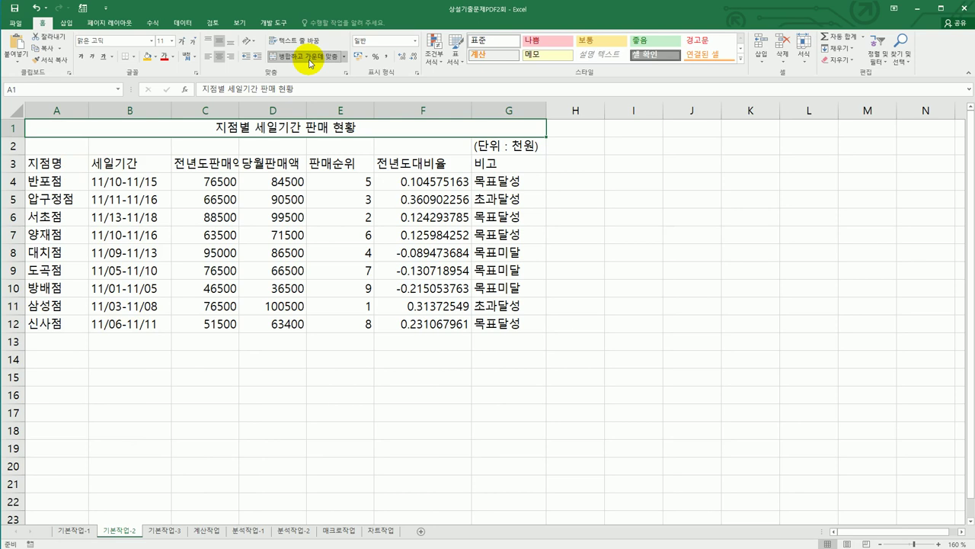
# Step: Format the merged title in A1 with the 굴림체 font at size 18 in bold
pyautogui.click(152, 41)
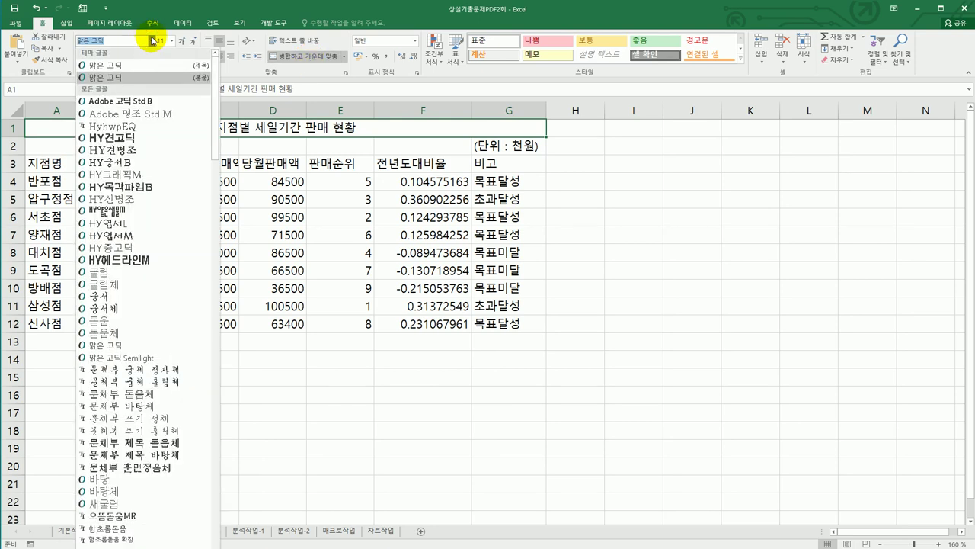
pyautogui.click(147, 282)
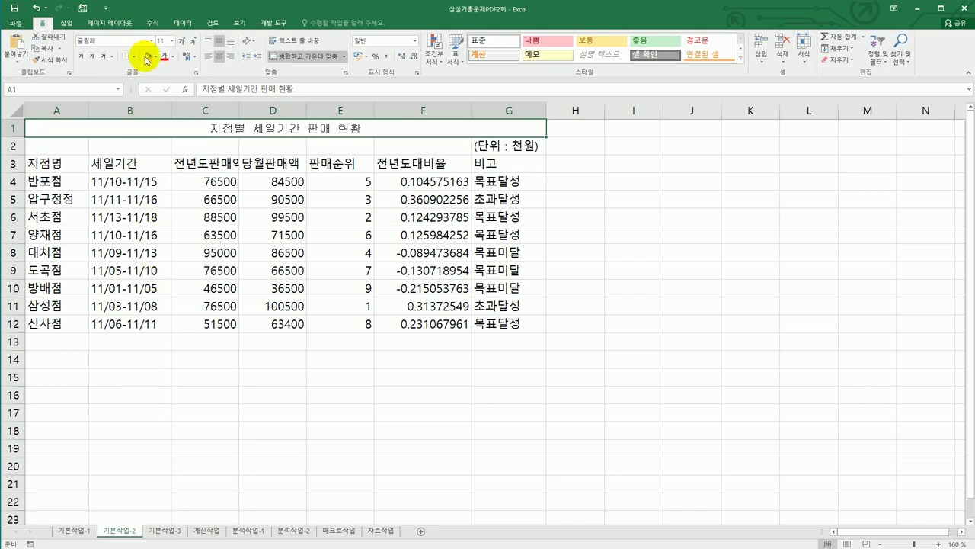
pyautogui.click(171, 41)
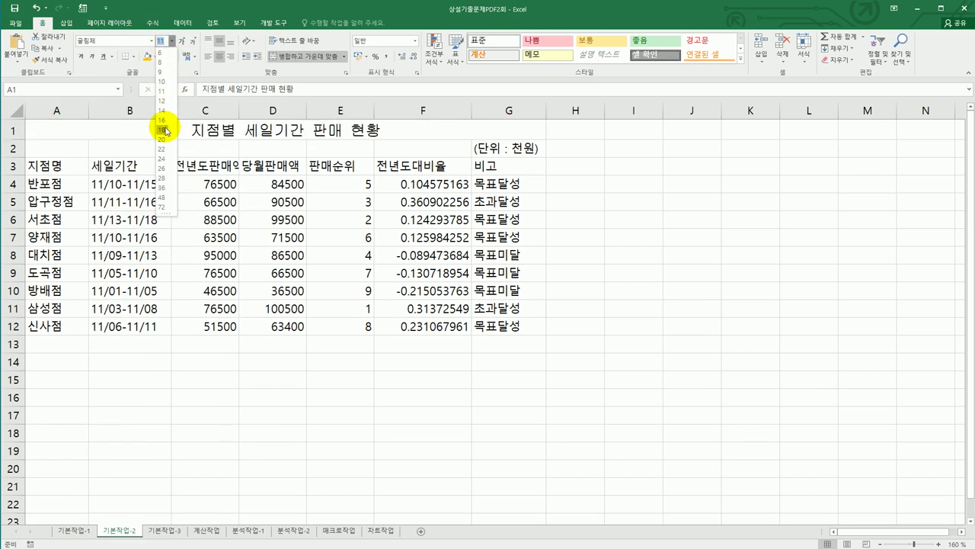
pyautogui.click(163, 130)
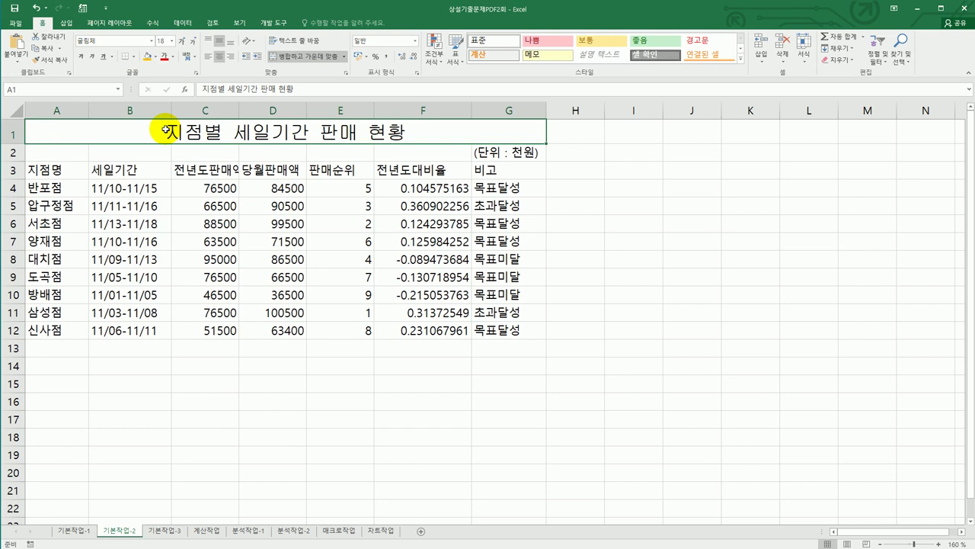
pyautogui.click(81, 57)
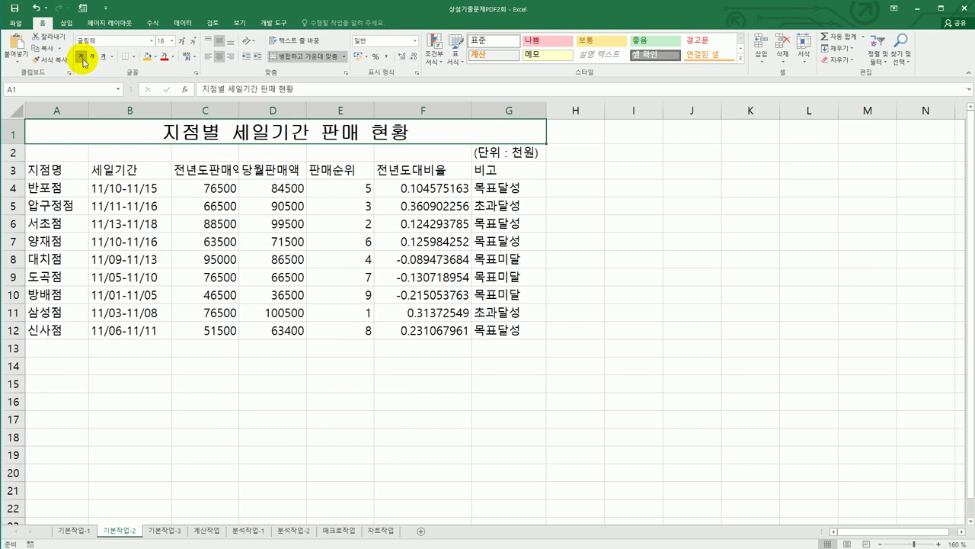
# Step: Apply the 강조색1 cell style to the header row A3:G3 and center its text horizontally
pyautogui.moveTo(67, 169); pyautogui.dragTo(493, 179)
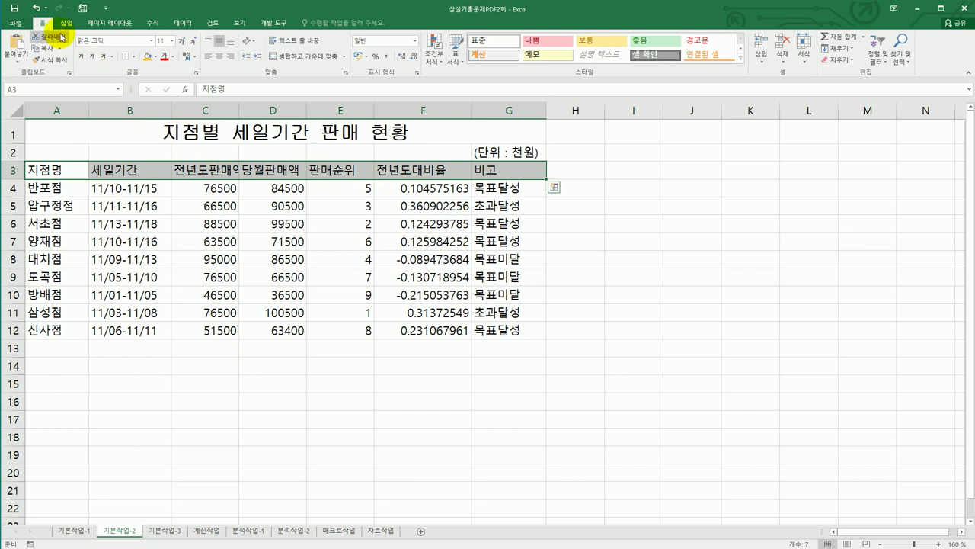
pyautogui.click(740, 58)
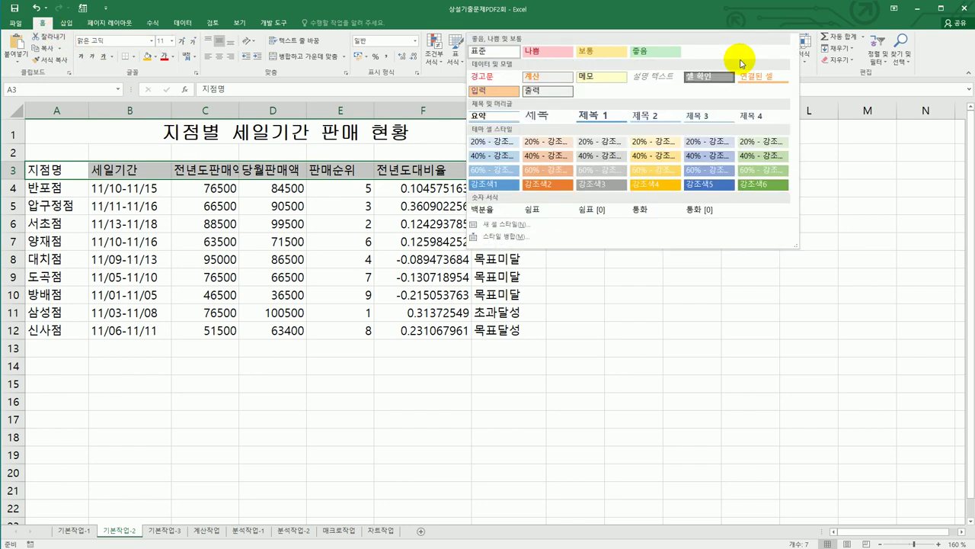
pyautogui.click(506, 186)
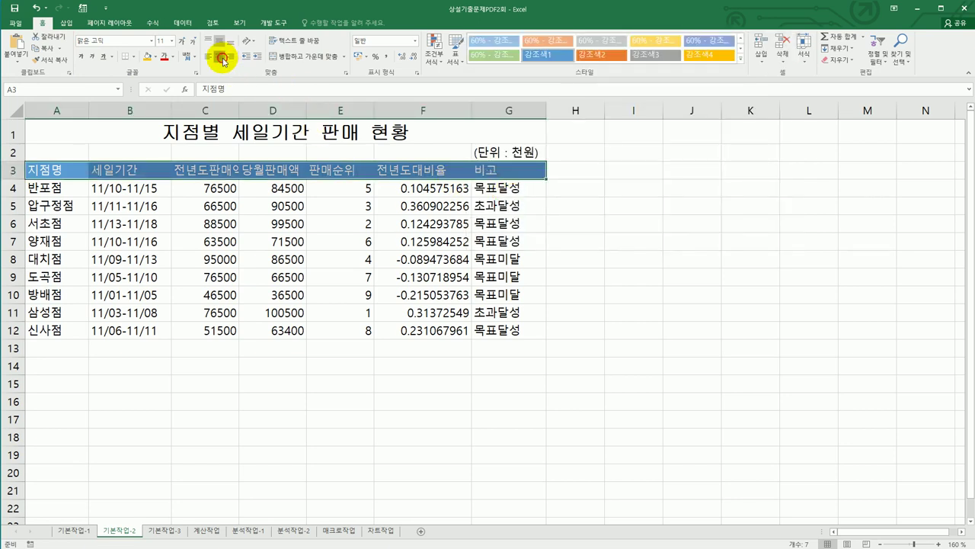
pyautogui.click(221, 57)
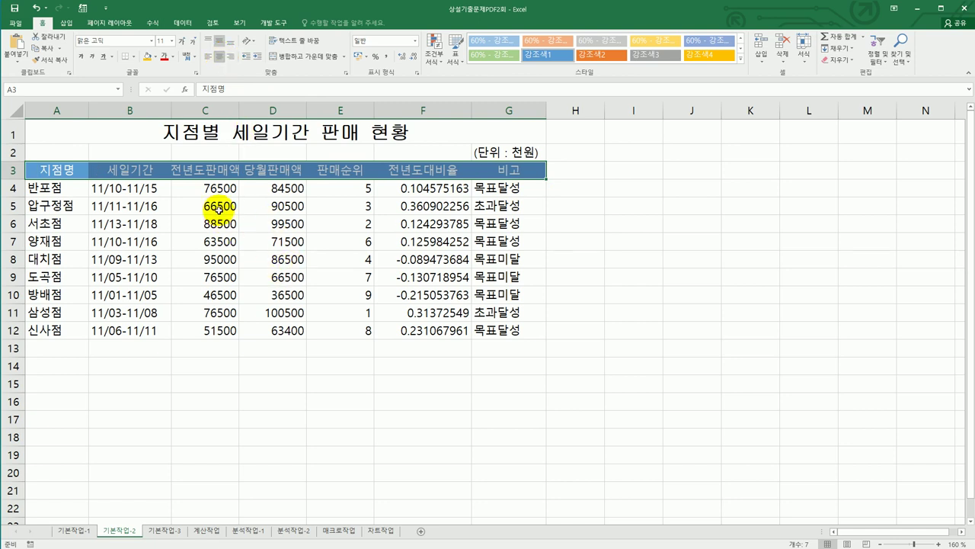
# Step: Apply the comma style to C4:C12 and the percent style to F4:F12
pyautogui.moveTo(213, 187); pyautogui.dragTo(220, 333)
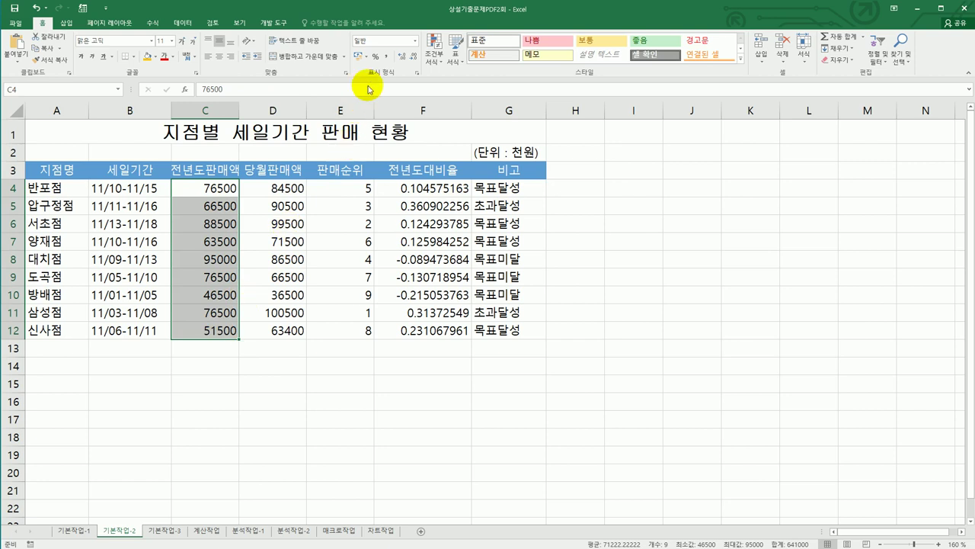
pyautogui.click(388, 58)
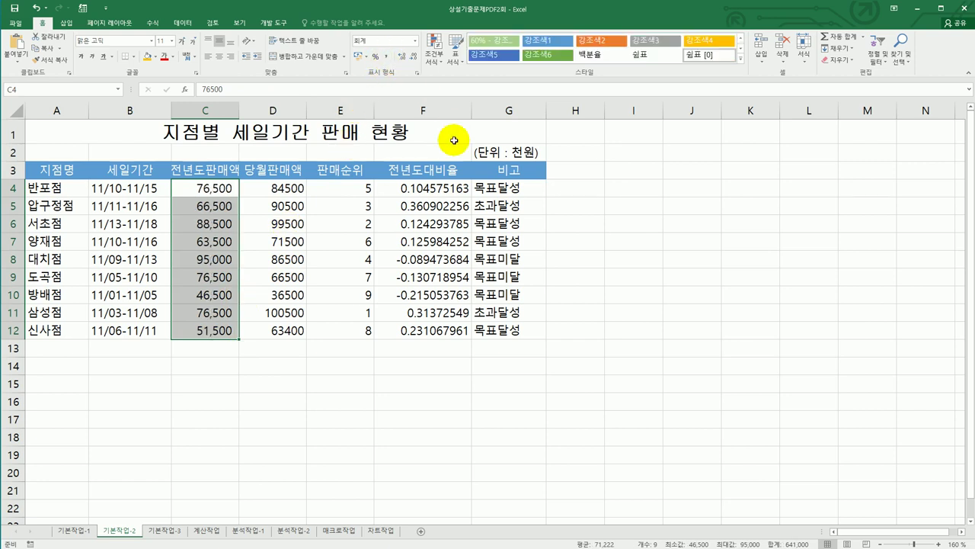
pyautogui.moveTo(455, 189); pyautogui.dragTo(460, 326)
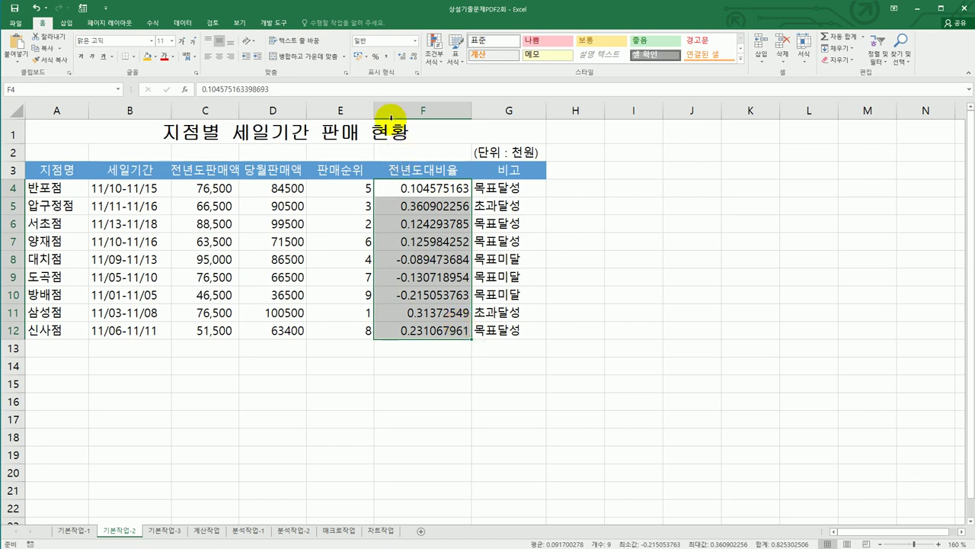
pyautogui.click(377, 60)
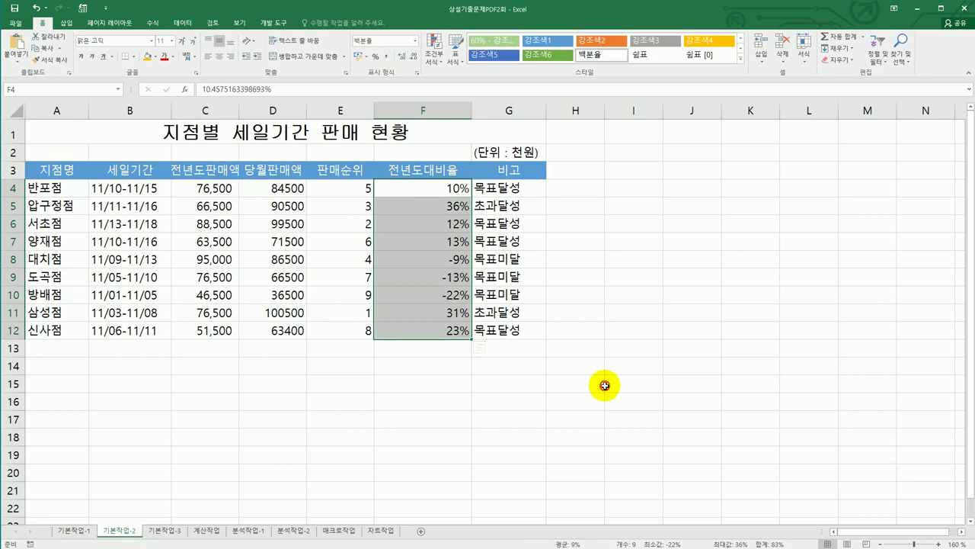
pyautogui.click(606, 385)
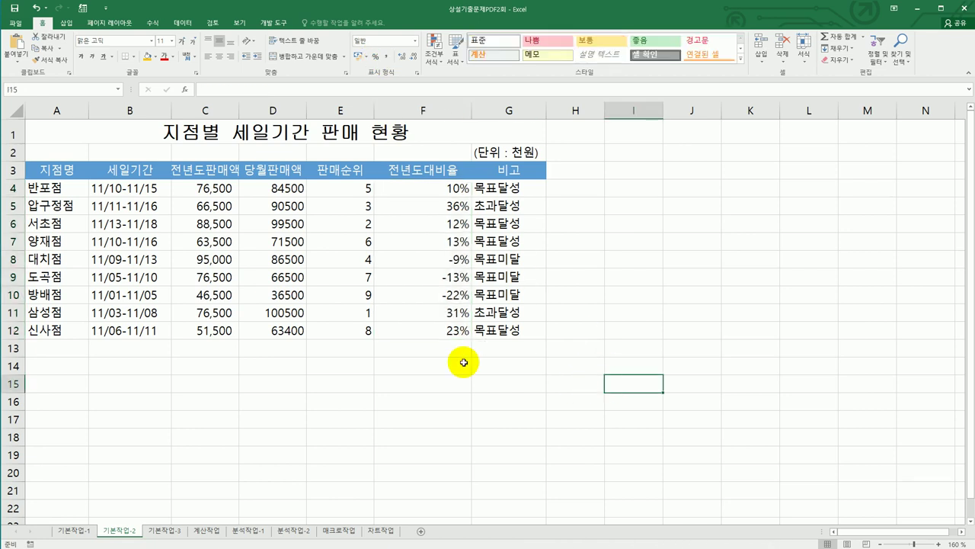
# Step: Give the 당월판매액 values in D4:D12 the custom number format #,##0원
pyautogui.moveTo(277, 188); pyautogui.dragTo(285, 327)
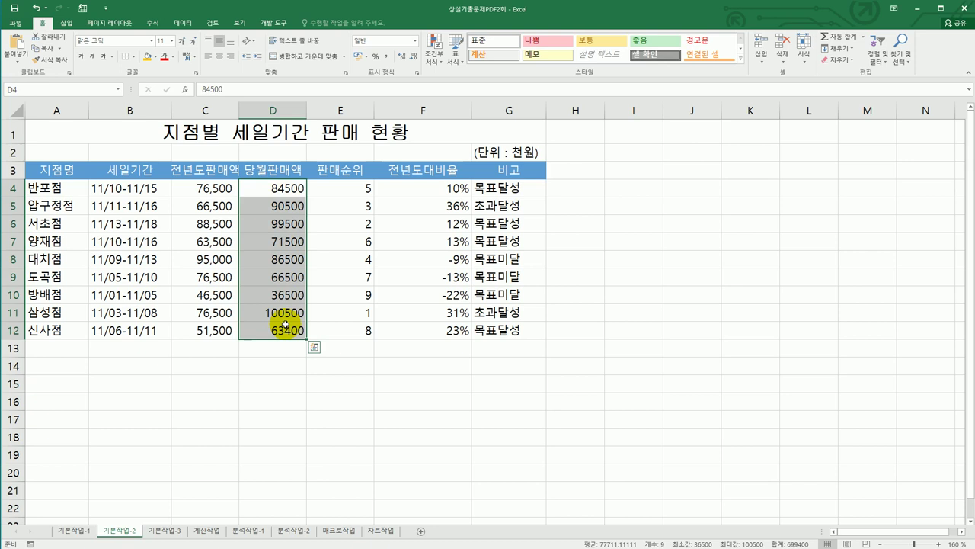
pyautogui.rightClick(281, 212)
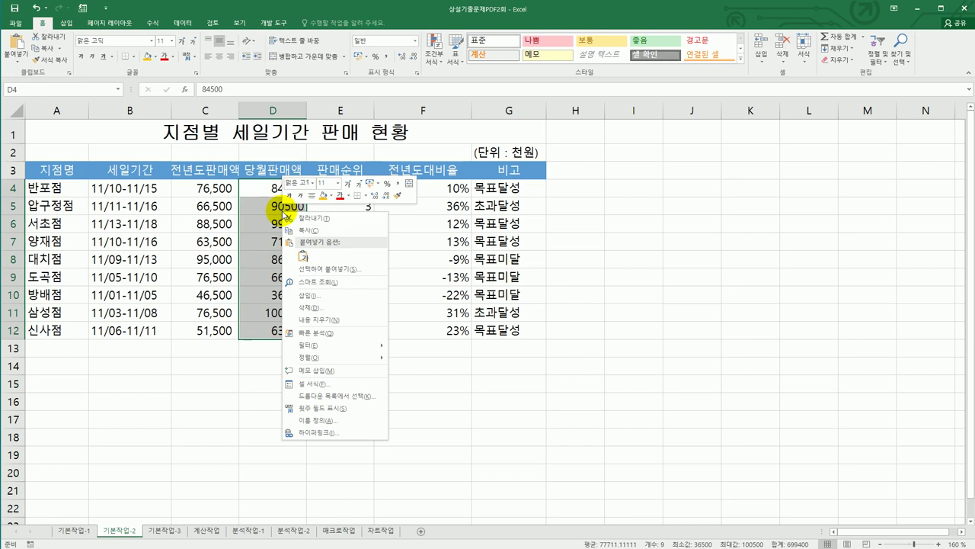
pyautogui.click(352, 384)
pyautogui.moveTo(353, 251); pyautogui.dragTo(544, 176)
pyautogui.click(434, 192)
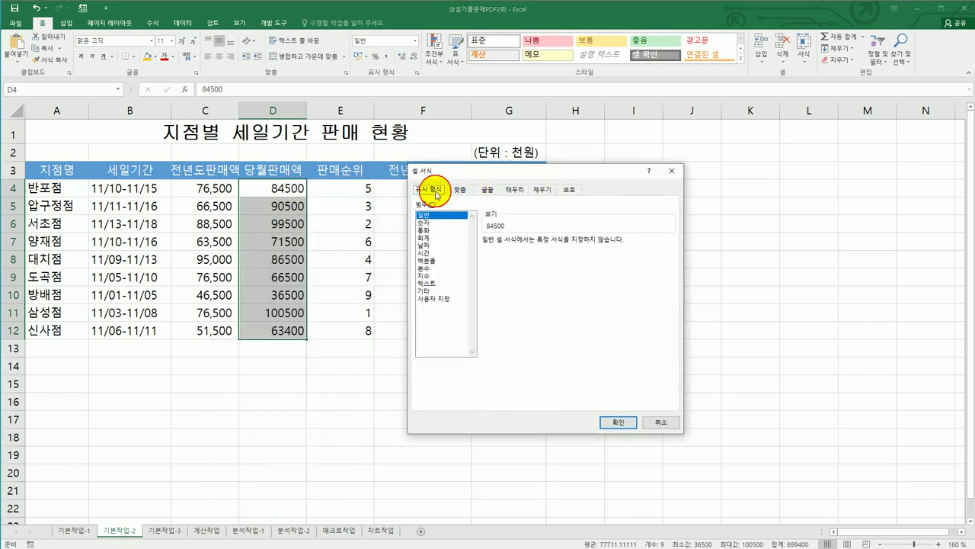
pyautogui.click(452, 302)
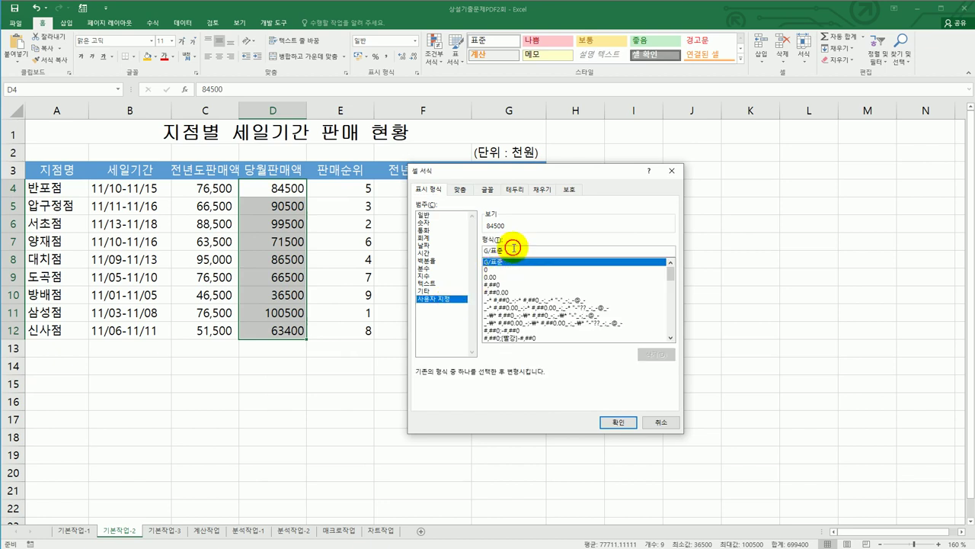
pyautogui.moveTo(512, 251); pyautogui.dragTo(480, 251)
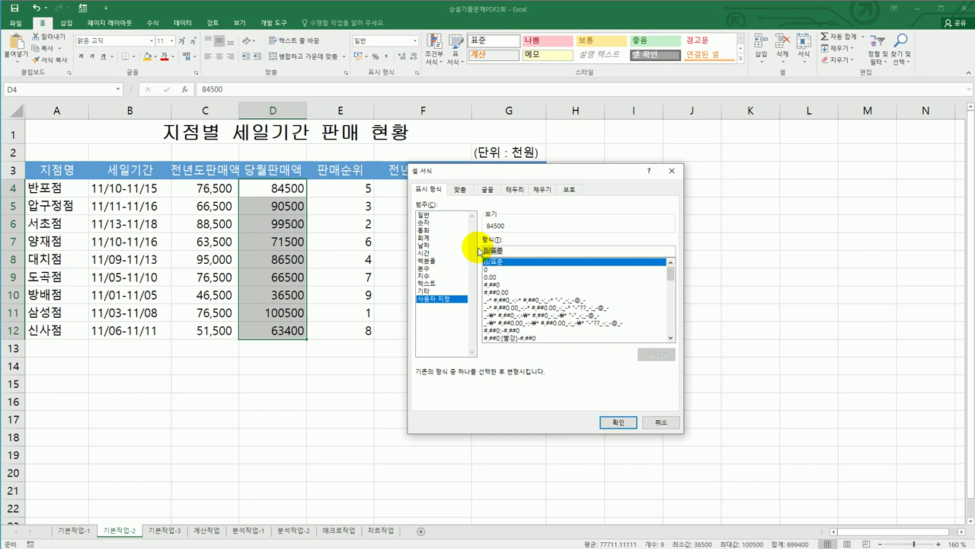
pyautogui.write('#,')
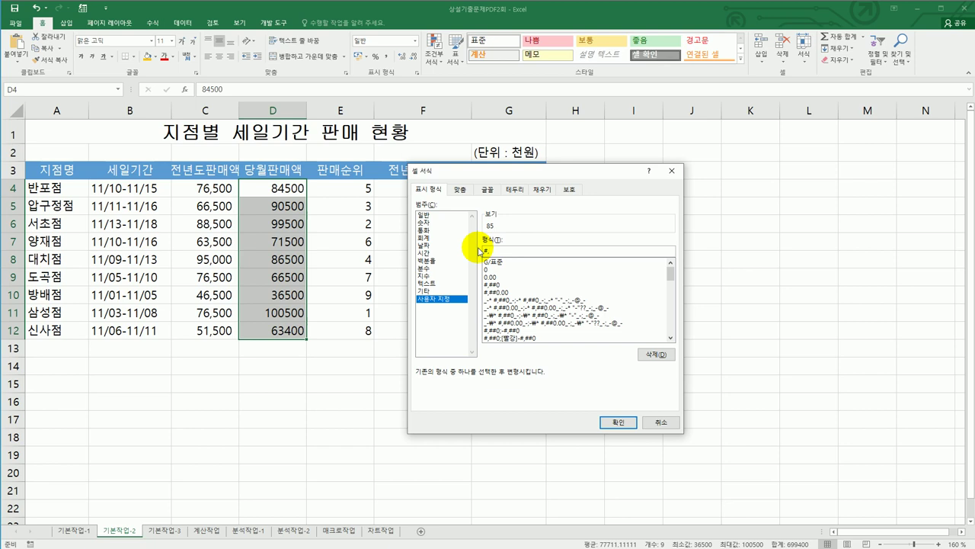
pyautogui.write('##0원')
pyautogui.click(615, 422)
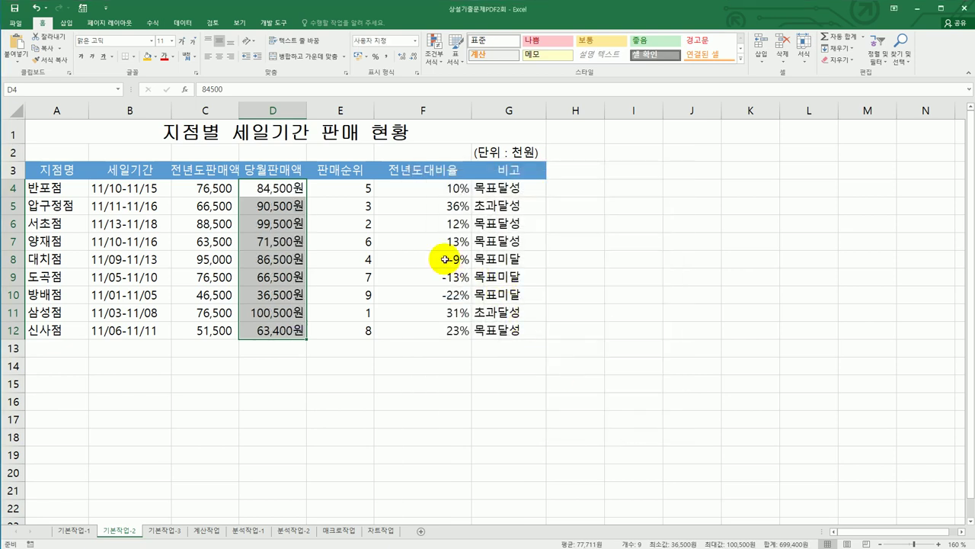
# Step: Insert a comment reading 우수지점 on cell F5 and set it to stay displayed
pyautogui.click(423, 209)
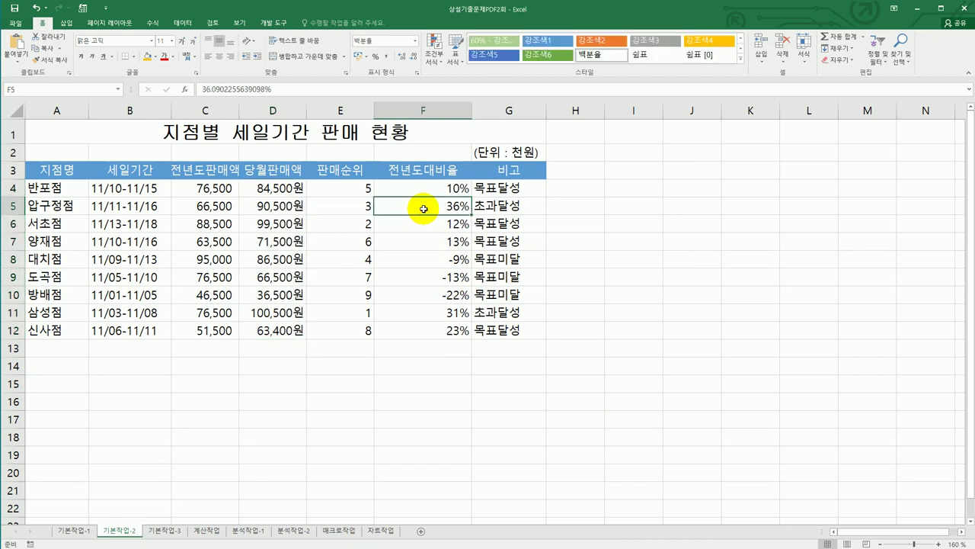
pyautogui.rightClick(423, 208)
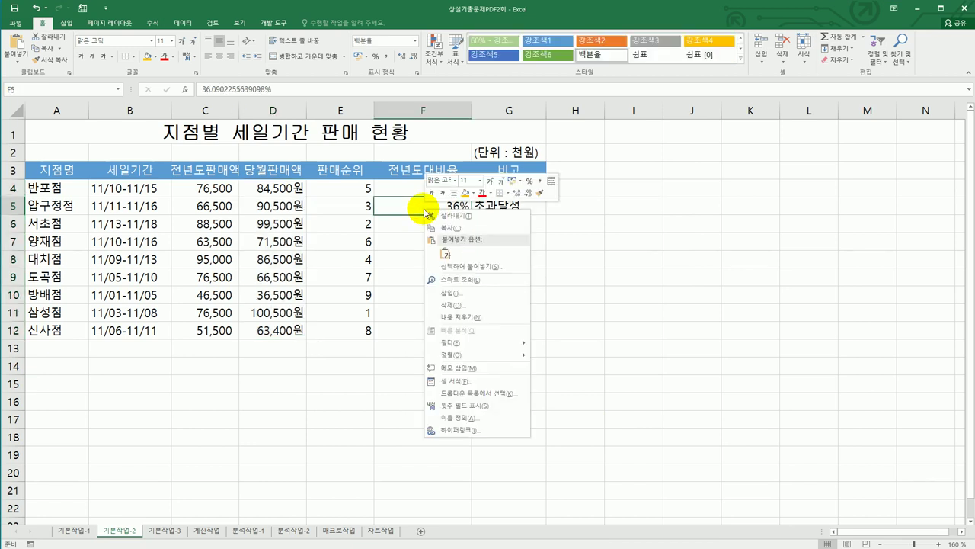
pyautogui.click(501, 368)
pyautogui.hotkey('shift', 'Up')
pyautogui.write('우수지점')
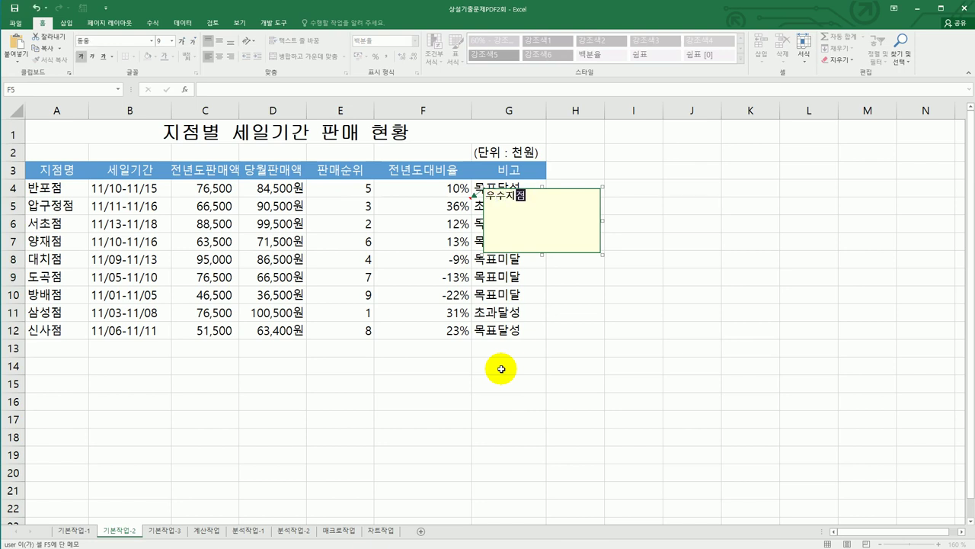
pyautogui.click(432, 212)
pyautogui.rightClick(432, 212)
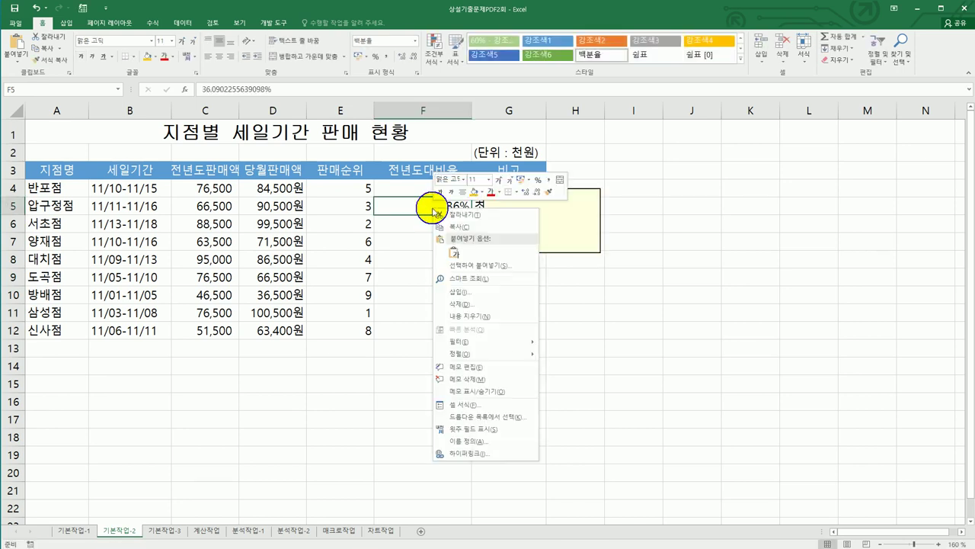
pyautogui.click(505, 391)
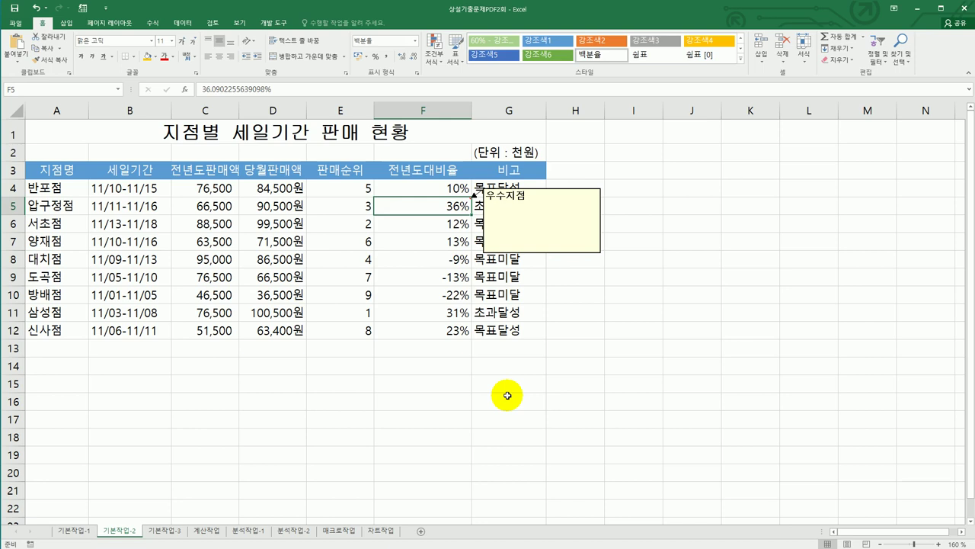
# Step: Turn on automatic sizing in the alignment settings of the comment on F5
pyautogui.click(537, 190)
pyautogui.rightClick(538, 190)
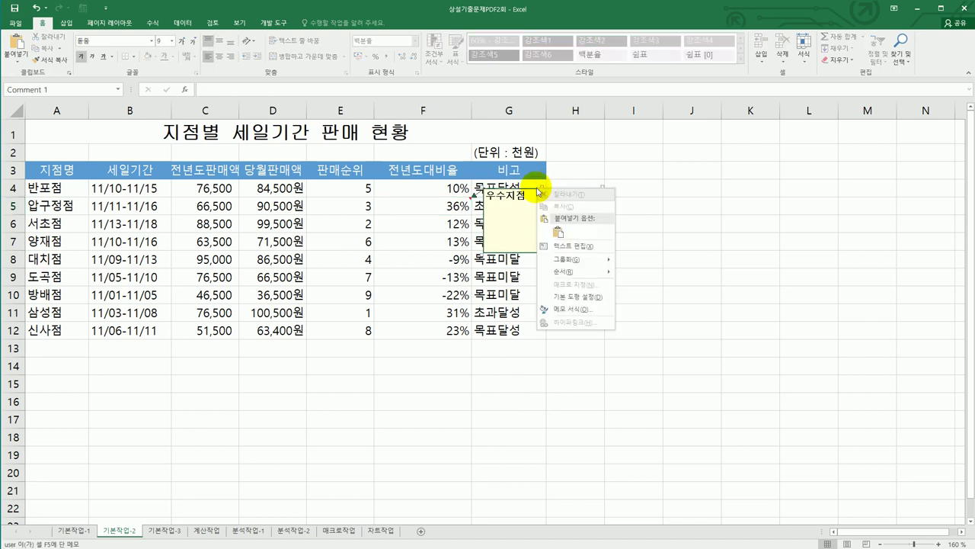
pyautogui.click(565, 312)
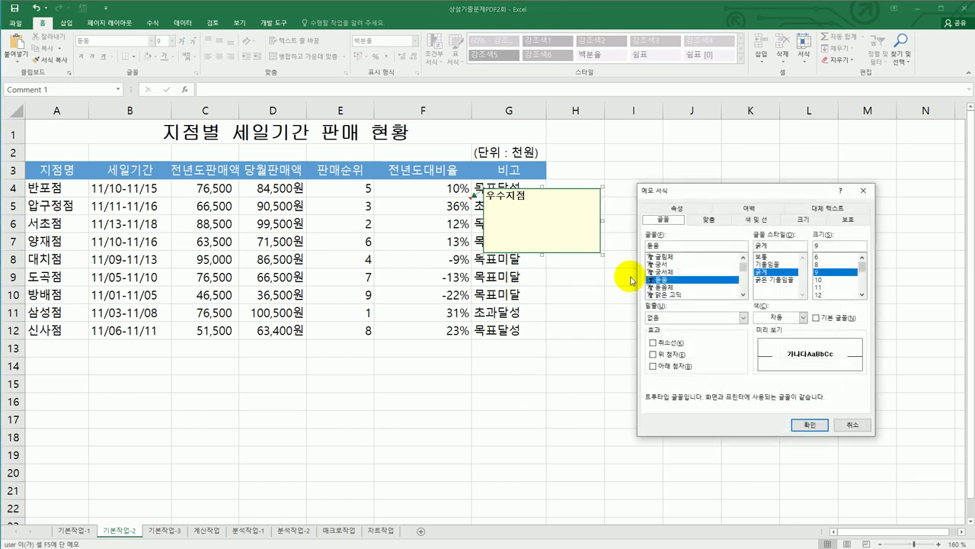
pyautogui.click(690, 218)
pyautogui.click(682, 282)
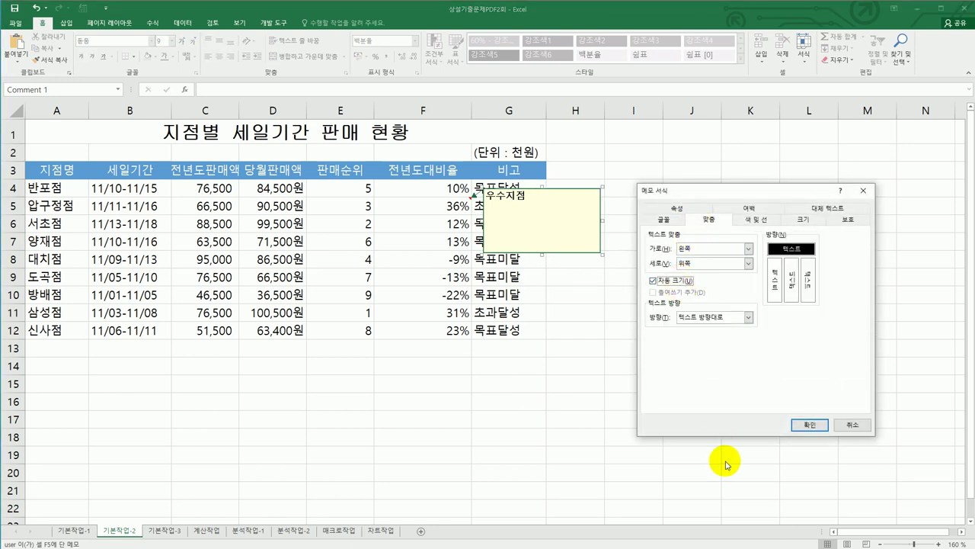
pyautogui.click(806, 423)
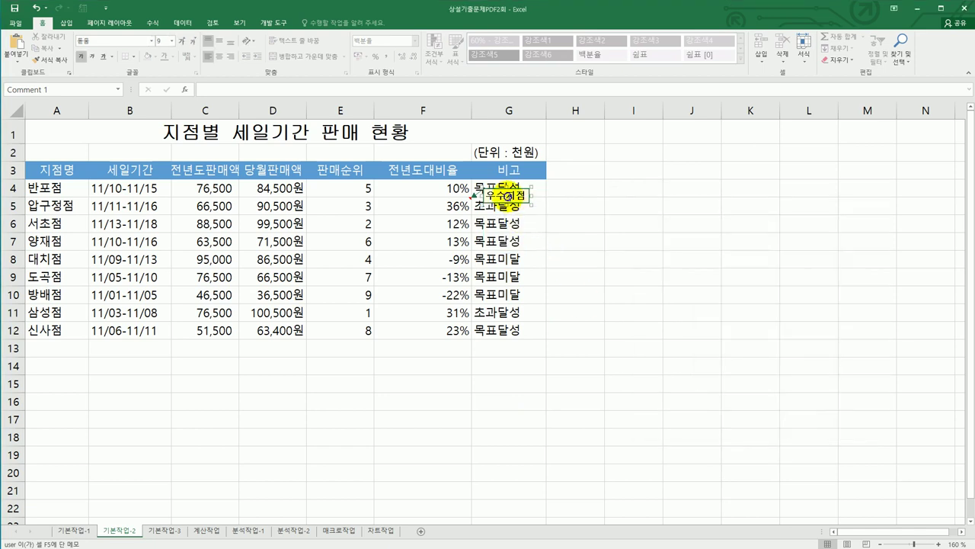
pyautogui.rightClick(508, 197)
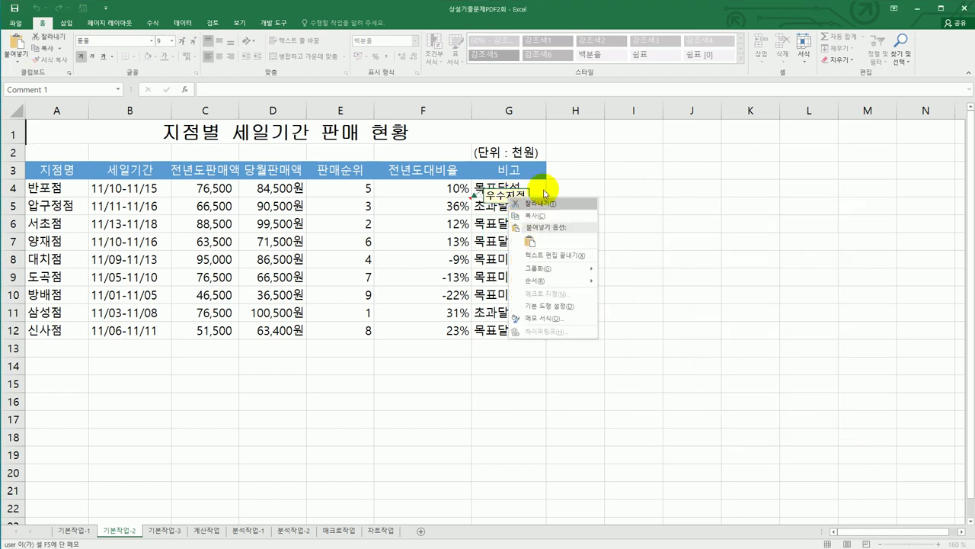
pyautogui.click(674, 322)
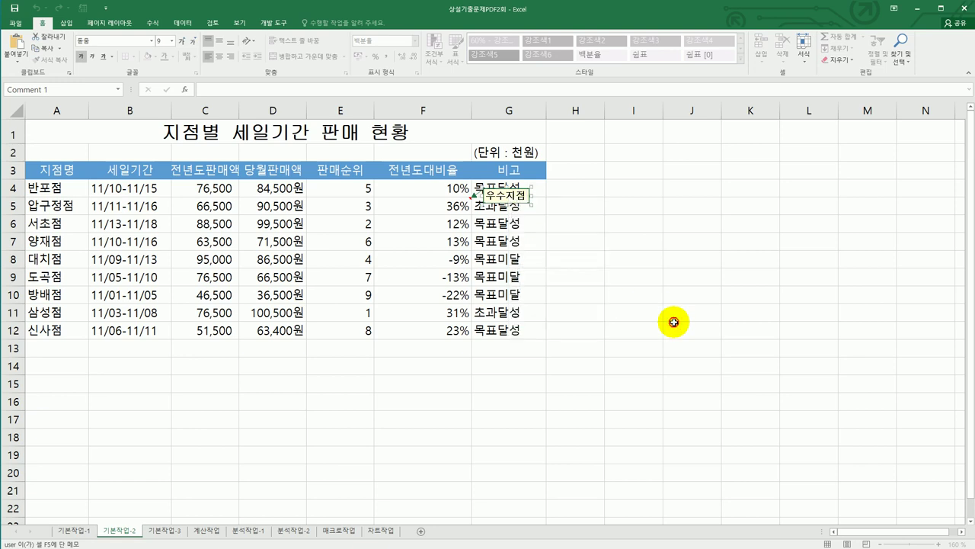
# Step: Apply all borders to the branch sales table in A3:G12
pyautogui.click(674, 324)
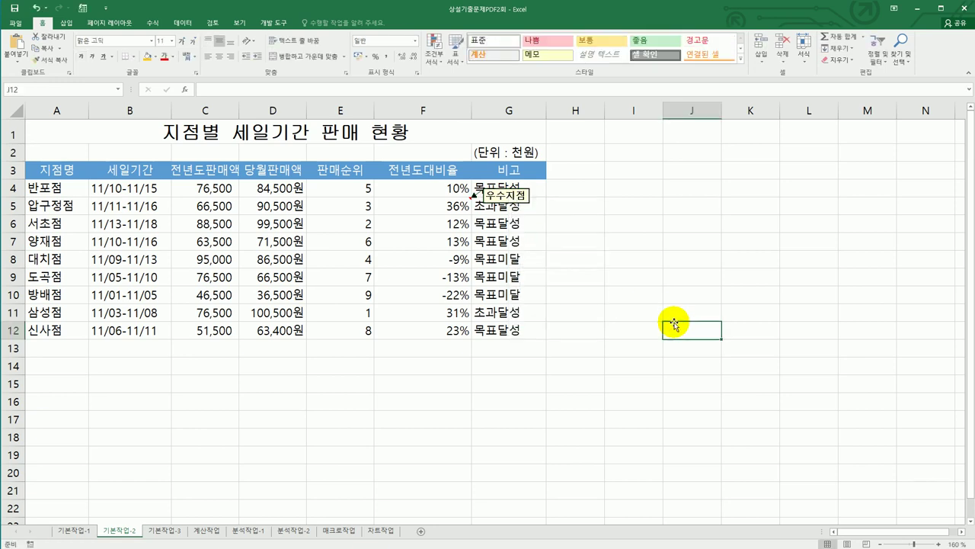
pyautogui.moveTo(48, 169); pyautogui.dragTo(501, 322)
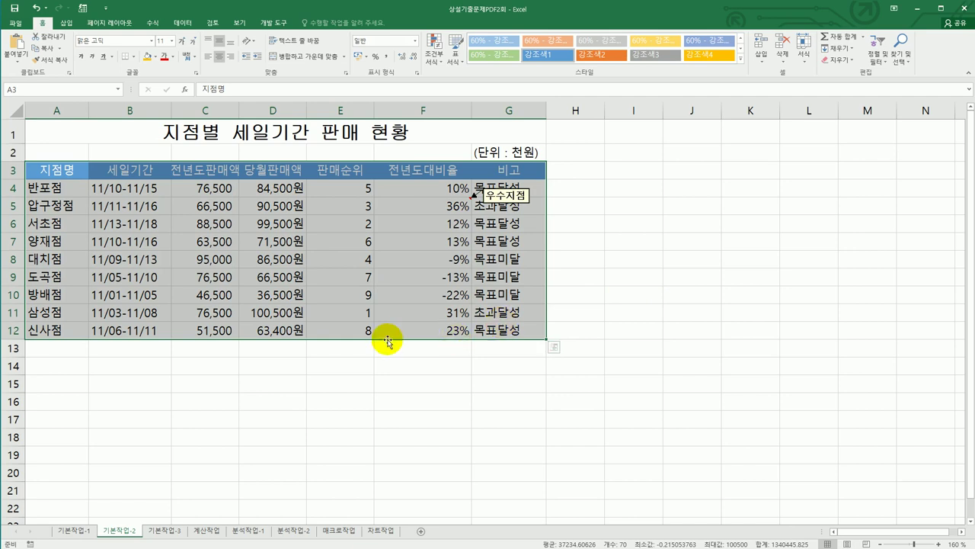
pyautogui.click(134, 57)
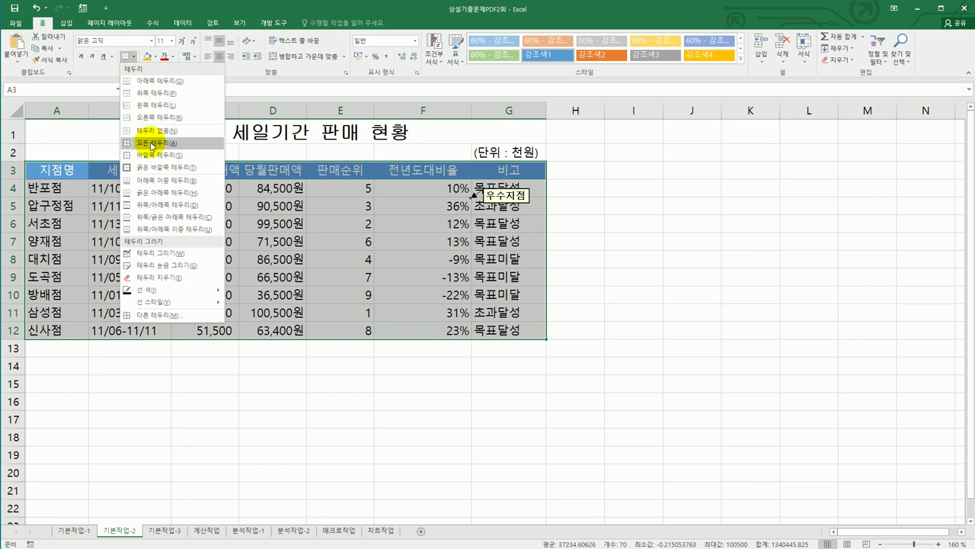
pyautogui.click(146, 142)
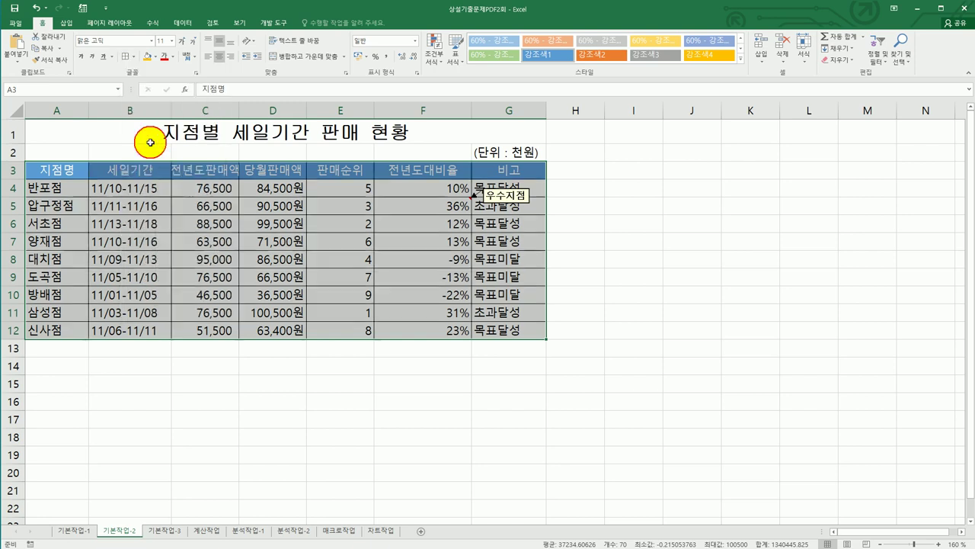
pyautogui.click(494, 330)
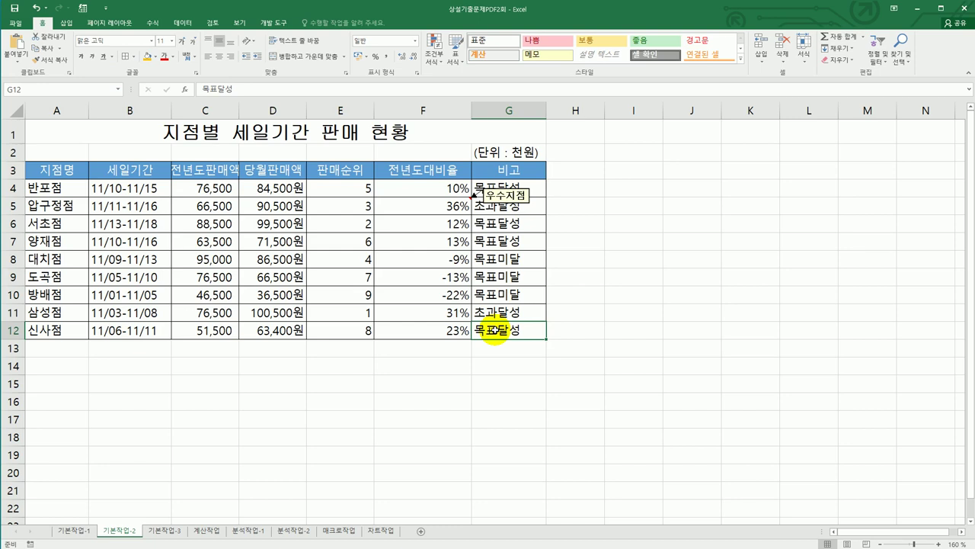
# Step: On the 기본작업-3 sheet, copy the 인사고과 header to A17 and enter the criterion >=20 in A18
pyautogui.click(168, 537)
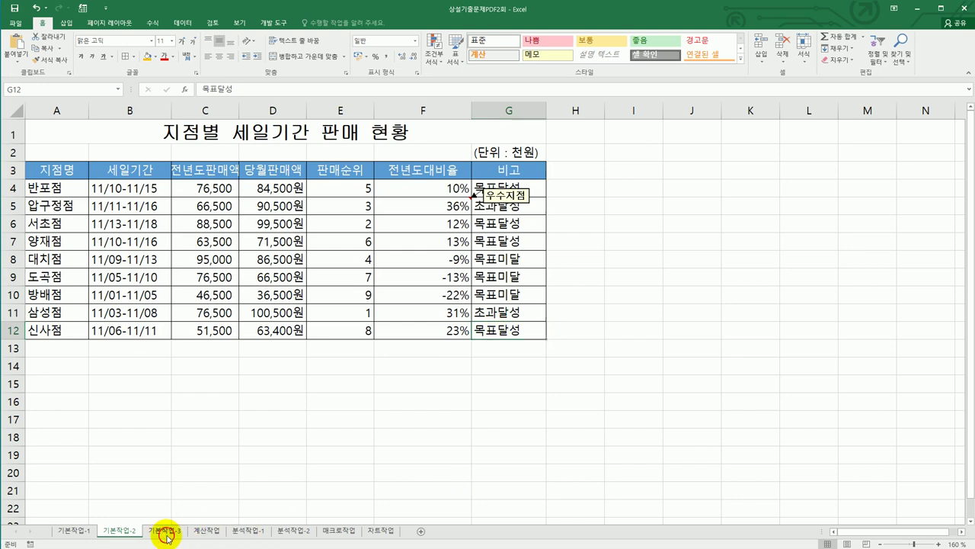
pyautogui.click(249, 499)
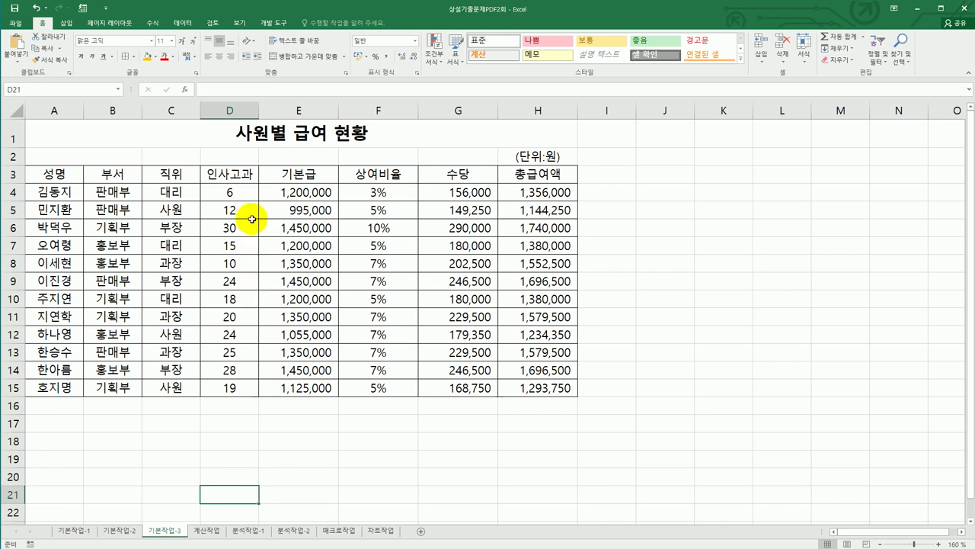
pyautogui.click(239, 179)
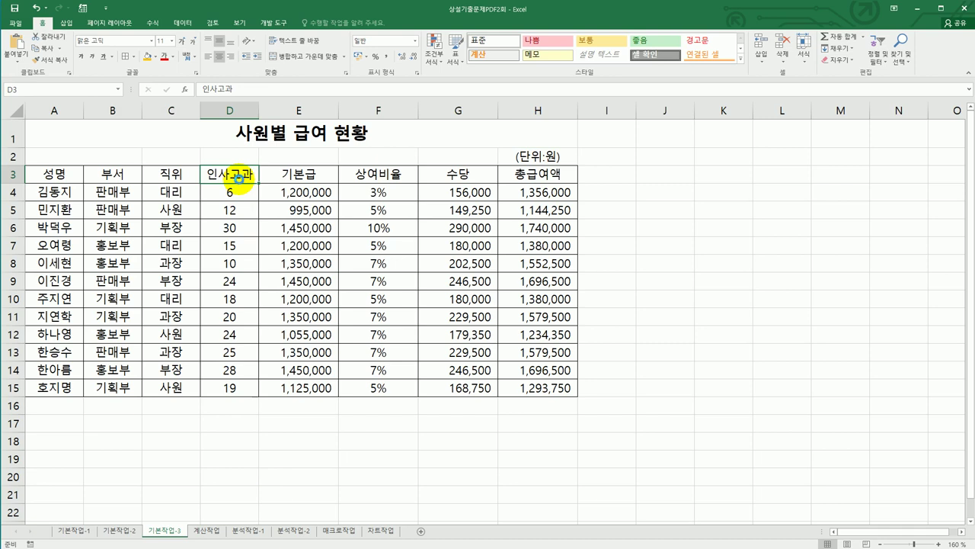
pyautogui.hotkey('ctrl', 'c')
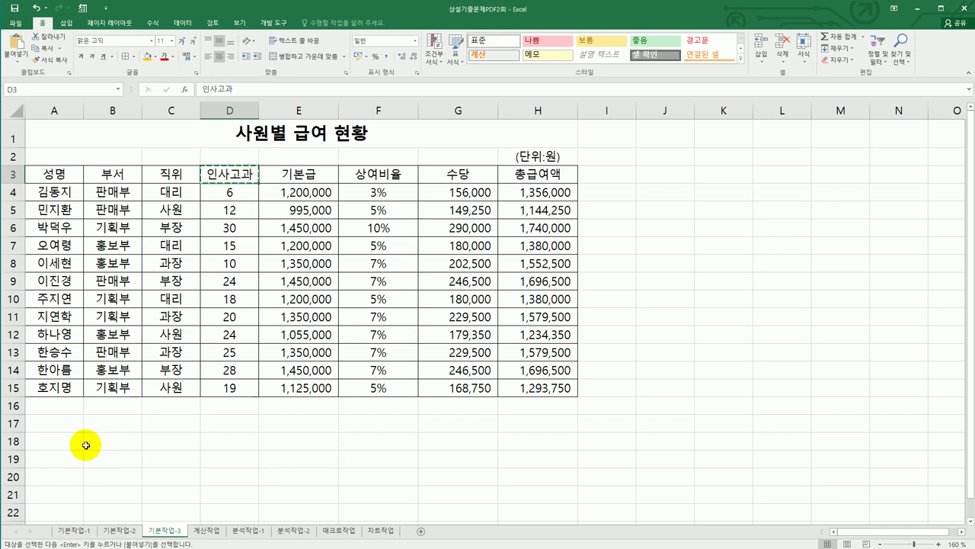
pyautogui.click(70, 427)
pyautogui.hotkey('ctrl', 'v')
pyautogui.click(70, 440)
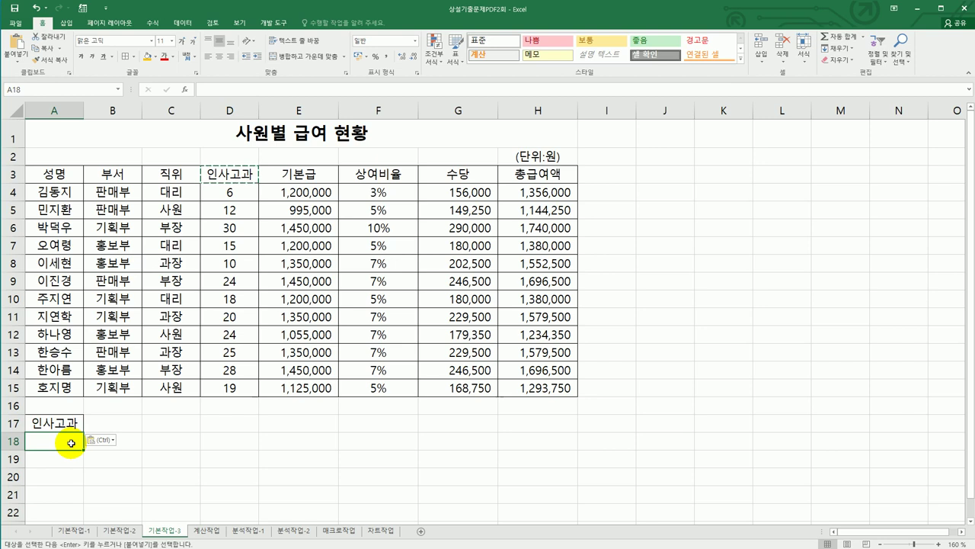
pyautogui.write('>=20')
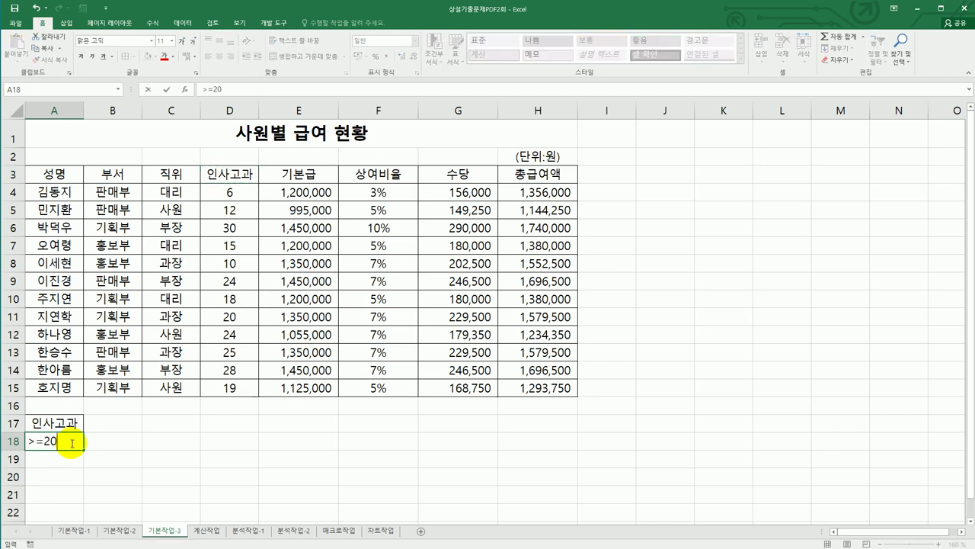
pyautogui.press('Return')
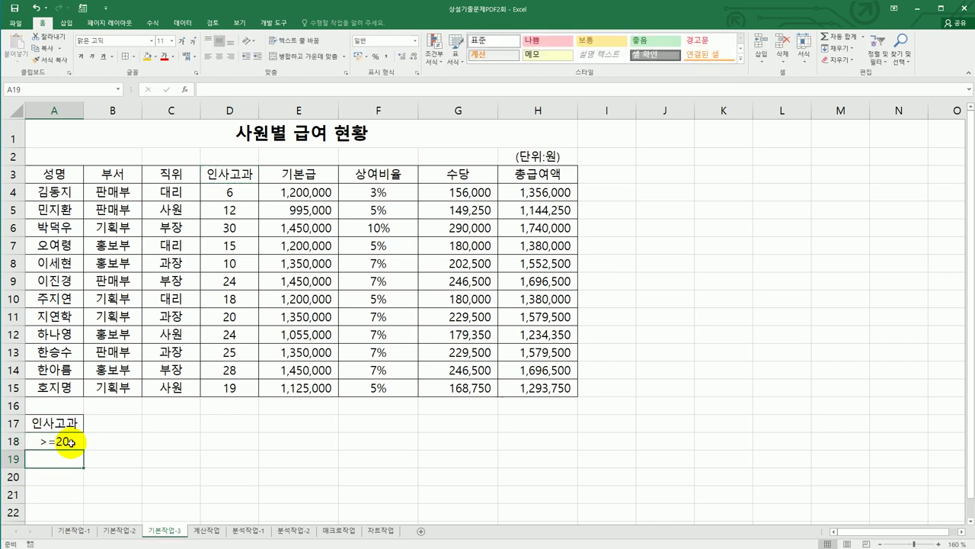
# Step: Copy the 상여비율 header to B17 and enter the criterion >=7% in B18
pyautogui.click(378, 181)
pyautogui.hotkey('ctrl', 'c')
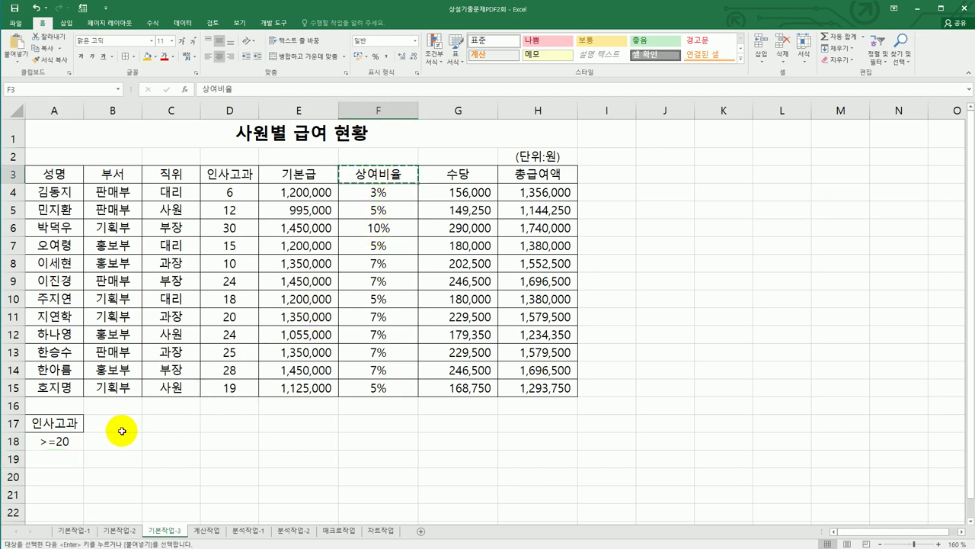
pyautogui.click(125, 431)
pyautogui.hotkey('ctrl', 'v')
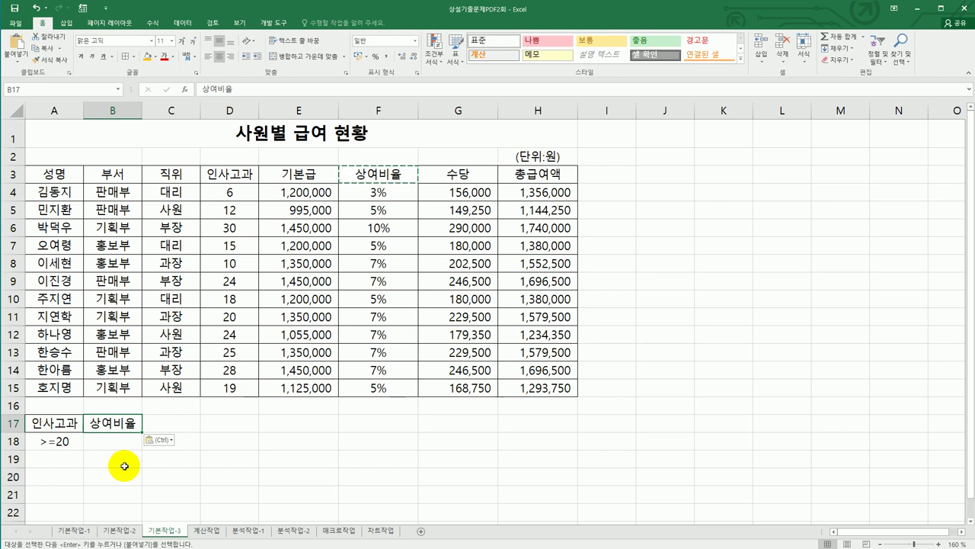
pyautogui.click(122, 440)
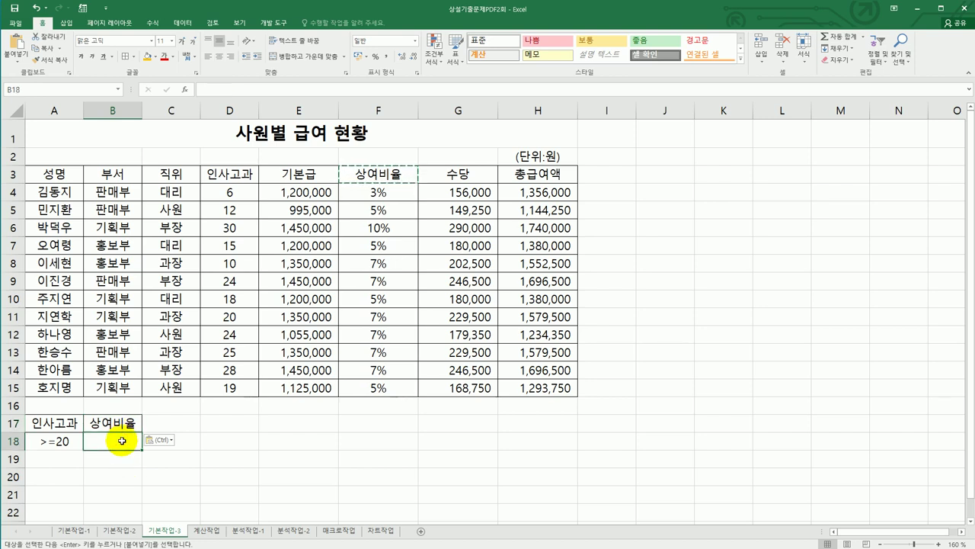
pyautogui.write('>=7%')
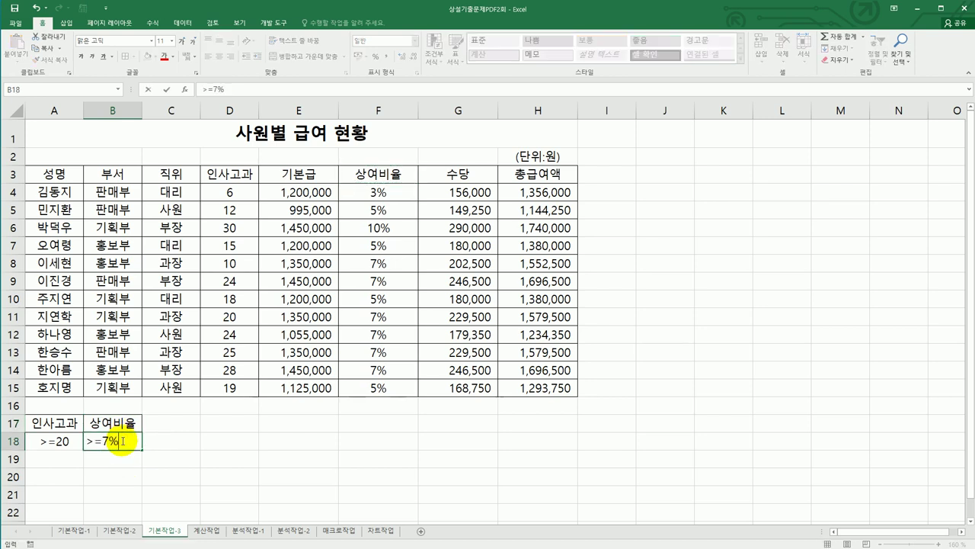
pyautogui.press('Return')
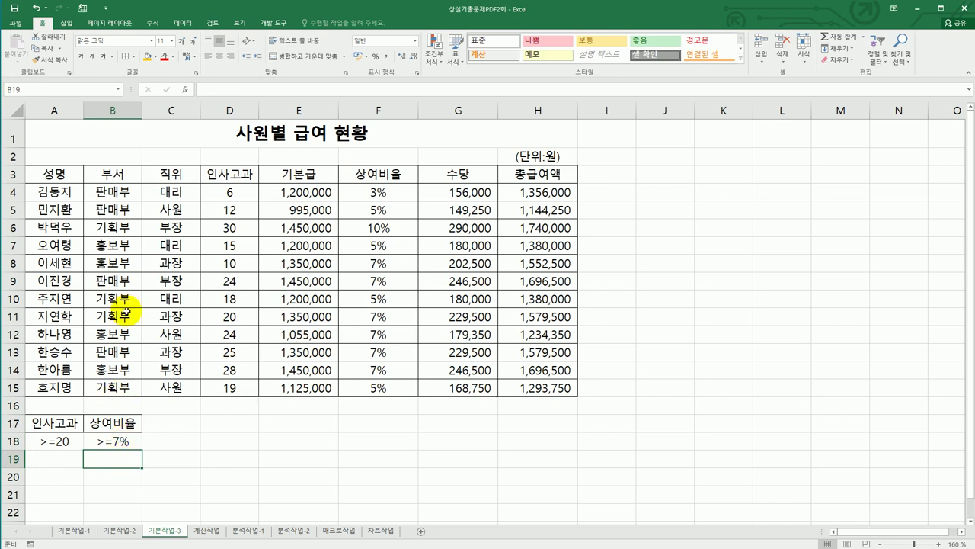
pyautogui.click(237, 230)
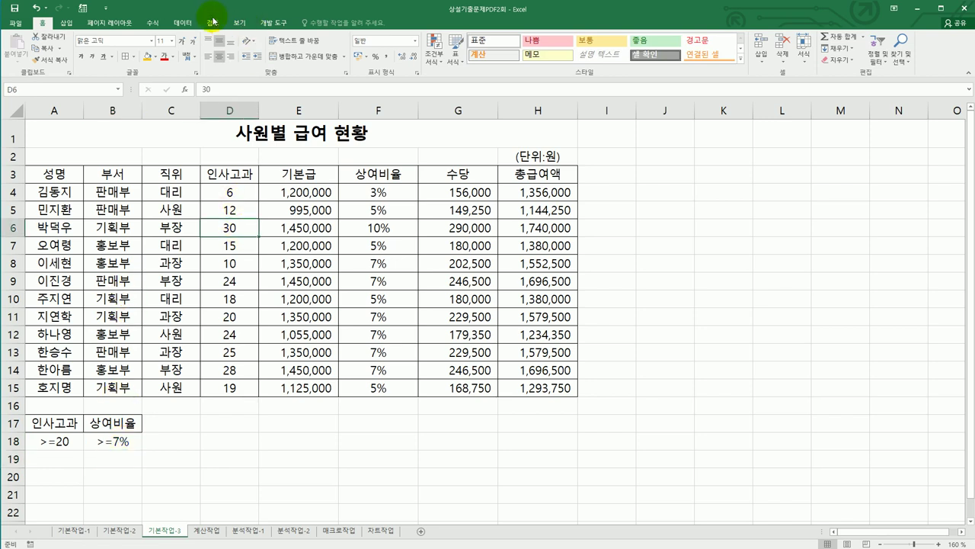
pyautogui.click(191, 23)
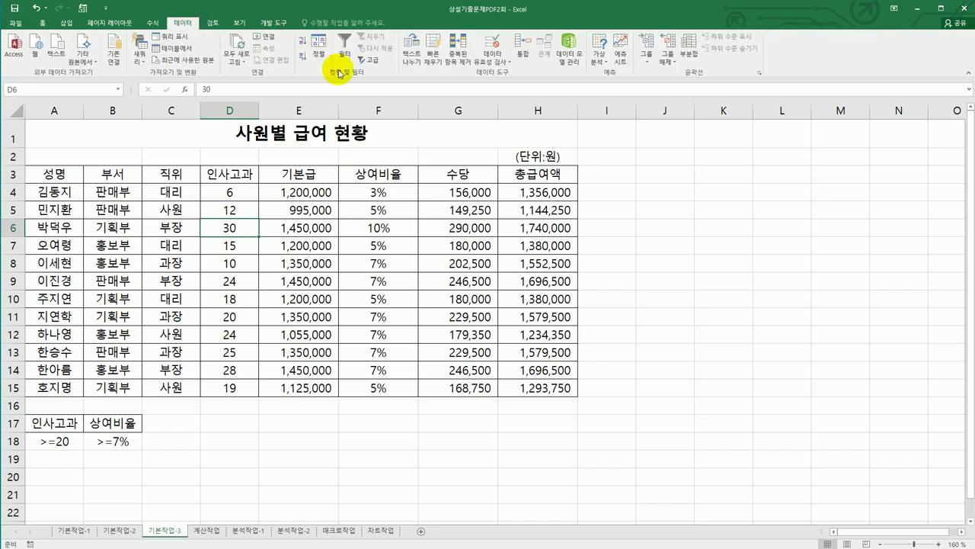
pyautogui.click(368, 63)
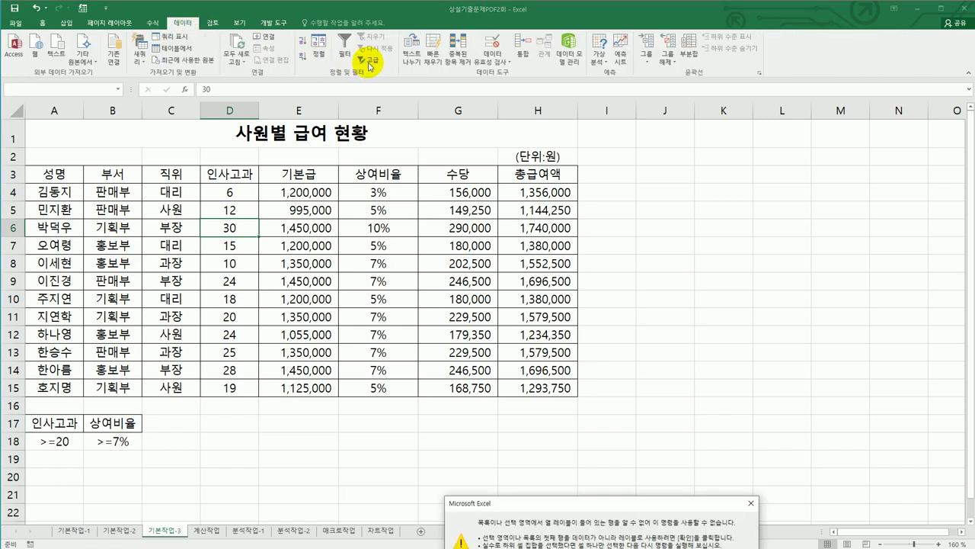
pyautogui.moveTo(515, 509); pyautogui.dragTo(441, 315)
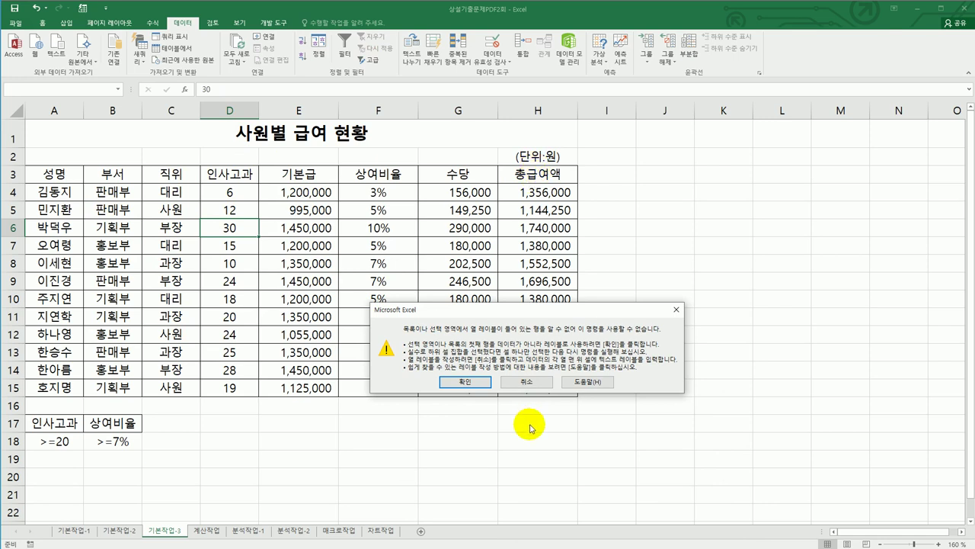
pyautogui.click(526, 383)
# Step: Run an advanced filter on A3:H15 with the criteria range A17:B18, copying the results to another location starting at A20
pyautogui.moveTo(57, 174); pyautogui.dragTo(539, 386)
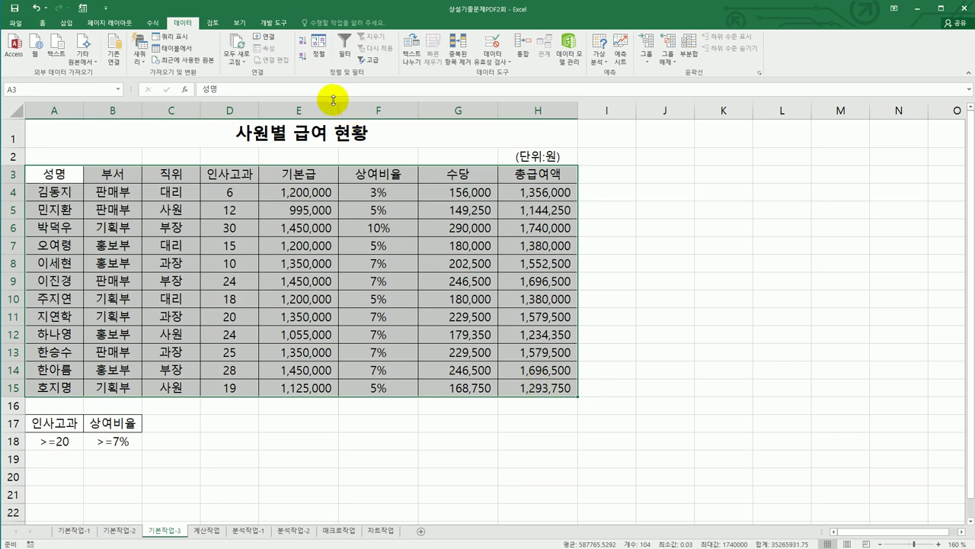
pyautogui.click(371, 61)
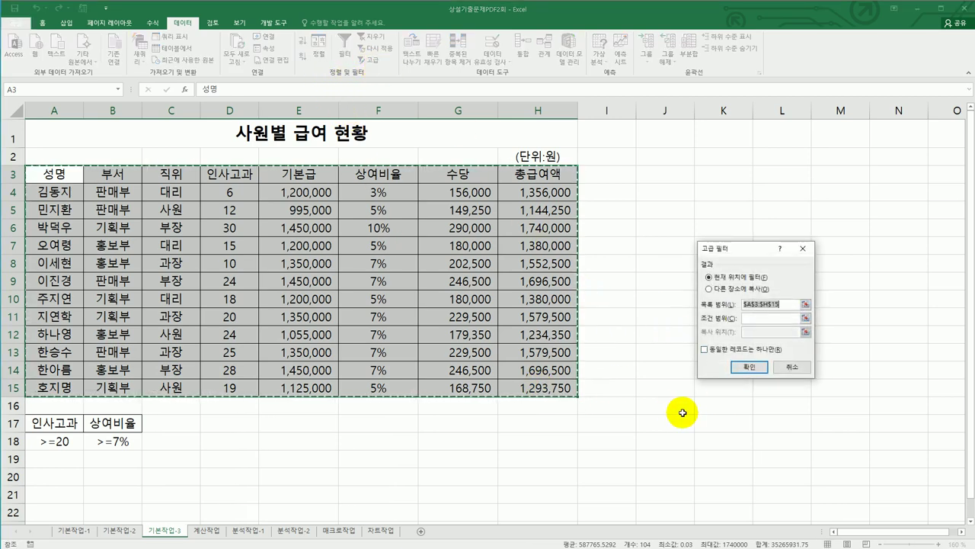
pyautogui.click(753, 318)
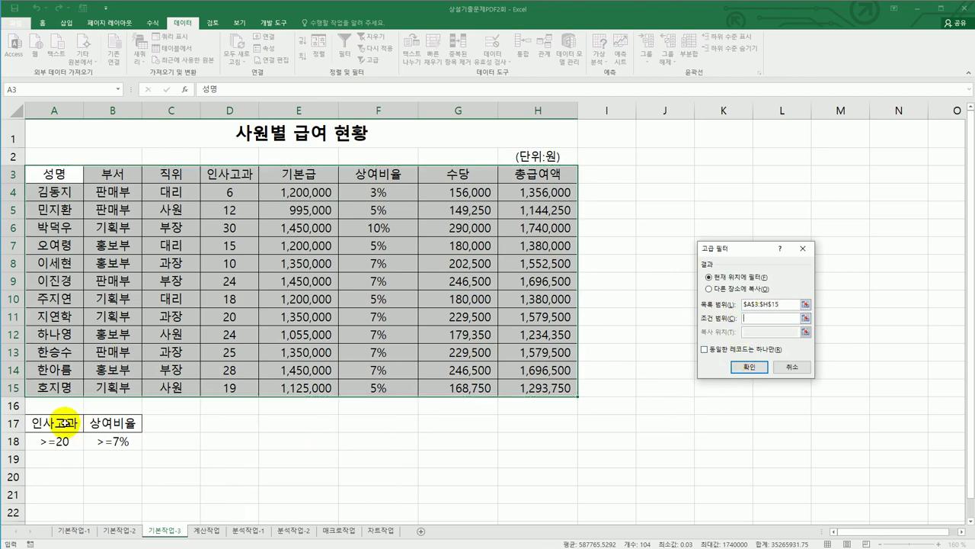
pyautogui.moveTo(65, 421); pyautogui.dragTo(112, 440)
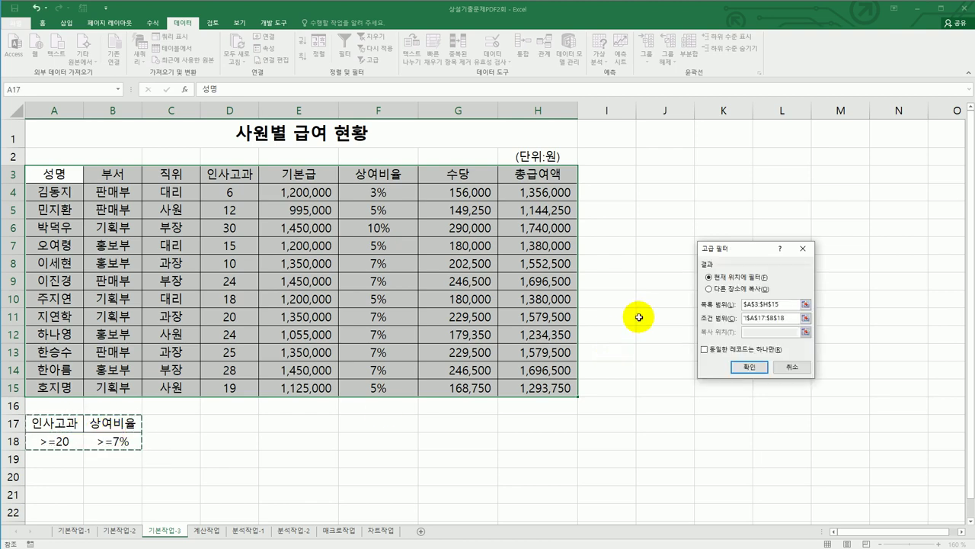
pyautogui.click(712, 290)
pyautogui.click(755, 333)
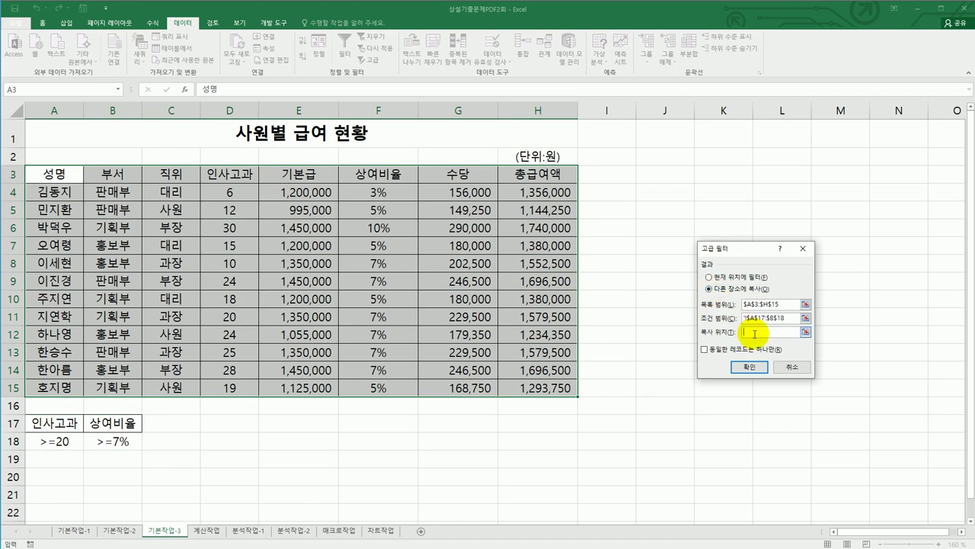
pyautogui.click(44, 476)
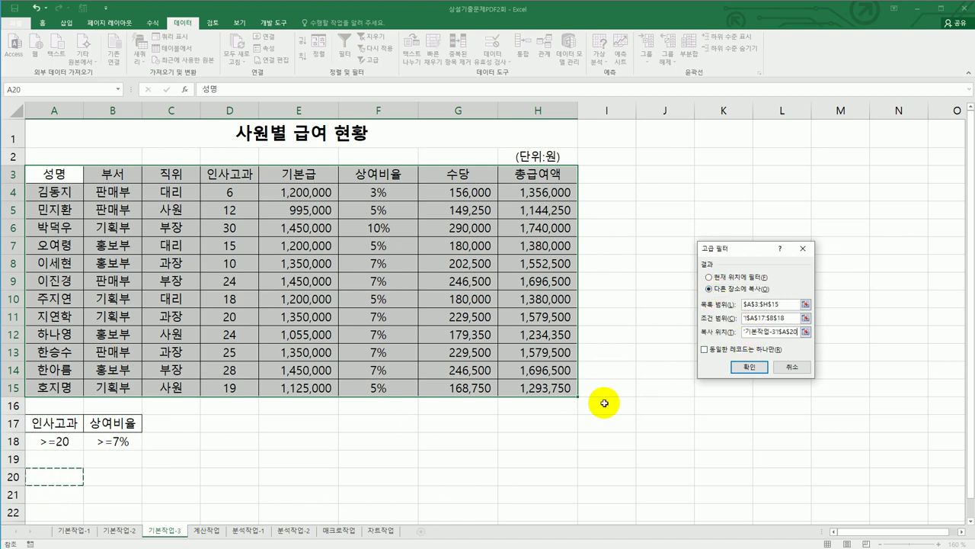
pyautogui.click(730, 369)
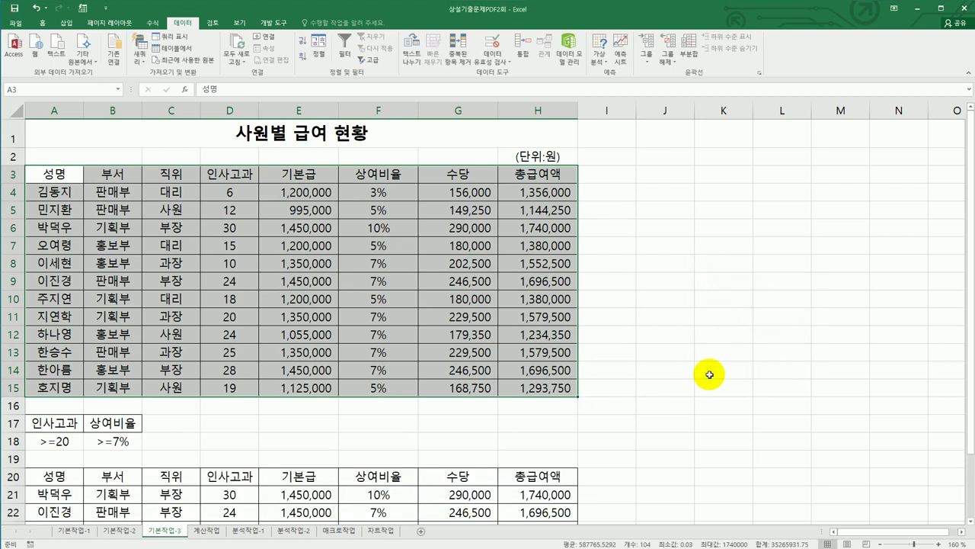
# Step: Check the 인사고과 and 상여비율 values in the extracted records in rows 21 to 26
pyautogui.scroll(-2, 709, 375)
pyautogui.moveTo(233, 378); pyautogui.dragTo(236, 467)
pyautogui.moveTo(397, 377); pyautogui.dragTo(395, 464)
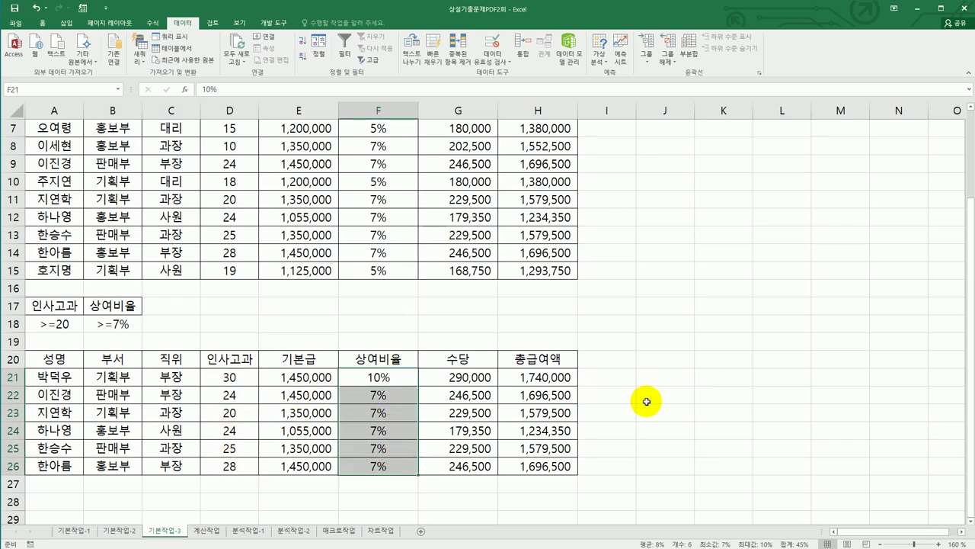
pyautogui.click(646, 402)
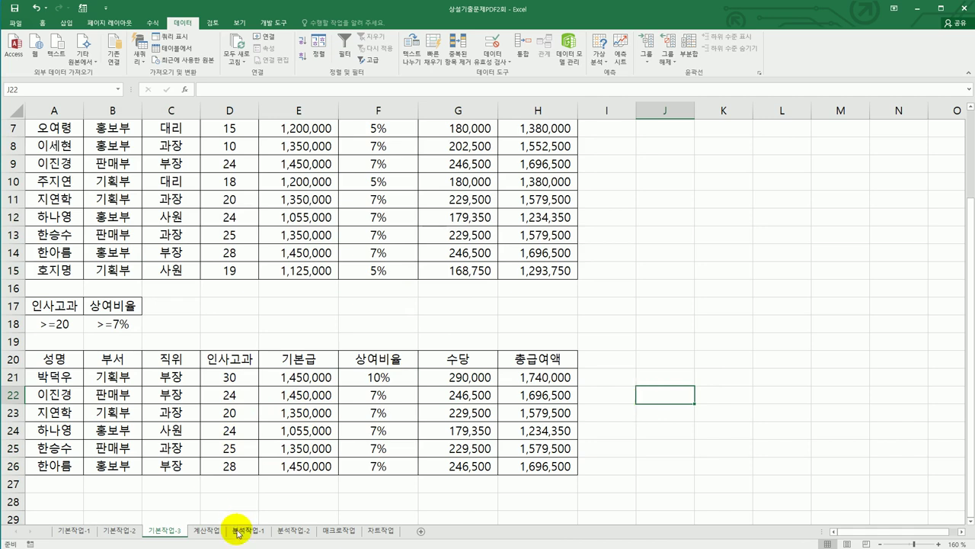
# Step: On the 계산작업 sheet, start a COUNTIFS formula in B11 with first criteria range B3:B11 and criterion >=80
pyautogui.click(220, 535)
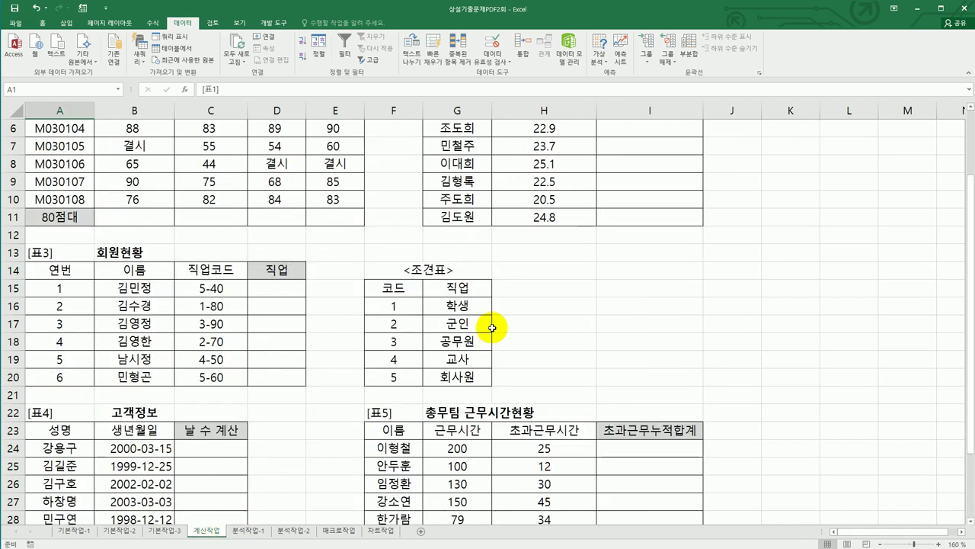
pyautogui.scroll(2, 492, 328)
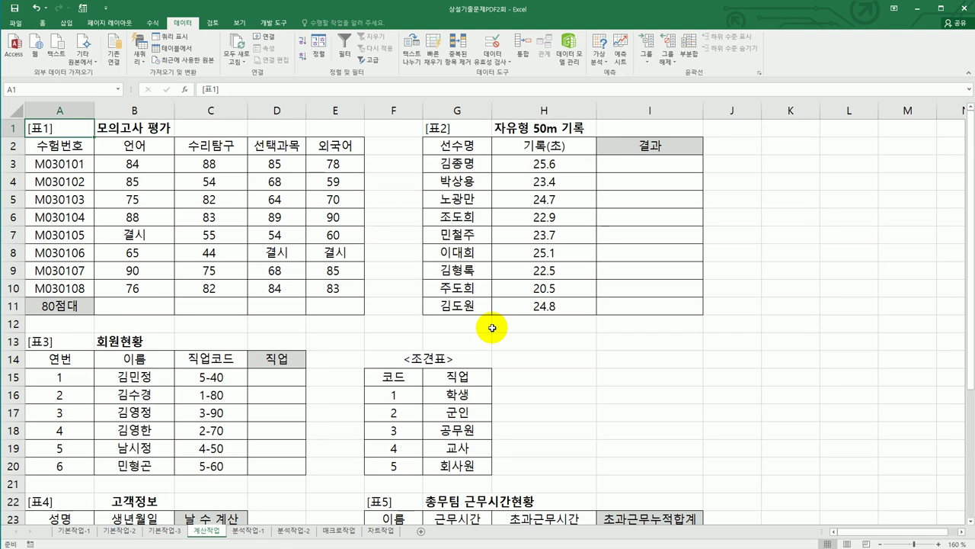
pyautogui.click(155, 309)
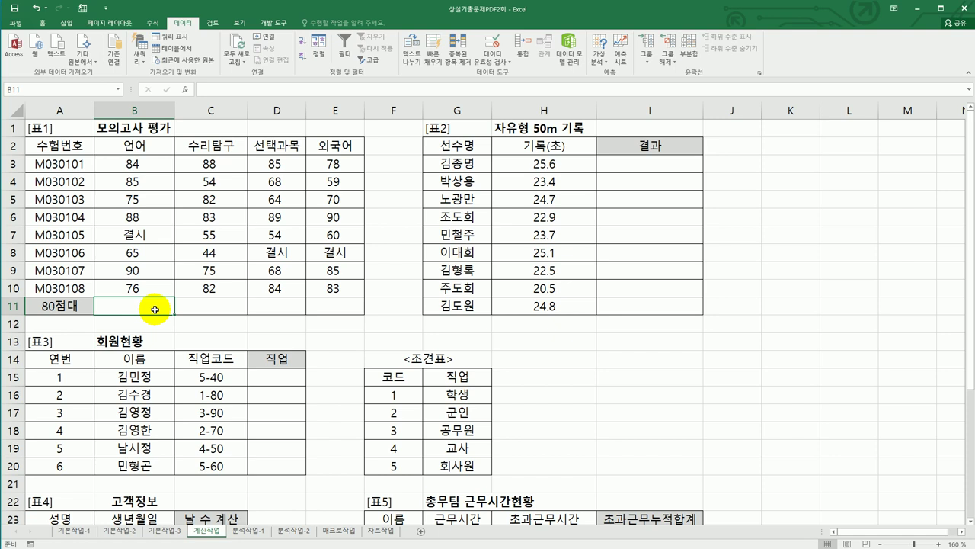
pyautogui.write('=')
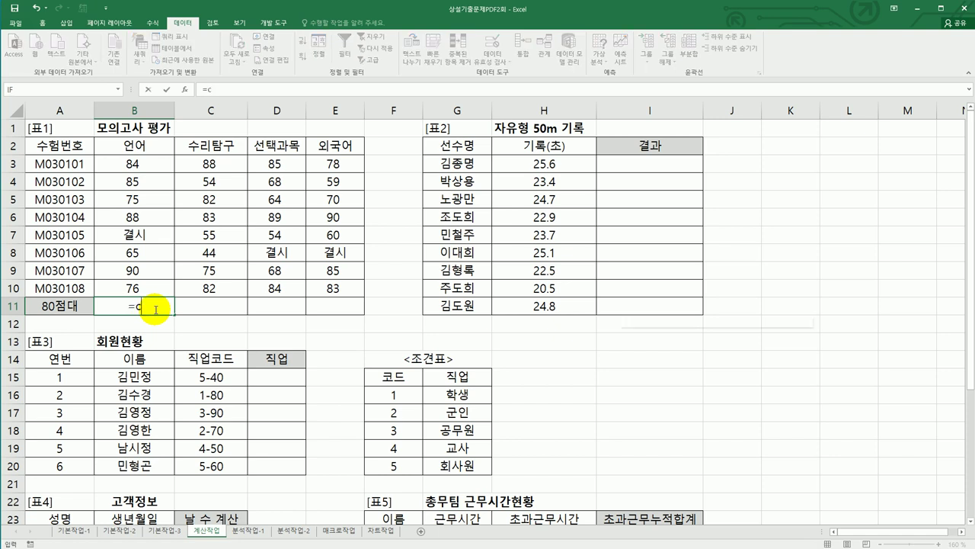
pyautogui.write('coun')
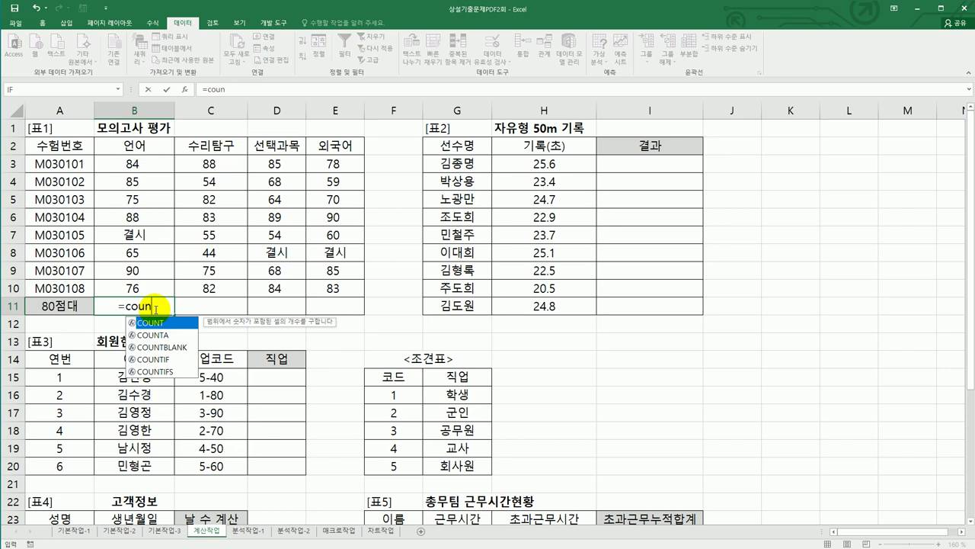
pyautogui.doubleClick(164, 372)
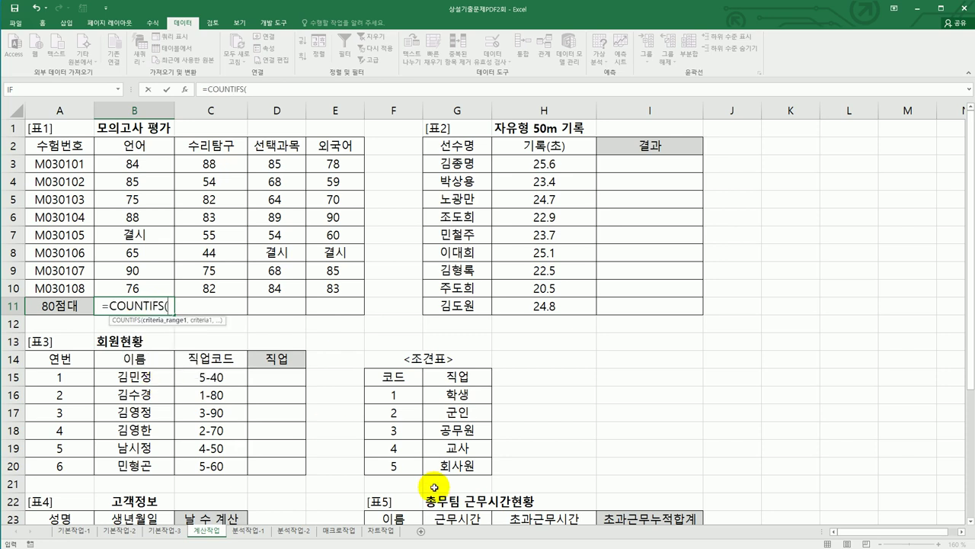
pyautogui.click(184, 90)
pyautogui.moveTo(774, 216); pyautogui.dragTo(518, 203)
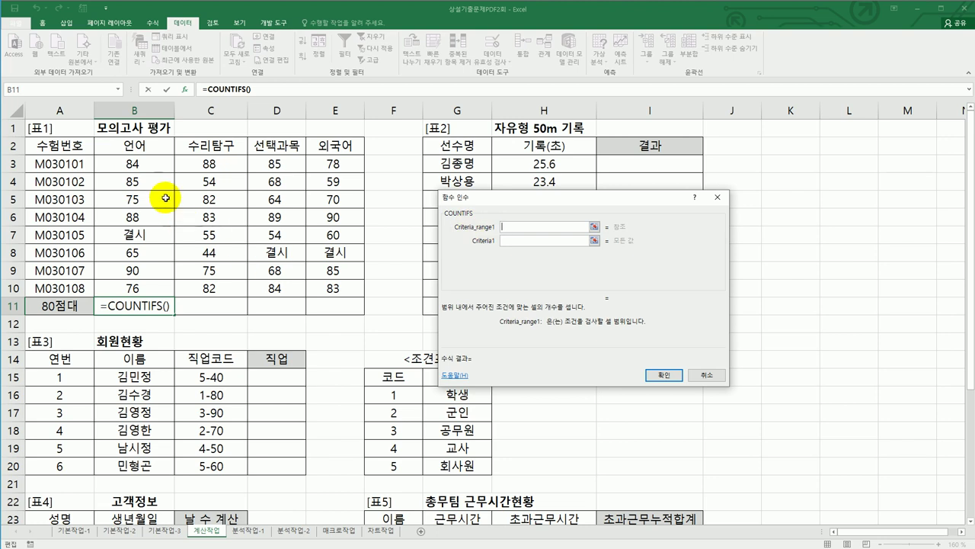
pyautogui.moveTo(154, 163); pyautogui.dragTo(155, 299)
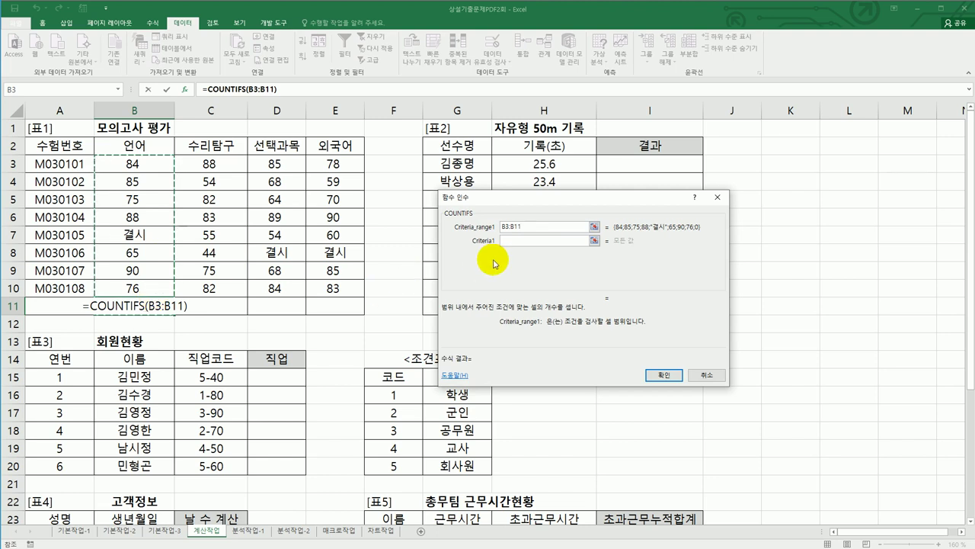
pyautogui.click(516, 247)
pyautogui.write('>=80')
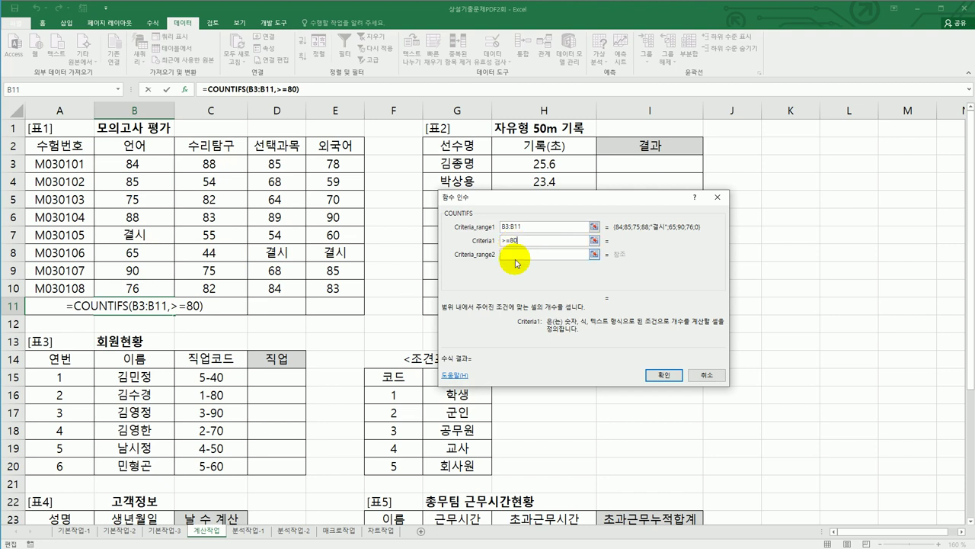
# Step: Add B3:B10 as the second COUNTIFS criteria range with criterion <90 and complete the B11 formula
pyautogui.click(517, 257)
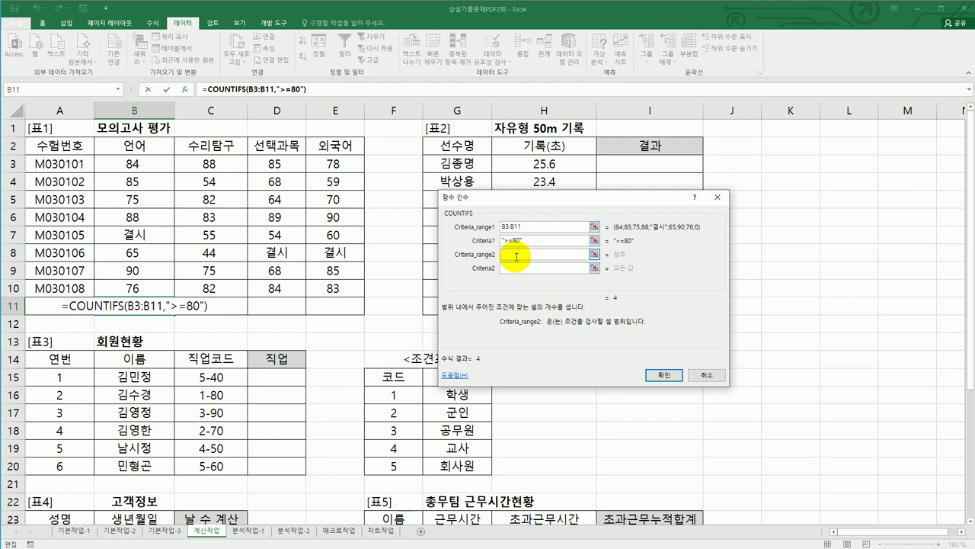
pyautogui.moveTo(141, 163); pyautogui.dragTo(141, 288)
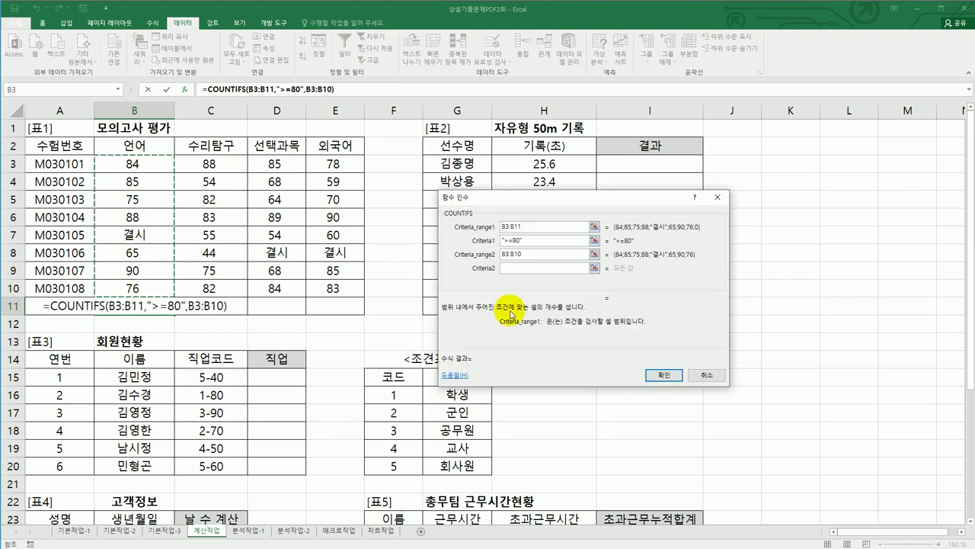
pyautogui.click(515, 269)
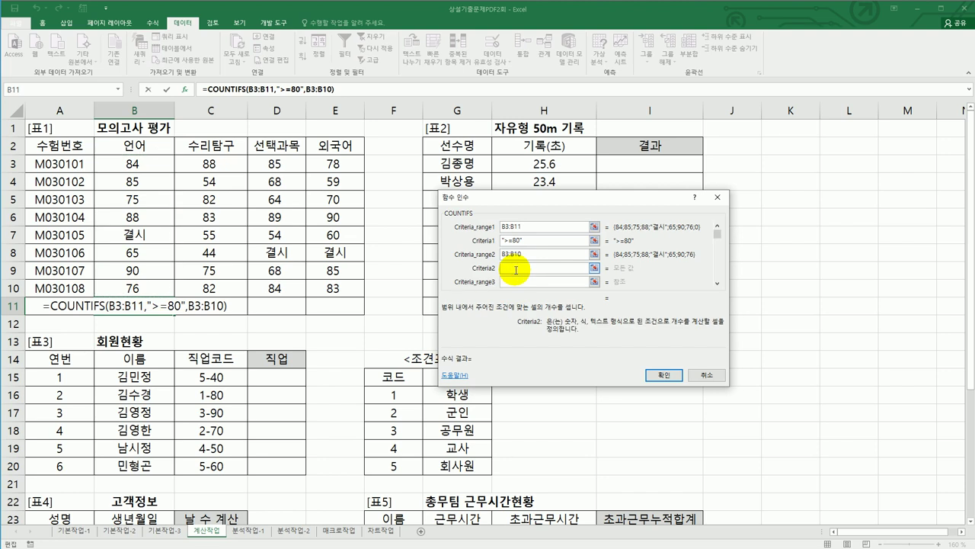
pyautogui.write('<90')
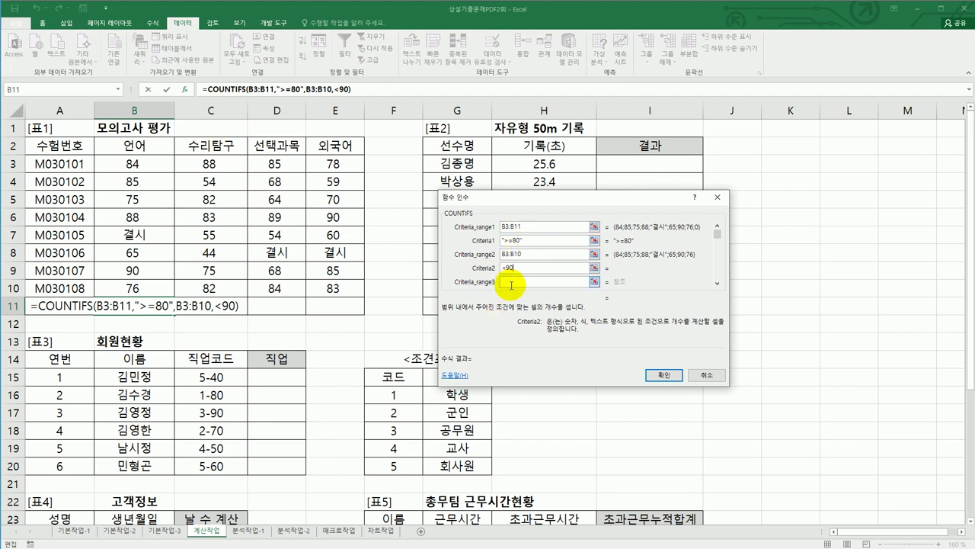
pyautogui.click(662, 375)
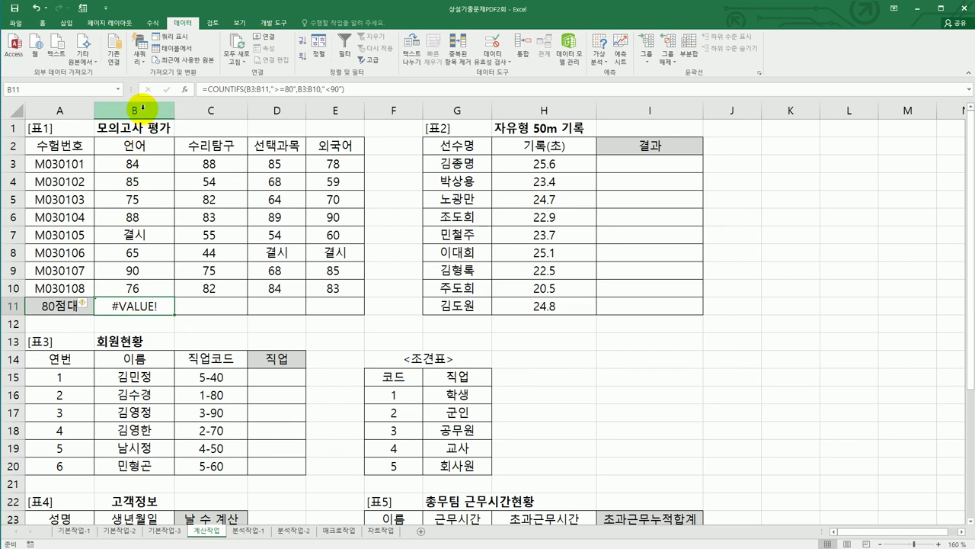
# Step: Correct the first criteria range of the COUNTIFS formula in B11 to B3:B10
pyautogui.click(185, 89)
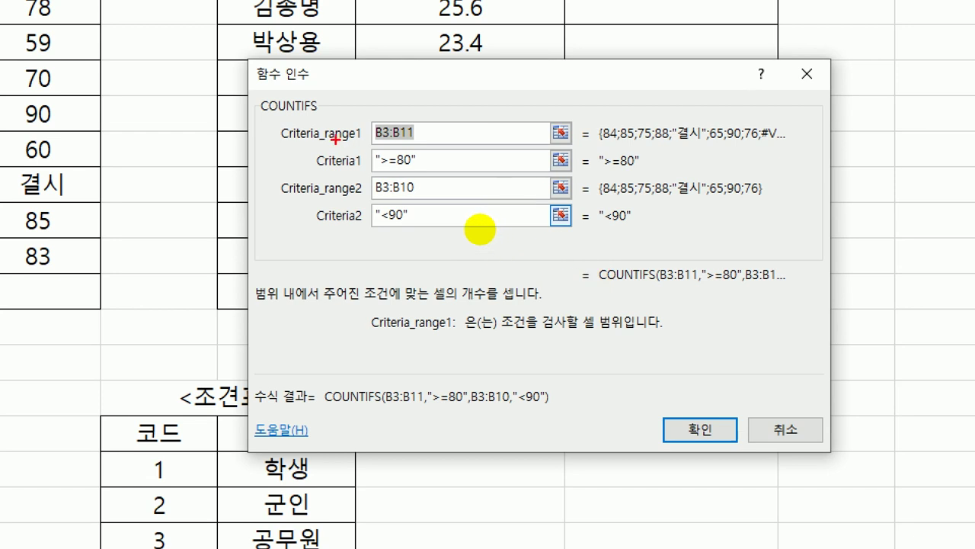
pyautogui.moveTo(386, 134); pyautogui.dragTo(475, 132)
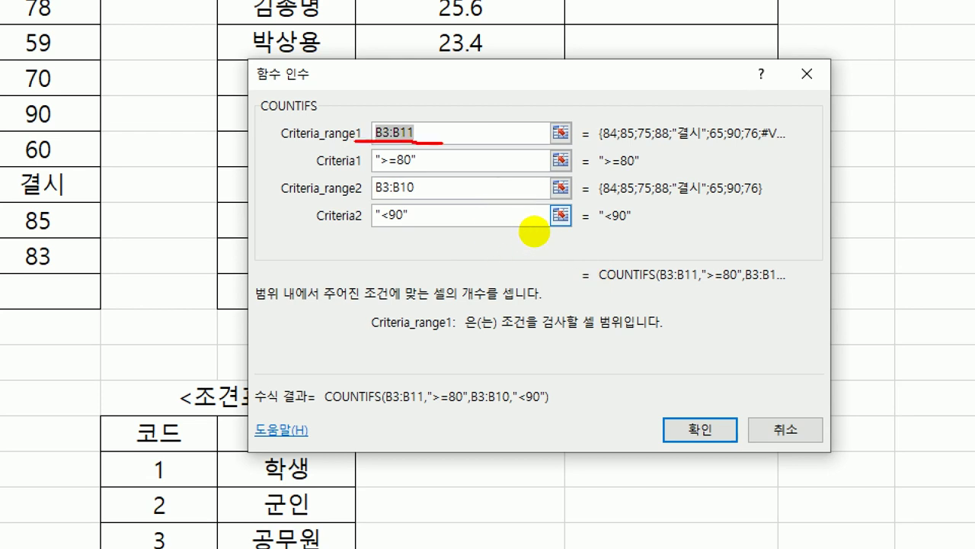
pyautogui.moveTo(355, 197); pyautogui.dragTo(393, 196)
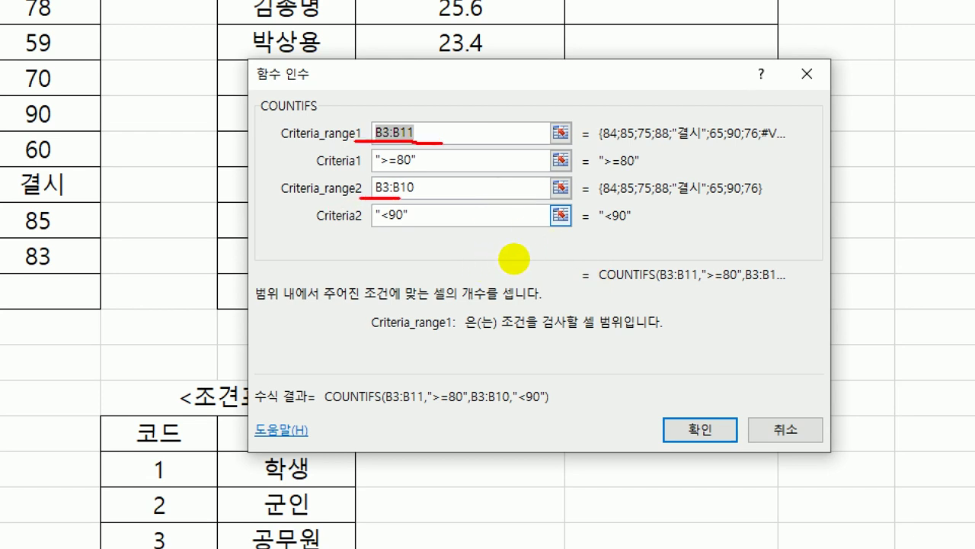
pyautogui.moveTo(424, 119)
pyautogui.mouseDown()
pyautogui.moveTo(439, 142)
pyautogui.moveTo(452, 120)
pyautogui.mouseUp()
pyautogui.moveTo(419, 183)
pyautogui.mouseDown()
pyautogui.moveTo(433, 188)
pyautogui.moveTo(453, 170)
pyautogui.mouseUp()
pyautogui.press('Escape')
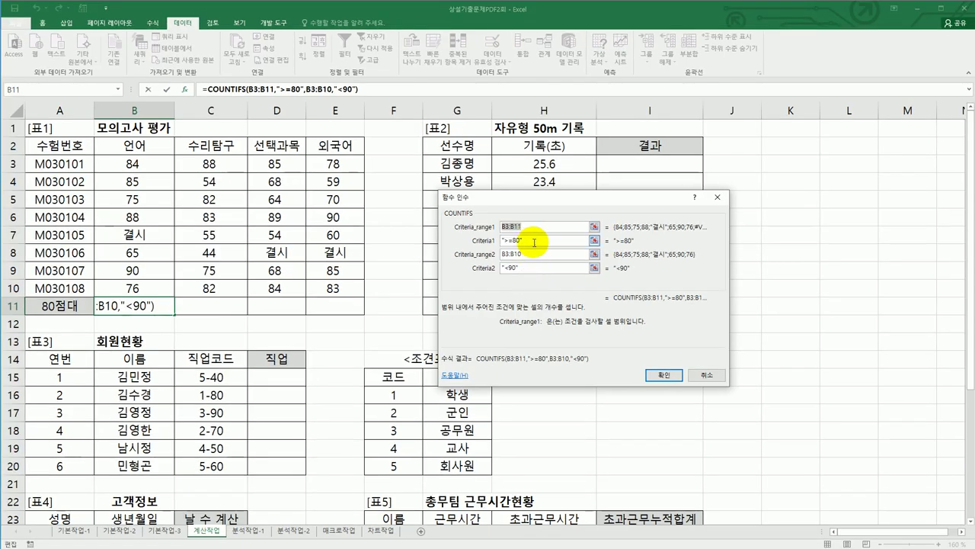
pyautogui.moveTo(157, 163); pyautogui.dragTo(155, 280)
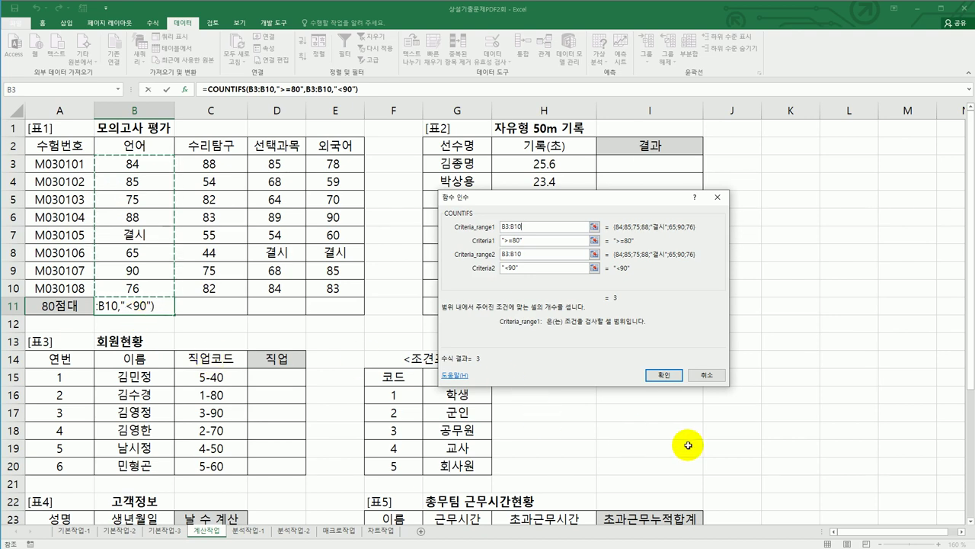
pyautogui.click(664, 376)
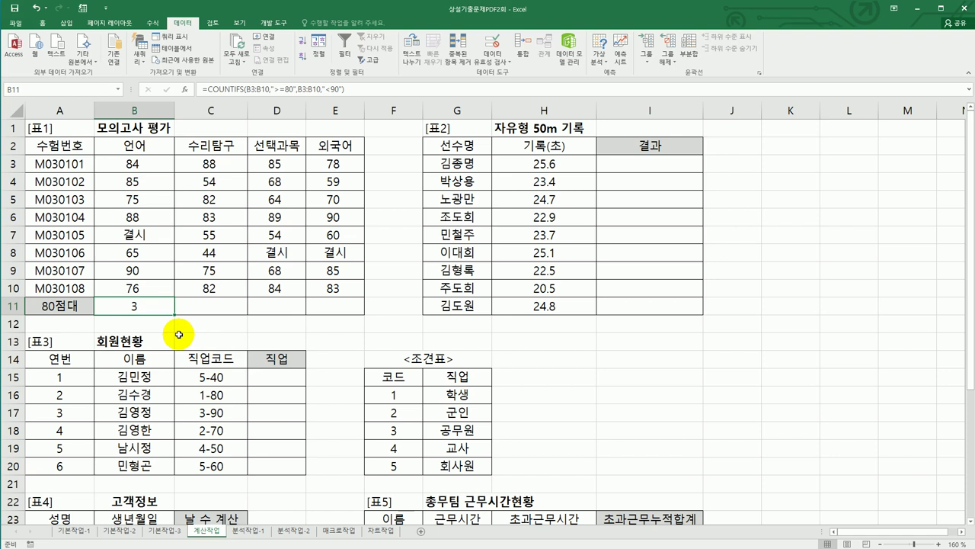
# Step: Append &"명" to the end of the COUNTIFS formula in B11
pyautogui.click(379, 90)
pyautogui.write('&')
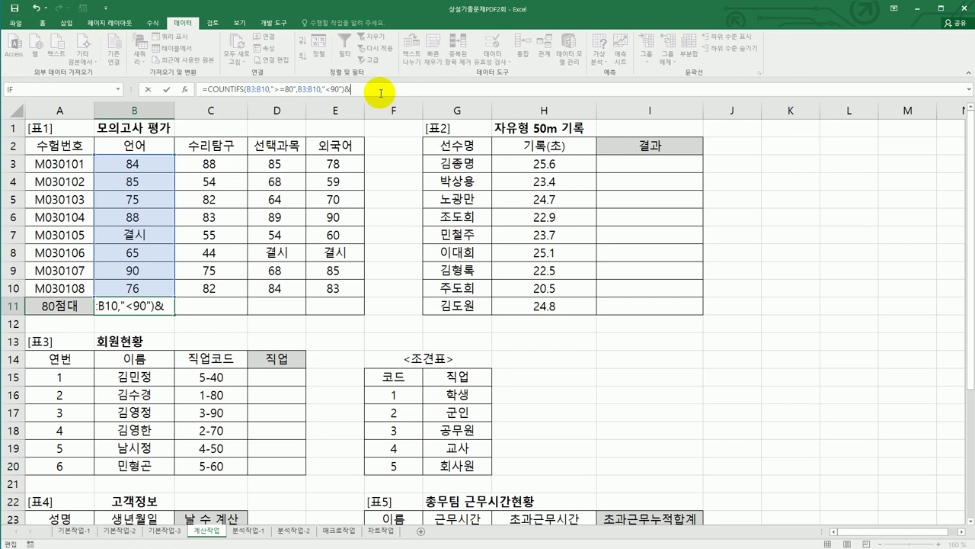
pyautogui.write('"명"')
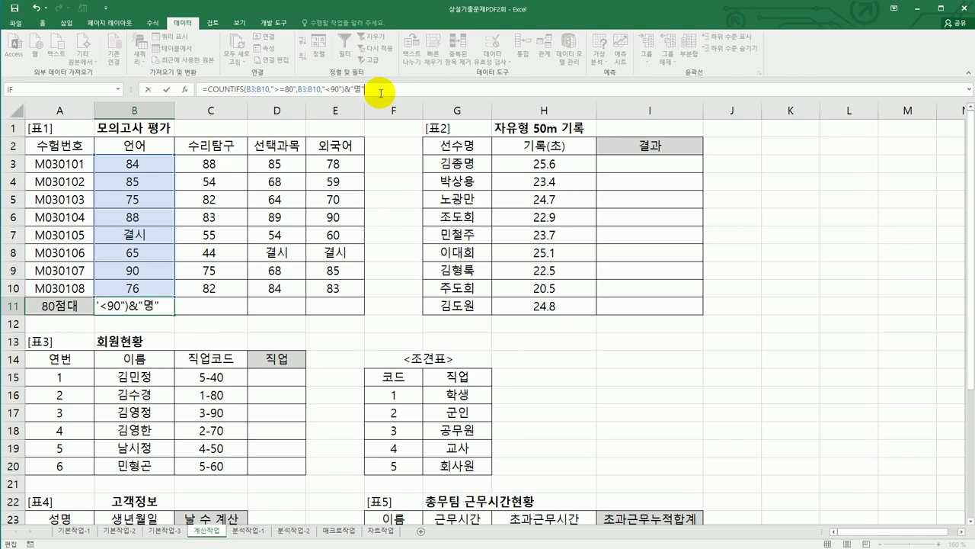
pyautogui.press('Return')
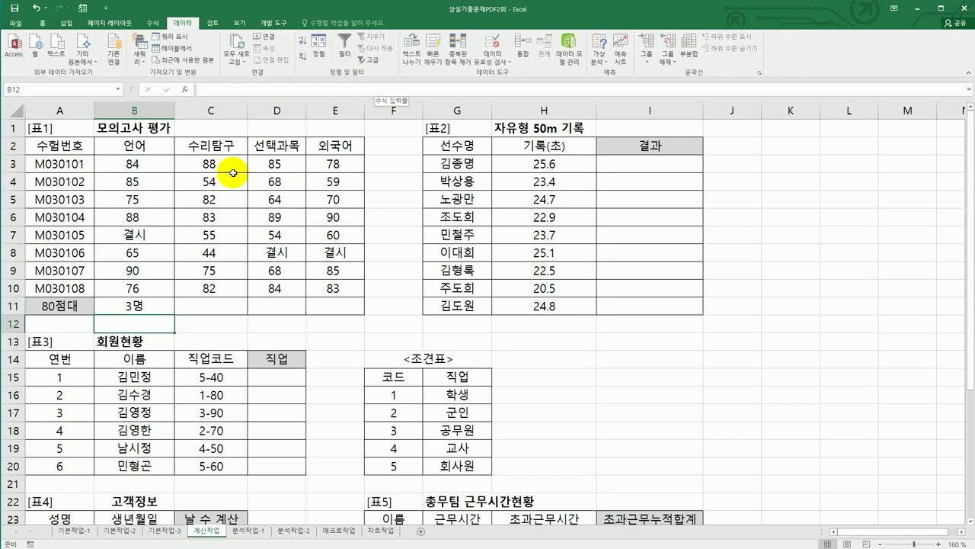
# Step: Fill the 80점대 formula from B11 across to E11 and check the copied formula in E11
pyautogui.click(144, 308)
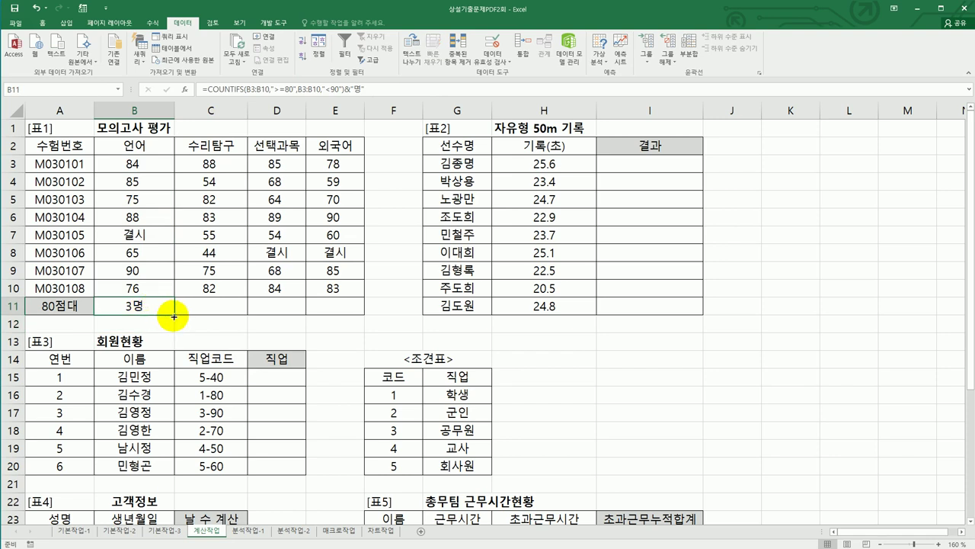
pyautogui.moveTo(174, 314); pyautogui.dragTo(337, 308)
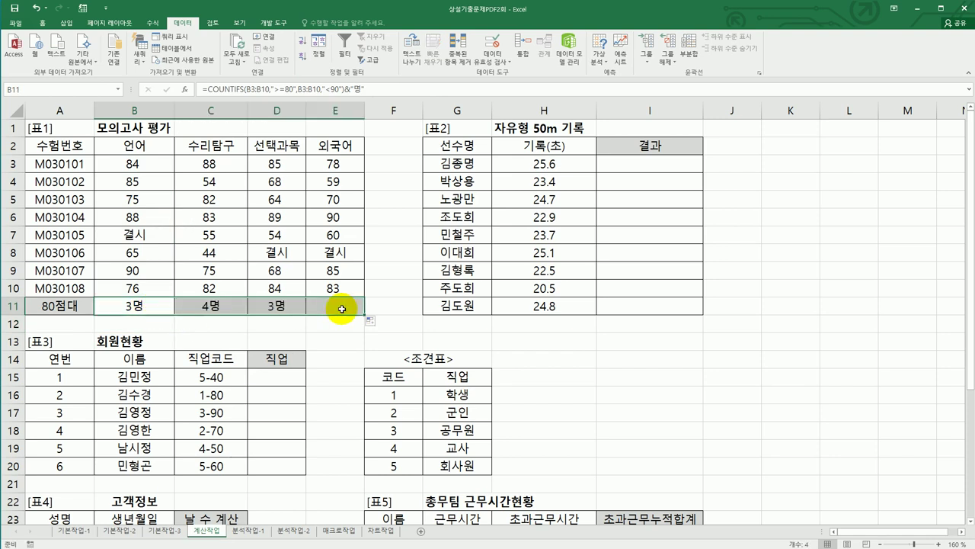
pyautogui.click(341, 308)
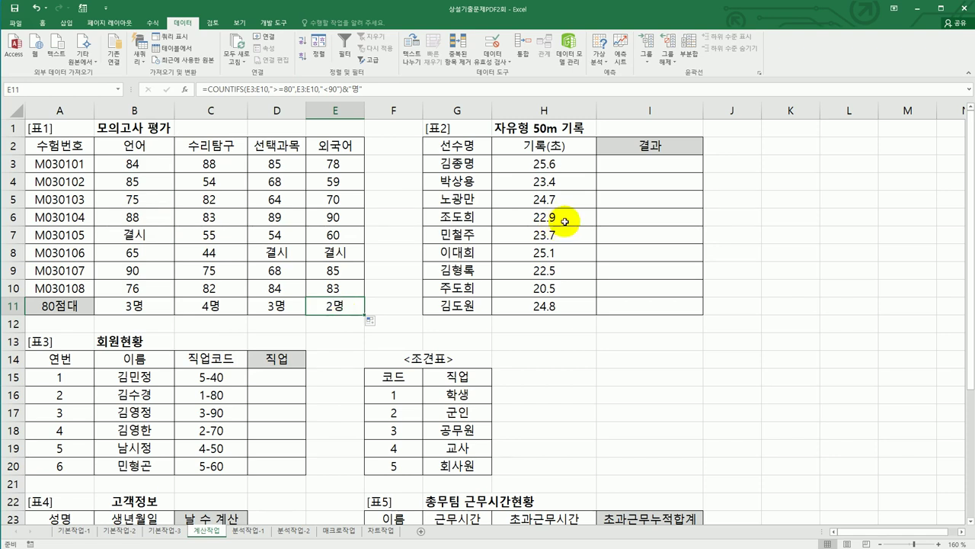
# Step: Enter =SMALL($H$3:$H$11,5) in I3 to get the fifth-smallest 기록(초) value, and check it against H3:H11
pyautogui.click(620, 159)
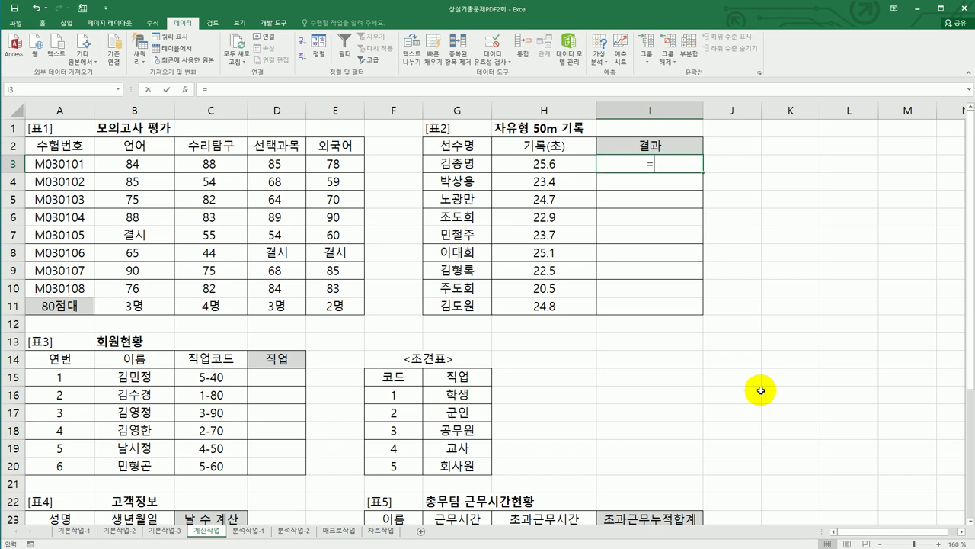
pyautogui.write('=sm')
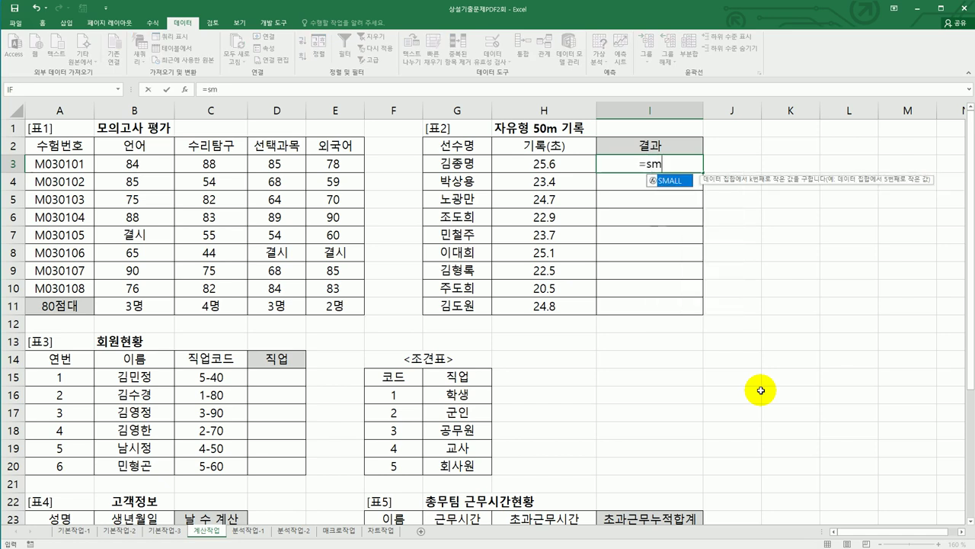
pyautogui.press('Tab')
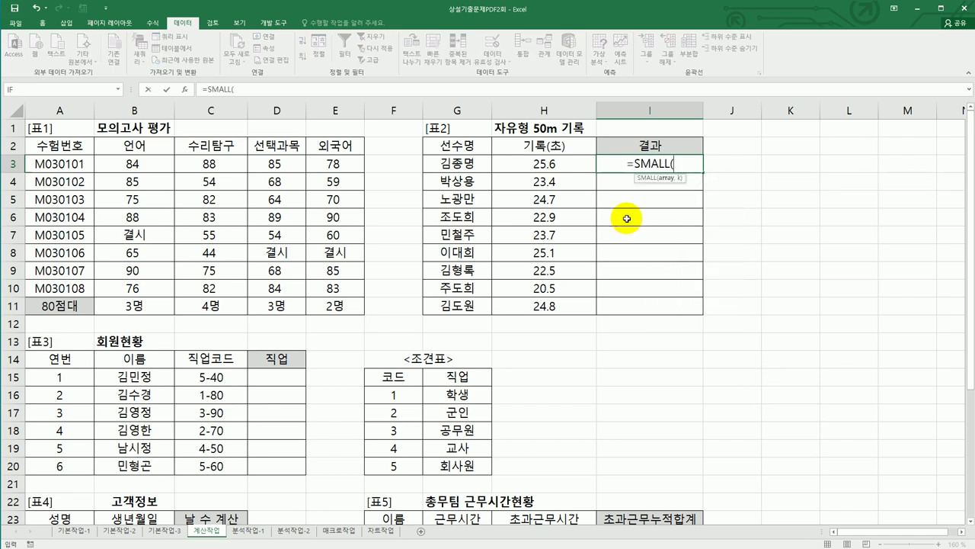
pyautogui.moveTo(584, 165); pyautogui.dragTo(587, 312)
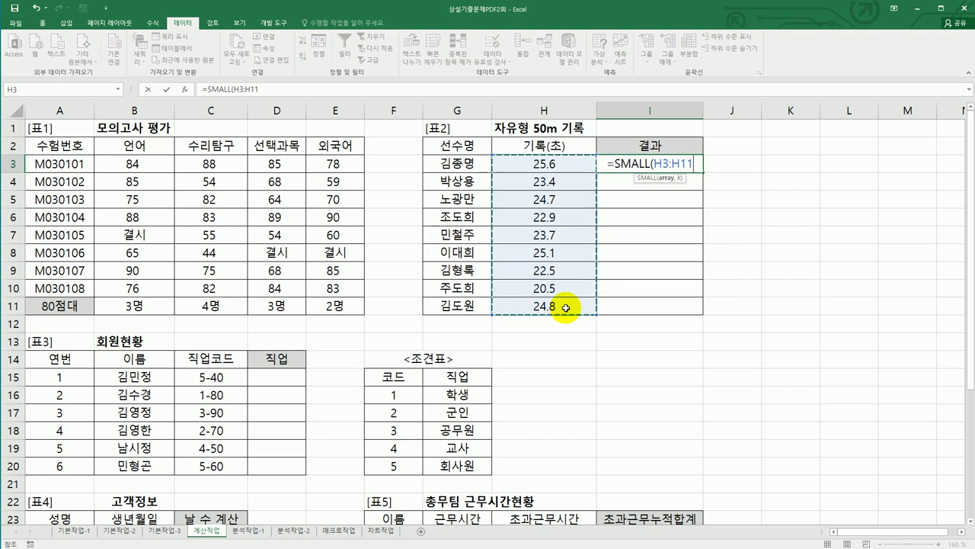
pyautogui.press('F4')
pyautogui.write(',5')
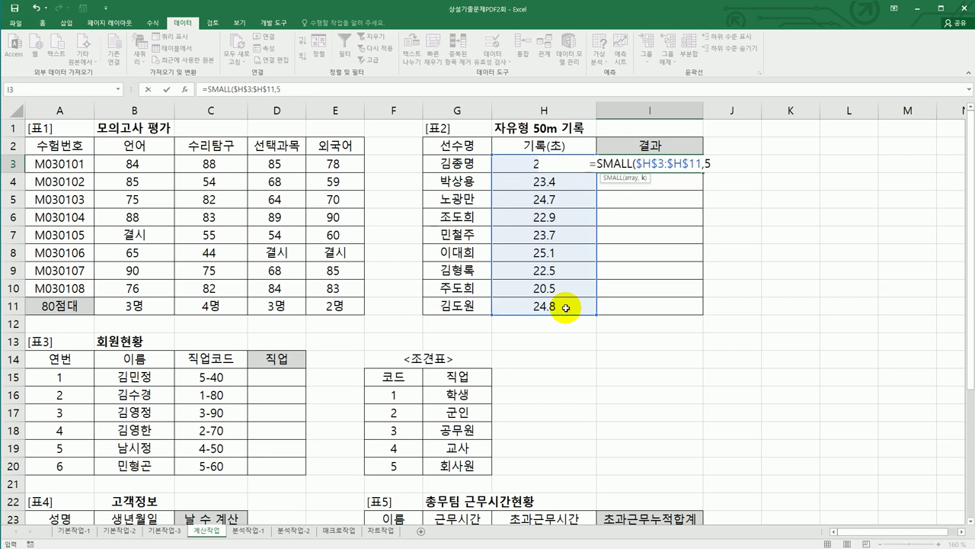
pyautogui.write(')')
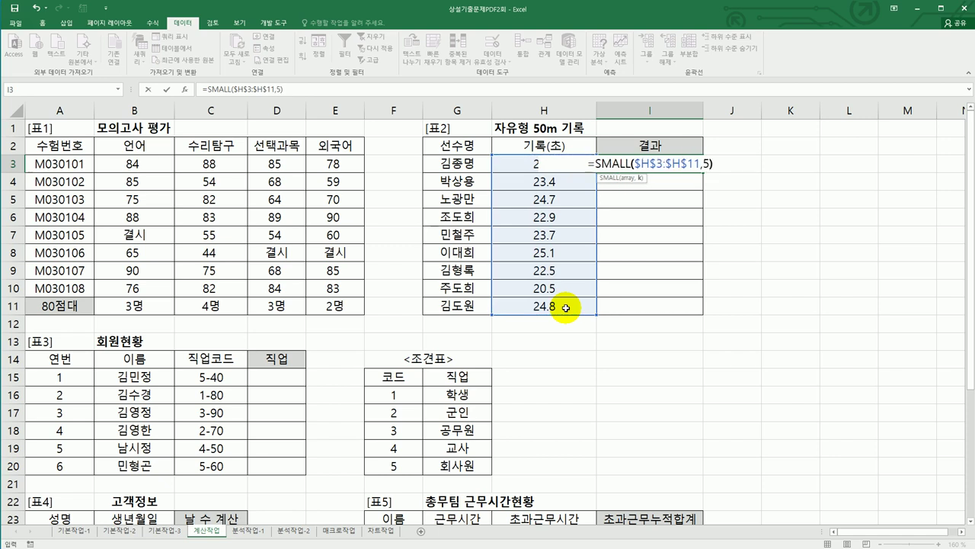
pyautogui.press('Return')
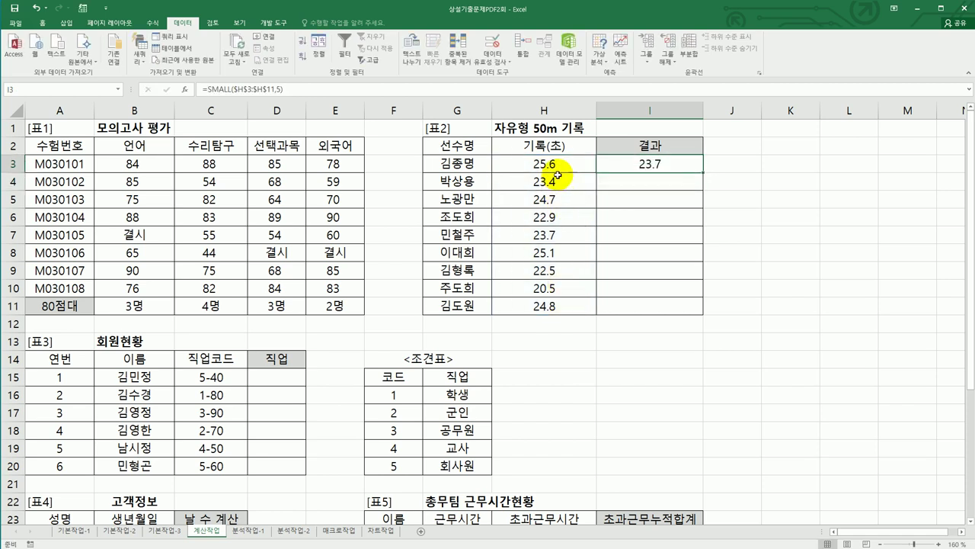
pyautogui.moveTo(554, 163); pyautogui.dragTo(556, 304)
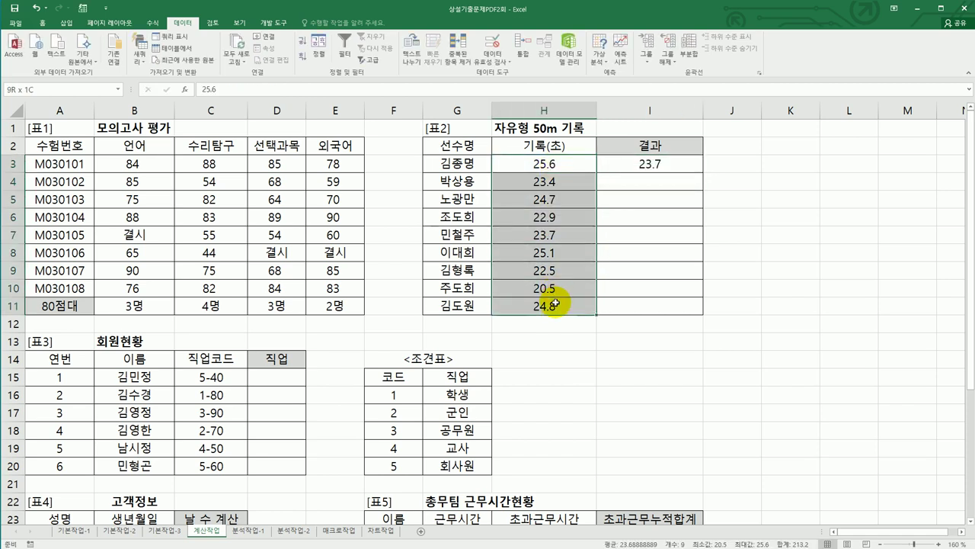
pyautogui.click(646, 163)
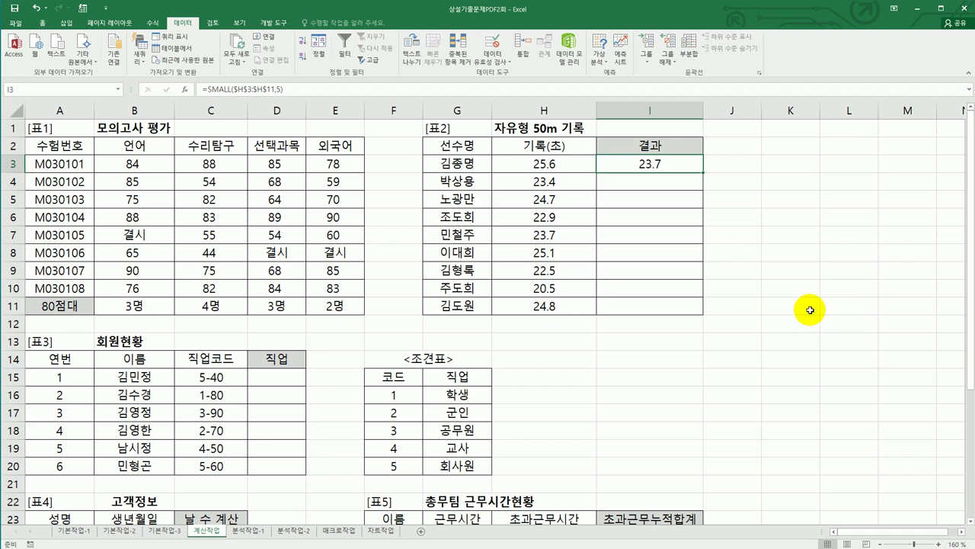
# Step: Insert the IF function in front of SMALL($H$3:$H$11,5) in the I3 formula
pyautogui.doubleClick(639, 163)
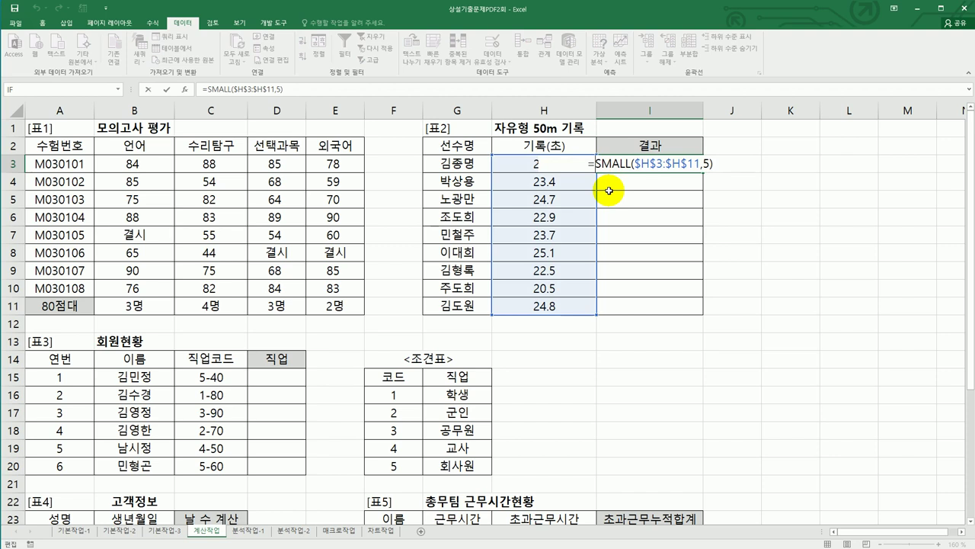
pyautogui.write('if')
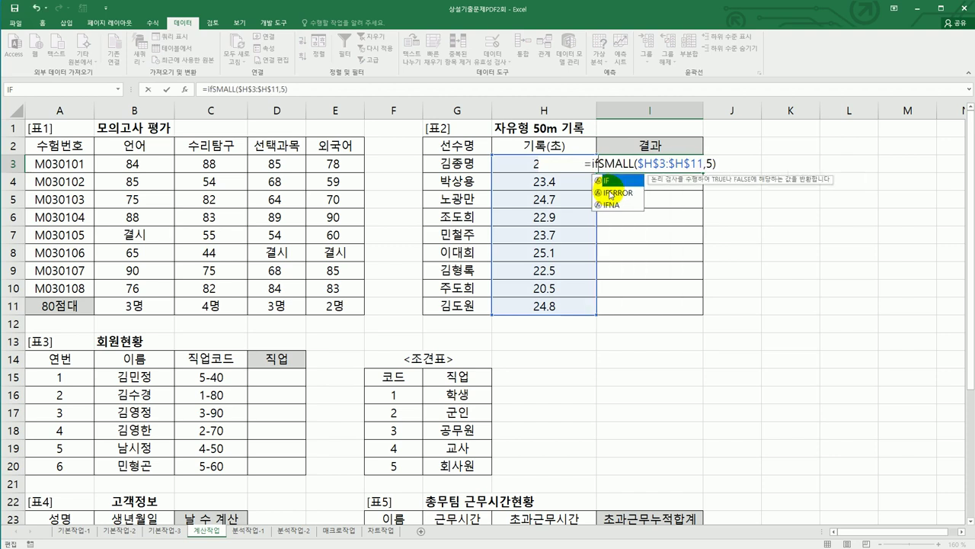
pyautogui.doubleClick(607, 181)
pyautogui.click(733, 166)
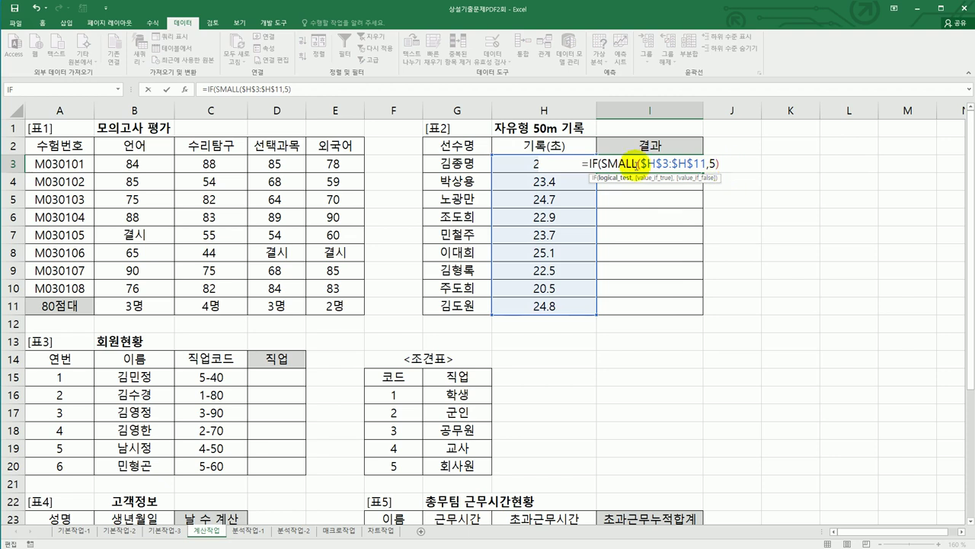
pyautogui.click(598, 163)
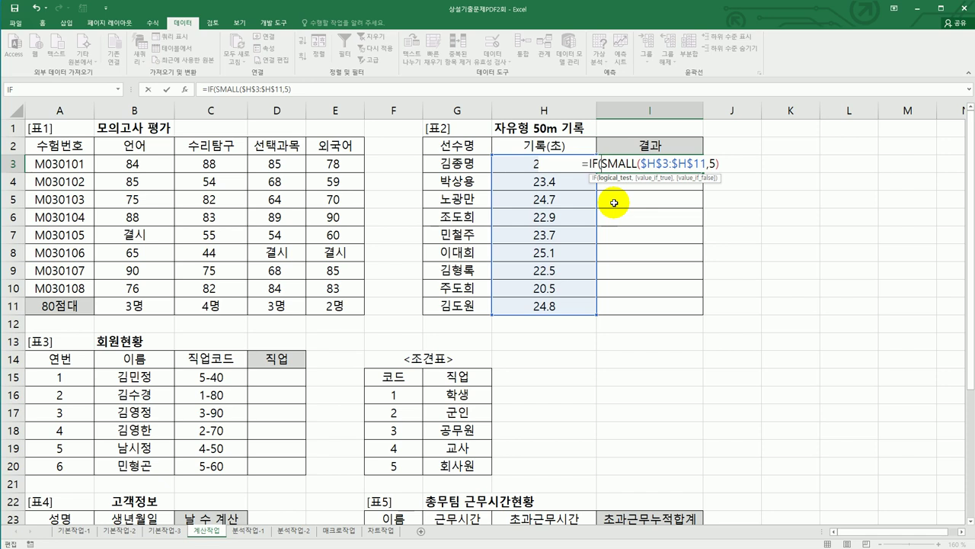
pyautogui.click(512, 165)
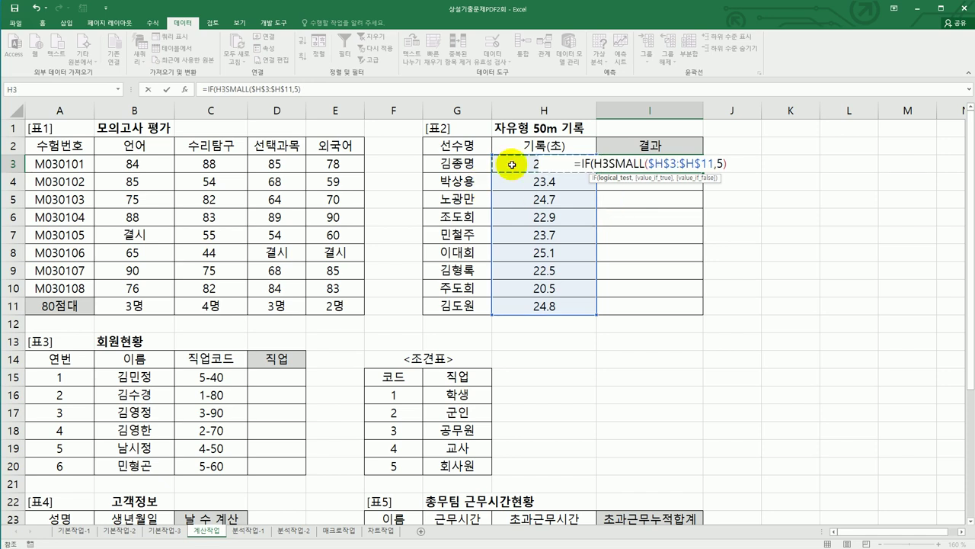
pyautogui.write('<=')
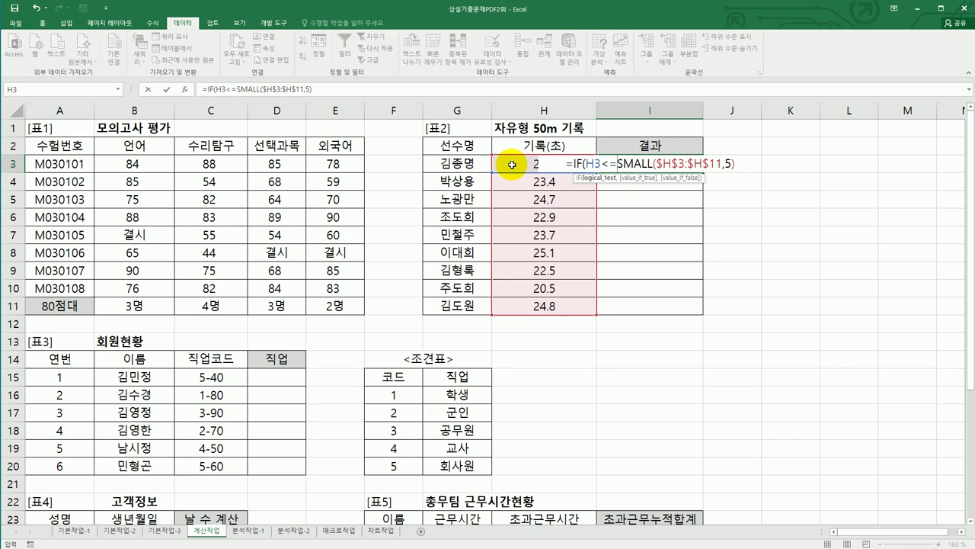
pyautogui.press('BackSpace')
pyautogui.press('BackSpace')
pyautogui.press('BackSpace')
pyautogui.press('BackSpace')
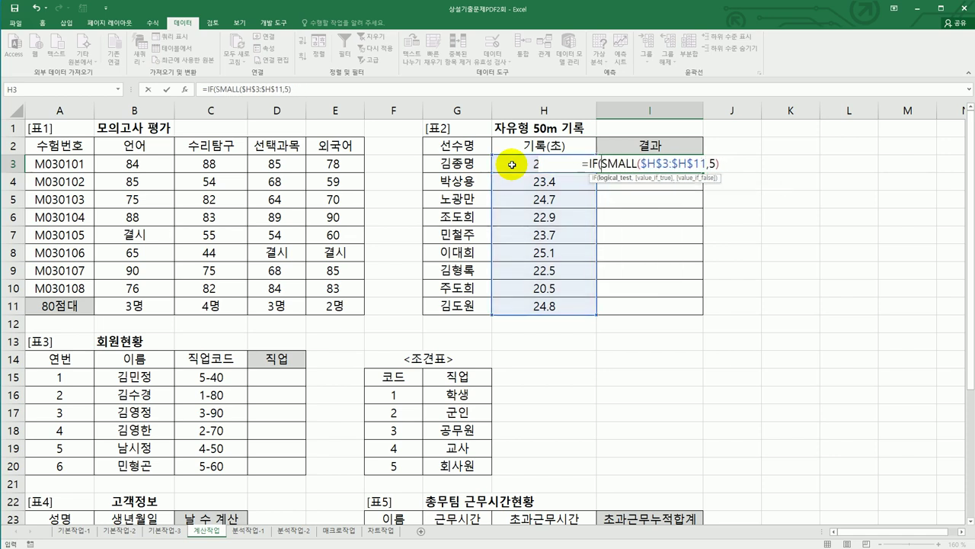
# Step: Complete the IF condition in I3 as SMALL($H$3:$H$11,5)>=H3
pyautogui.click(723, 163)
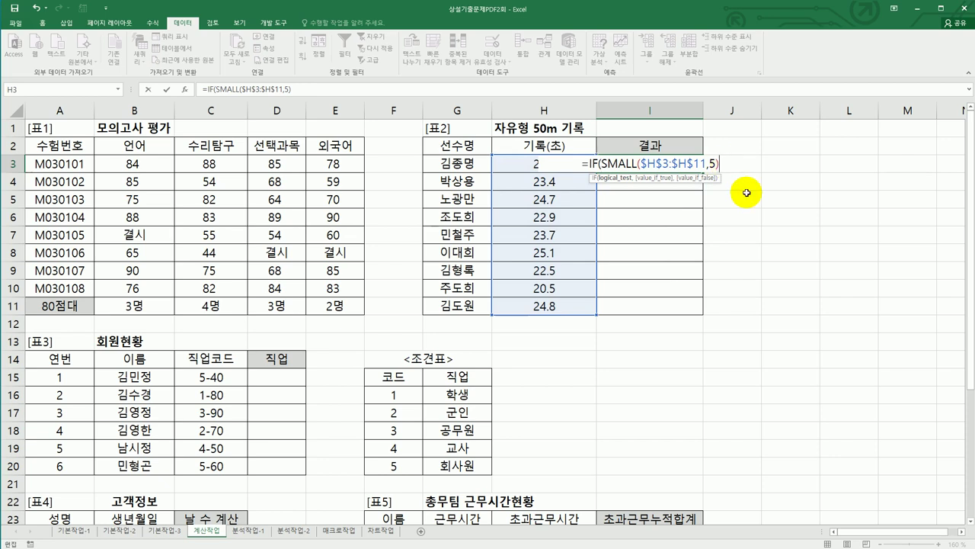
pyautogui.write('>=')
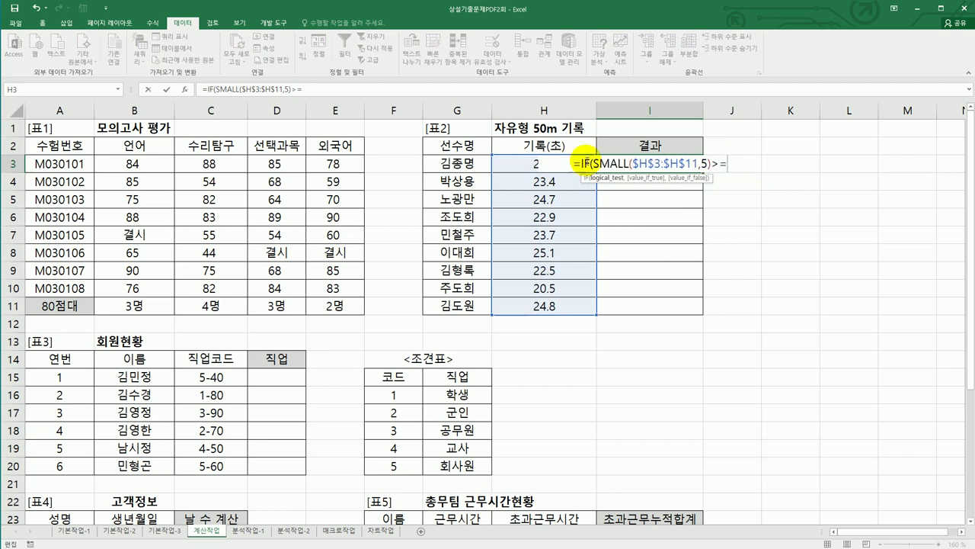
pyautogui.click(500, 162)
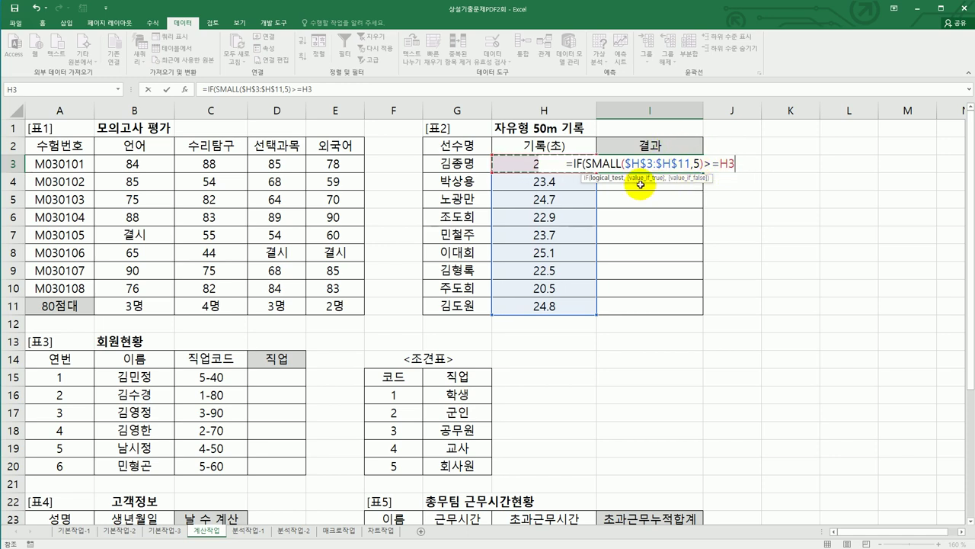
pyautogui.write(',')
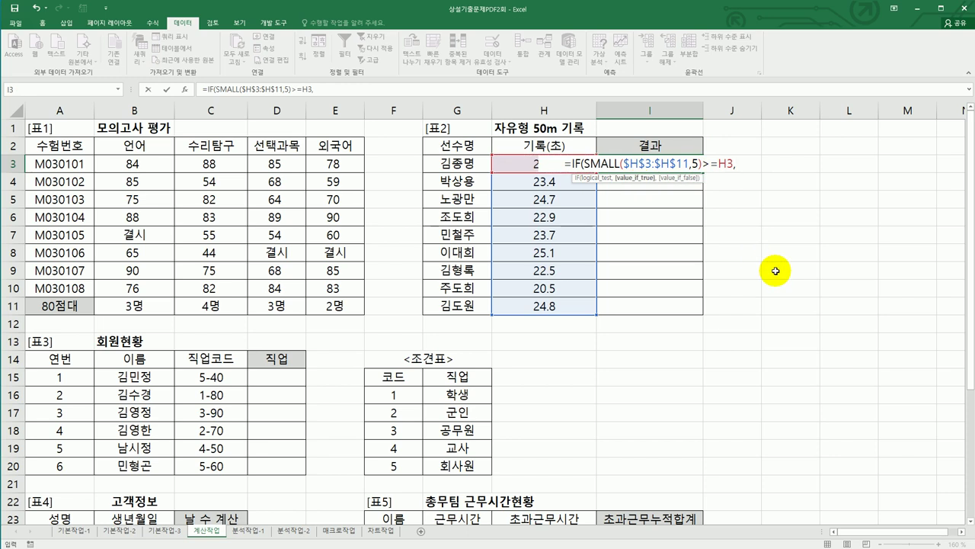
# Step: Finish the IF formula in I3 with "결승진출" as the true value and an empty string "" as the false value
pyautogui.write('"ru')
pyautogui.press('BackSpace')
pyautogui.press('BackSpace')
pyautogui.write('결승')
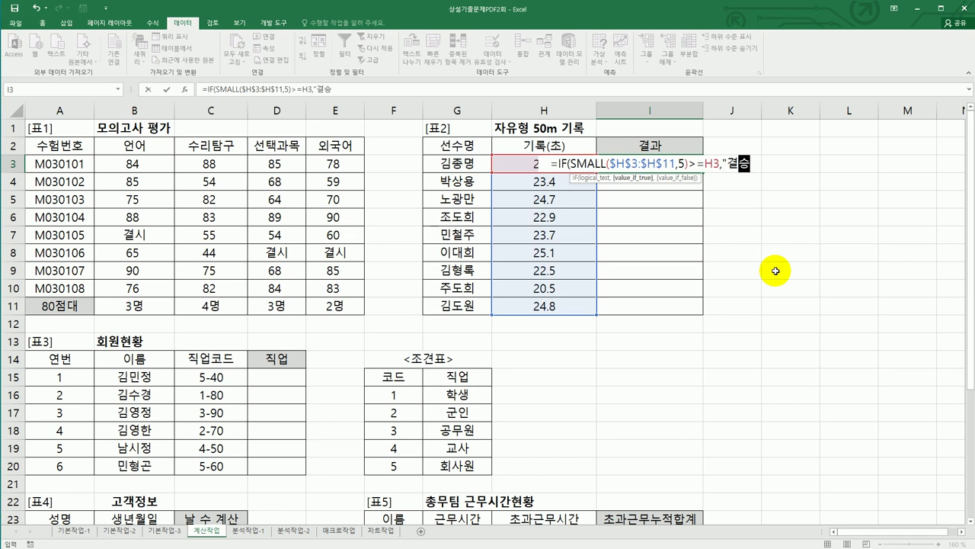
pyautogui.write('진출"')
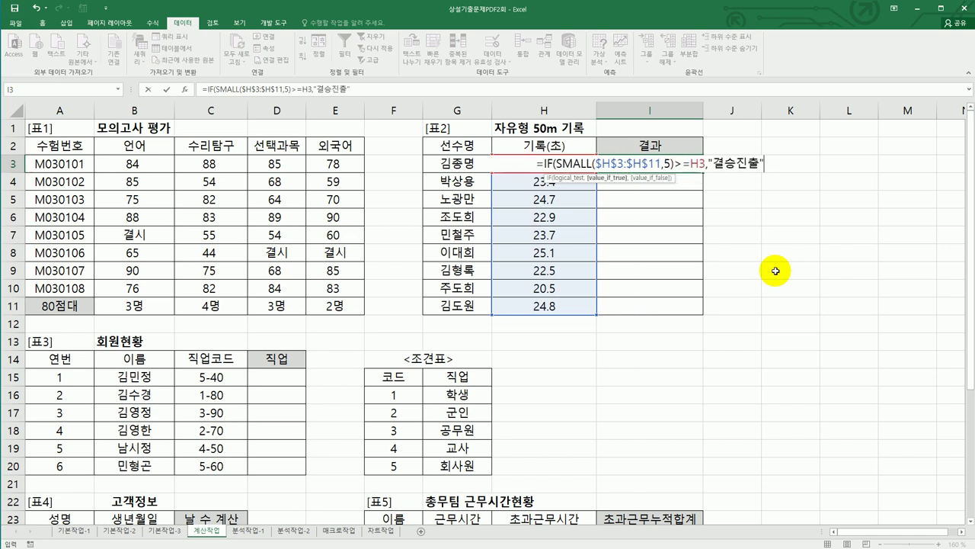
pyautogui.write(',""')
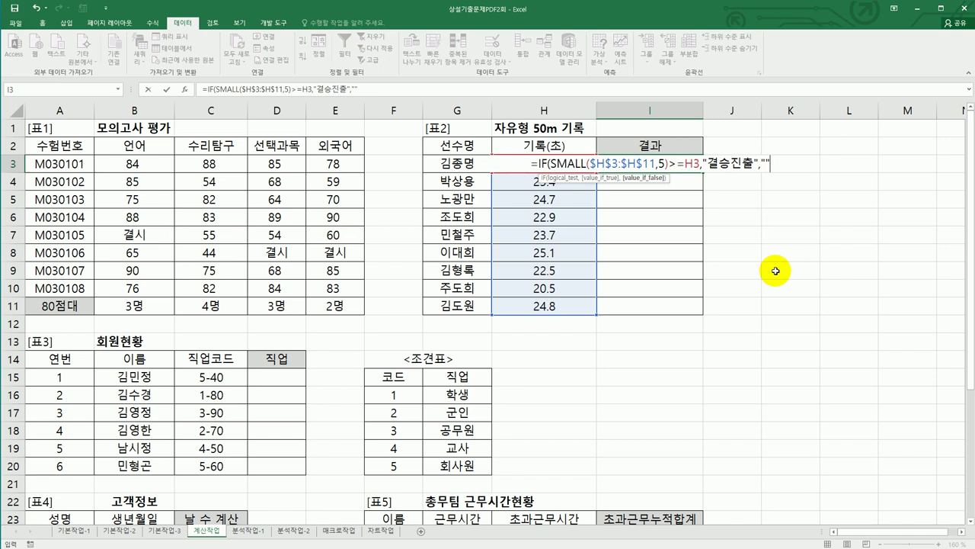
pyautogui.write(')')
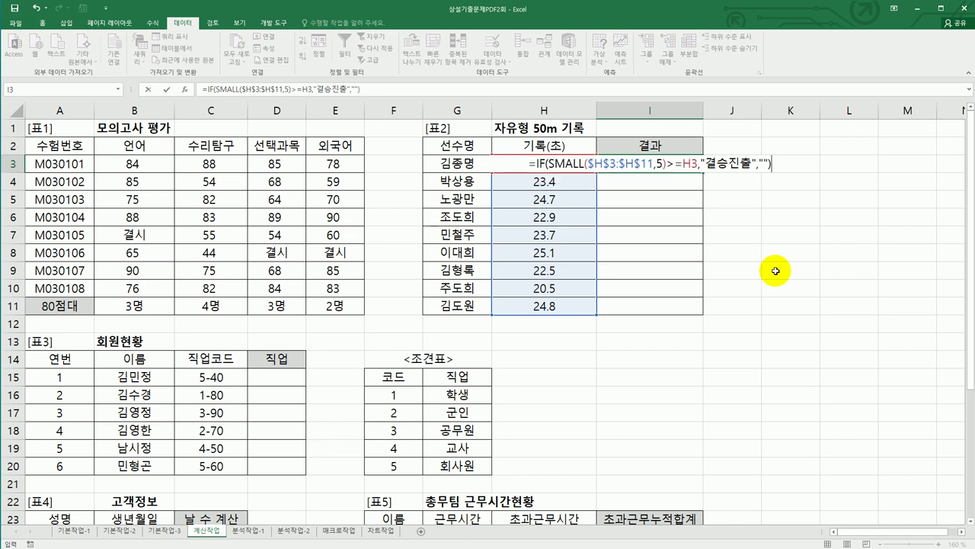
pyautogui.press('Return')
# Step: Fill the 결과 formula from I3 down to I11 and check the copied formula in I4
pyautogui.click(689, 162)
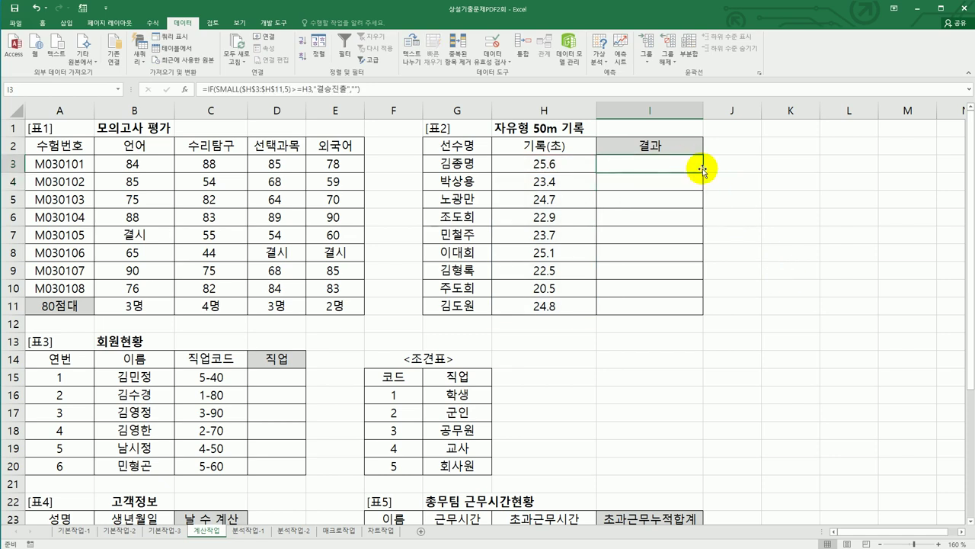
pyautogui.moveTo(702, 171); pyautogui.dragTo(688, 304)
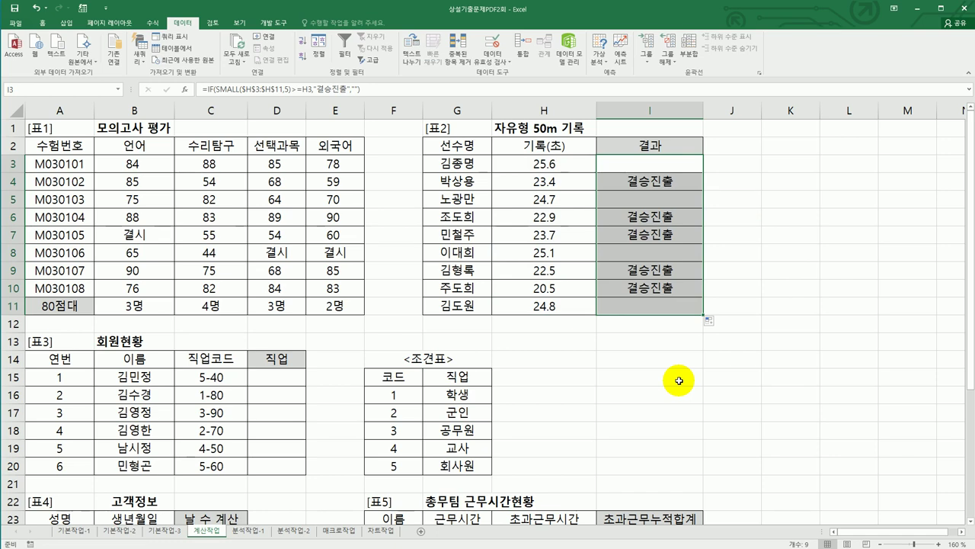
pyautogui.click(650, 180)
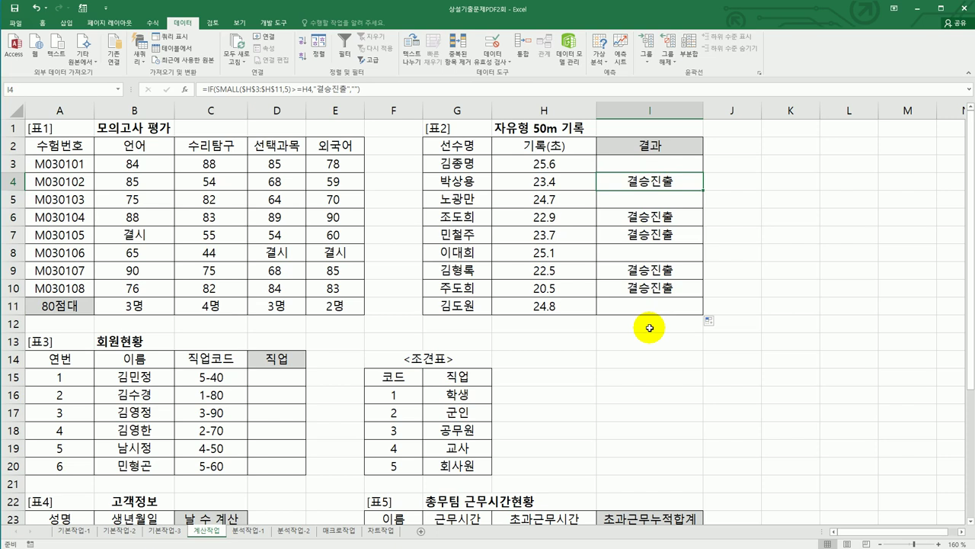
# Step: Examine the 직업코드 values in C15:C20 and the 조견표 lookup range F16:G20 for the 직업 column of 표3
pyautogui.click(289, 375)
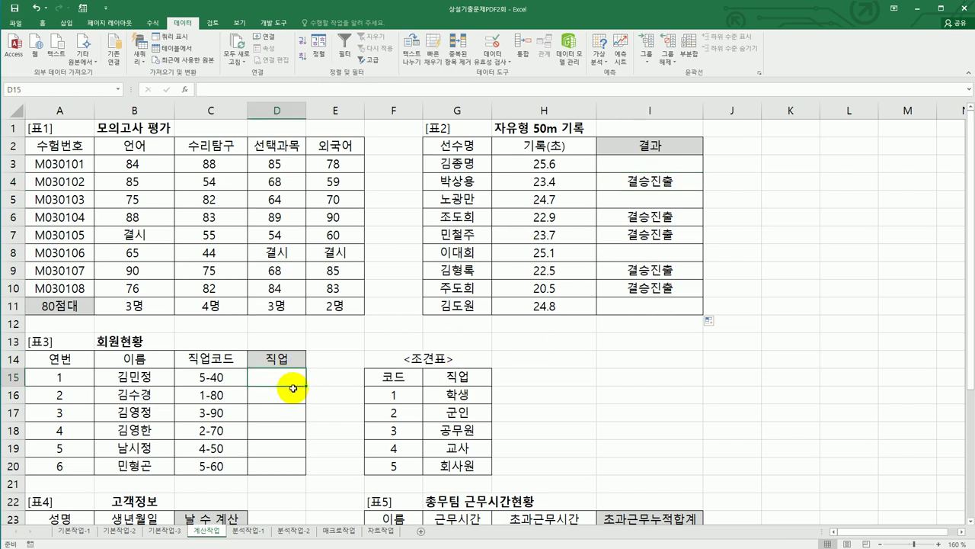
pyautogui.scroll(-2, 295, 392)
pyautogui.scroll(-1, 299, 400)
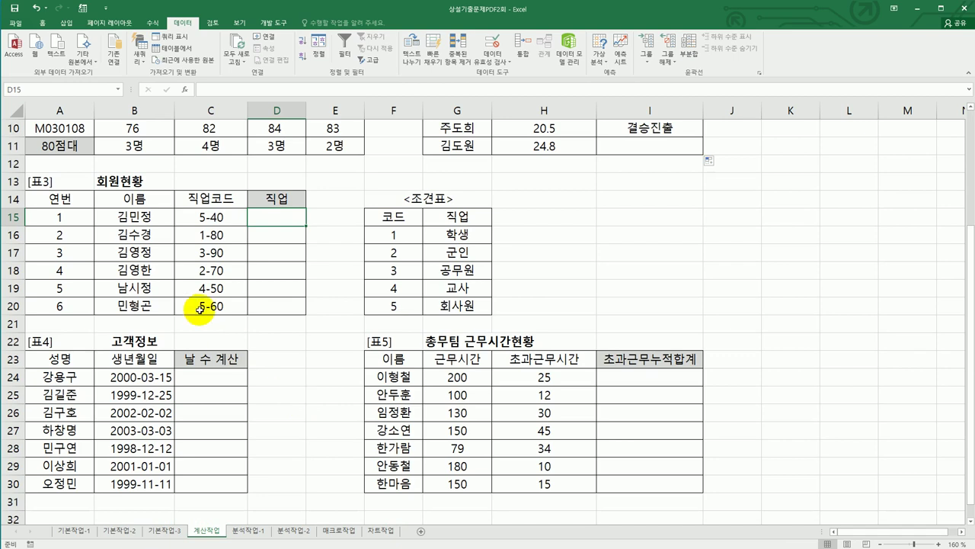
pyautogui.moveTo(202, 218); pyautogui.dragTo(209, 305)
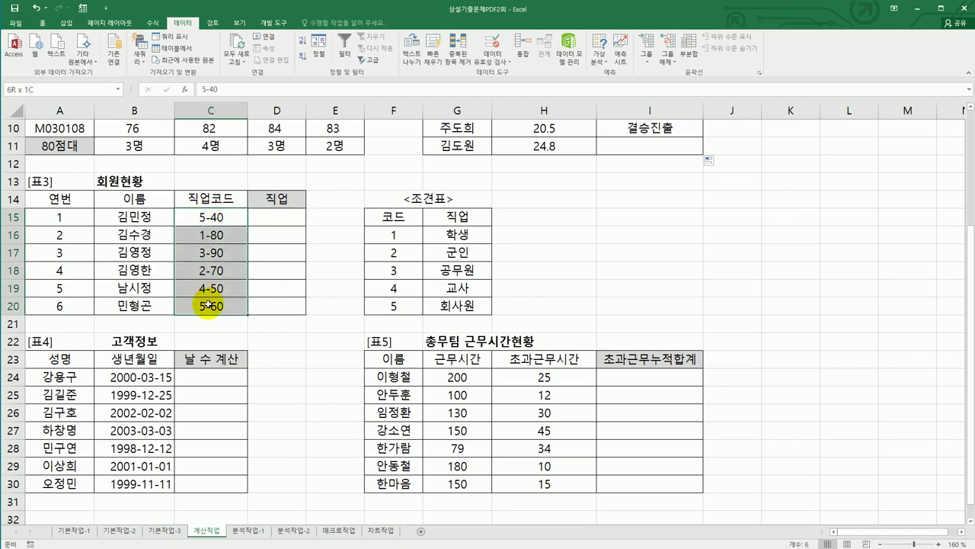
pyautogui.moveTo(393, 235); pyautogui.dragTo(450, 314)
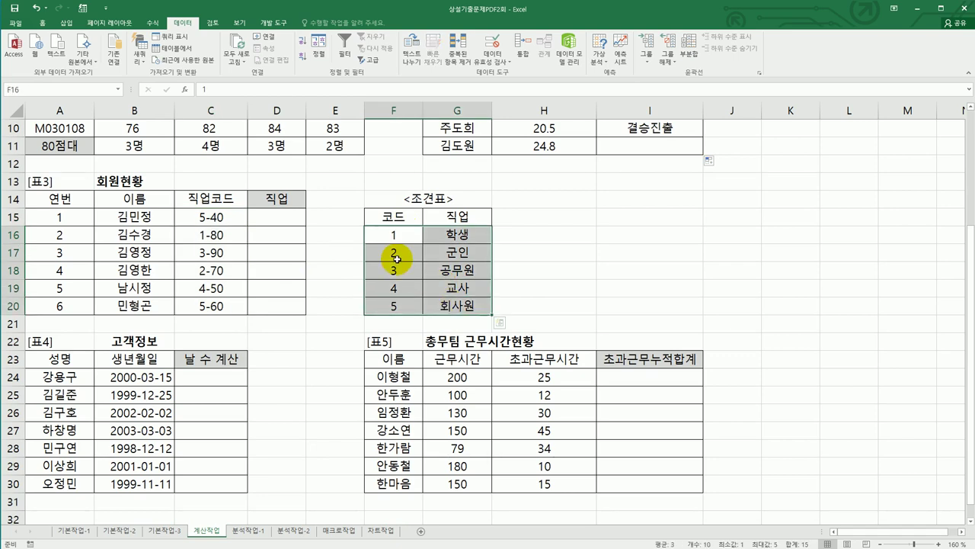
pyautogui.click(233, 219)
pyautogui.click(262, 219)
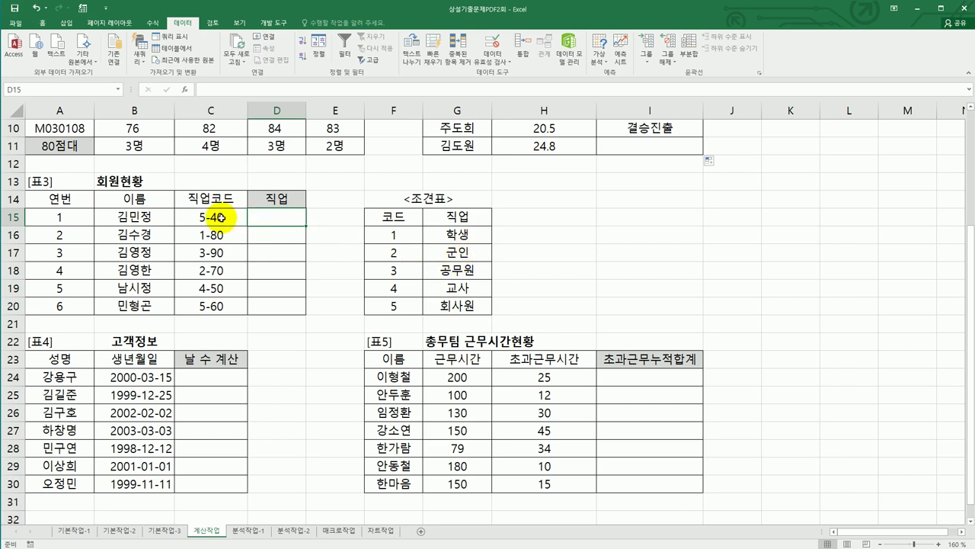
pyautogui.moveTo(219, 217); pyautogui.dragTo(221, 309)
# Step: Enter =LEFT(C15,1) in D15 to extract the first character of the 직업코드
pyautogui.click(276, 218)
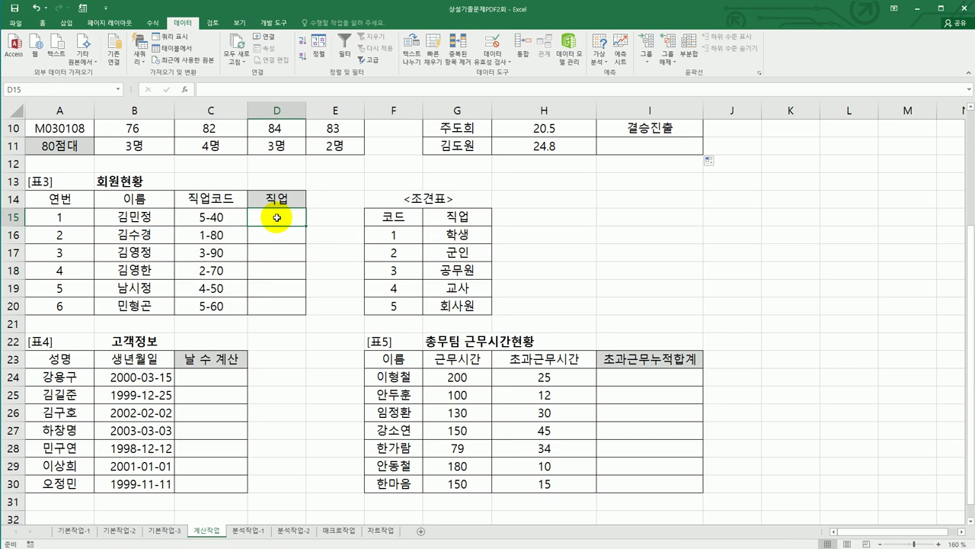
pyautogui.write('=')
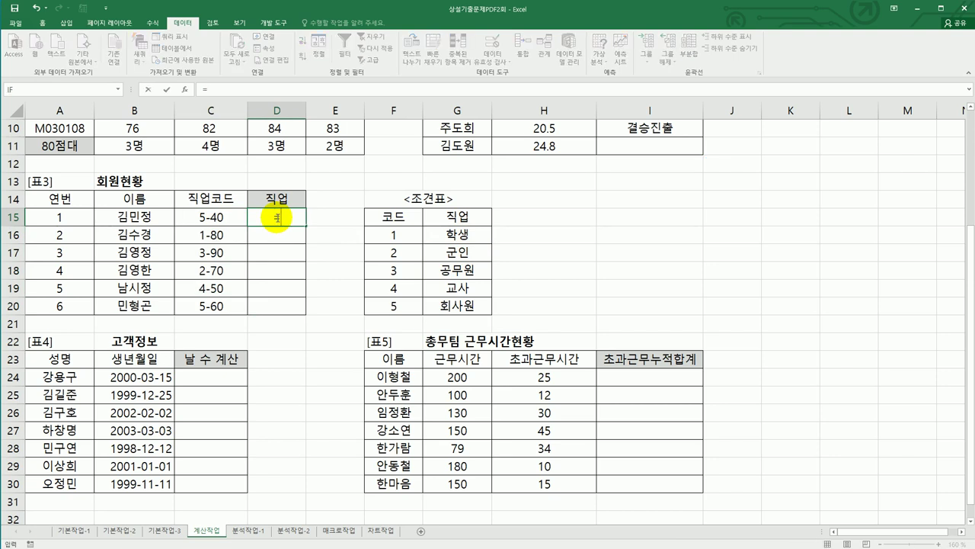
pyautogui.write('left(')
pyautogui.press('Left')
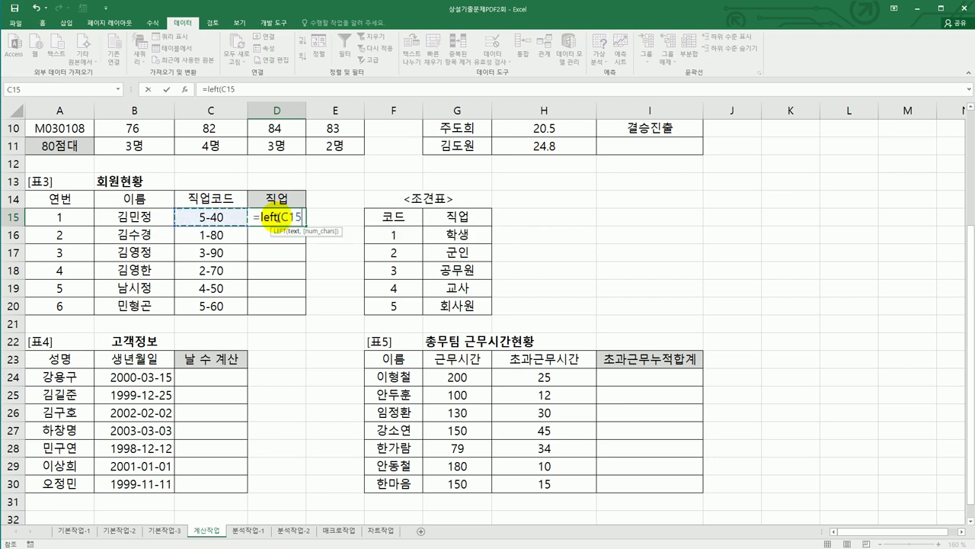
pyautogui.write(',1)')
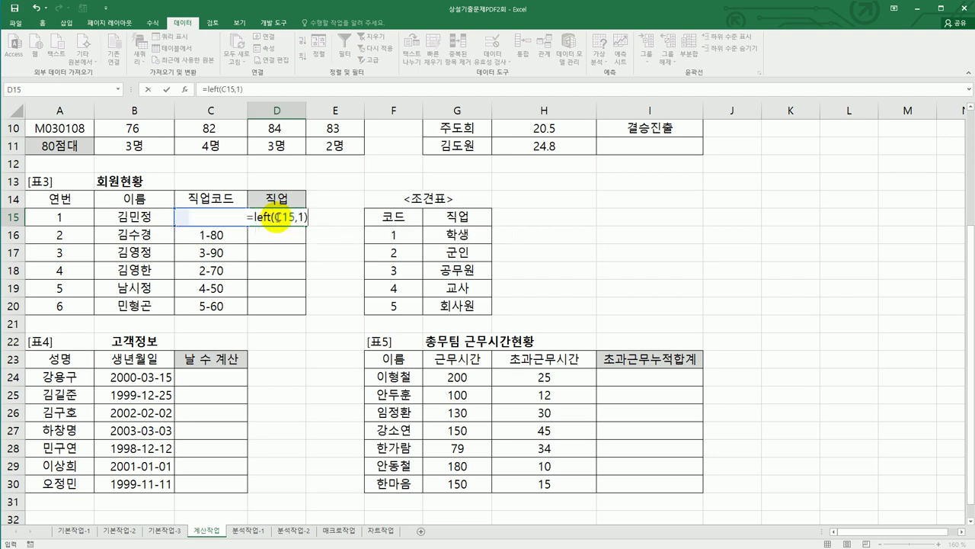
pyautogui.press('Return')
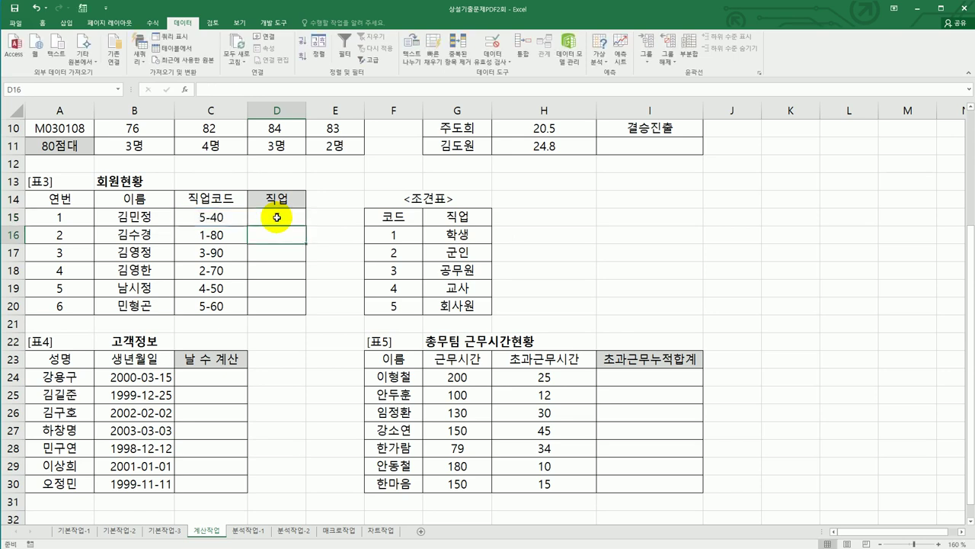
# Step: Fill the LEFT formula from D15 down to D20 and compare the extracted codes with the 조견표 range F16:G20
pyautogui.click(276, 217)
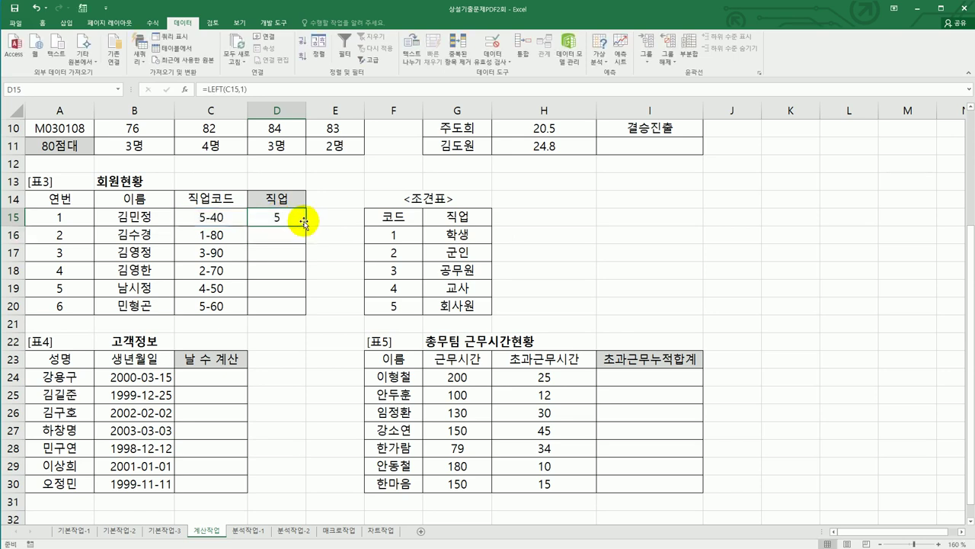
pyautogui.moveTo(307, 226); pyautogui.dragTo(309, 307)
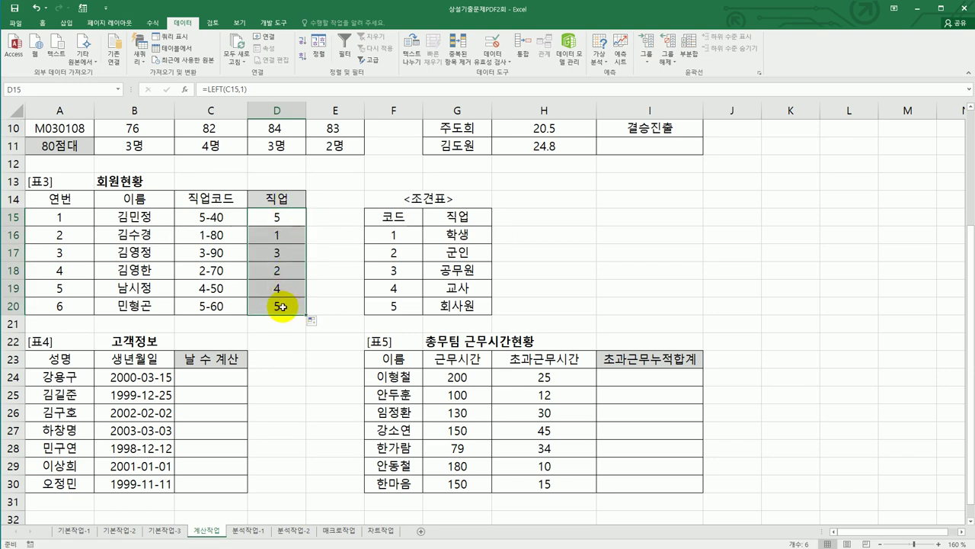
pyautogui.moveTo(390, 233); pyautogui.dragTo(466, 305)
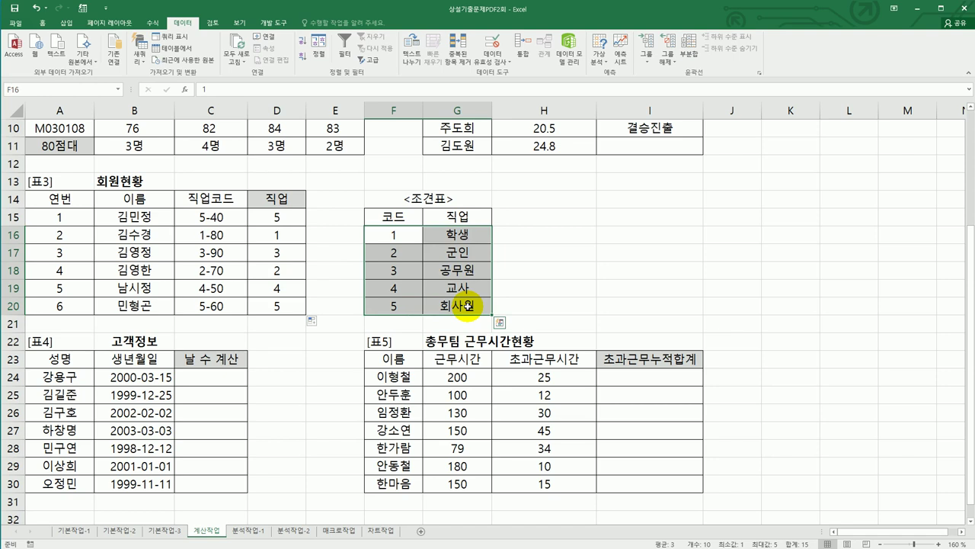
# Step: Wrap the LEFT formula in D15 in VLOOKUP as its lookup value, with the absolute range $F$16:$G$20 as table array
pyautogui.click(279, 217)
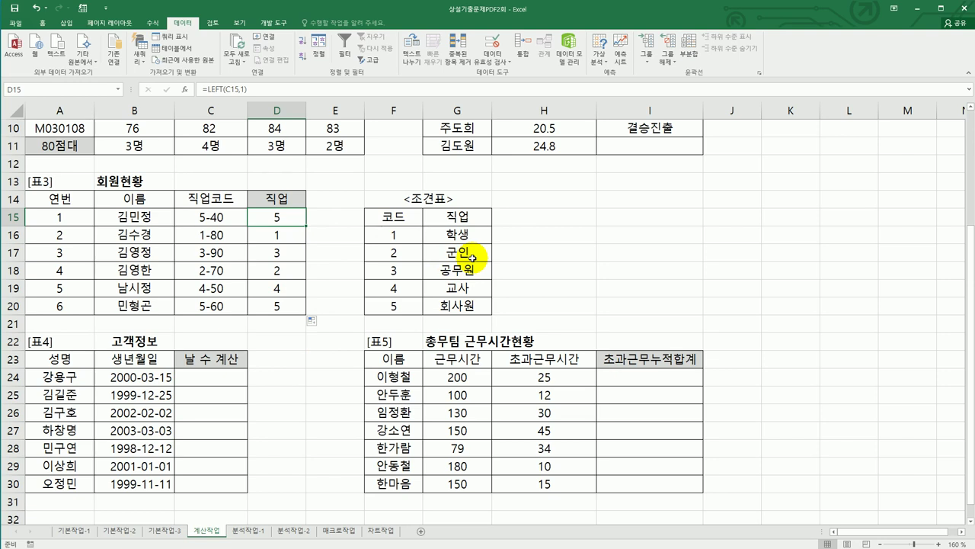
pyautogui.doubleClick(261, 219)
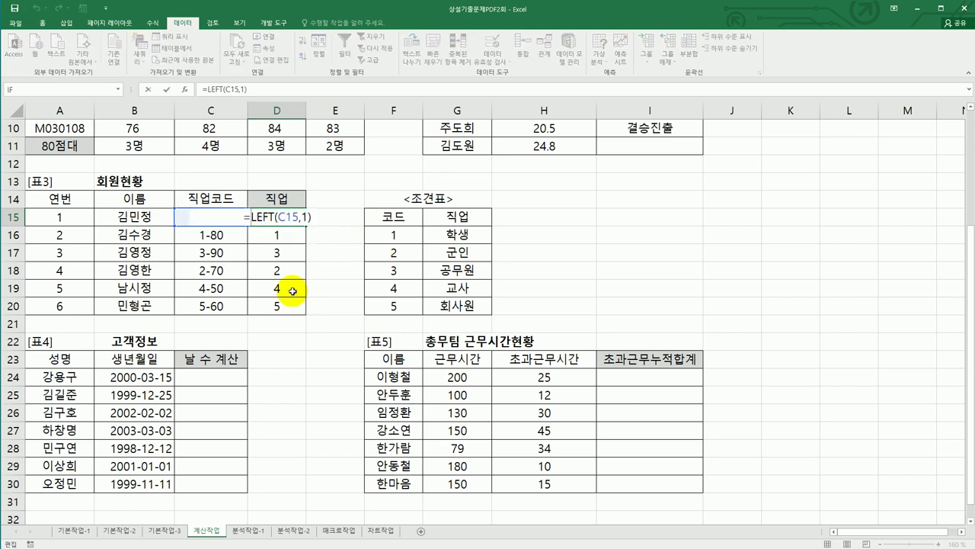
pyautogui.write('vl')
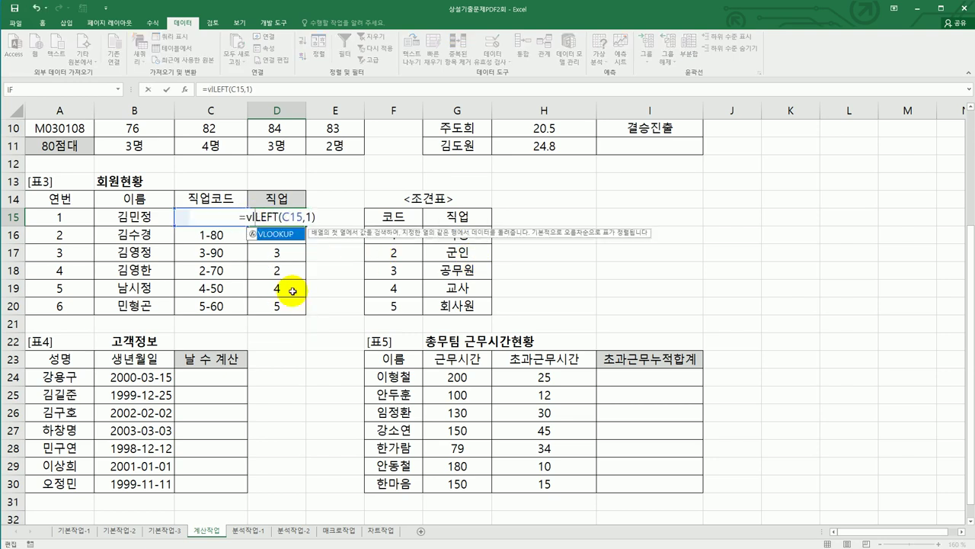
pyautogui.doubleClick(275, 235)
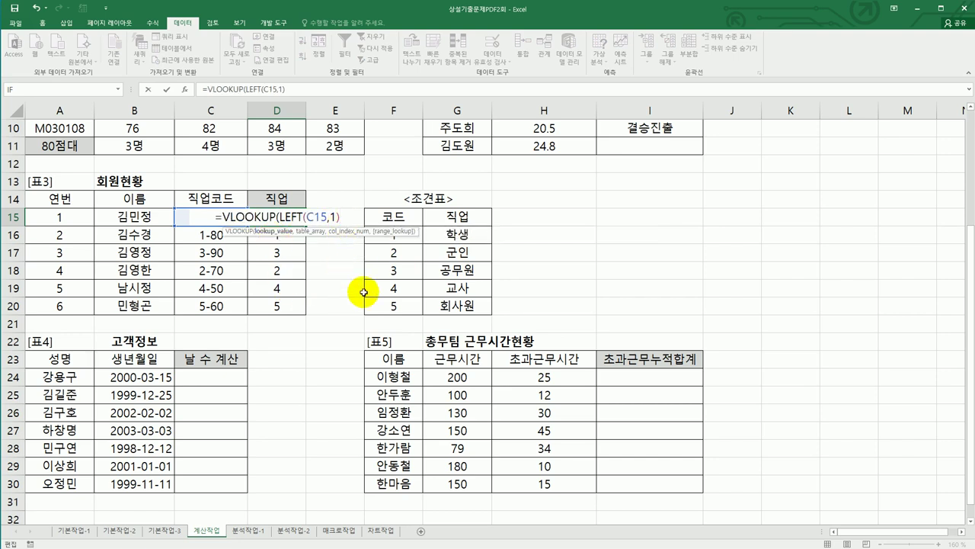
pyautogui.write(',')
pyautogui.moveTo(400, 235); pyautogui.dragTo(465, 306)
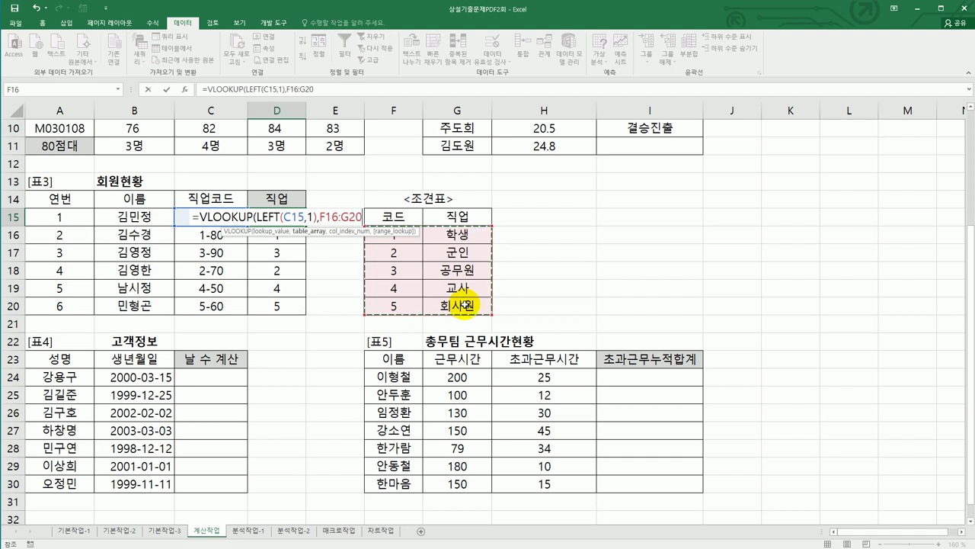
pyautogui.press('F4')
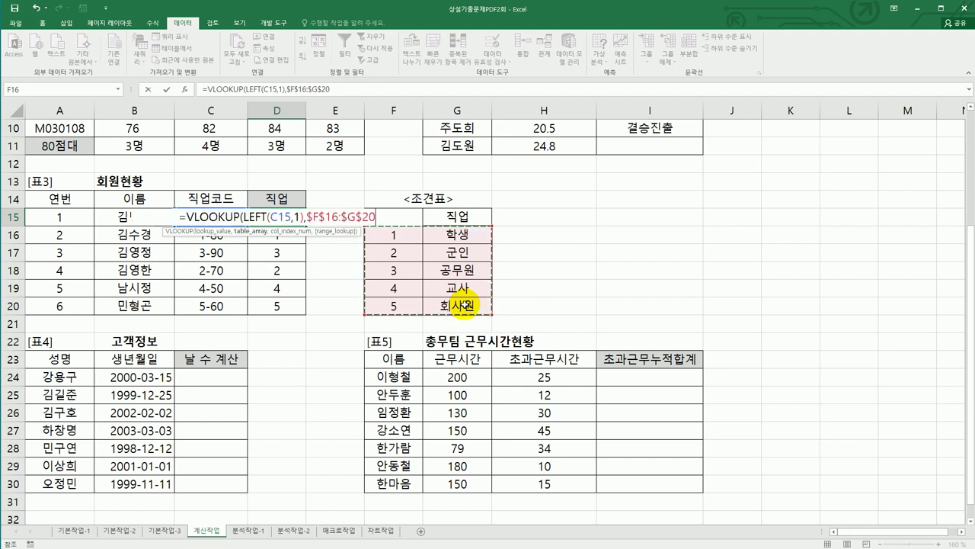
# Step: Complete the VLOOKUP in D15 with column index 2 and FALSE for exact match, and fill it down to D20
pyautogui.write(',')
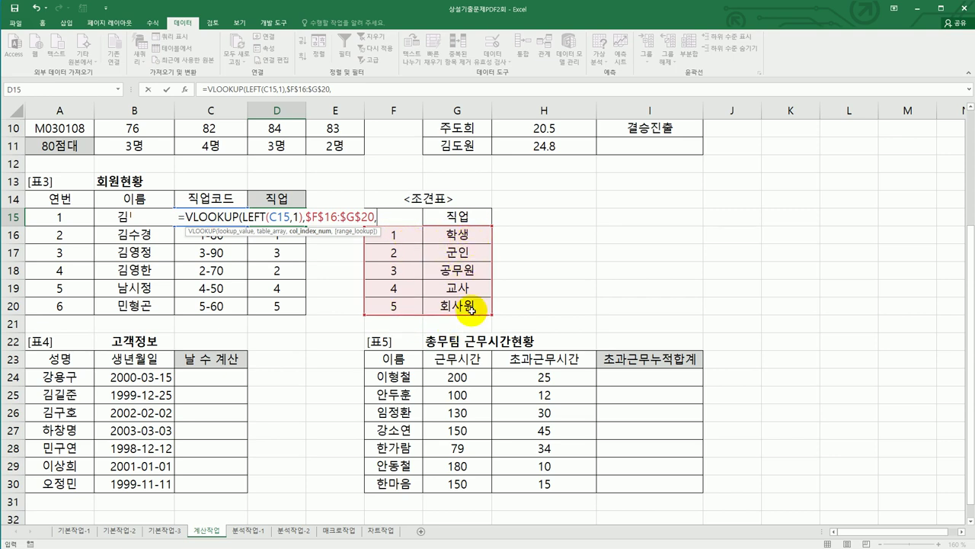
pyautogui.write('2')
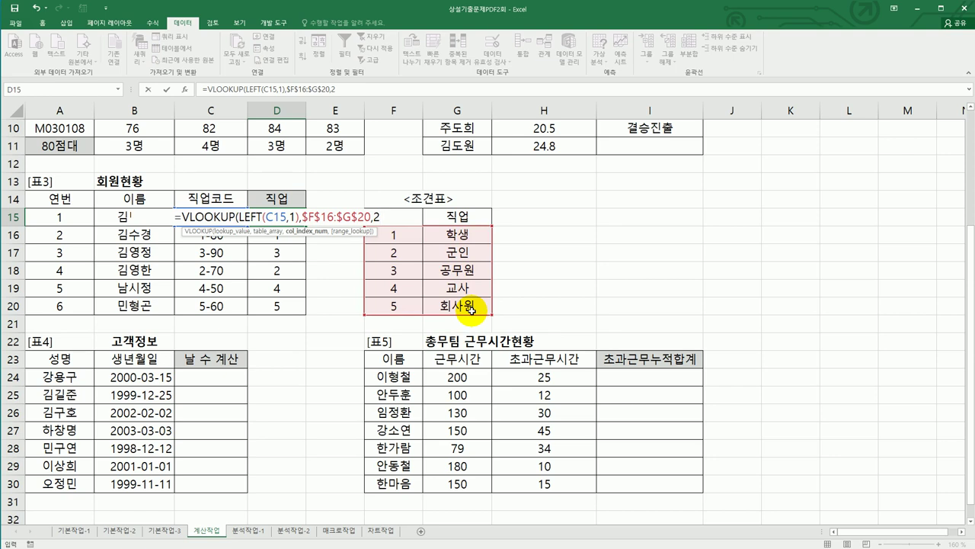
pyautogui.write(',')
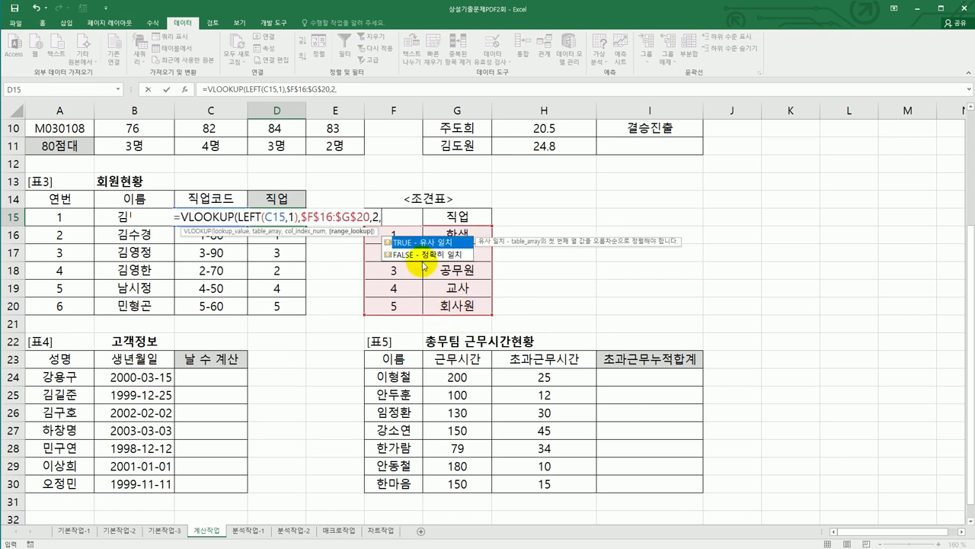
pyautogui.doubleClick(421, 259)
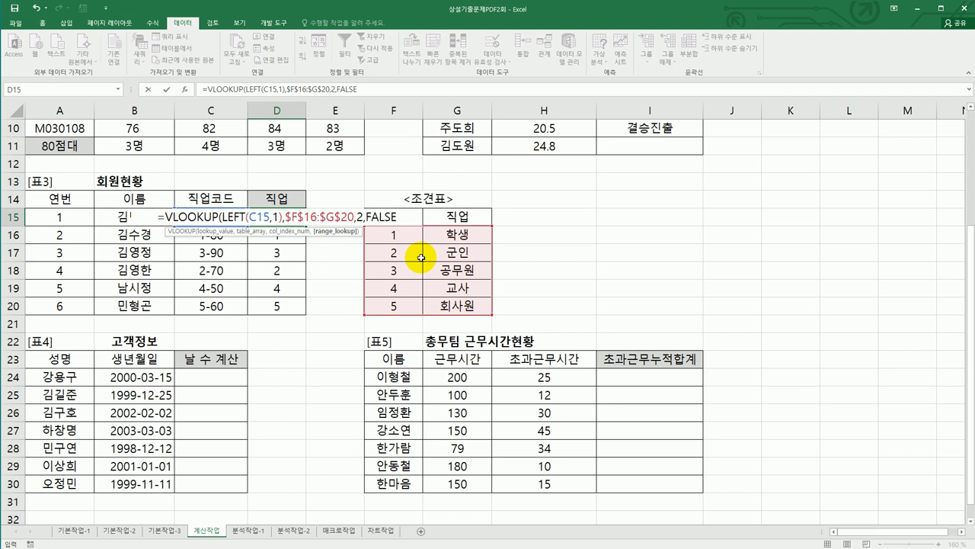
pyautogui.write(')')
pyautogui.hotkey('ctrl', 'Return')
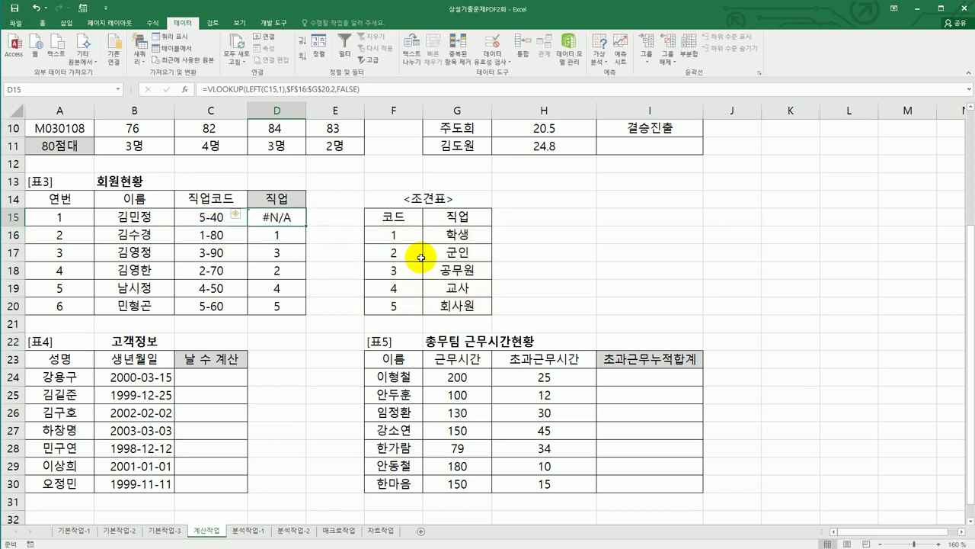
pyautogui.moveTo(305, 224); pyautogui.dragTo(312, 307)
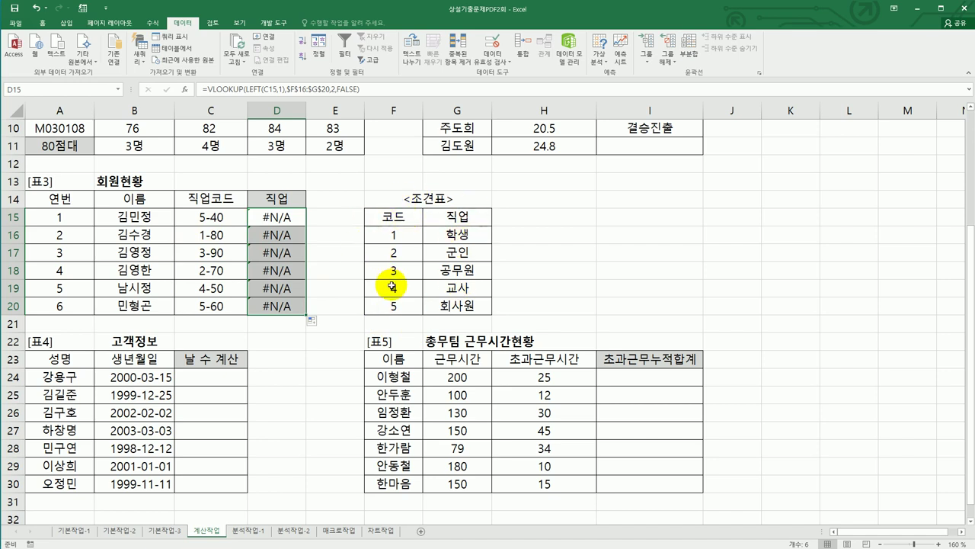
# Step: Nest LEFT(C15,1) inside VALUE in the D15 VLOOKUP formula so the lookup code is converted to a number
pyautogui.click(289, 221)
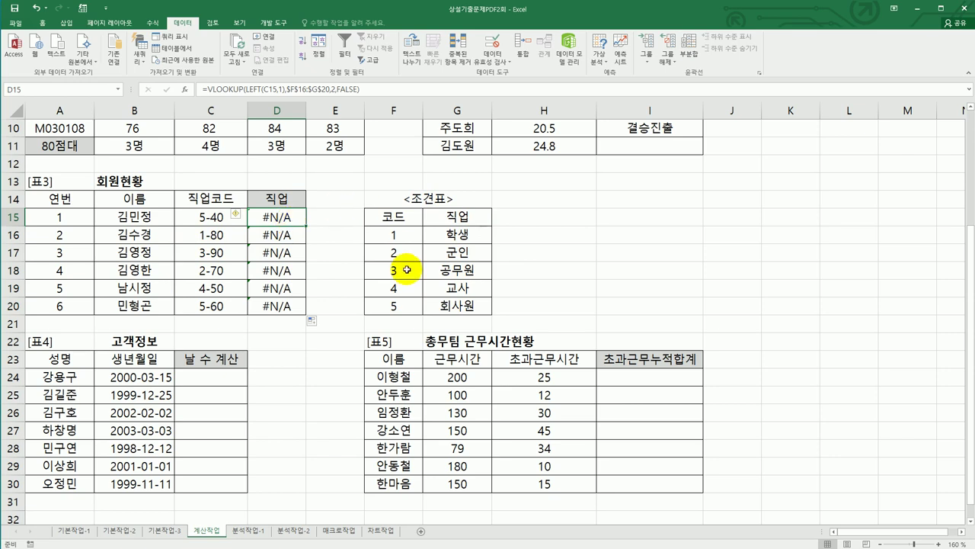
pyautogui.doubleClick(272, 219)
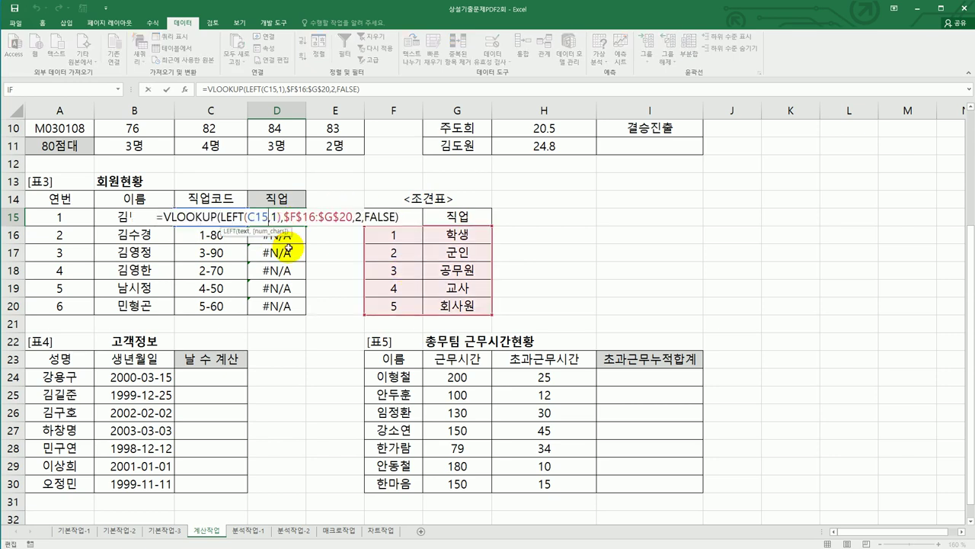
pyautogui.click(218, 216)
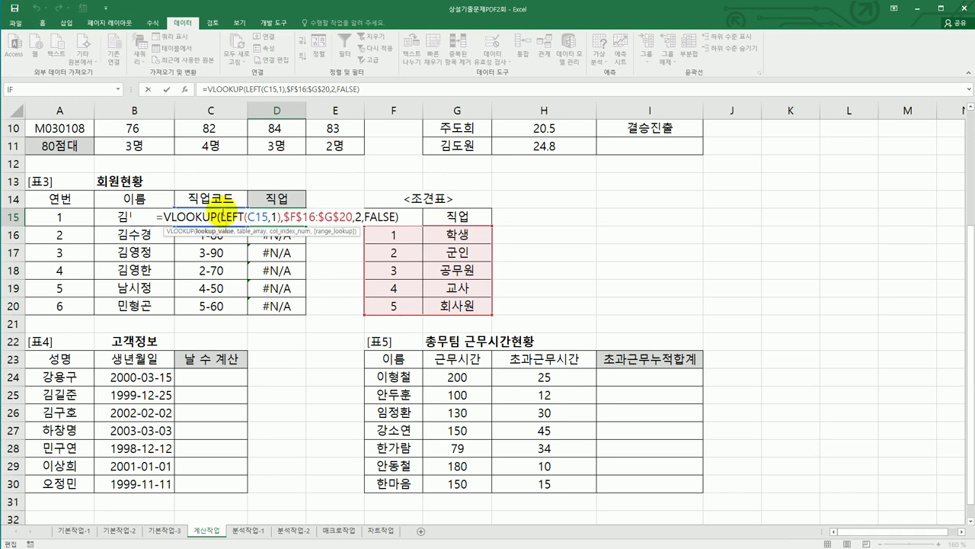
pyautogui.write('v')
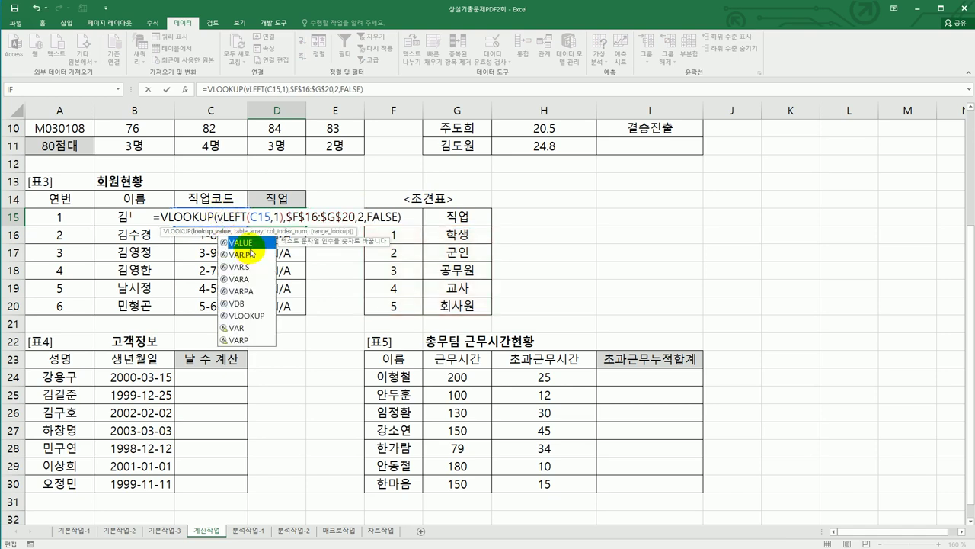
pyautogui.doubleClick(245, 242)
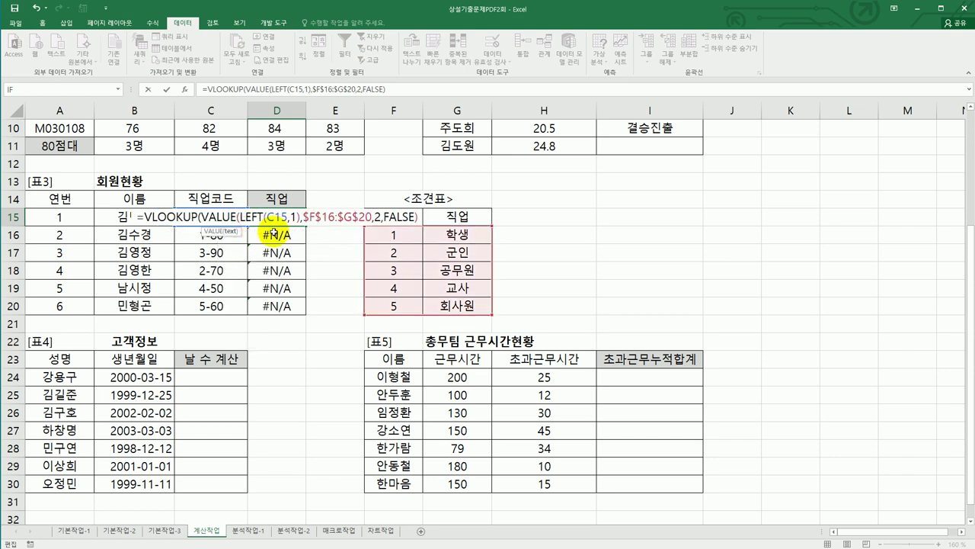
pyautogui.click(299, 216)
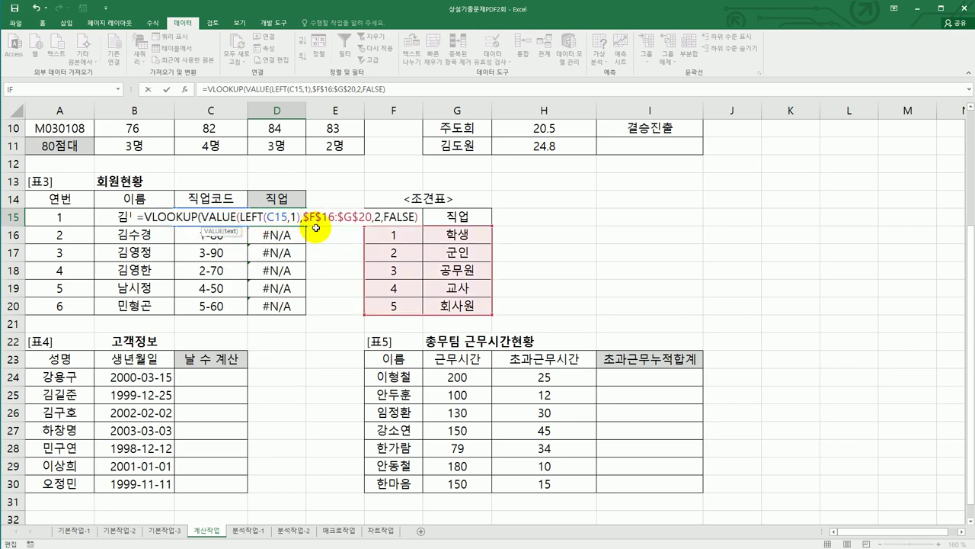
pyautogui.write(')')
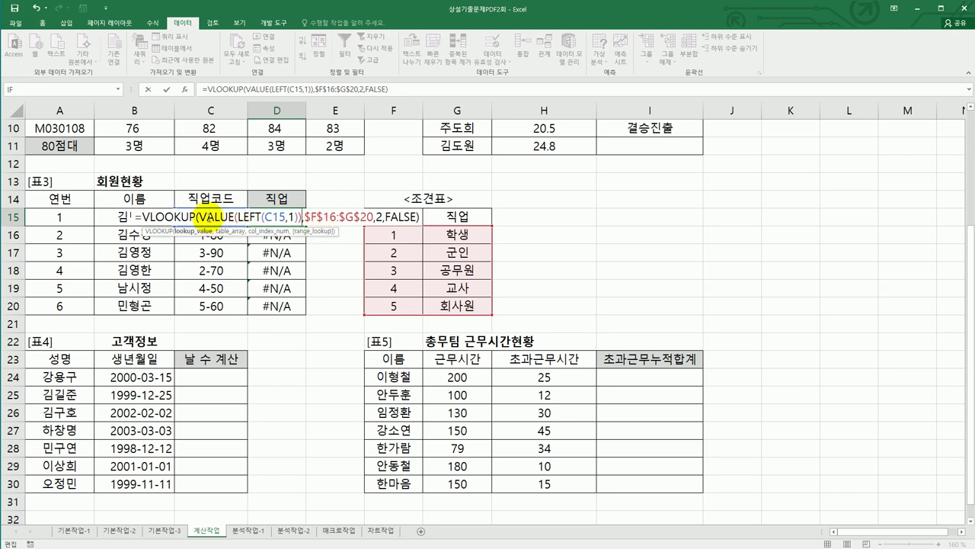
# Step: Check the VALUE(LEFT(C15,1)) argument, commit the D15 formula and fill it down through D20
pyautogui.moveTo(200, 216); pyautogui.dragTo(302, 216)
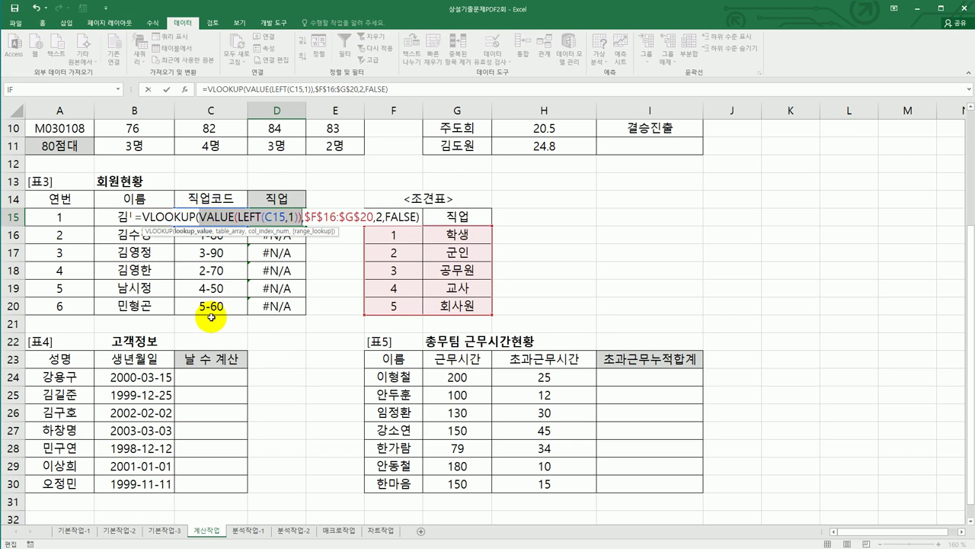
pyautogui.press('Return')
pyautogui.click(283, 218)
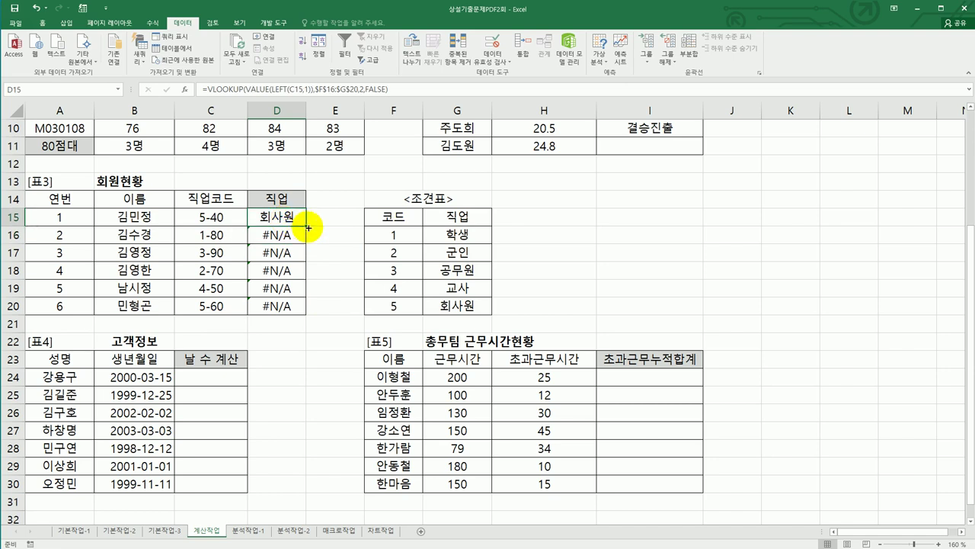
pyautogui.moveTo(309, 227); pyautogui.dragTo(301, 307)
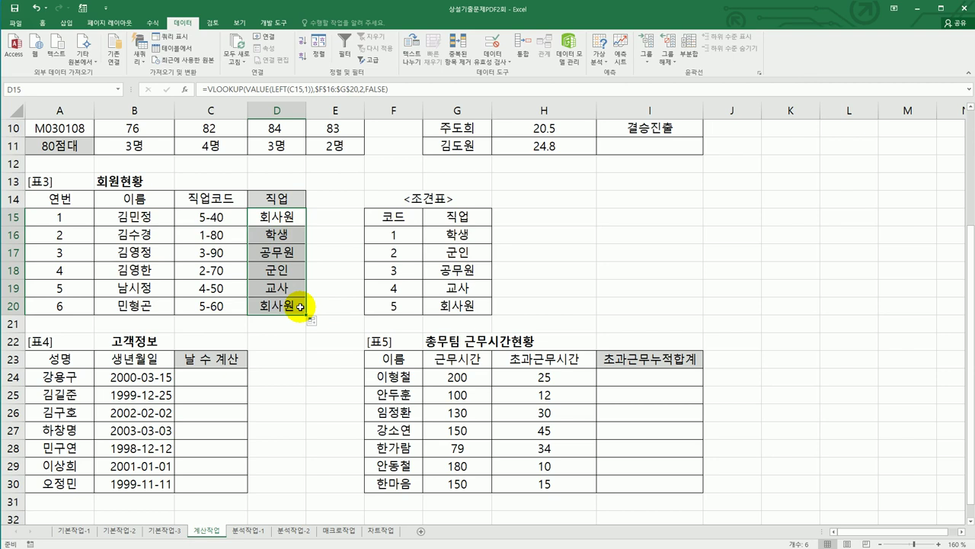
# Step: Begin a DAYS formula in C24 of the 날 수 계산 column with TODAY() as the end date
pyautogui.click(236, 375)
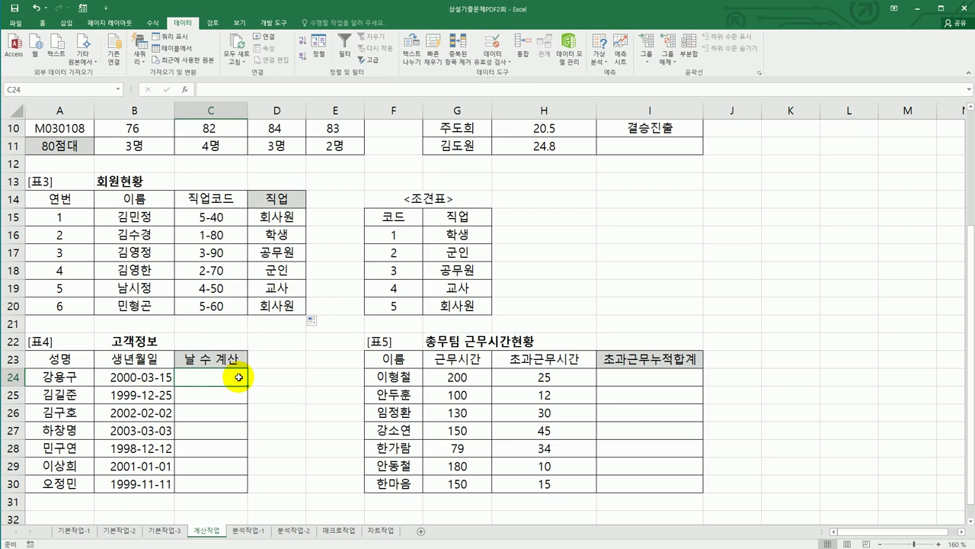
pyautogui.click(221, 382)
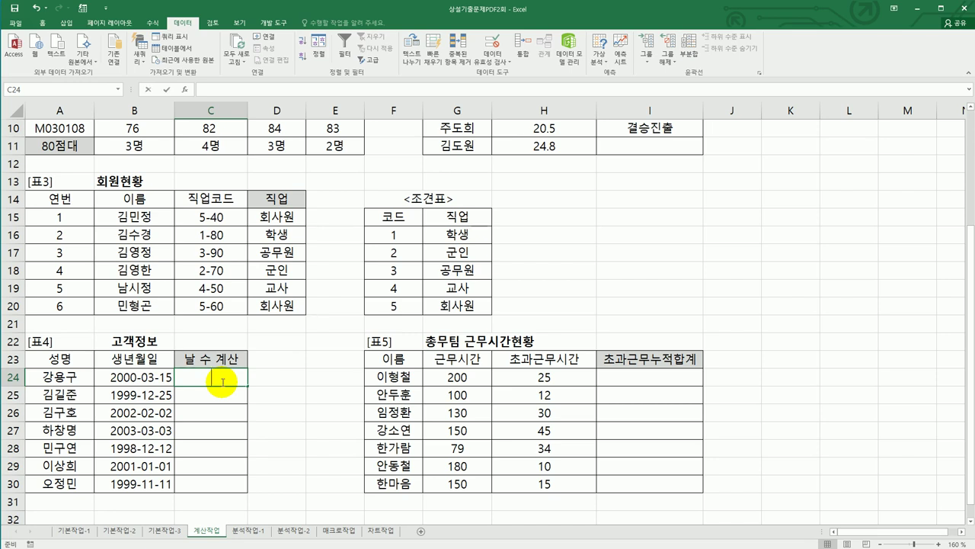
pyautogui.write('=days')
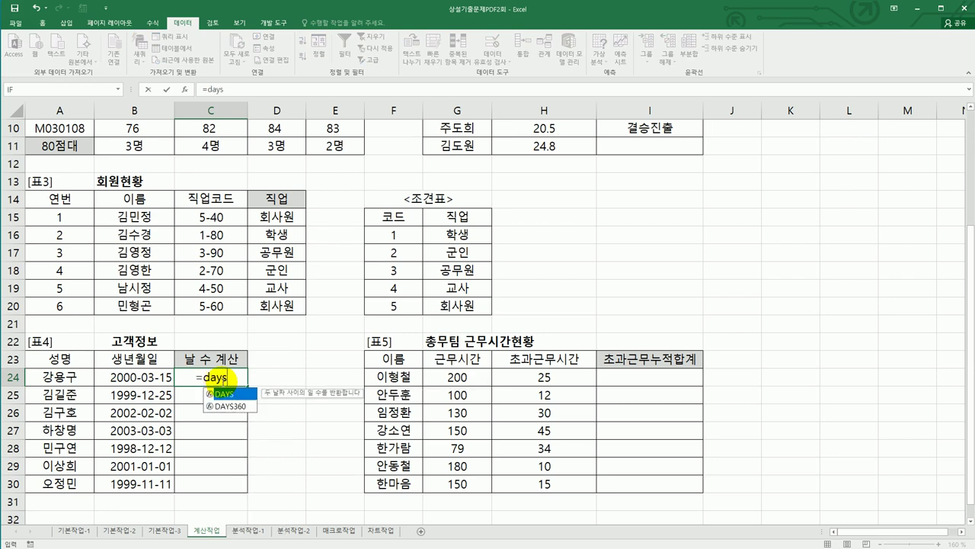
pyautogui.press('Tab')
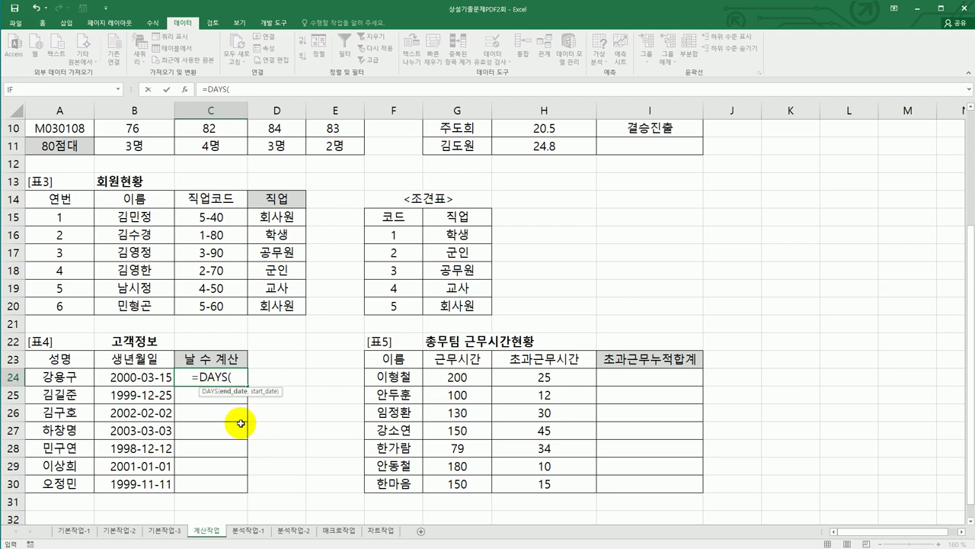
pyautogui.write('tod')
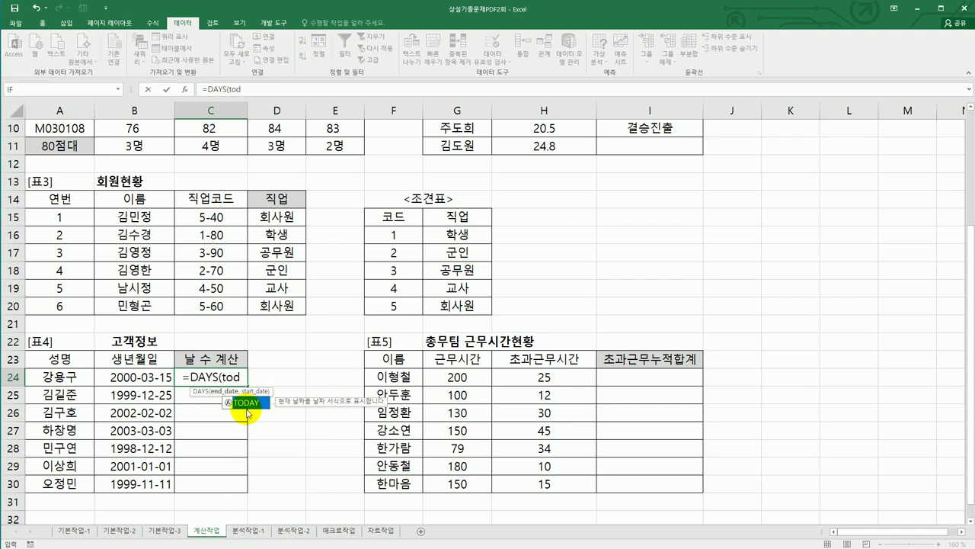
pyautogui.doubleClick(245, 402)
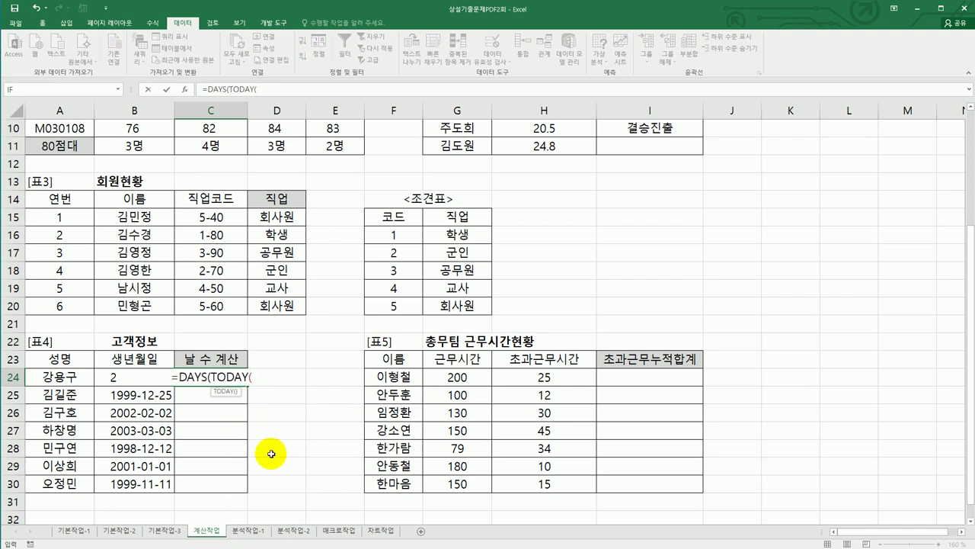
pyautogui.write('),')
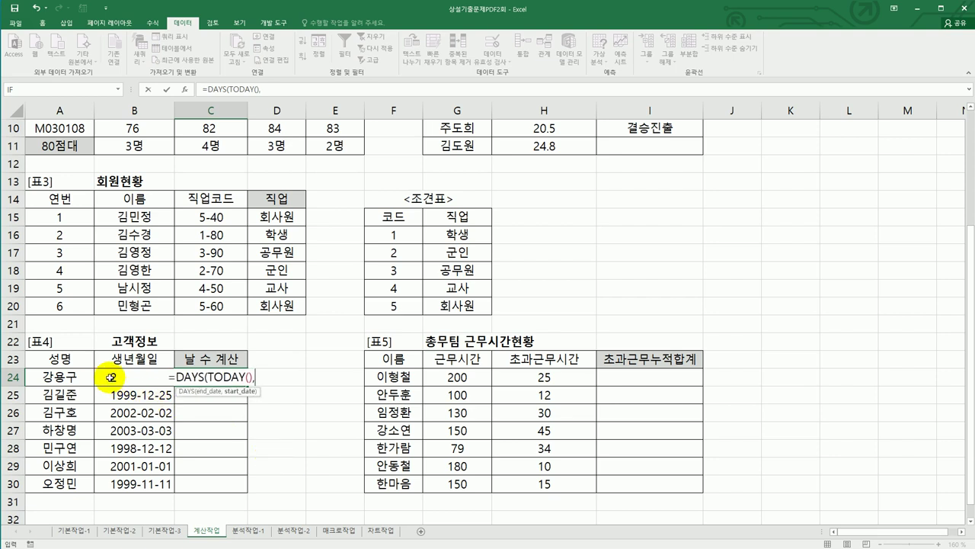
# Step: Finish the C24 formula with B24 as the start date, =DAYS(TODAY(),B24), and fill it down to C30
pyautogui.click(111, 376)
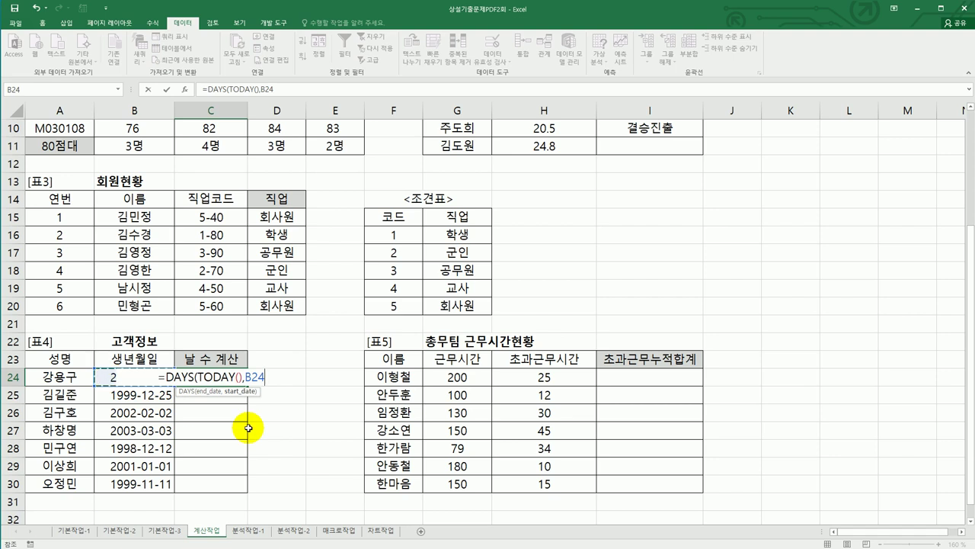
pyautogui.write(')')
pyautogui.press('Return')
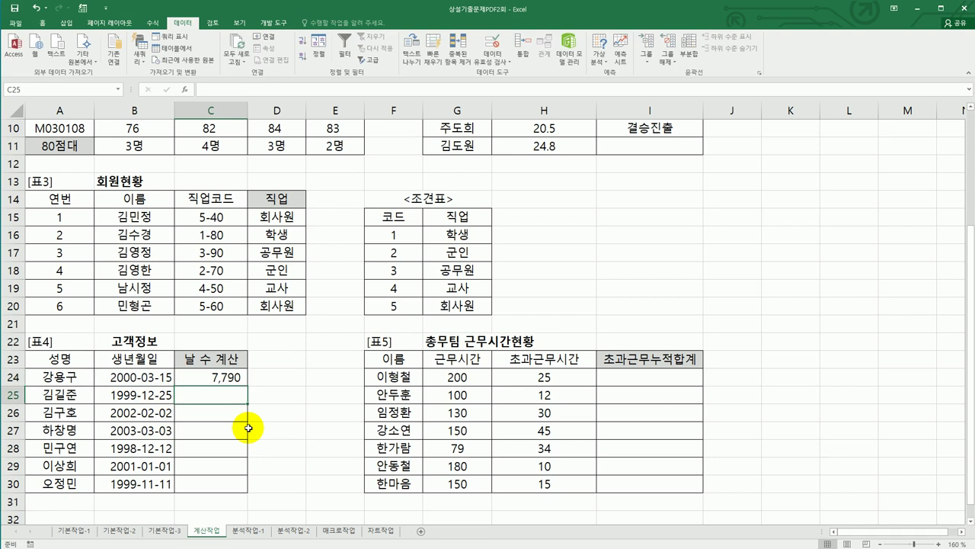
pyautogui.click(221, 374)
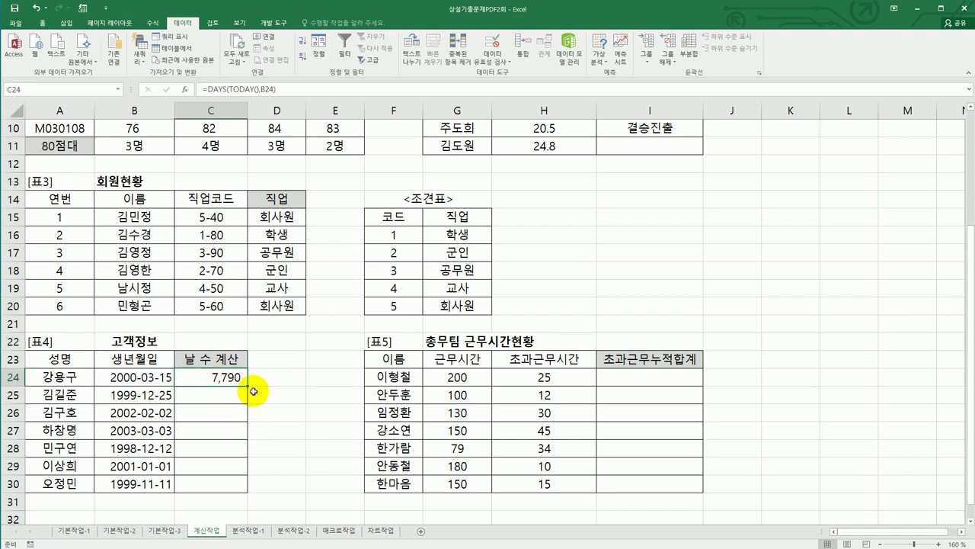
pyautogui.moveTo(248, 387); pyautogui.dragTo(244, 491)
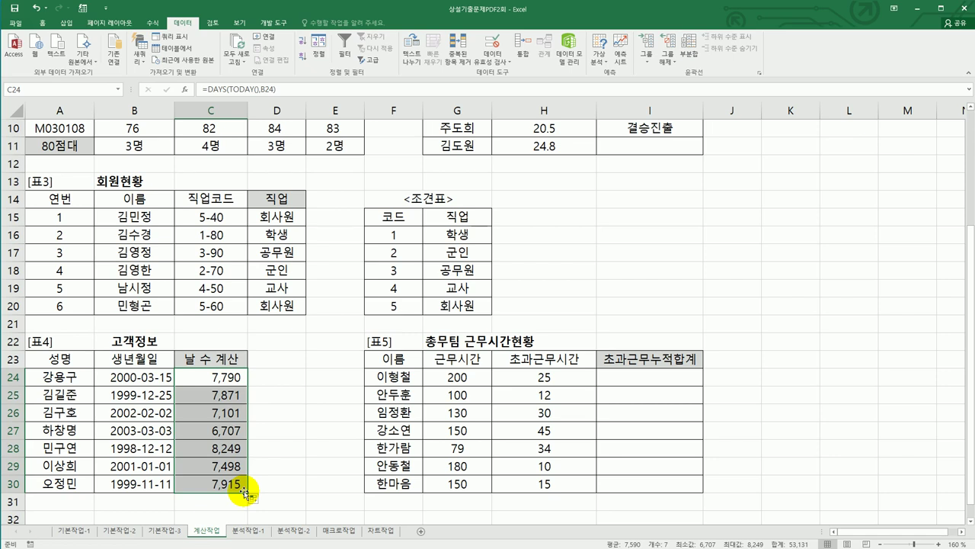
# Step: Enter =SUM(H24:H24) in I24 of the 초과근무누적합계 column and fill it down to I30
pyautogui.click(629, 378)
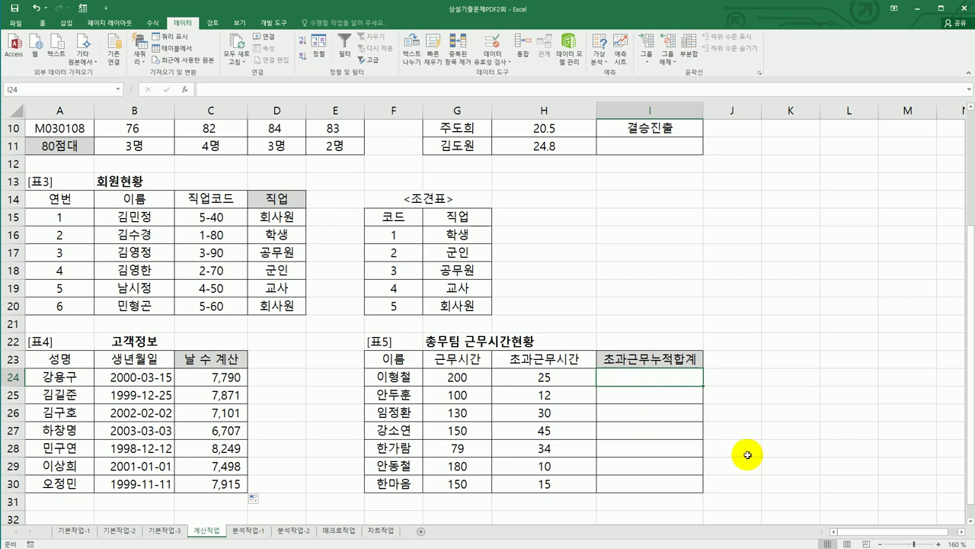
pyautogui.write('=sum')
pyautogui.press('Tab')
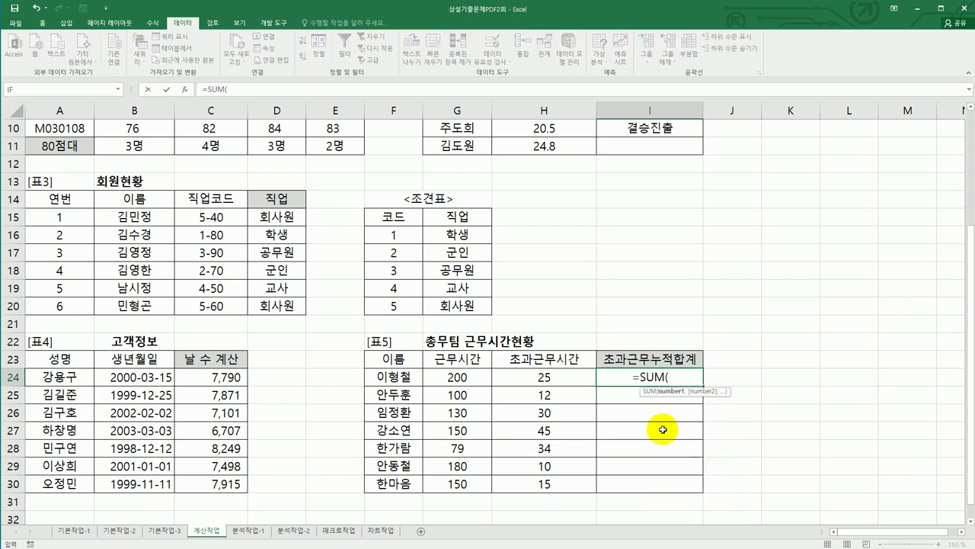
pyautogui.click(583, 381)
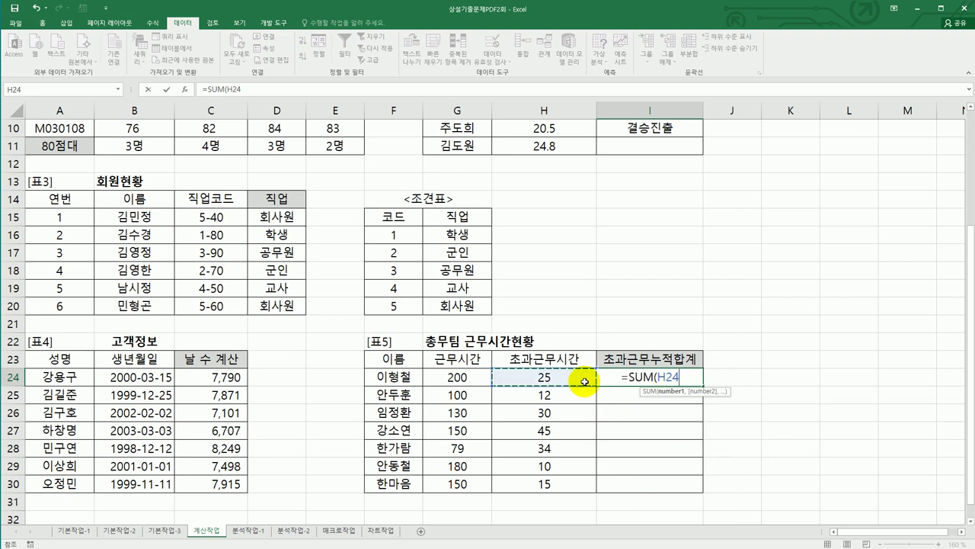
pyautogui.press('F8')
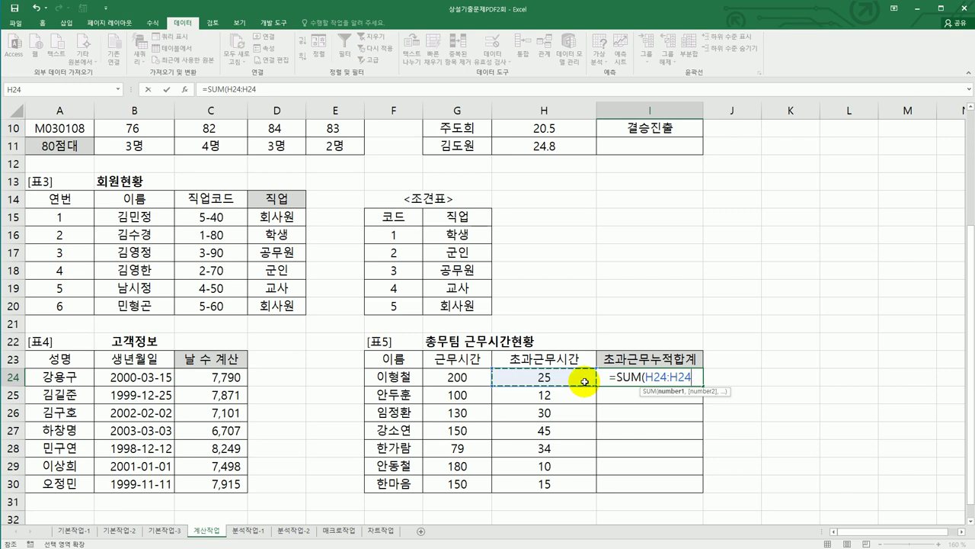
pyautogui.write(')')
pyautogui.press('Return')
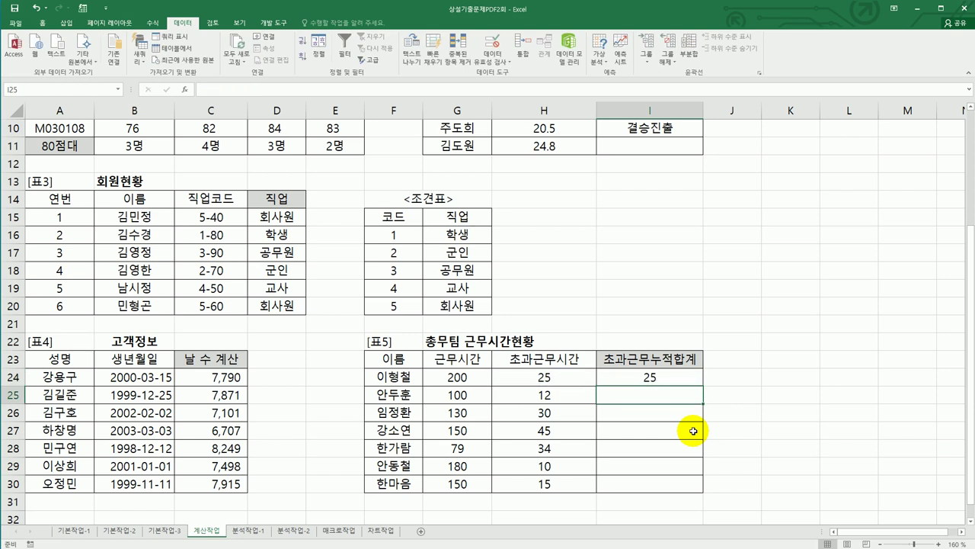
pyautogui.click(688, 377)
pyautogui.moveTo(704, 388); pyautogui.dragTo(698, 484)
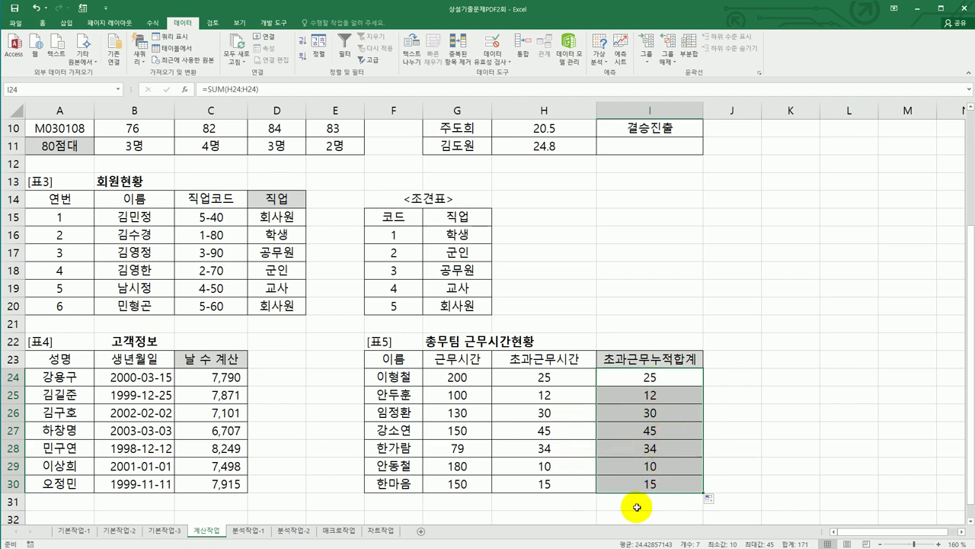
# Step: Compare the 초과근무시간 values in H24:H26 with the filled sums in I24:I26
pyautogui.click(636, 377)
pyautogui.moveTo(564, 378); pyautogui.dragTo(632, 377)
pyautogui.moveTo(561, 379); pyautogui.dragTo(562, 394)
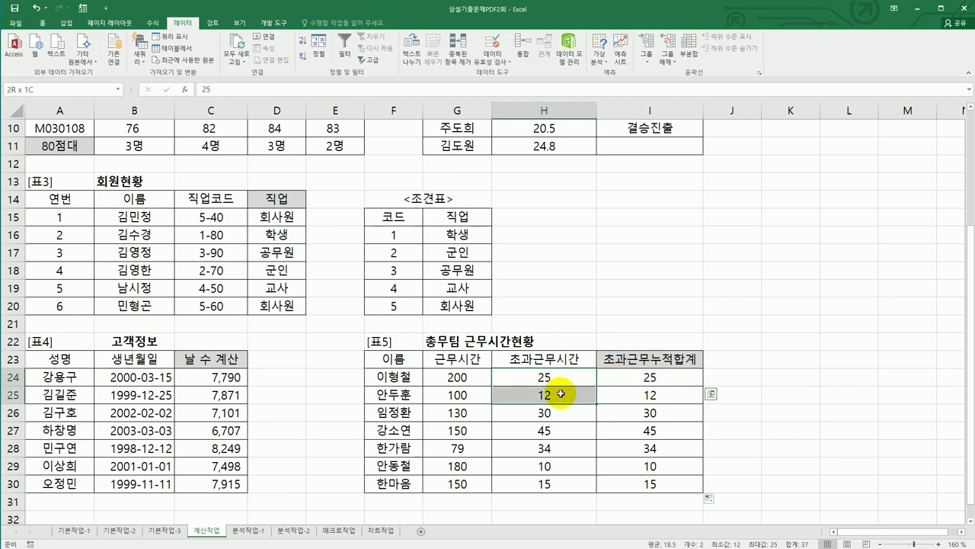
pyautogui.click(642, 394)
pyautogui.click(552, 380)
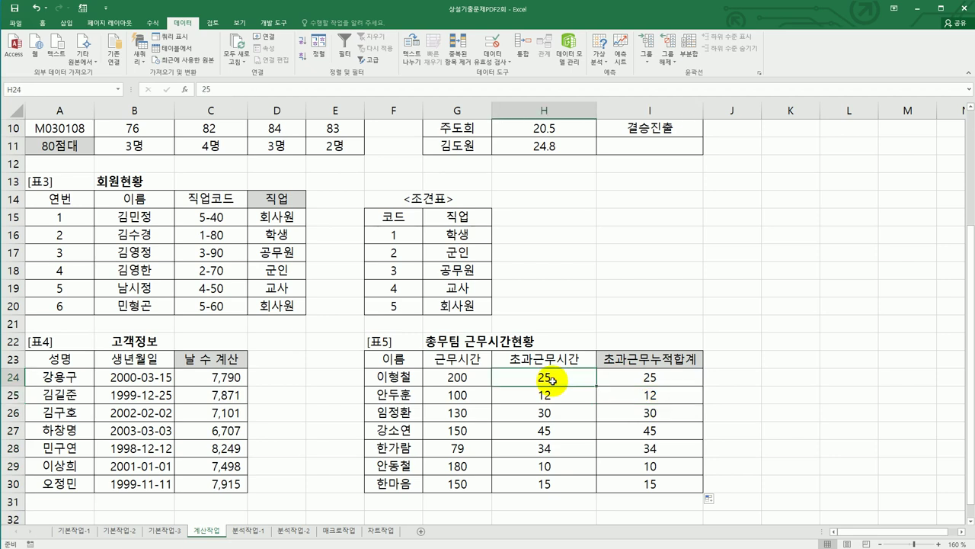
pyautogui.moveTo(552, 379); pyautogui.dragTo(555, 413)
pyautogui.click(634, 413)
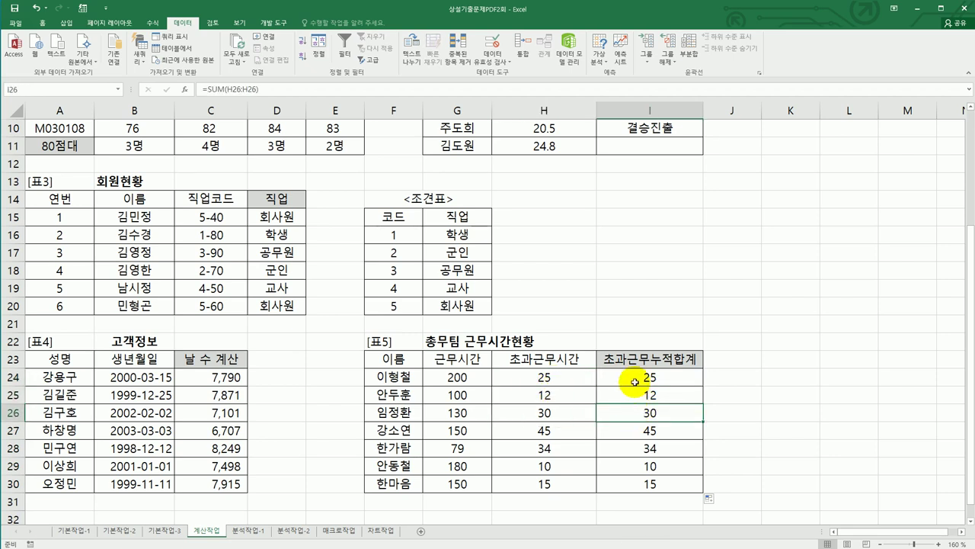
# Step: Make the range start absolute in I24, giving =SUM($H$24:H24), and refill the formula down to I30
pyautogui.click(634, 382)
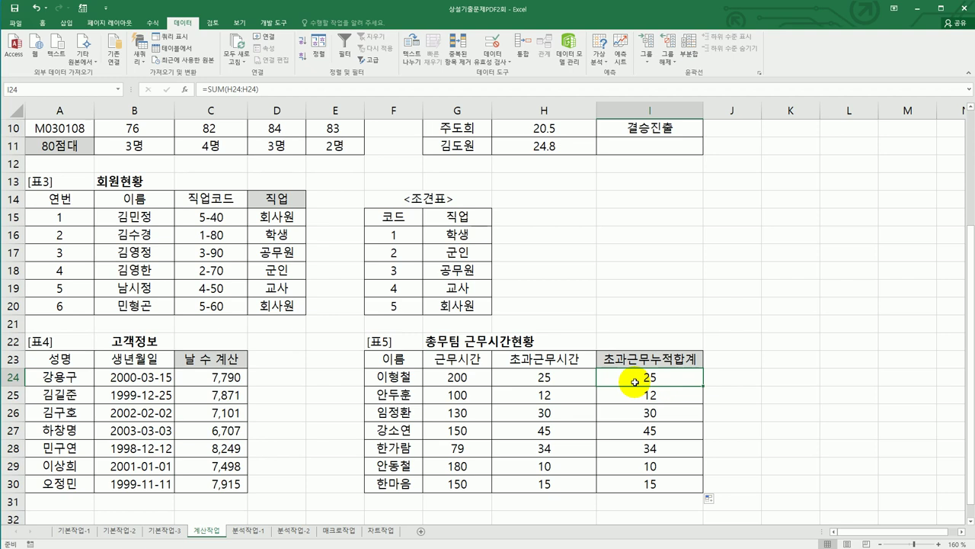
pyautogui.doubleClick(635, 381)
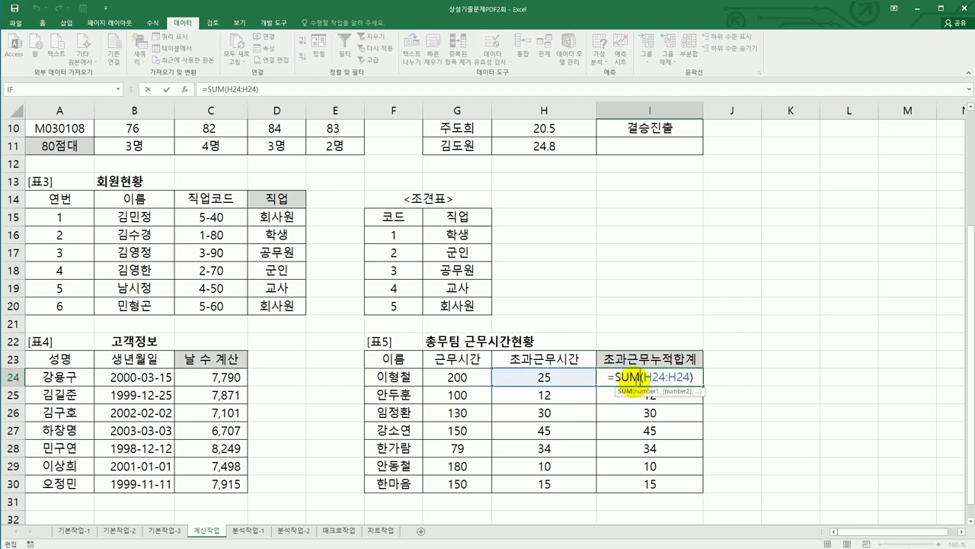
pyautogui.click(642, 378)
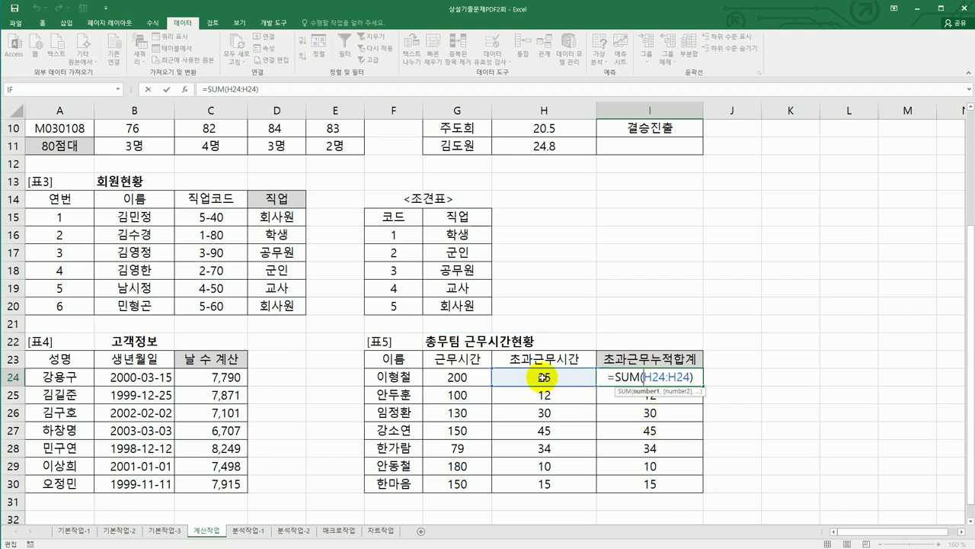
pyautogui.press('F4')
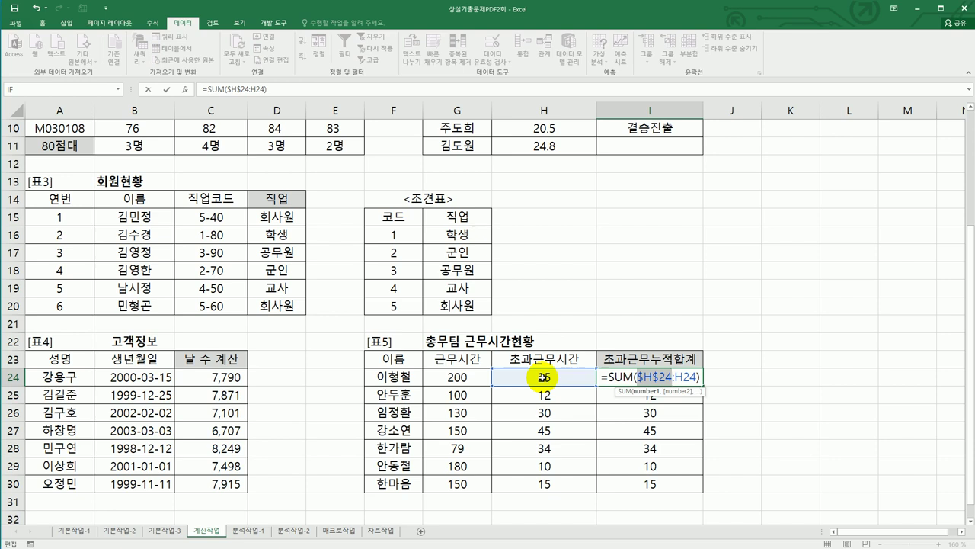
pyautogui.press('Return')
pyautogui.click(670, 375)
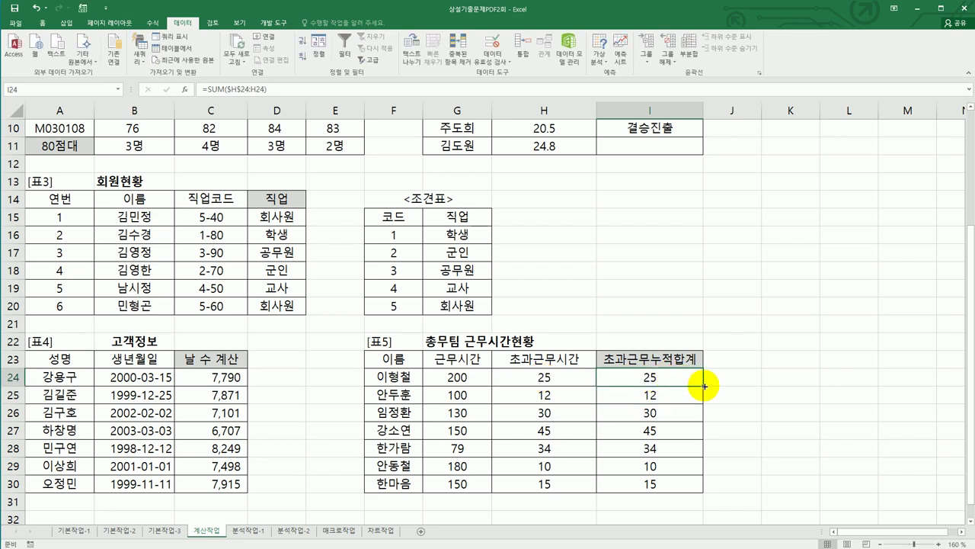
pyautogui.moveTo(703, 386); pyautogui.dragTo(699, 496)
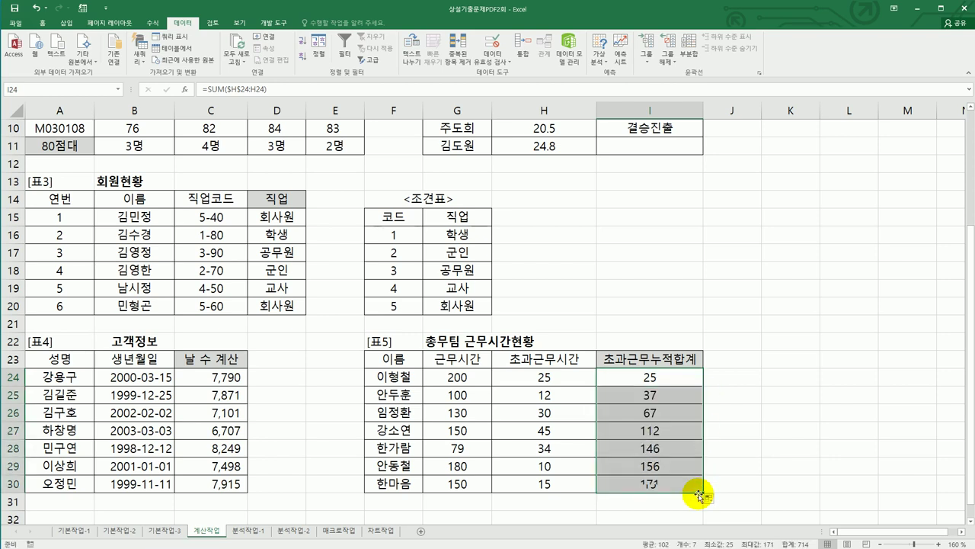
# Step: Check the running totals against the 초과근무시간 values and ignore the formula error flags on I25:I29
pyautogui.click(566, 378)
pyautogui.moveTo(566, 379); pyautogui.dragTo(565, 414)
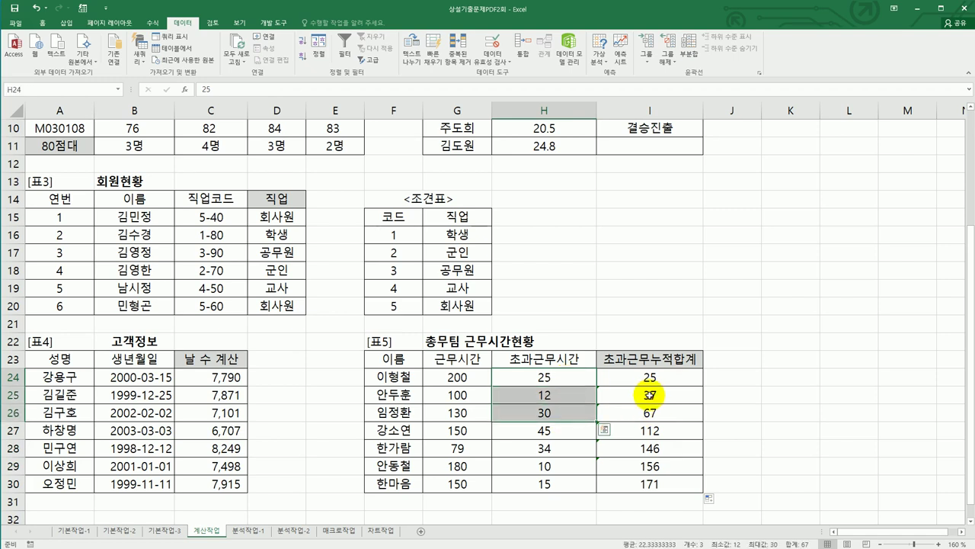
pyautogui.moveTo(650, 394); pyautogui.dragTo(650, 480)
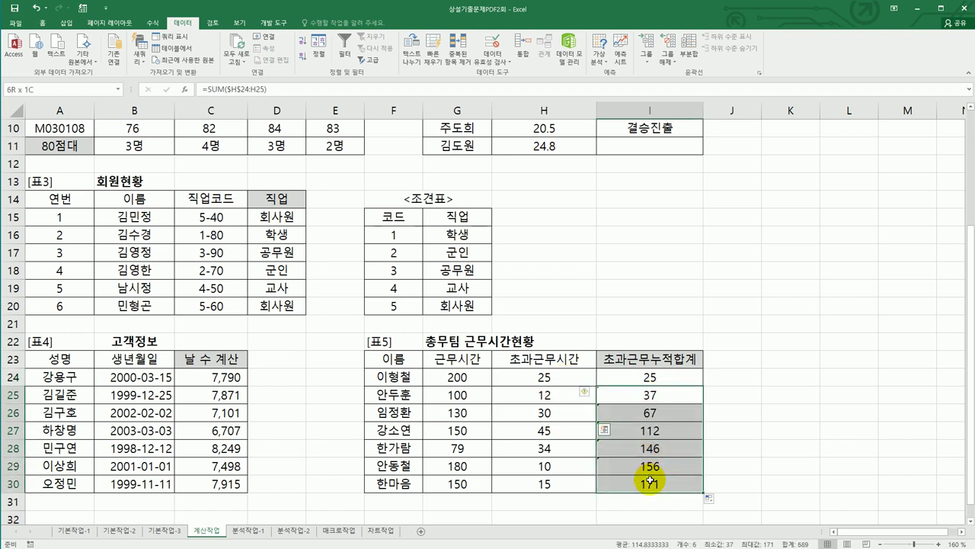
pyautogui.click(652, 377)
pyautogui.moveTo(702, 378); pyautogui.dragTo(614, 461)
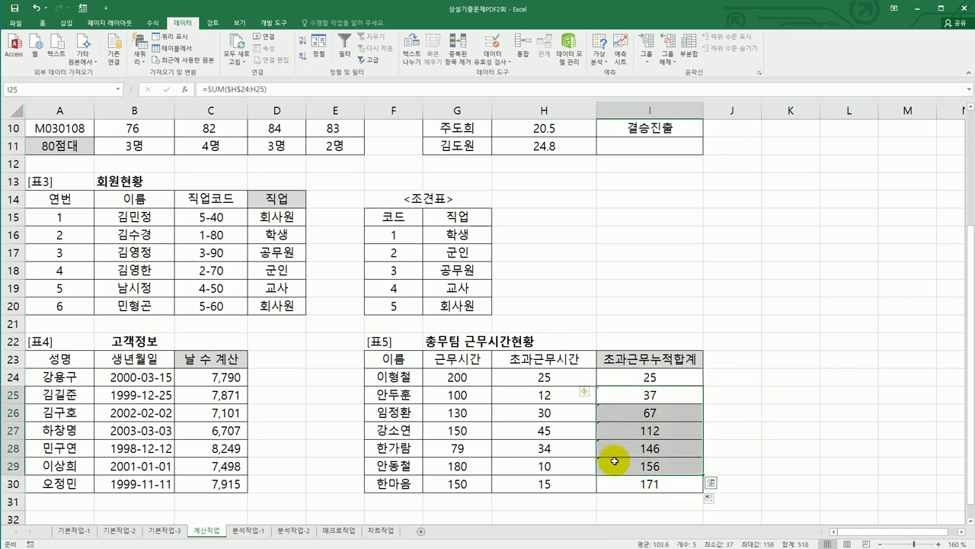
pyautogui.click(594, 395)
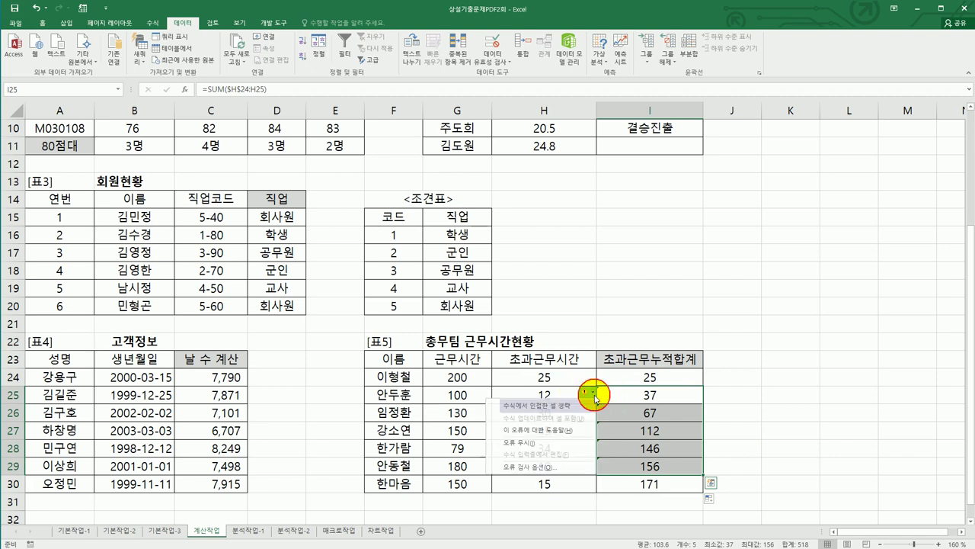
pyautogui.click(564, 443)
# Step: Wrap the I24 SUM in an IF that tests for >=150 and returns "경고" when true
pyautogui.click(670, 383)
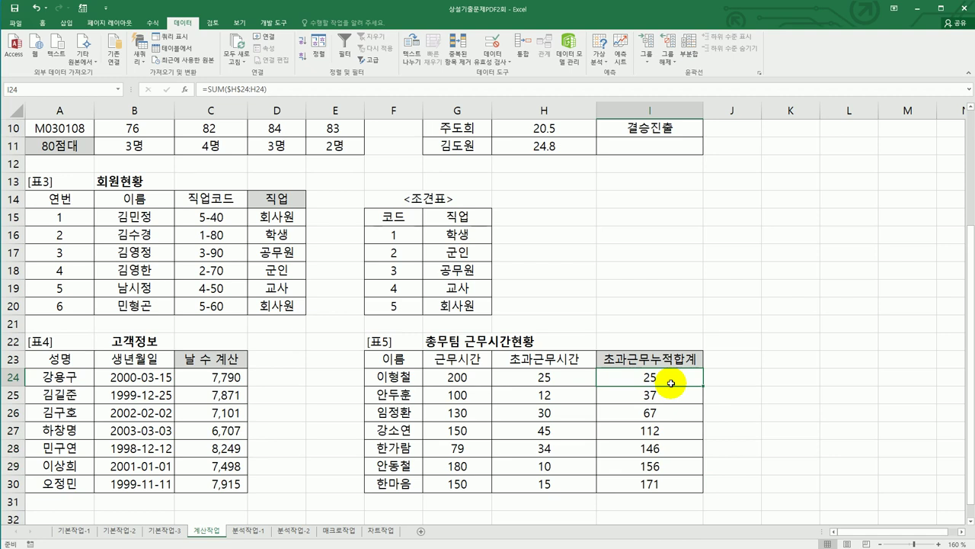
pyautogui.doubleClick(632, 377)
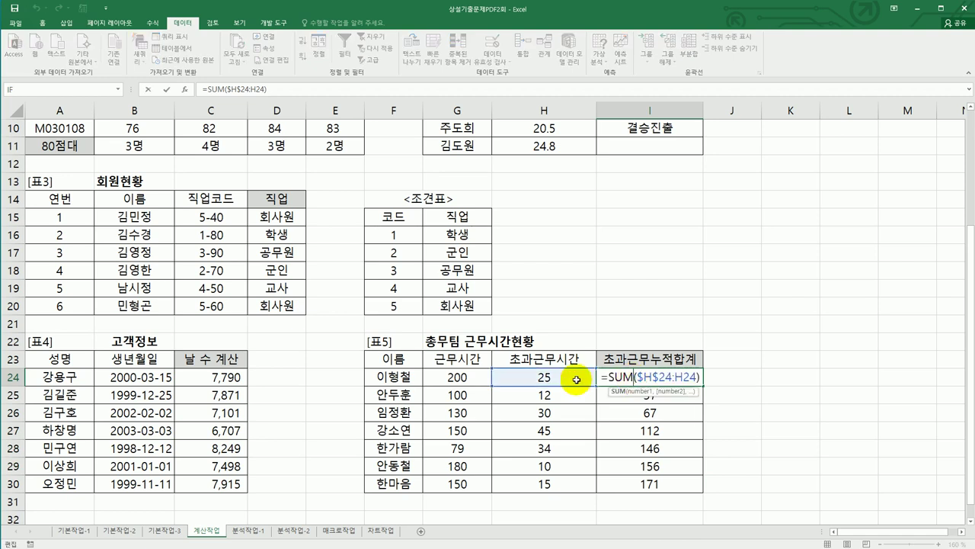
pyautogui.click(610, 376)
pyautogui.write('if')
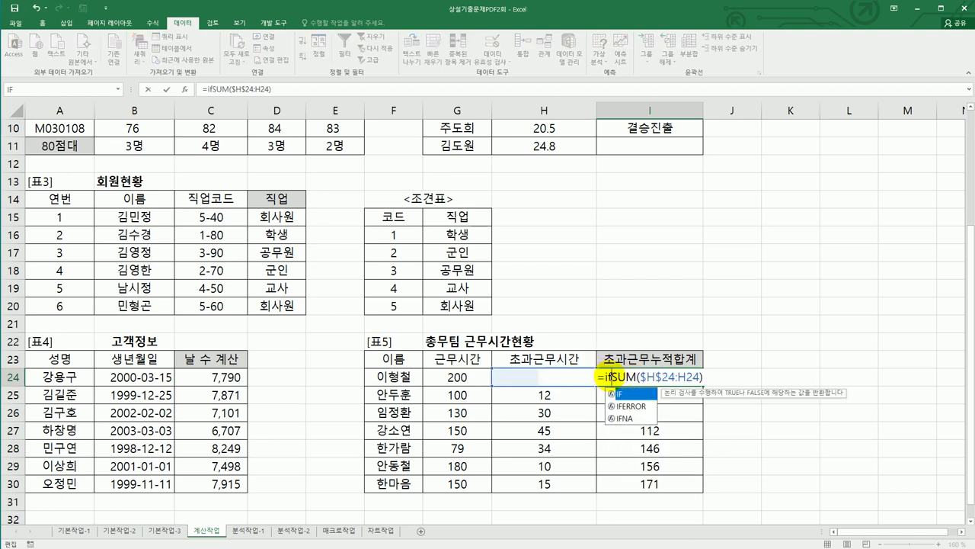
pyautogui.doubleClick(621, 395)
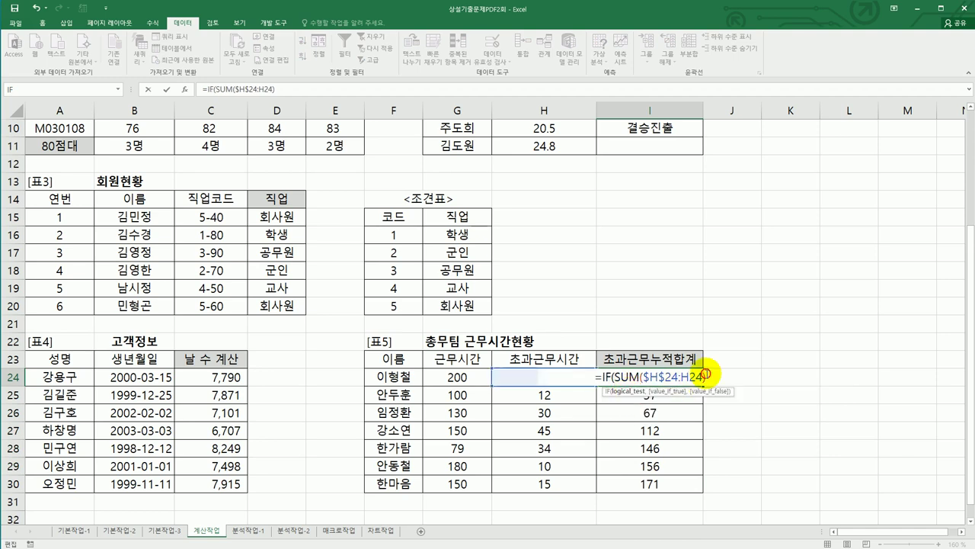
pyautogui.write('>=150')
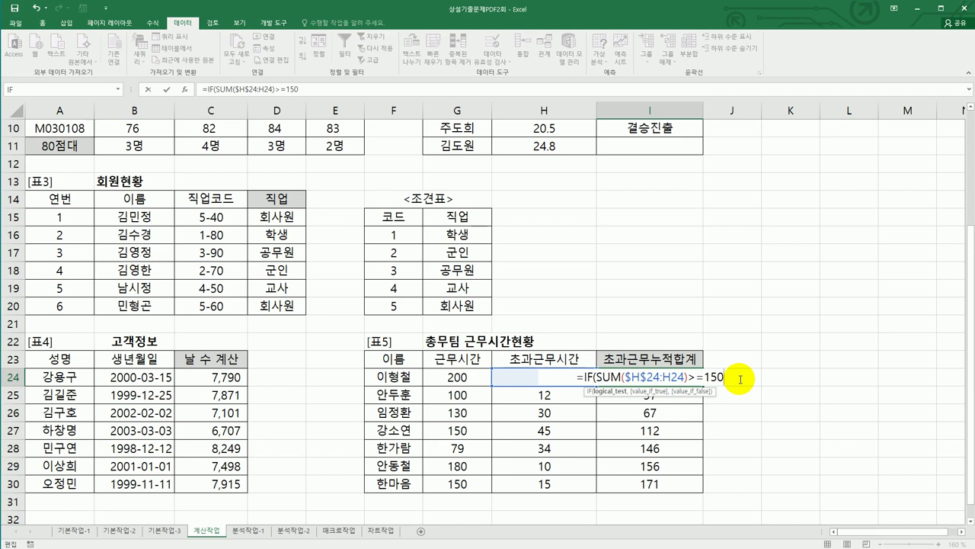
pyautogui.write(',')
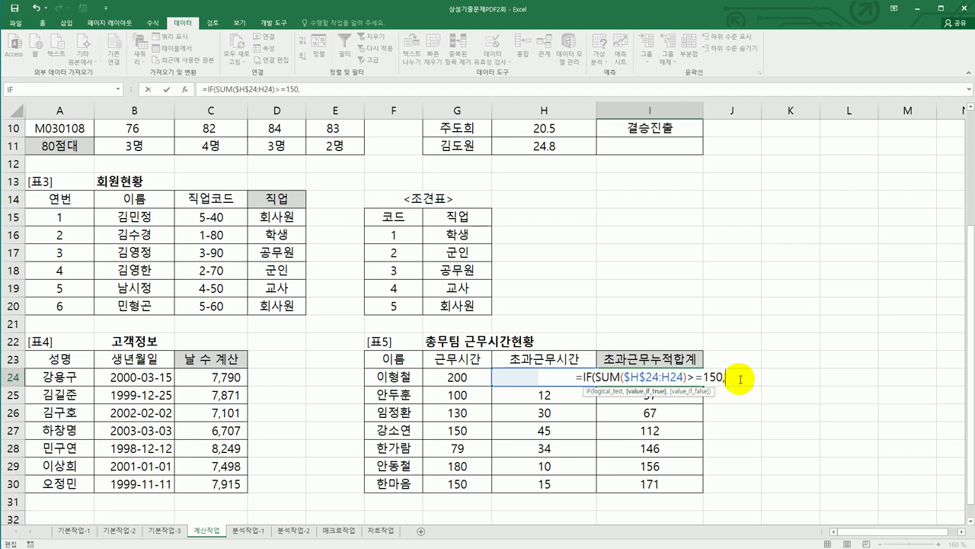
pyautogui.write('"경')
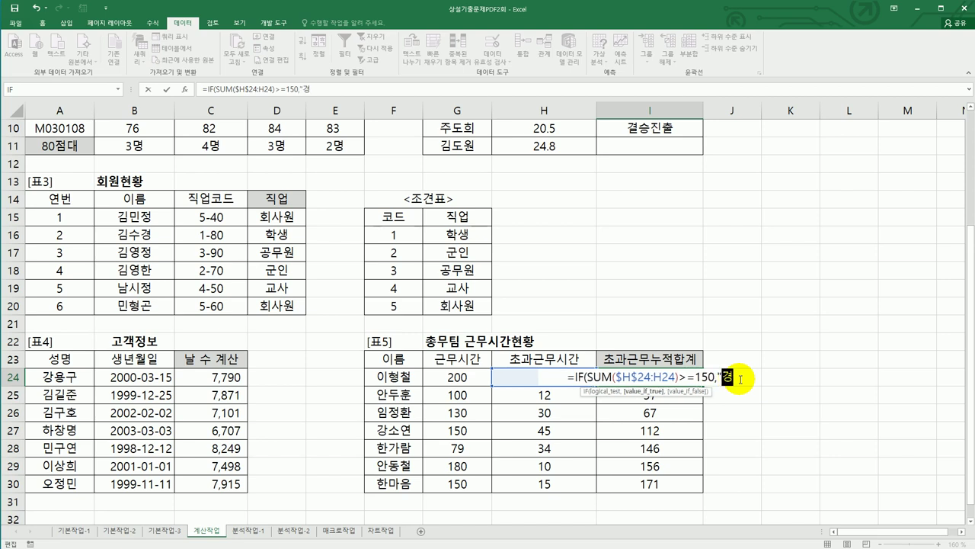
pyautogui.write('고",')
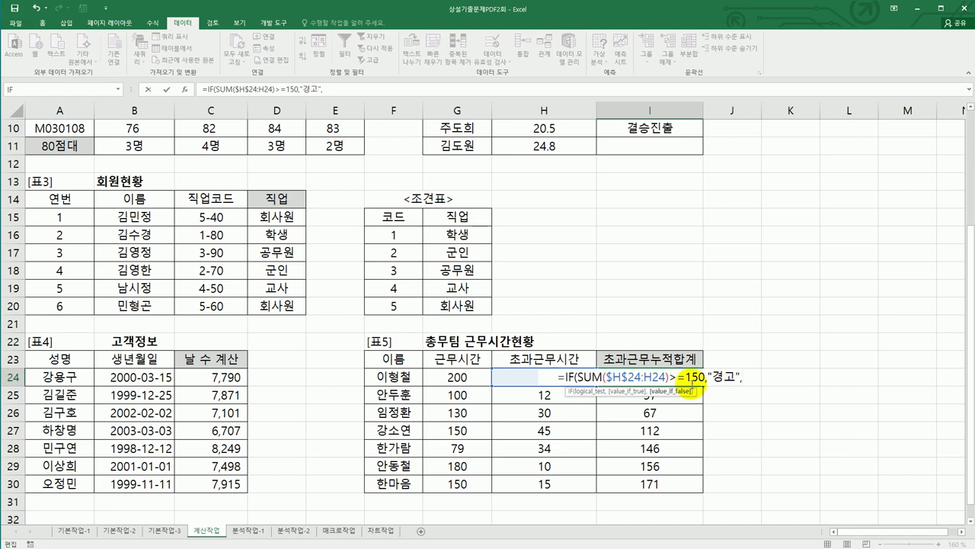
# Step: Copy the whole IF expression in I24 and paste it at the end as the nested false-case argument
pyautogui.moveTo(564, 377); pyautogui.dragTo(761, 377)
pyautogui.hotkey('ctrl', 'c')
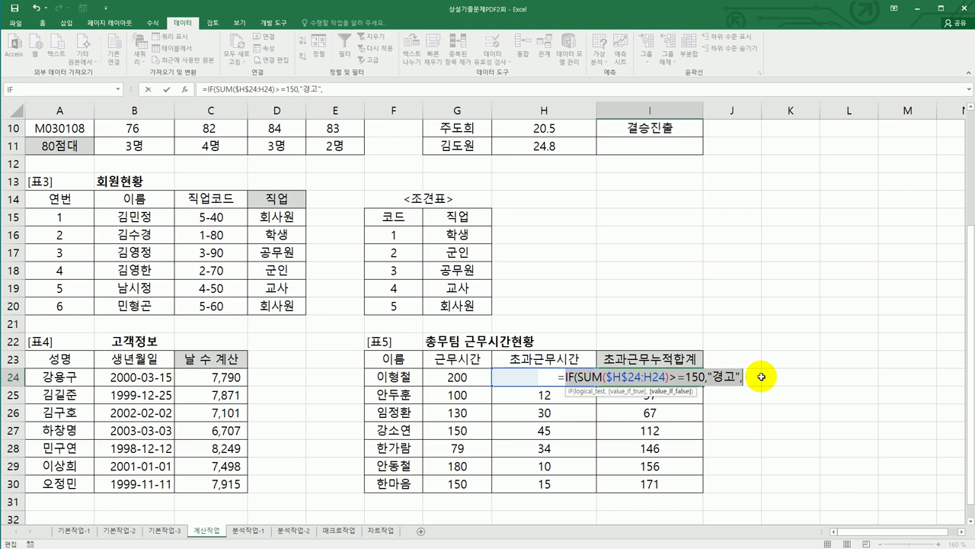
pyautogui.click(757, 377)
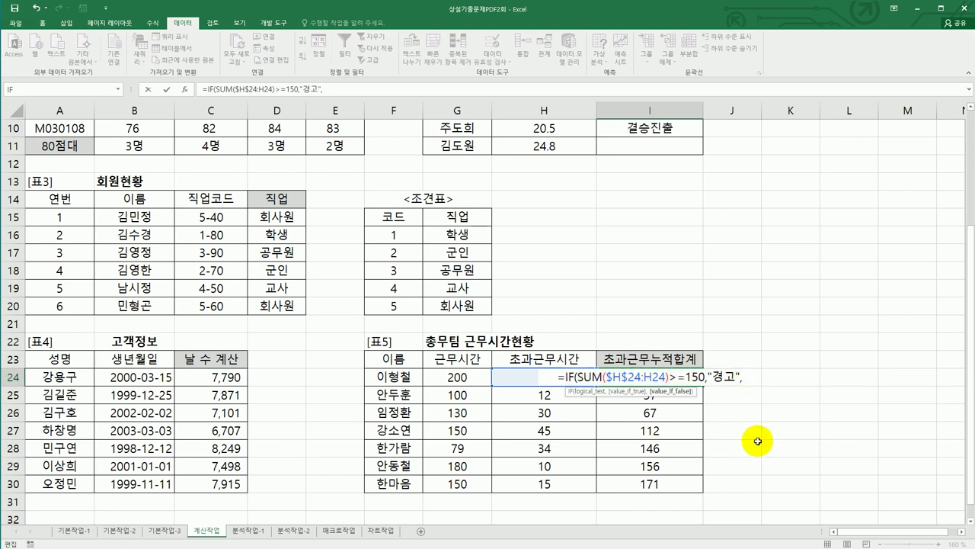
pyautogui.hotkey('ctrl', 'v')
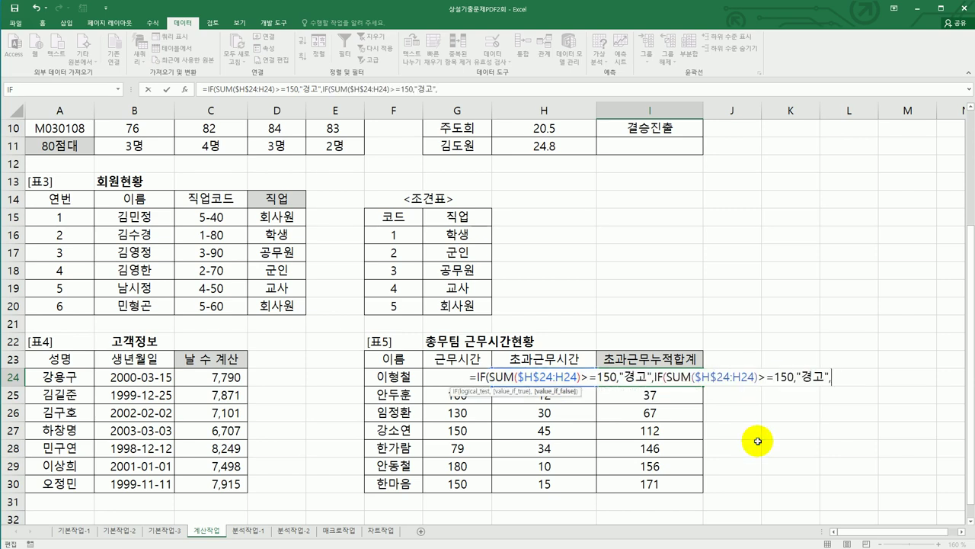
# Step: Change the nested IF in I24 to test for >=100 and return "과다" when true
pyautogui.click(783, 378)
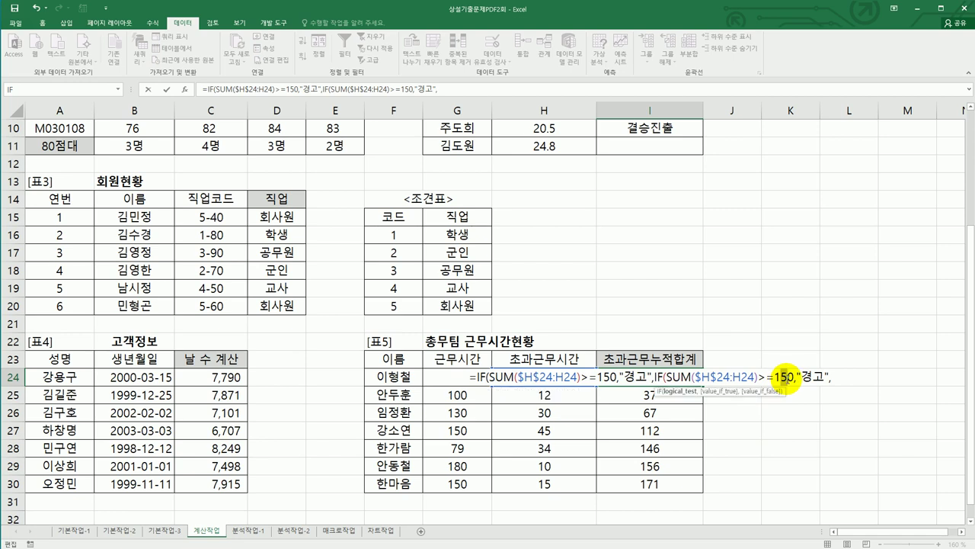
pyautogui.write('0')
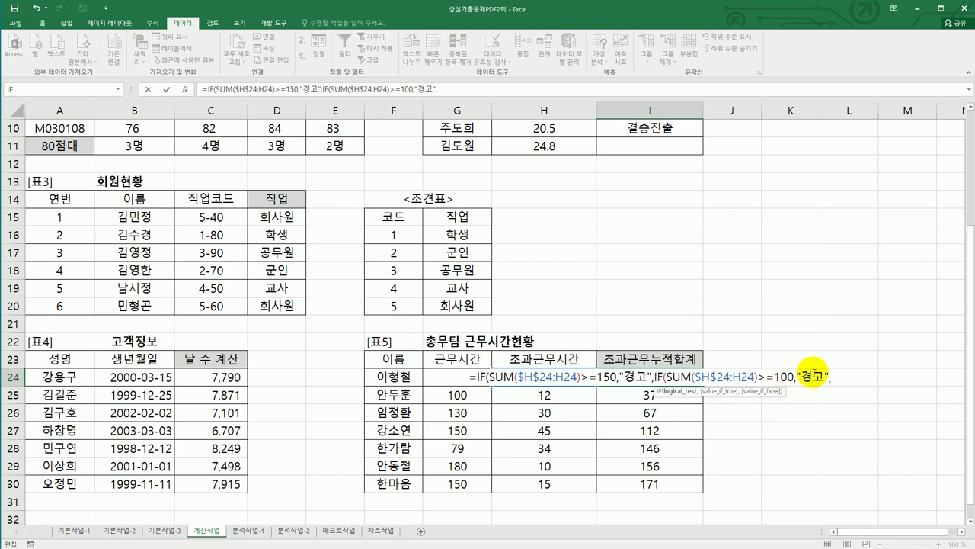
pyautogui.moveTo(800, 377); pyautogui.dragTo(821, 379)
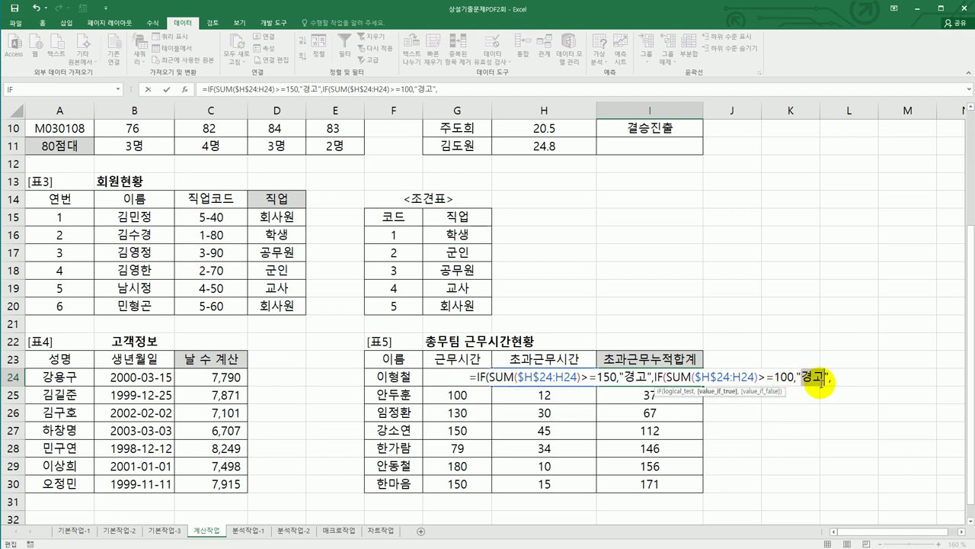
pyautogui.write('과다')
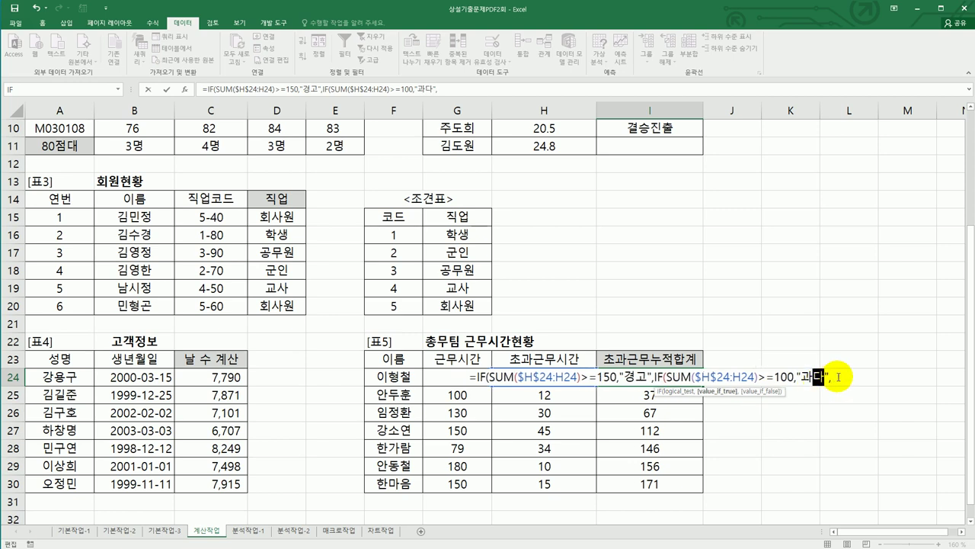
pyautogui.click(837, 376)
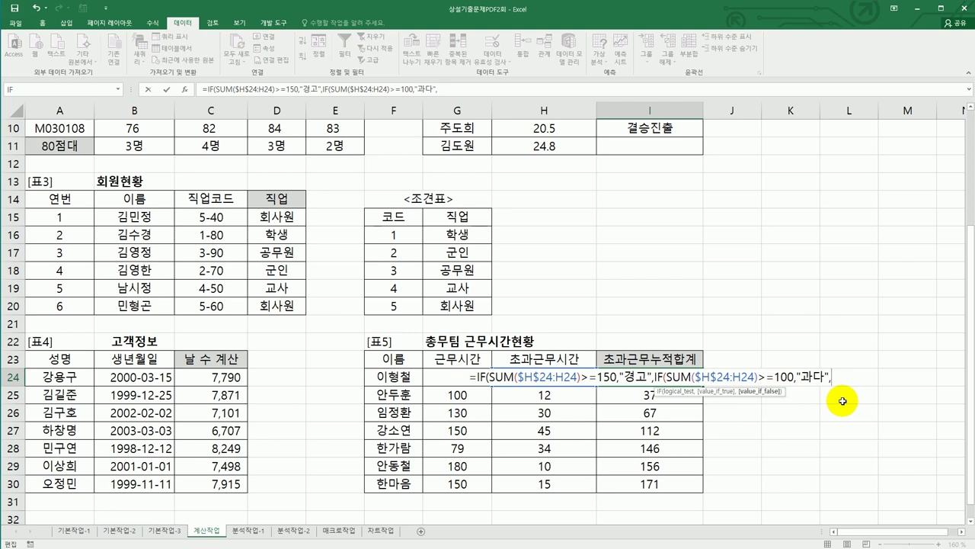
# Step: Add a third nested IF in I24 that tests the cumulative SUM for >=30 and returns "보통" when true
pyautogui.hotkey('ctrl', 'v')
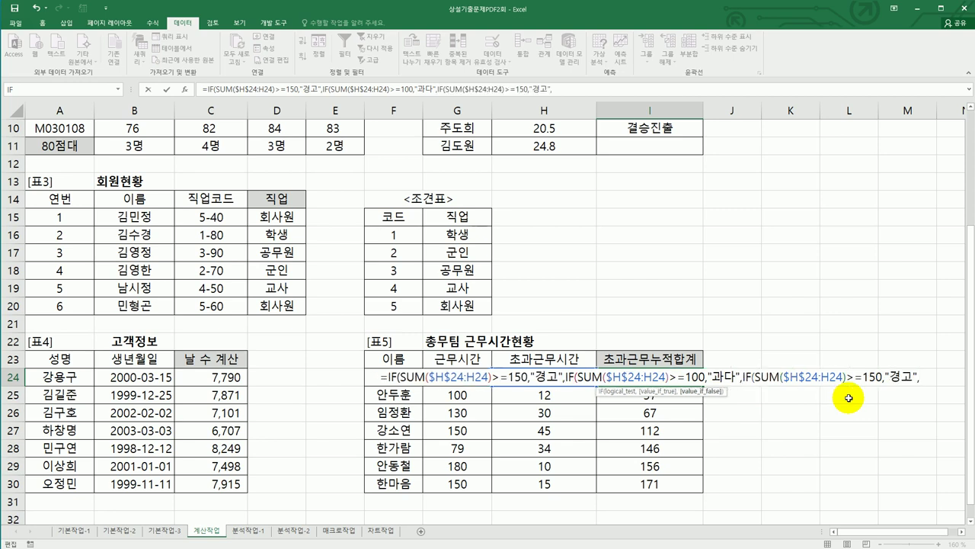
pyautogui.doubleClick(873, 379)
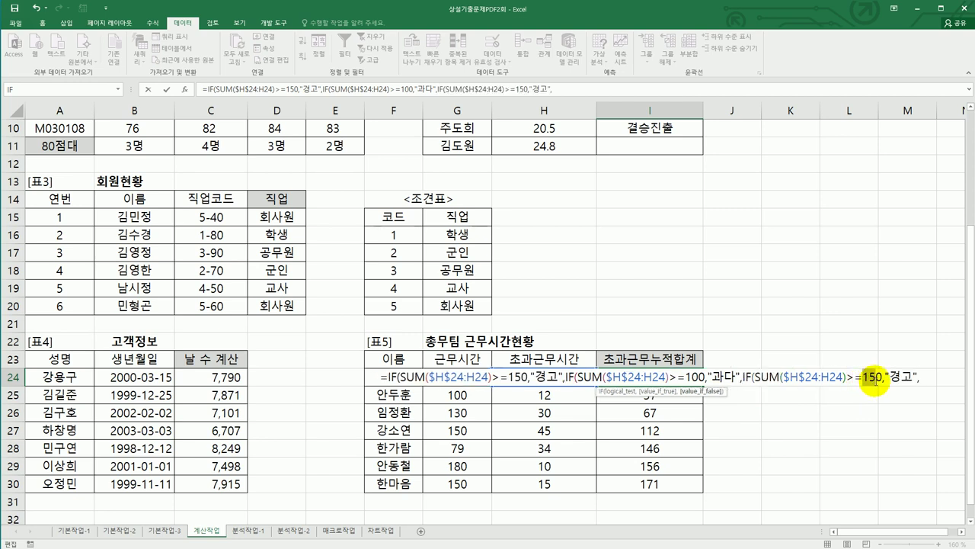
pyautogui.write('30')
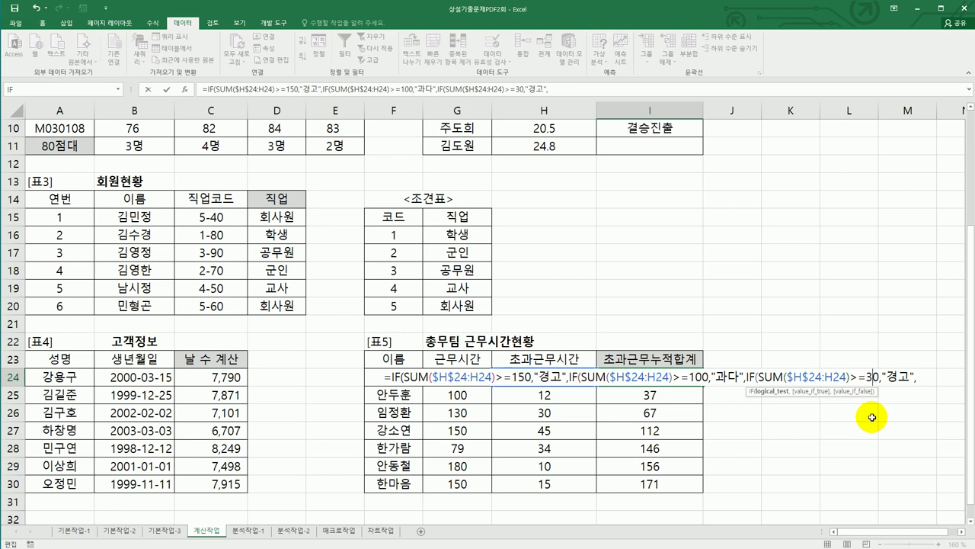
pyautogui.doubleClick(897, 379)
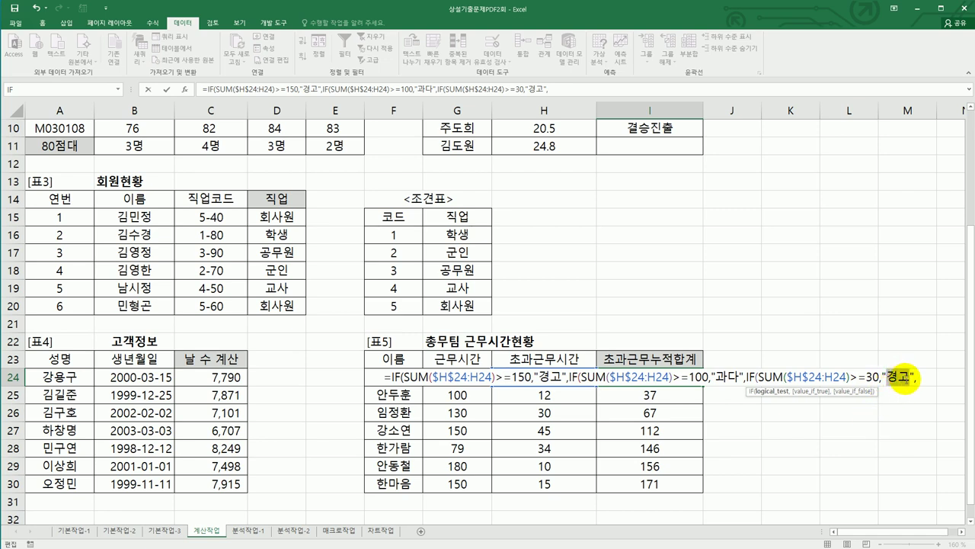
pyautogui.write('보통')
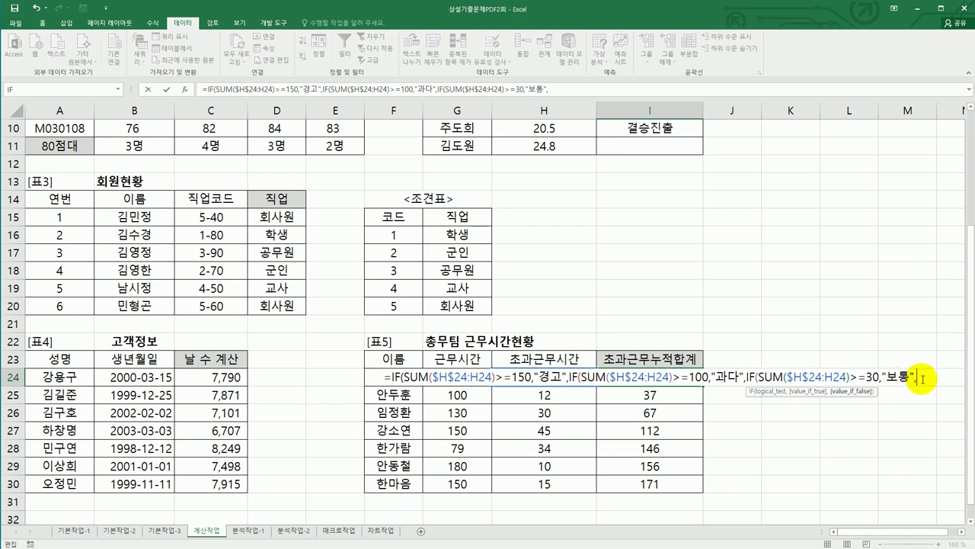
# Step: Finish the I24 formula with "" as the last false-case value, close all parentheses, and fill it down to I30
pyautogui.write('""')
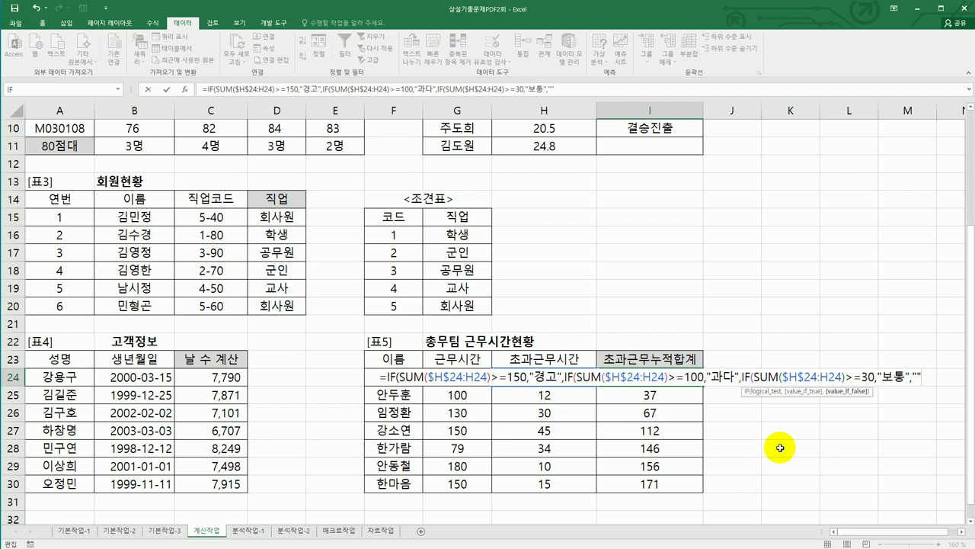
pyautogui.write(')))')
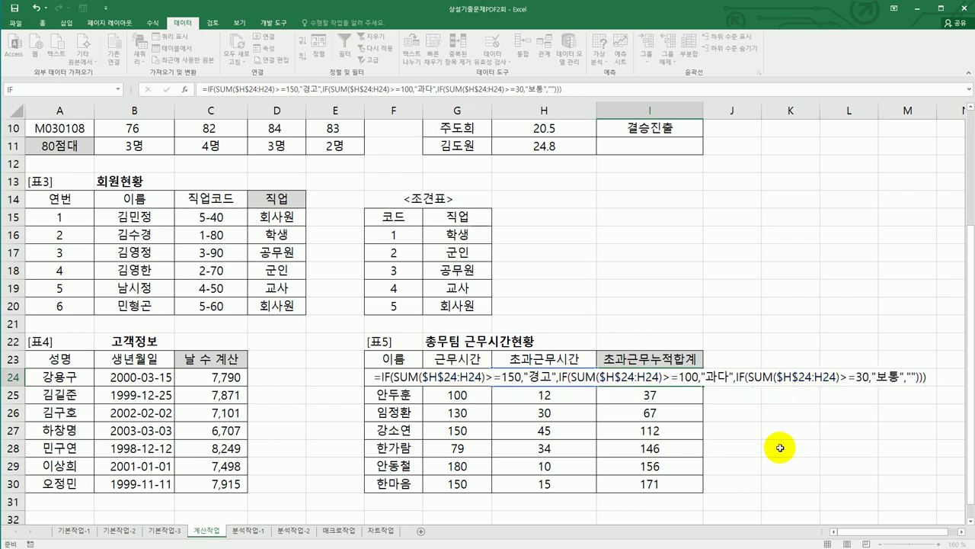
pyautogui.press('Return')
pyautogui.click(702, 376)
pyautogui.moveTo(701, 386); pyautogui.dragTo(689, 493)
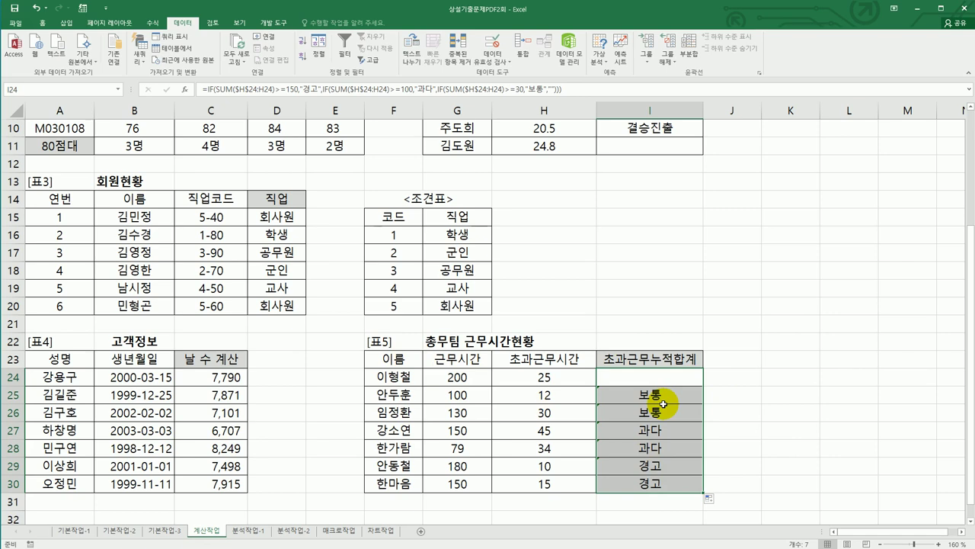
# Step: Review the 초과근무누적합계 results and ignore the formula error flags on I25:I29
pyautogui.moveTo(661, 390); pyautogui.dragTo(669, 416)
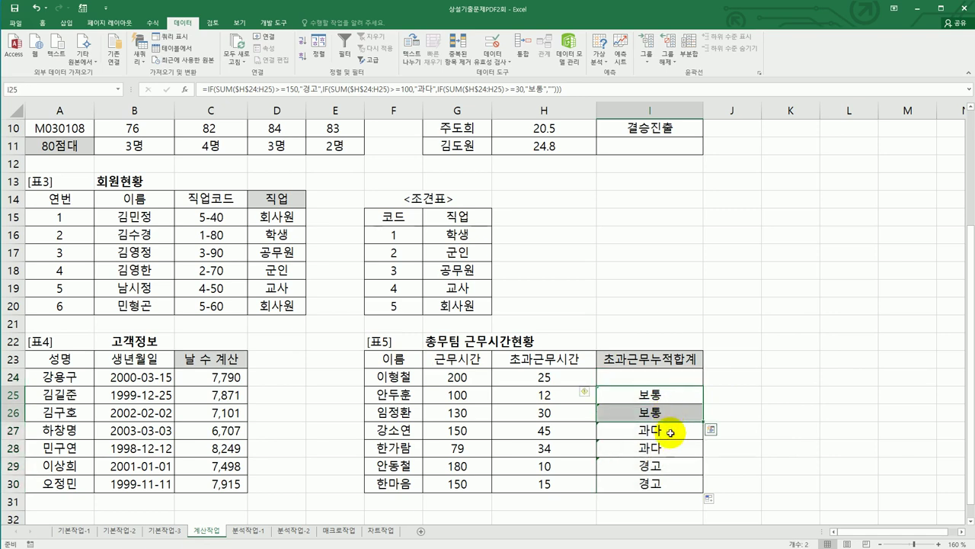
pyautogui.click(671, 448)
pyautogui.click(670, 465)
pyautogui.moveTo(671, 465); pyautogui.dragTo(670, 480)
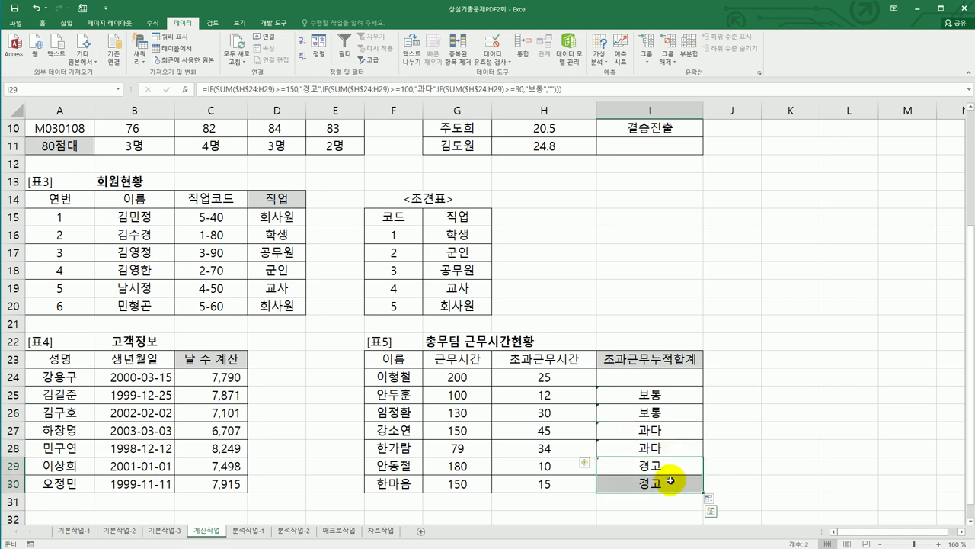
pyautogui.moveTo(653, 394); pyautogui.dragTo(639, 462)
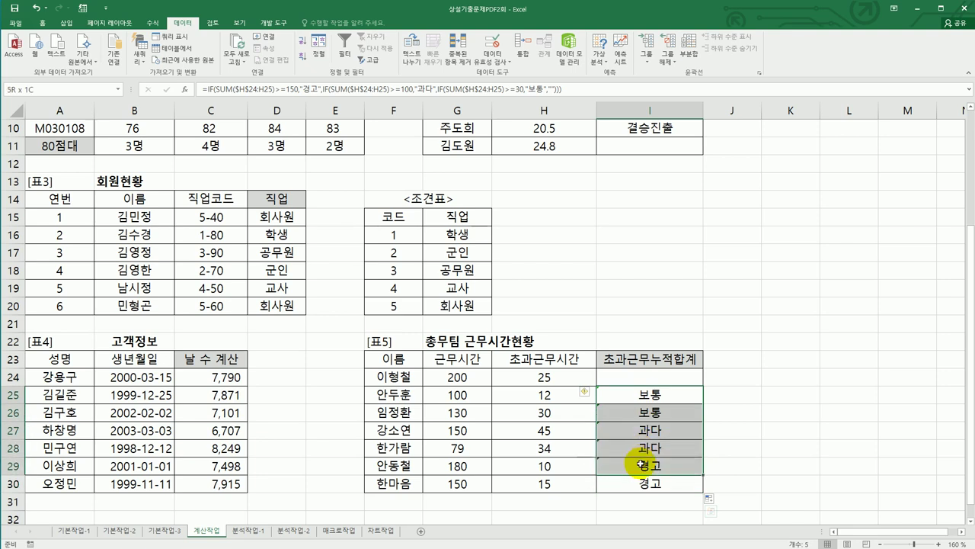
pyautogui.click(587, 392)
pyautogui.click(552, 443)
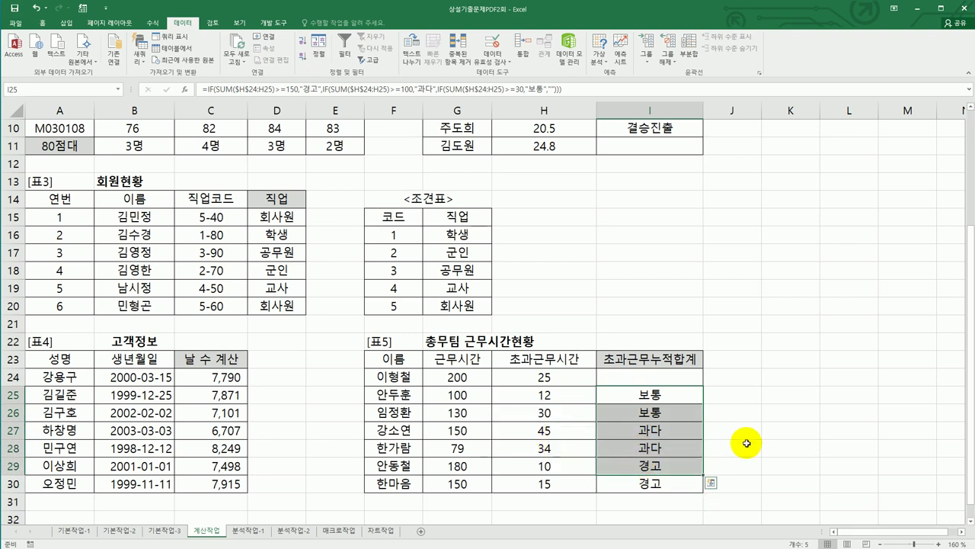
pyautogui.click(775, 444)
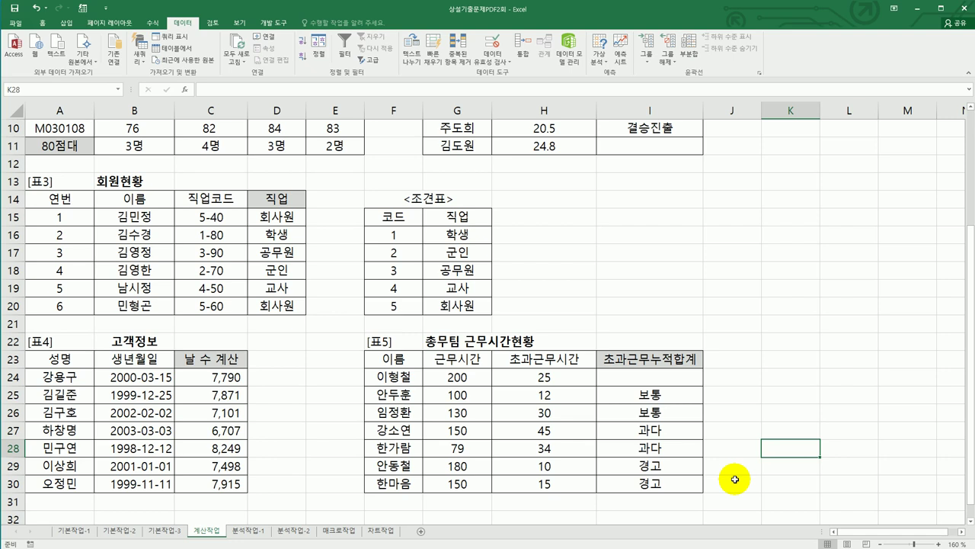
# Step: On the 분석작업-1 sheet, define the name 영지차이익액 for cell B18
pyautogui.click(254, 531)
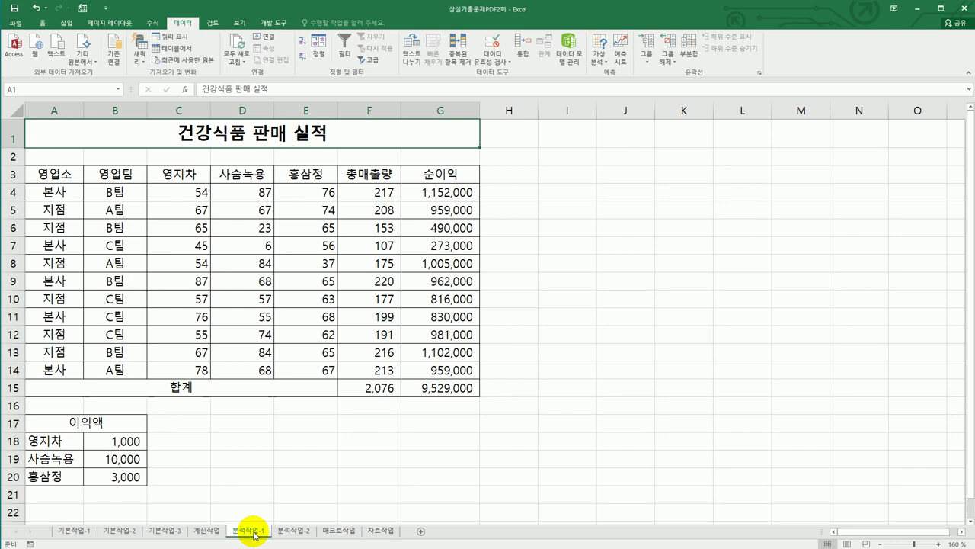
pyautogui.click(125, 457)
pyautogui.click(126, 441)
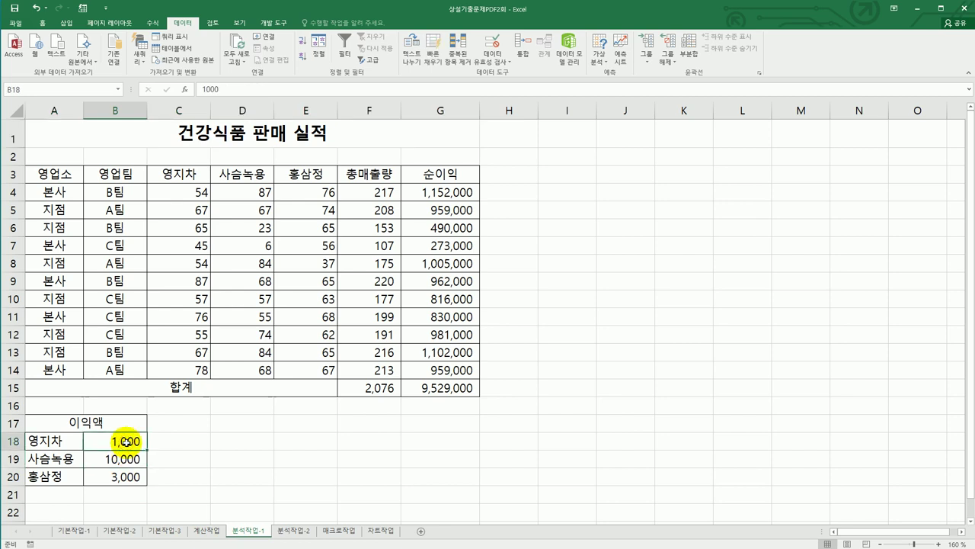
pyautogui.click(35, 88)
pyautogui.write('영ㅇ')
pyautogui.press('BackSpace')
pyautogui.press('BackSpace')
pyautogui.write('영지차이익액')
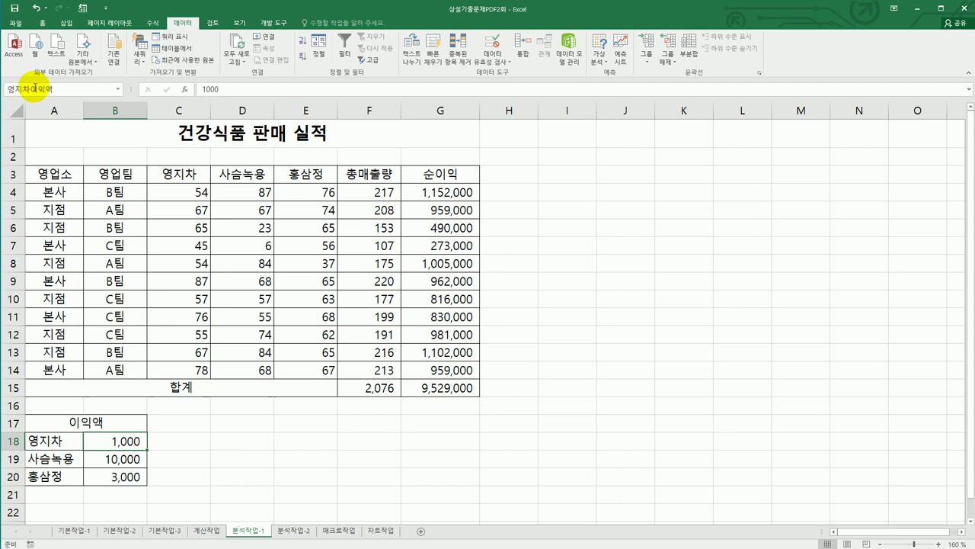
pyautogui.press('Return')
# Step: Define the name 사슴녹용이익액 for cell B19
pyautogui.click(122, 461)
pyautogui.click(47, 93)
pyautogui.write('사')
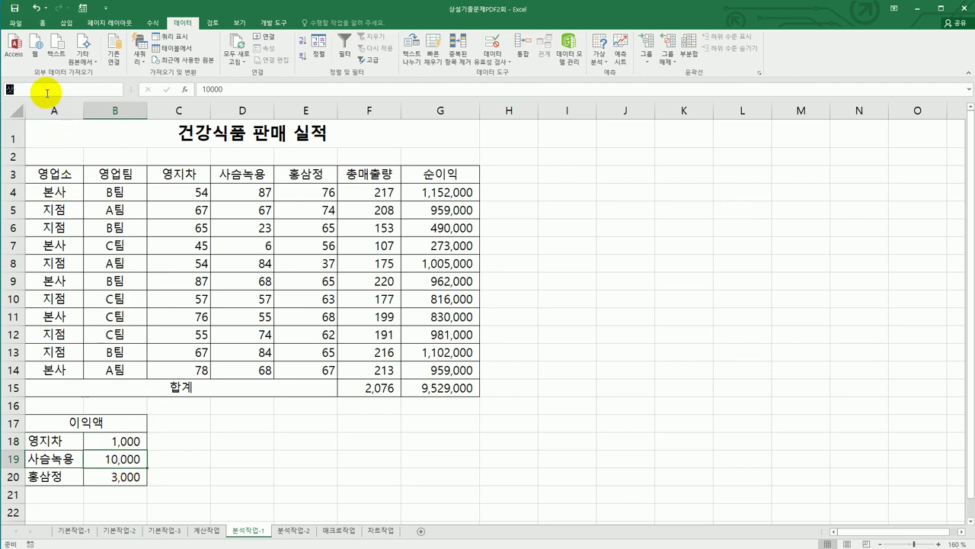
pyautogui.write('슴녹용이익액')
pyautogui.press('Return')
# Step: Define the name 홍삼정이익액 for cell B20
pyautogui.click(118, 477)
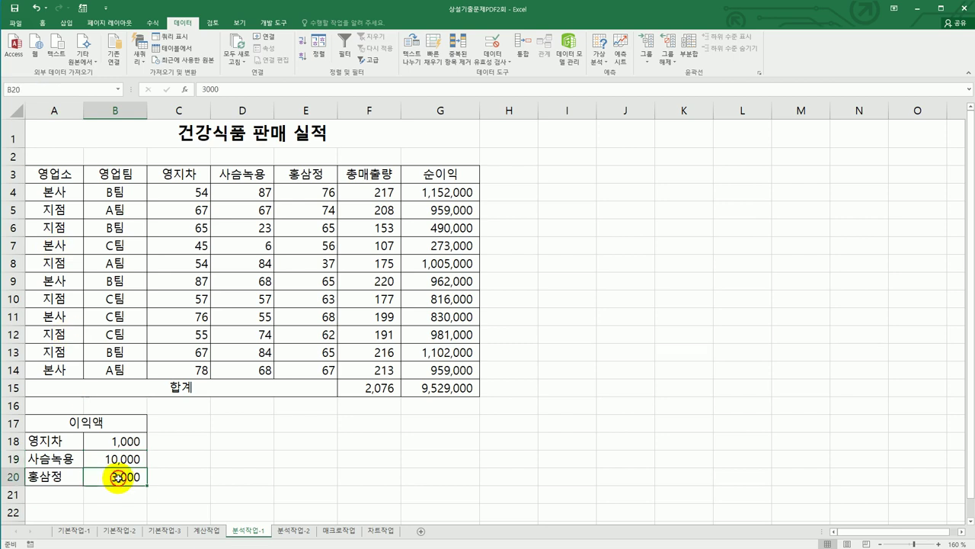
pyautogui.click(52, 88)
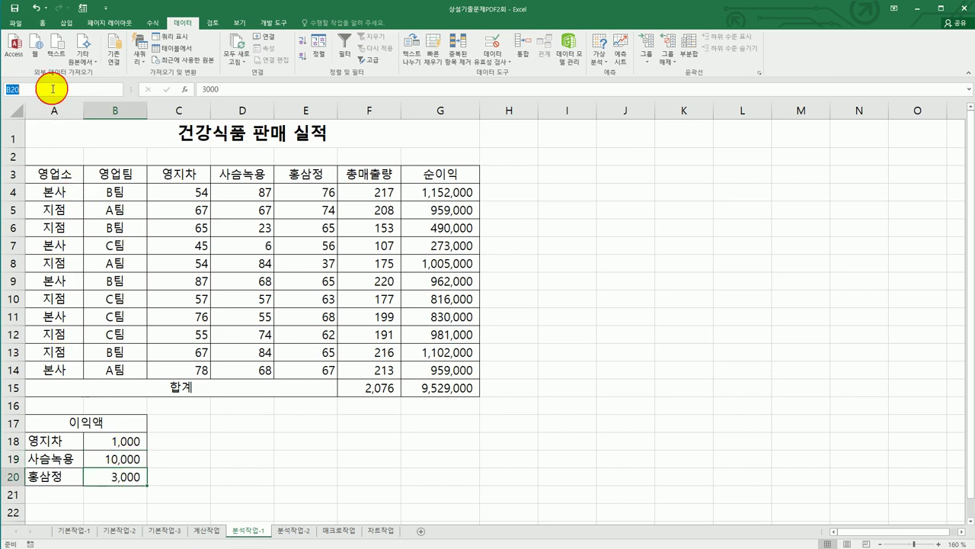
pyautogui.write('홍삼정이익')
pyautogui.write('ㅇ')
pyautogui.write('ㄱ')
pyautogui.press('Return')
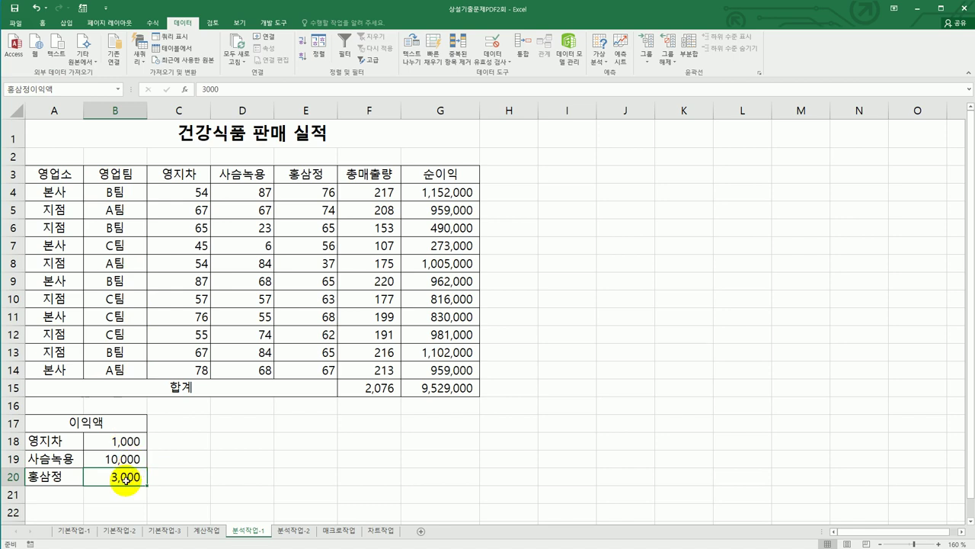
# Step: Check the cell references of the three 이익액 names in the Name Manager, and close it
pyautogui.click(152, 21)
pyautogui.click(286, 59)
pyautogui.click(495, 257)
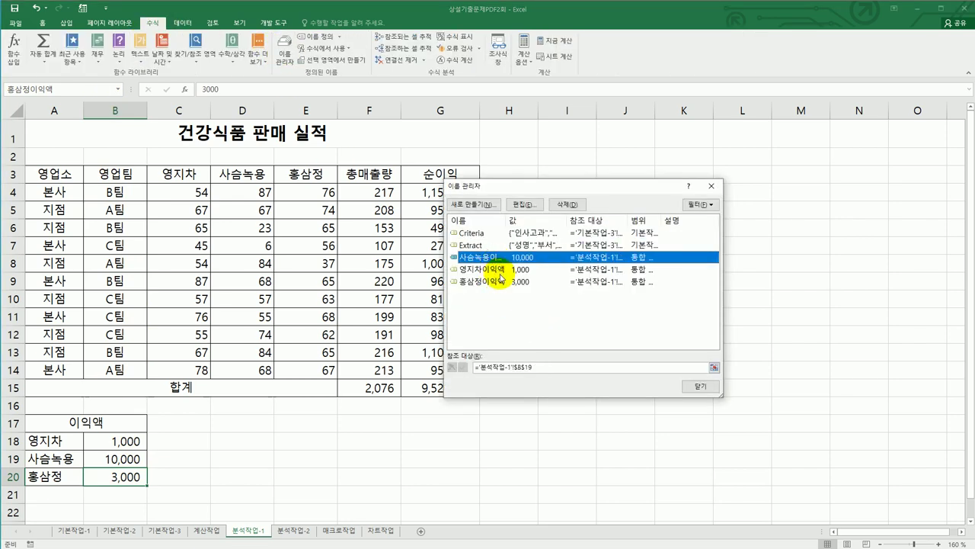
pyautogui.click(499, 270)
pyautogui.click(501, 282)
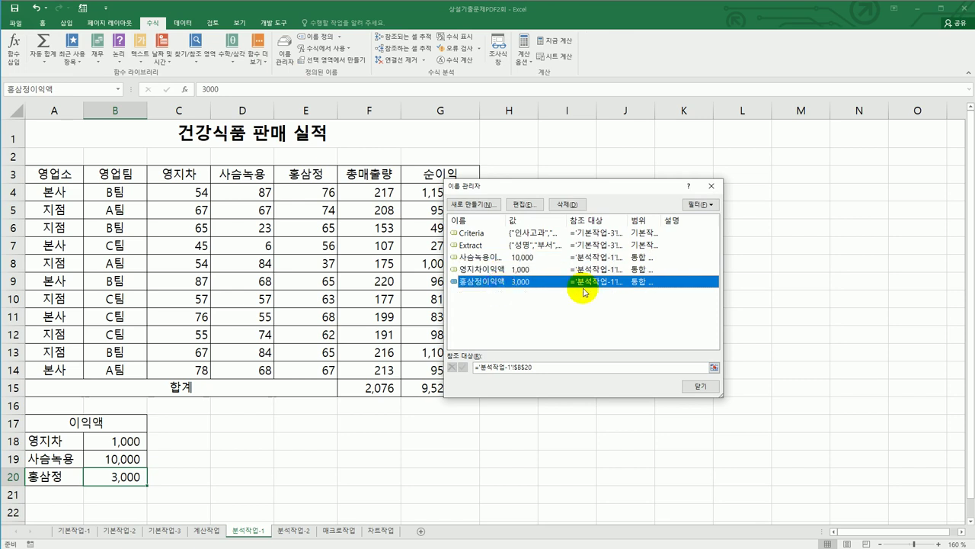
pyautogui.click(699, 386)
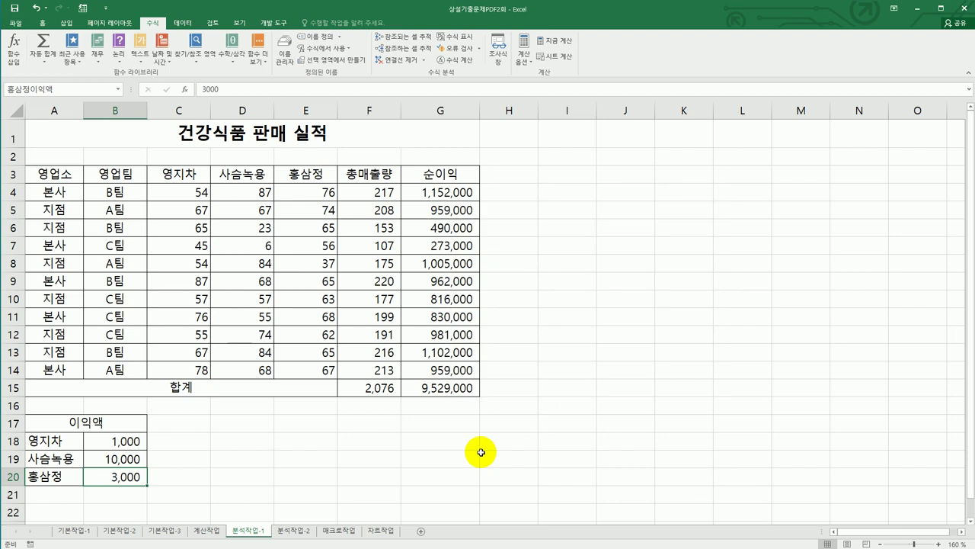
# Step: Define the name 순이익합계 for the net profit total in cell G15
pyautogui.click(467, 390)
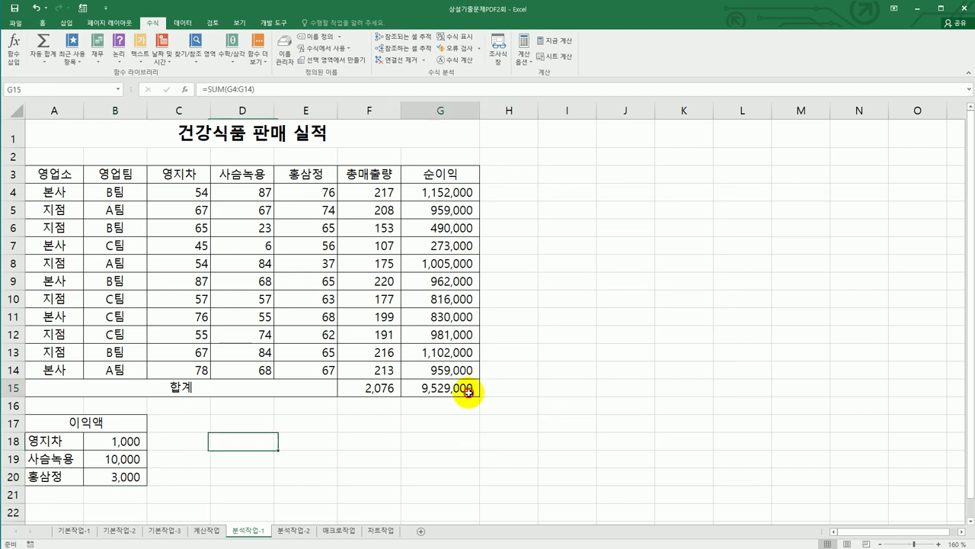
pyautogui.click(53, 92)
pyautogui.write('순이익합ㄱ')
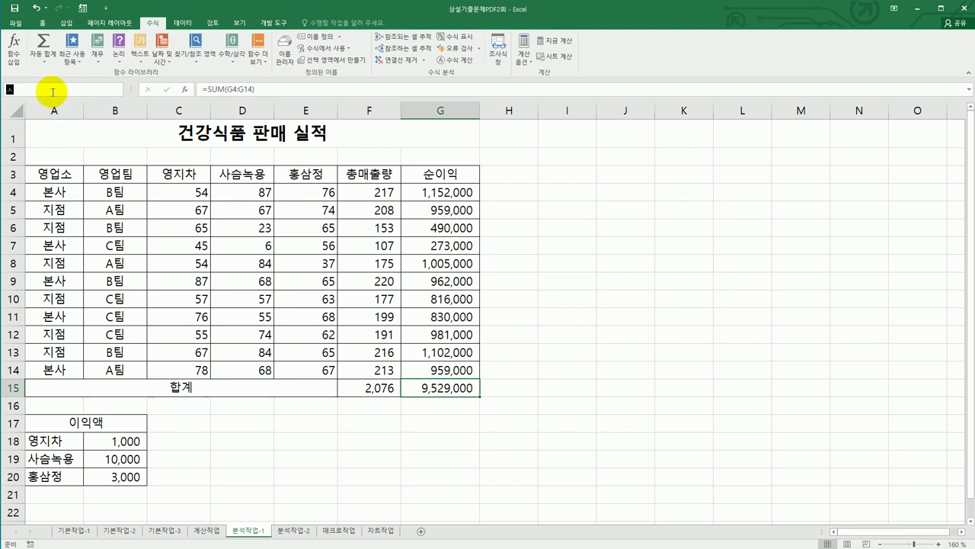
pyautogui.press('Return')
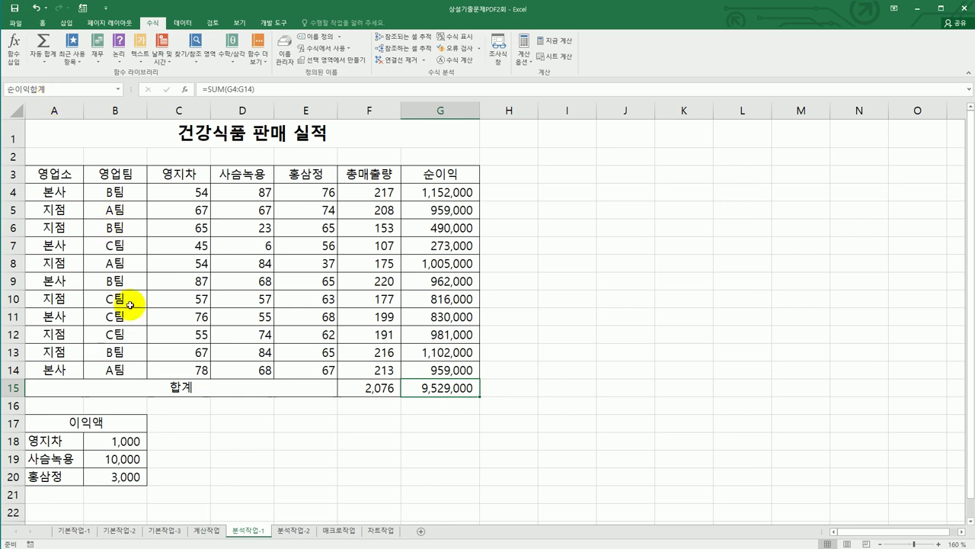
# Step: Add a scenario named 이익액증가 with B18:B20 as the changing cells and an empty description
pyautogui.moveTo(113, 441); pyautogui.dragTo(114, 476)
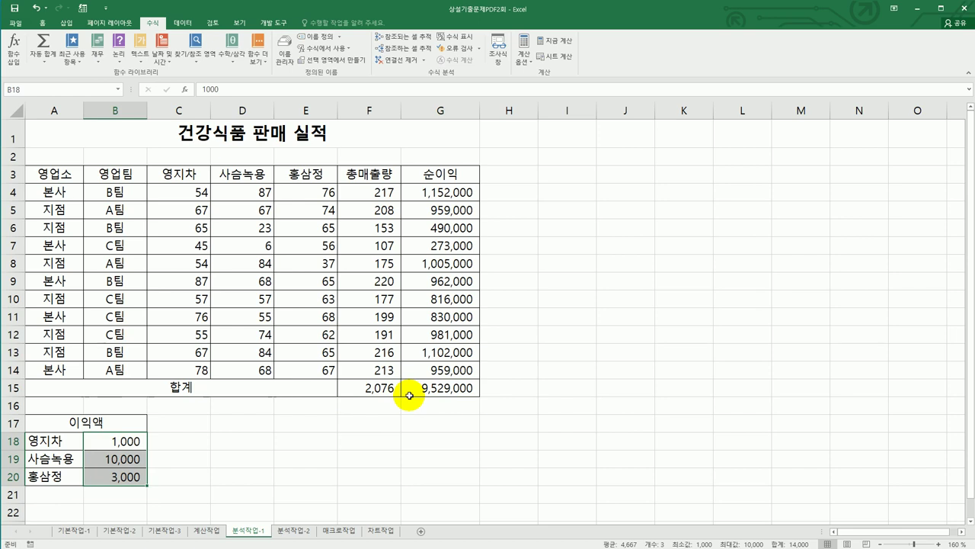
pyautogui.click(182, 24)
pyautogui.click(601, 61)
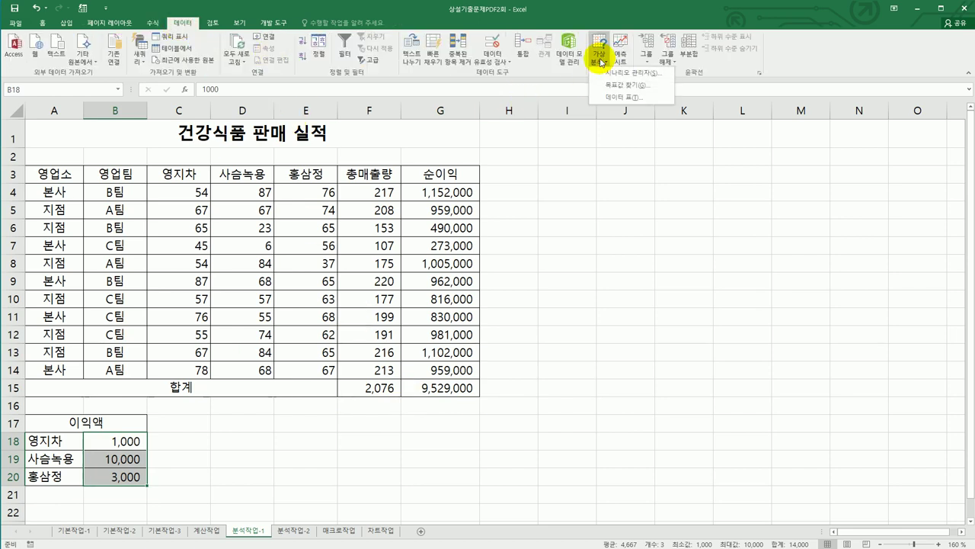
pyautogui.click(626, 73)
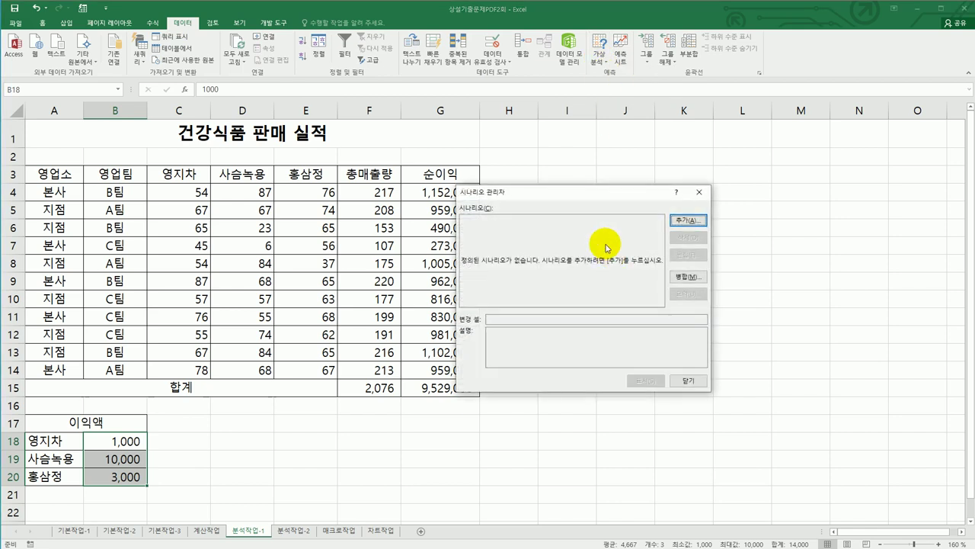
pyautogui.moveTo(581, 194); pyautogui.dragTo(659, 185)
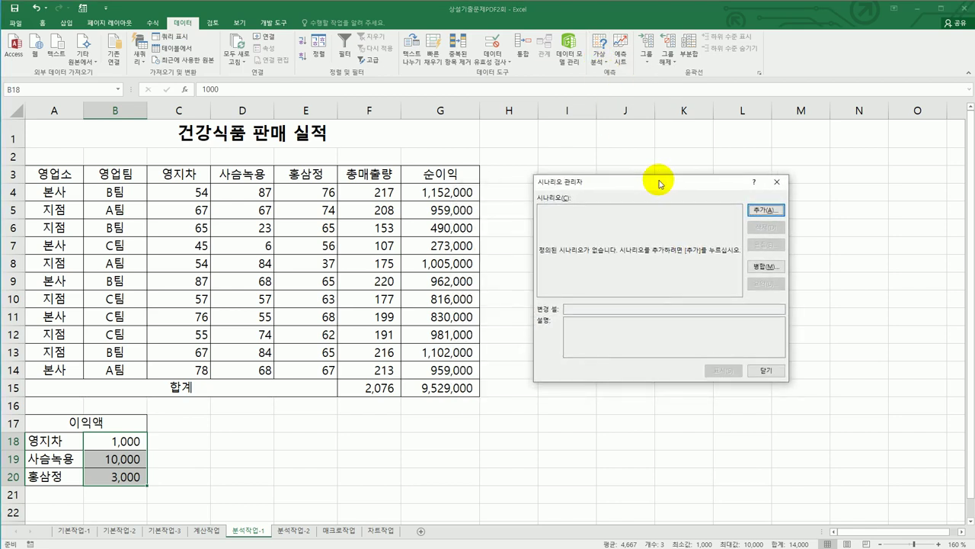
pyautogui.click(755, 208)
pyautogui.moveTo(666, 281); pyautogui.dragTo(534, 284)
pyautogui.press('Delete')
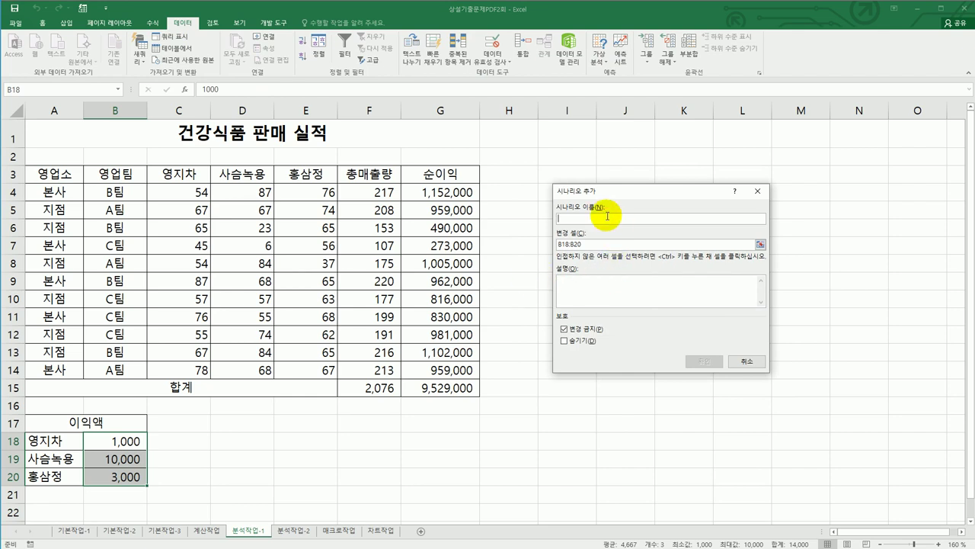
pyautogui.write('이익')
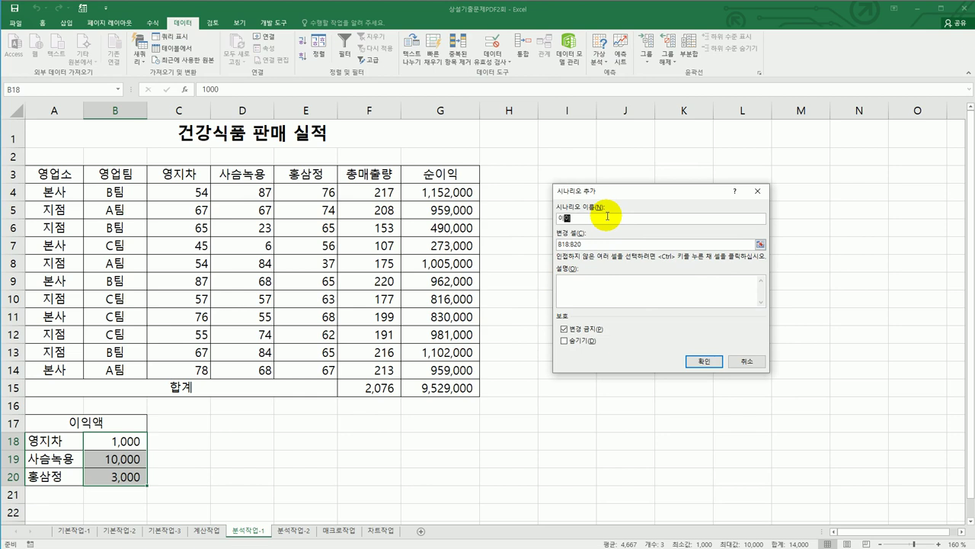
pyautogui.write('액증가')
pyautogui.click(694, 369)
# Step: Enter the 이익액증가 scenario's values for the three changing cells, with 영지차이익액 set to 1500
pyautogui.write('11')
pyautogui.press('Tab')
pyautogui.write('11')
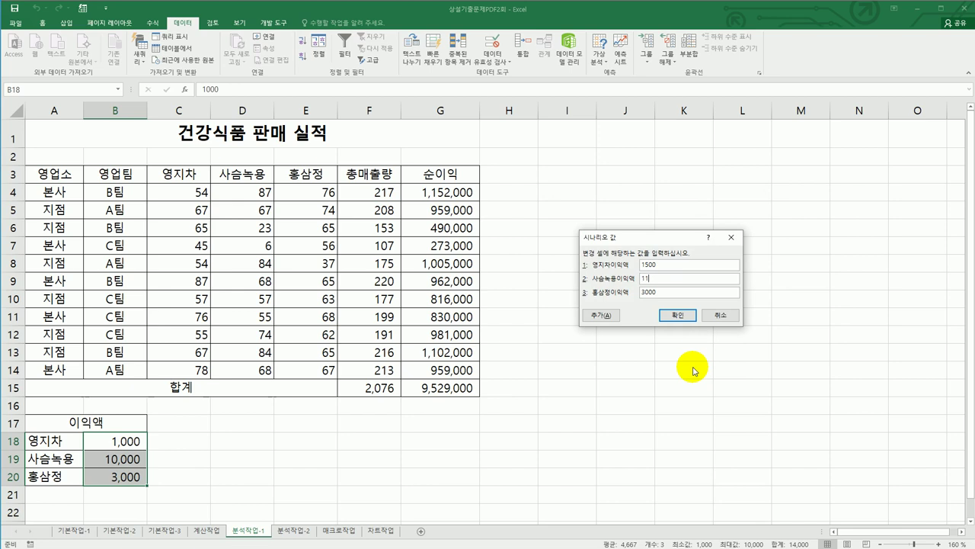
pyautogui.press('Tab')
pyautogui.write('35')
# Step: Add another scenario named 이익액감소 with B18:B20 as the changing cells and an empty description
pyautogui.click(601, 315)
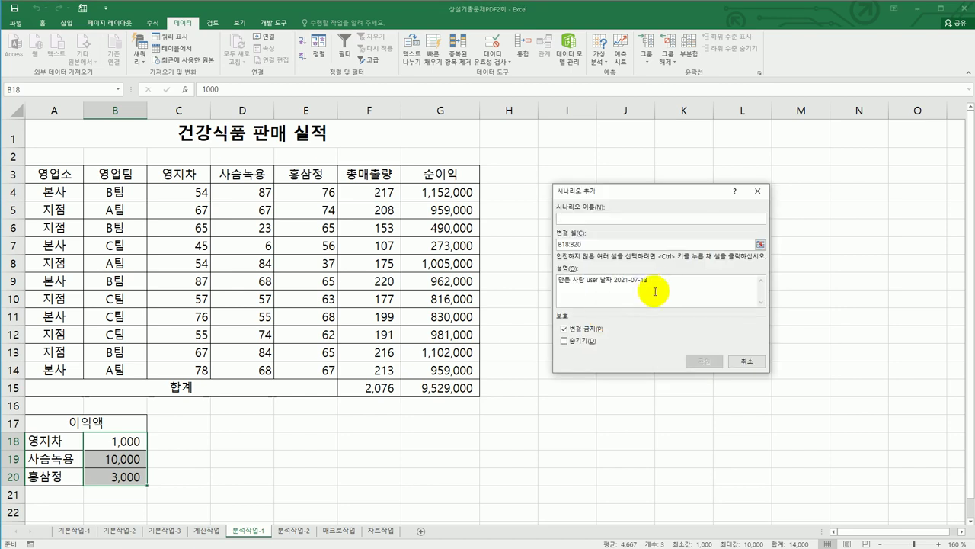
pyautogui.moveTo(648, 280); pyautogui.dragTo(545, 279)
pyautogui.press('BackSpace')
pyautogui.click(586, 220)
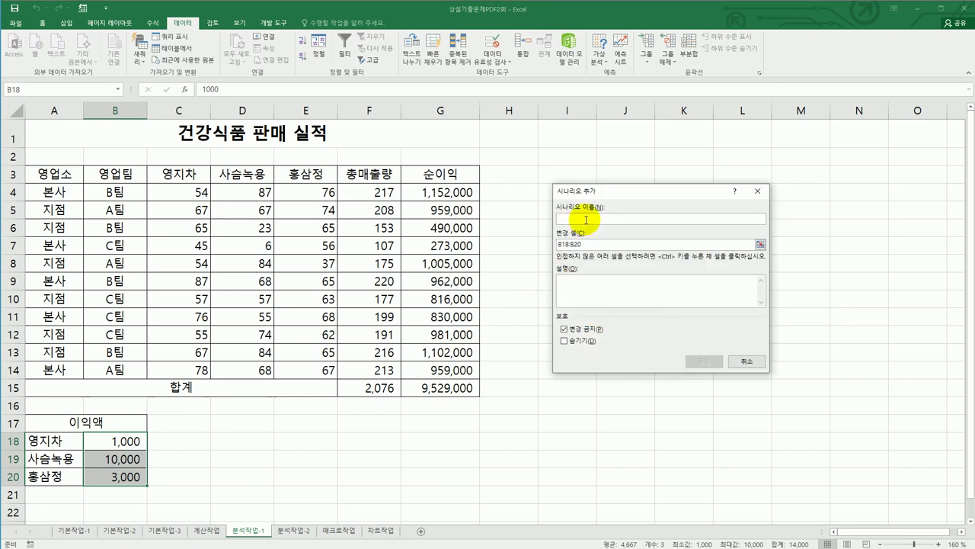
pyautogui.write('이익')
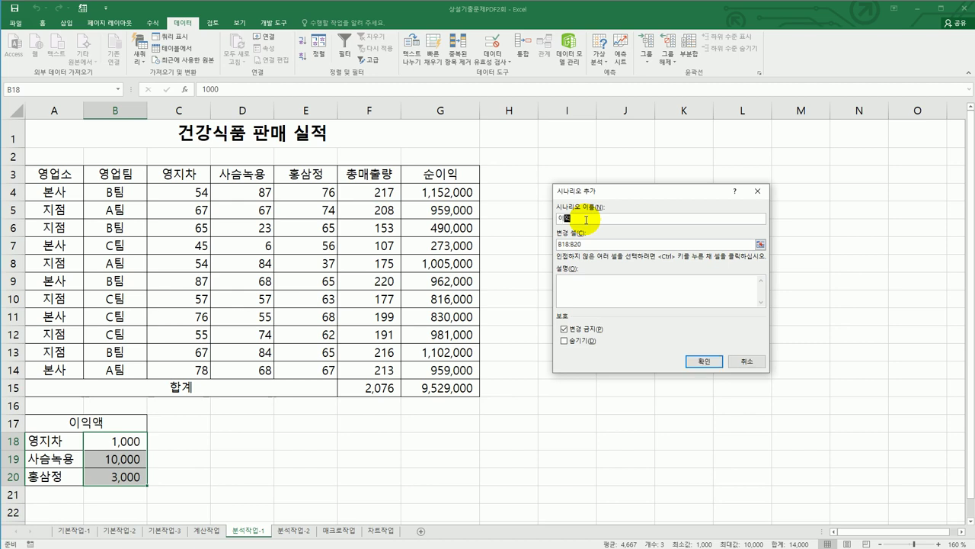
pyautogui.write('액감소')
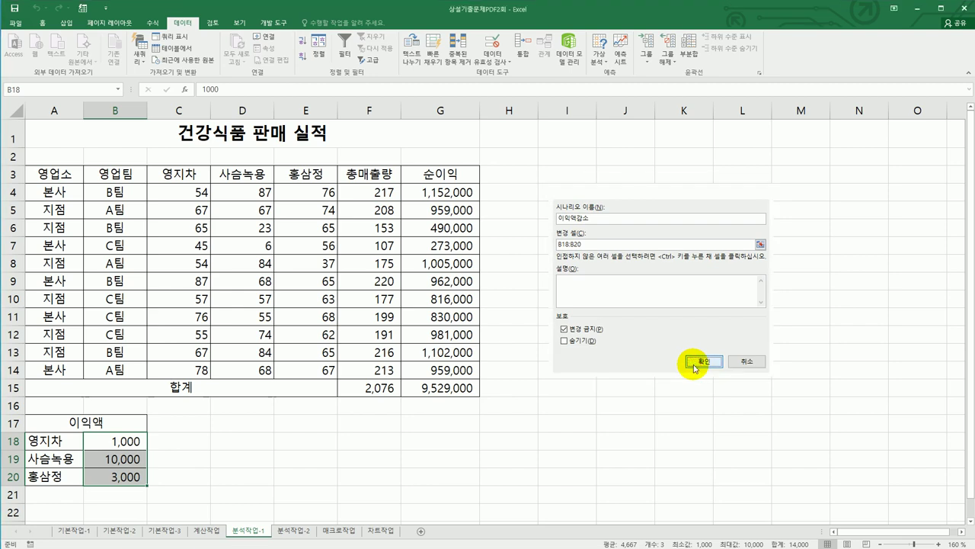
pyautogui.click(698, 361)
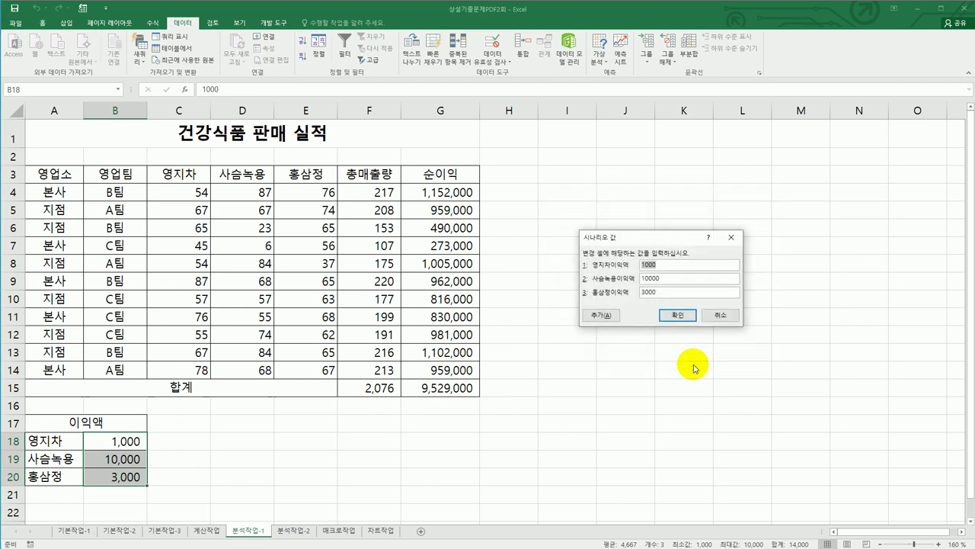
# Step: Set the 이익액감소 scenario's values to 800 for 영지차이익액, 9000 for 사슴녹용이익액 and 2500 for 홍삼정이익액
pyautogui.write('800')
pyautogui.press('Tab')
pyautogui.write('90')
pyautogui.press('Tab')
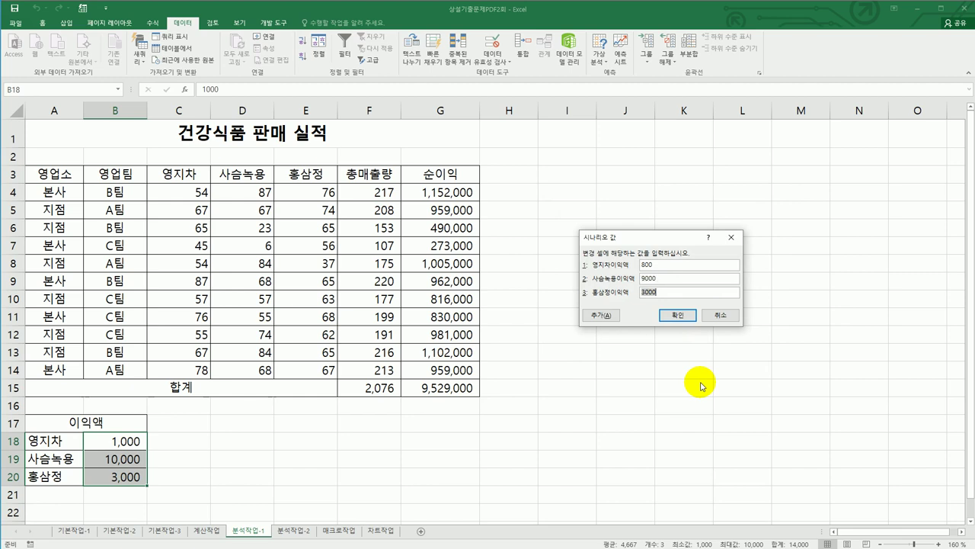
pyautogui.write('25')
pyautogui.click(678, 314)
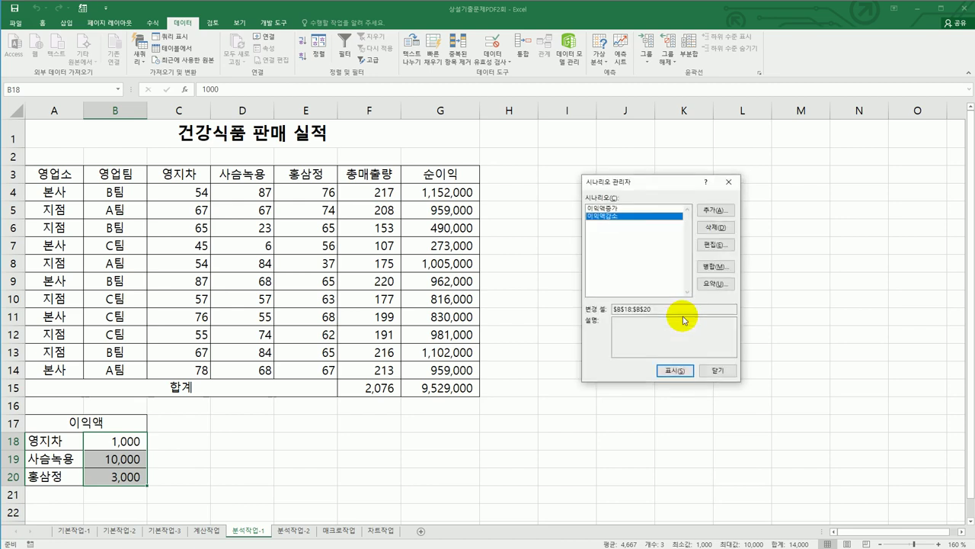
# Step: Create a scenario summary report with G15 as the result cell, and compare it with the 분석작업-1 sheet
pyautogui.click(714, 282)
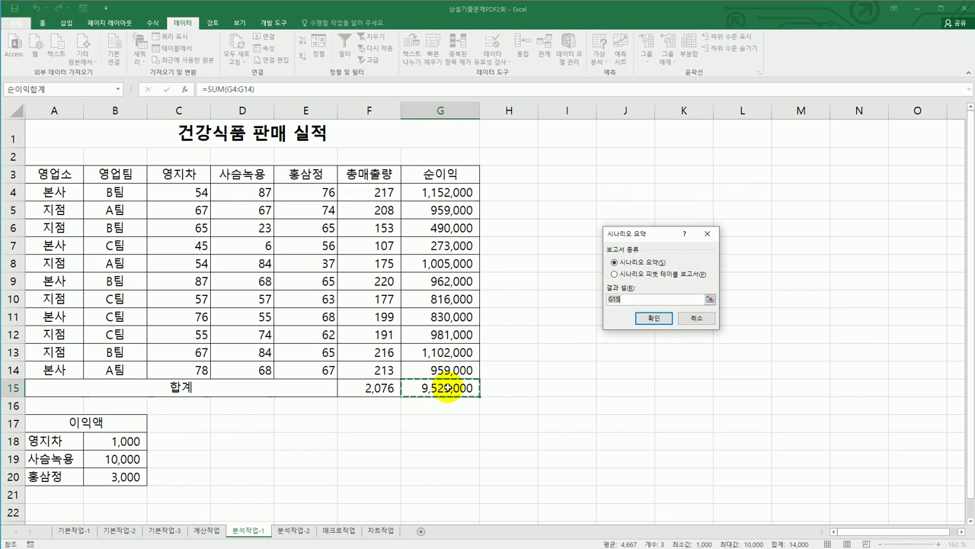
pyautogui.click(640, 318)
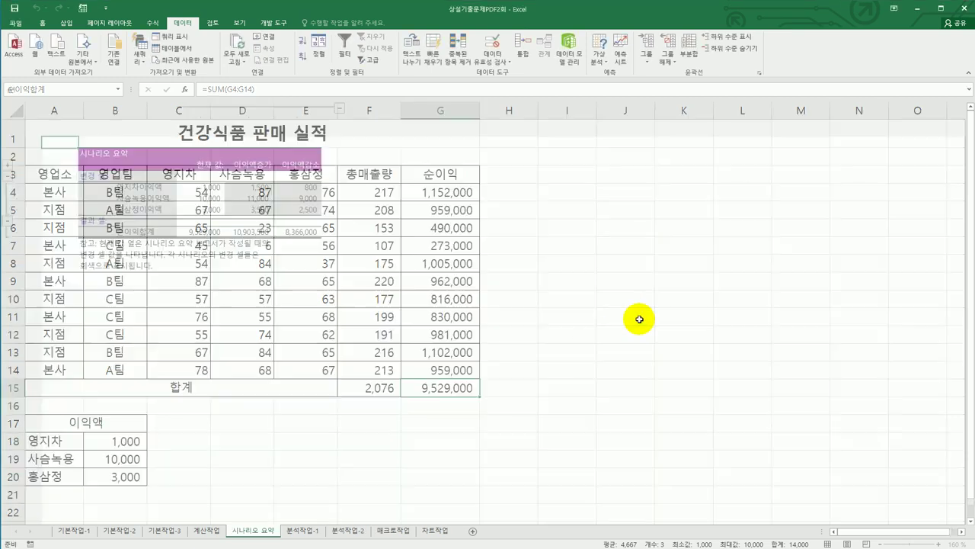
pyautogui.click(294, 532)
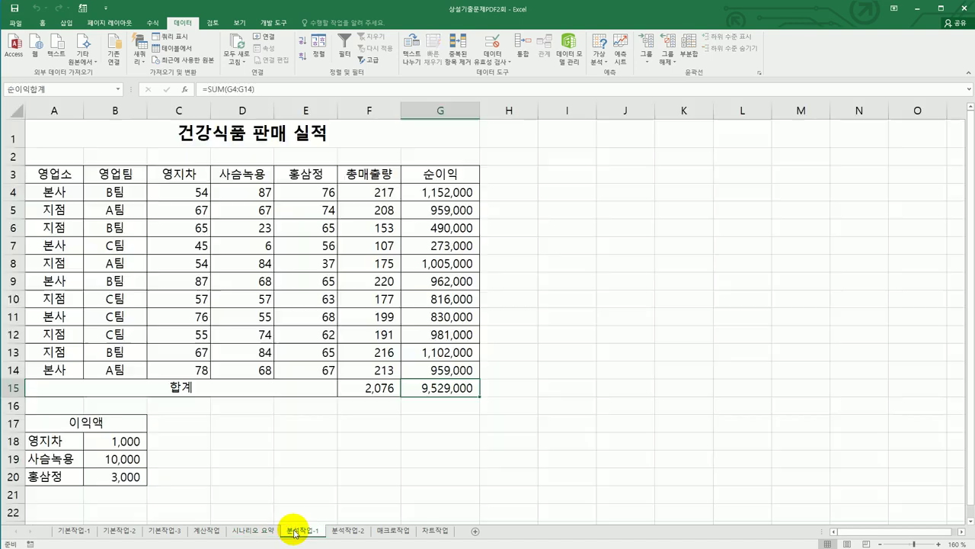
pyautogui.click(238, 533)
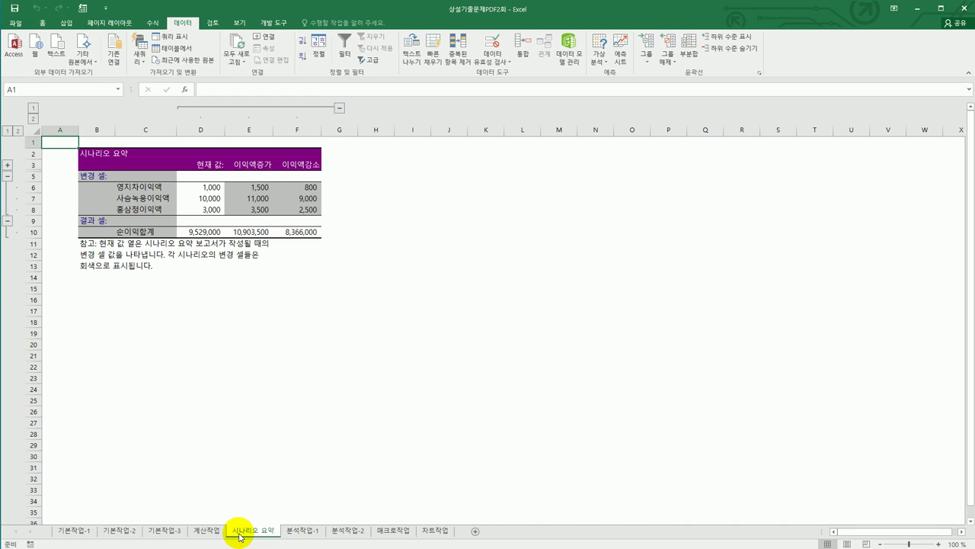
pyautogui.click(290, 536)
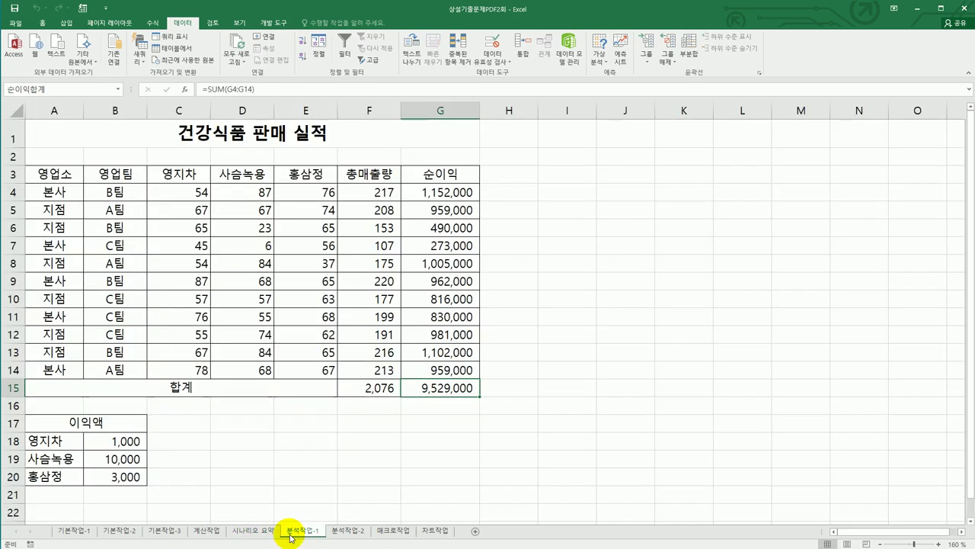
pyautogui.click(245, 533)
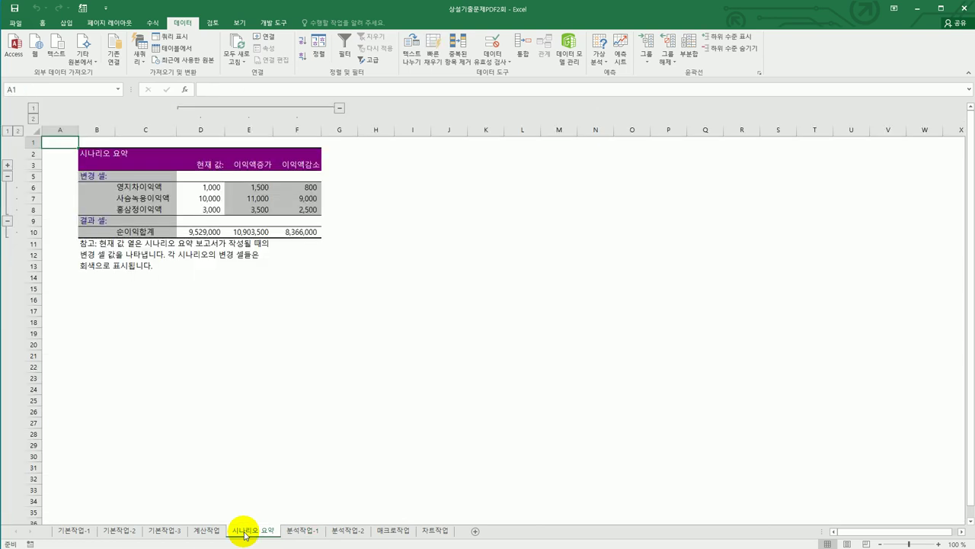
# Step: On the 분석작업-2 sheet, insert a PivotTable from the range A3:H14, placed on the existing worksheet at cell A20
pyautogui.click(349, 533)
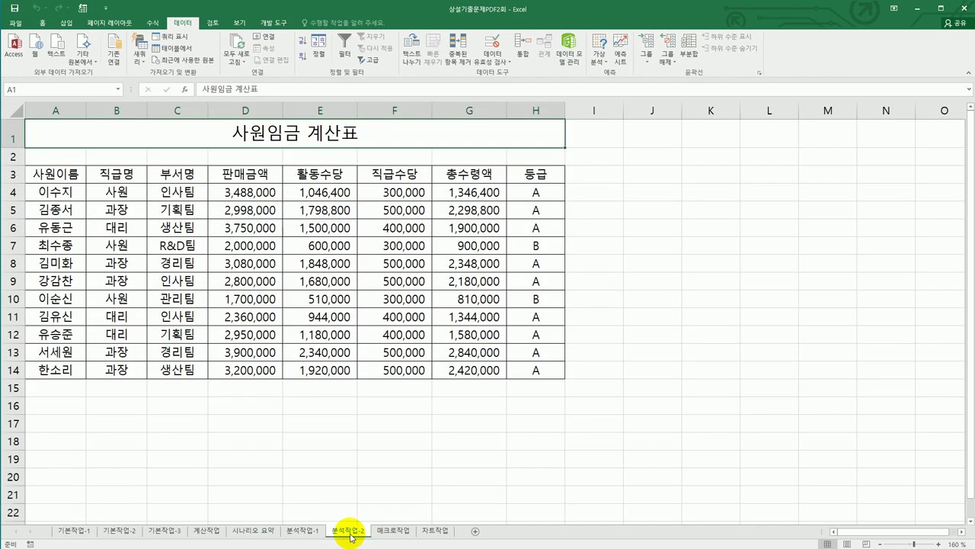
pyautogui.click(324, 260)
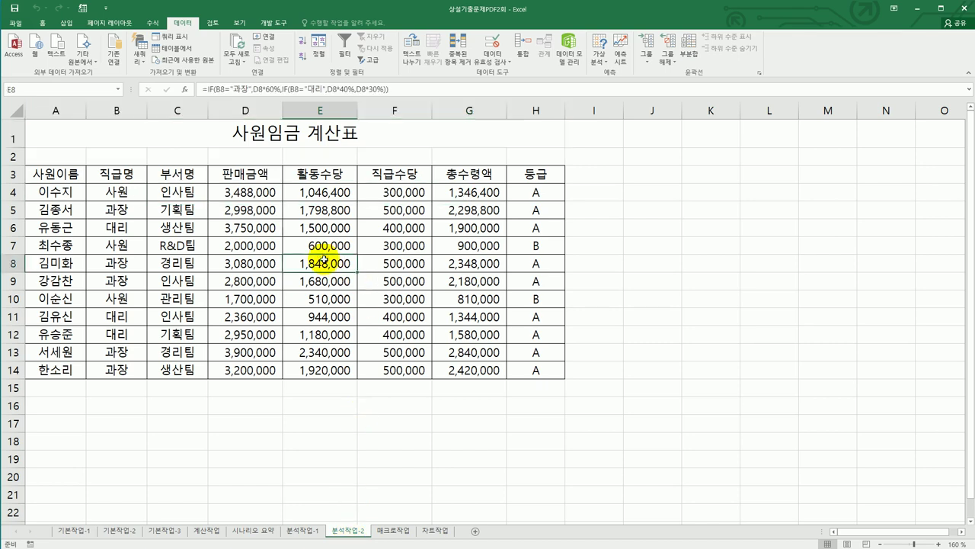
pyautogui.click(244, 209)
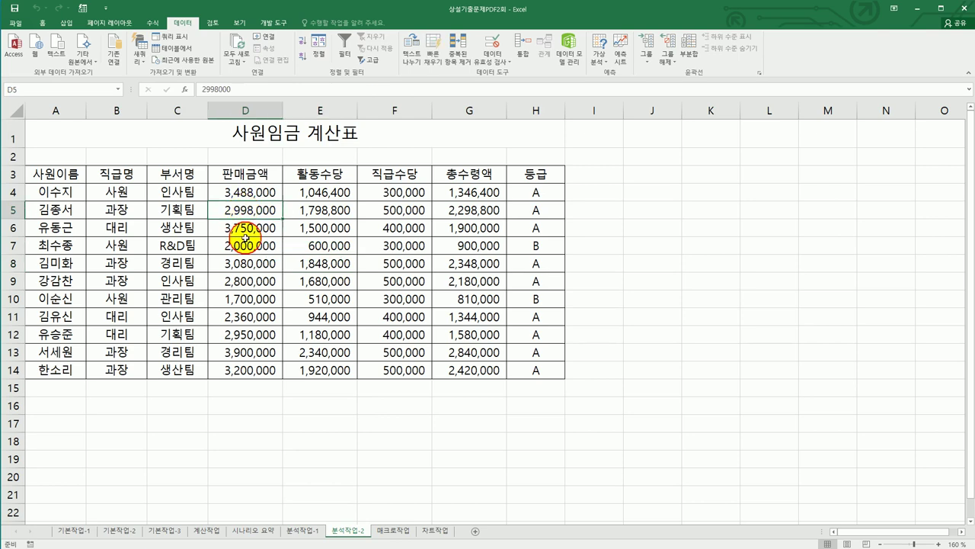
pyautogui.click(66, 23)
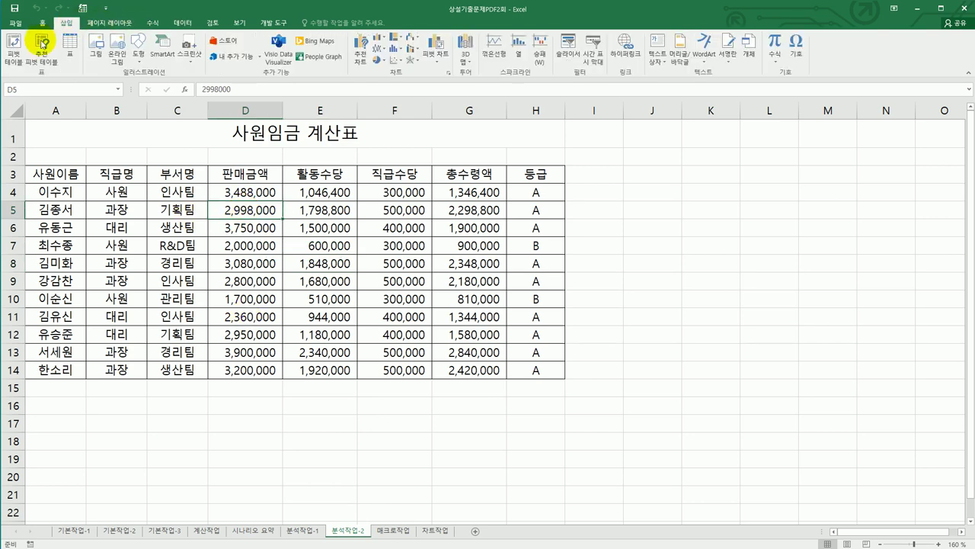
pyautogui.click(17, 46)
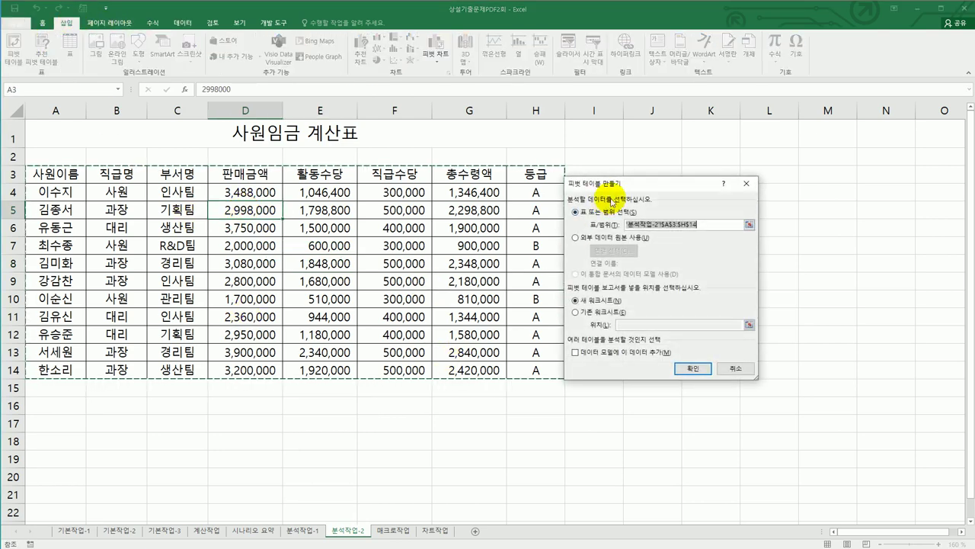
pyautogui.moveTo(614, 192); pyautogui.dragTo(677, 181)
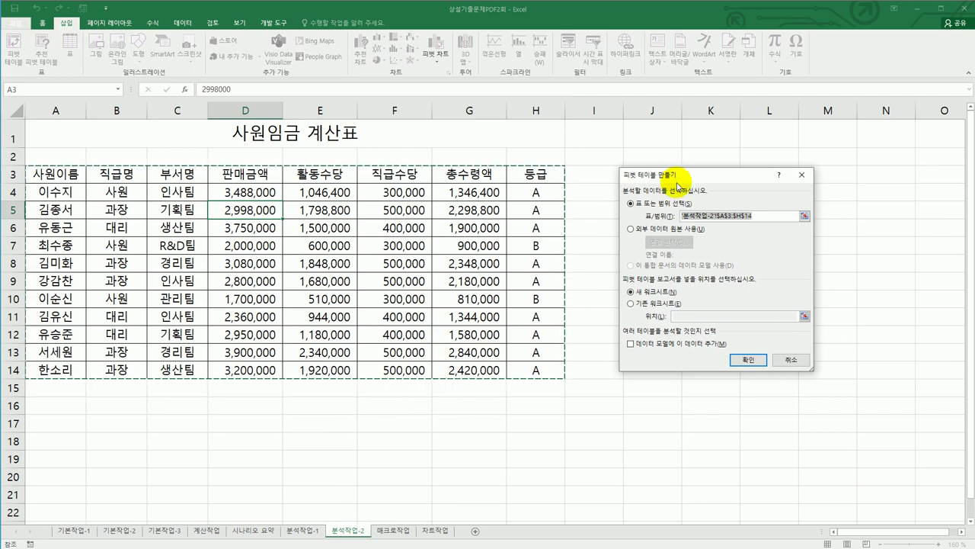
pyautogui.click(662, 309)
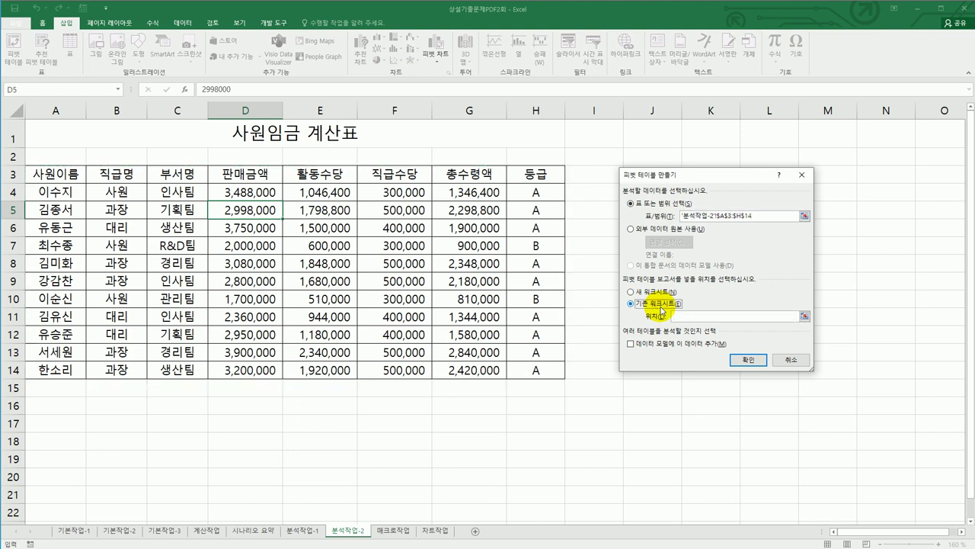
pyautogui.click(60, 481)
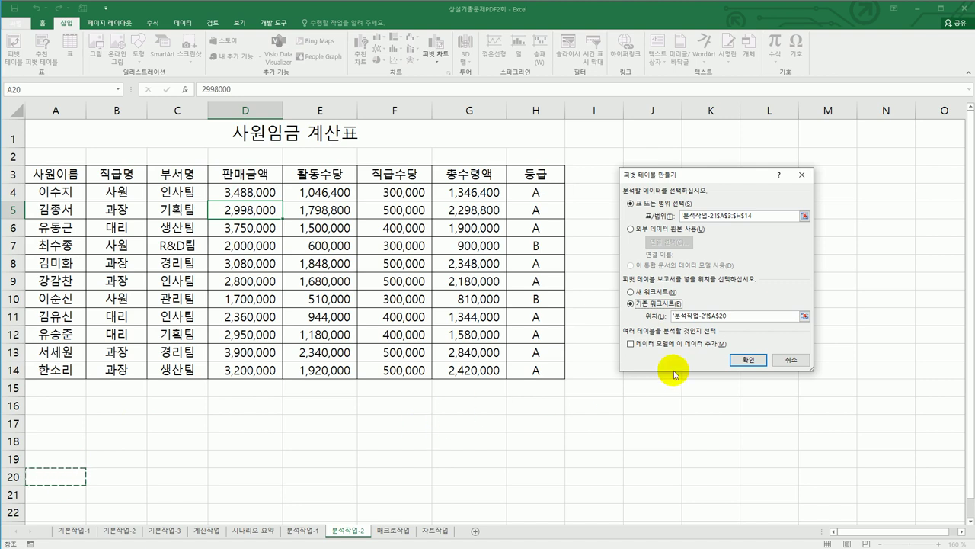
pyautogui.click(740, 358)
# Step: Lay out the PivotTable with 사원이름 as filter, 부서명 as rows, 직급명 as columns, and 판매금액 and 총수령액 as summed values
pyautogui.scroll(-4, 577, 381)
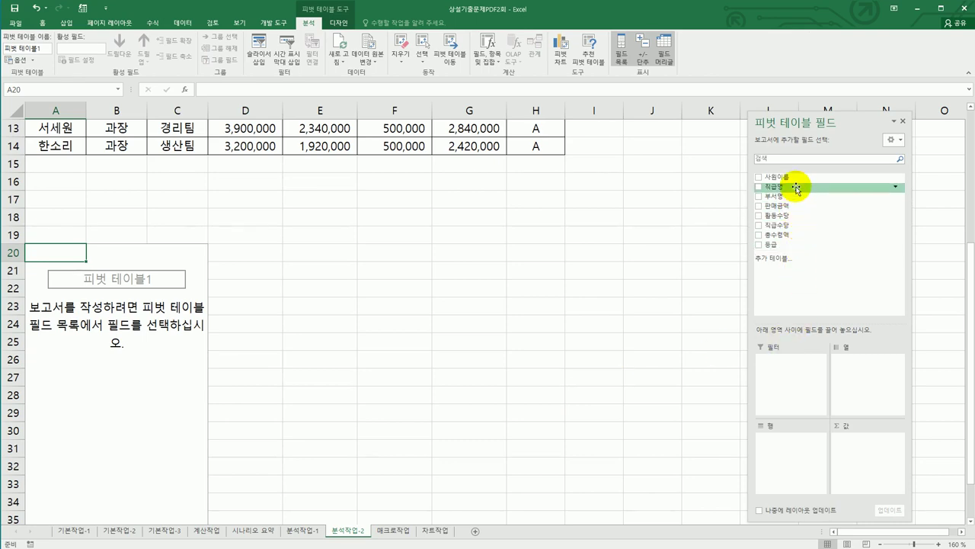
pyautogui.moveTo(795, 178); pyautogui.dragTo(797, 372)
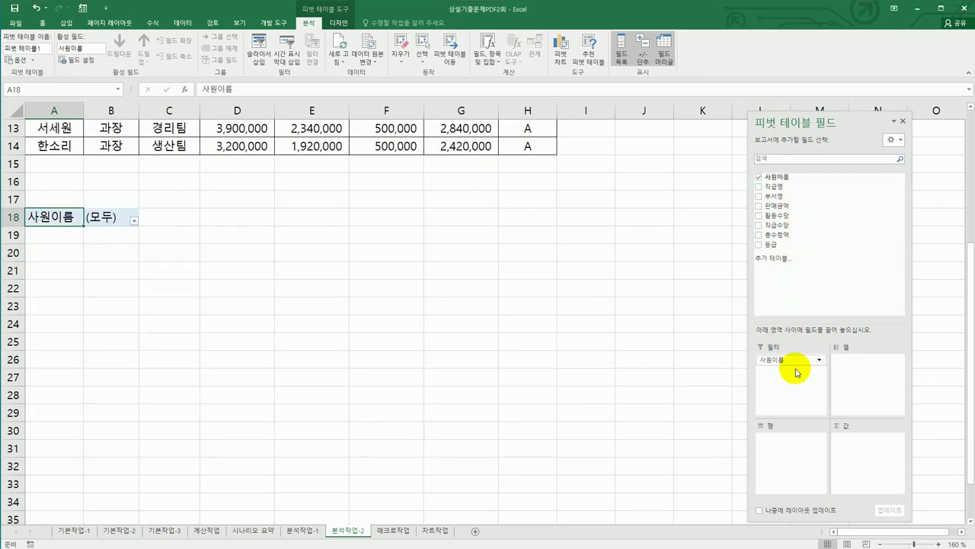
pyautogui.moveTo(795, 196); pyautogui.dragTo(796, 450)
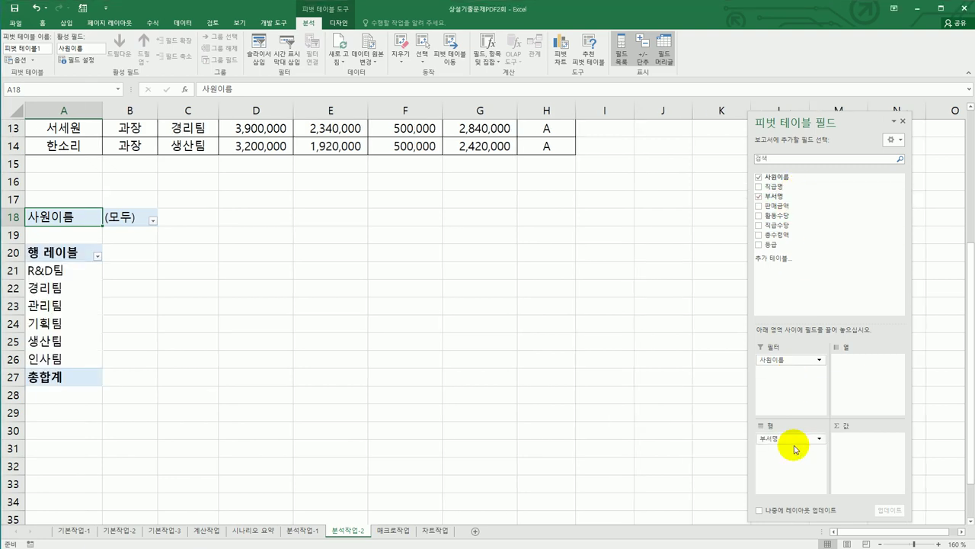
pyautogui.moveTo(787, 186); pyautogui.dragTo(861, 376)
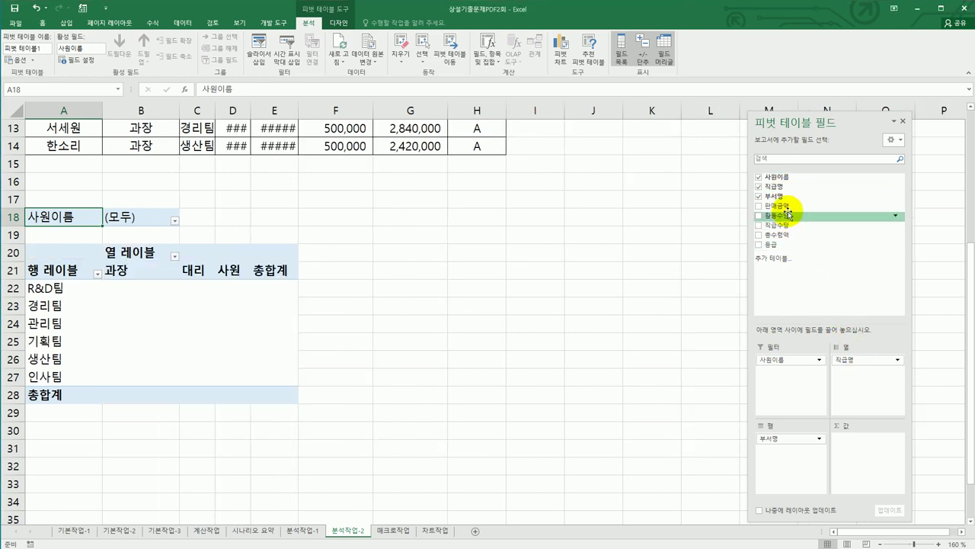
pyautogui.moveTo(792, 209); pyautogui.dragTo(864, 446)
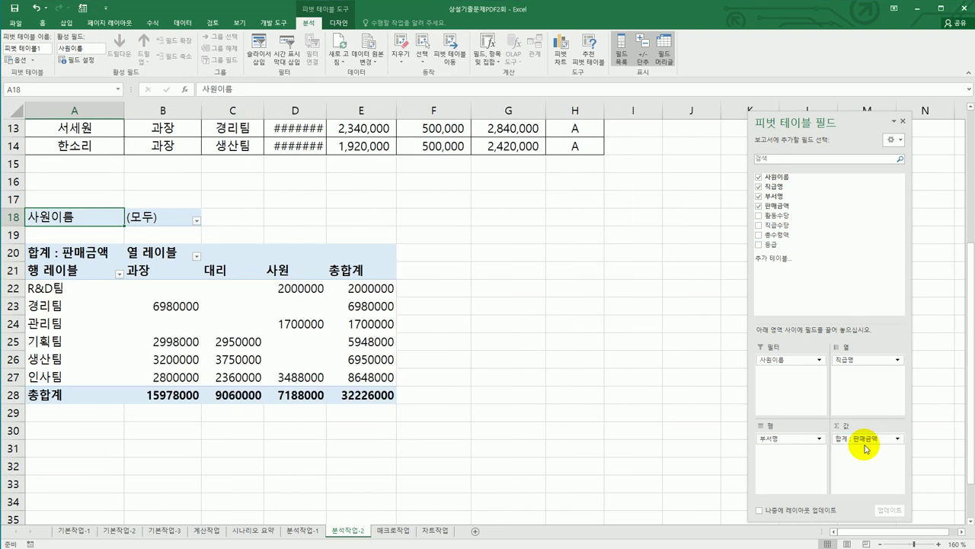
pyautogui.moveTo(792, 235); pyautogui.dragTo(864, 472)
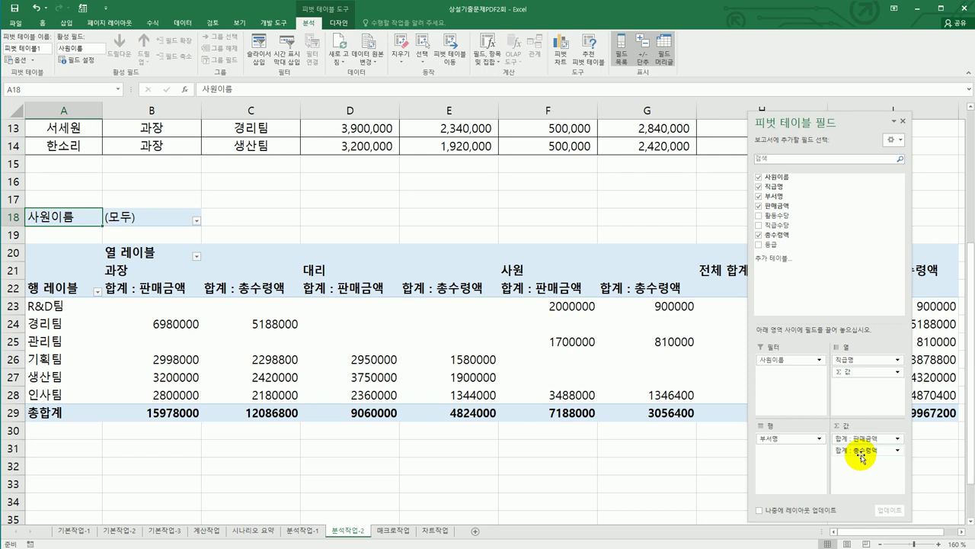
# Step: Turn off the PivotTable's grand totals for both rows and columns
pyautogui.click(350, 325)
pyautogui.click(352, 342)
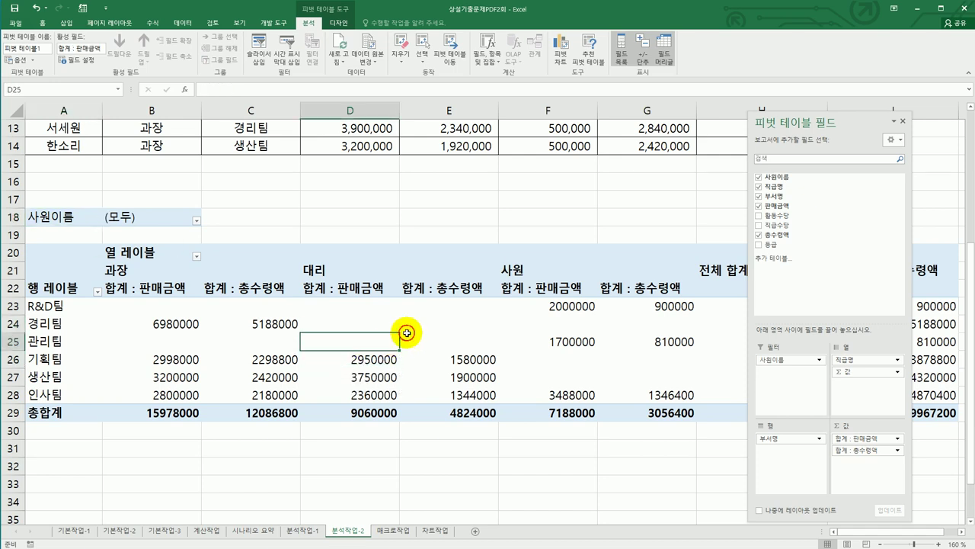
pyautogui.click(450, 323)
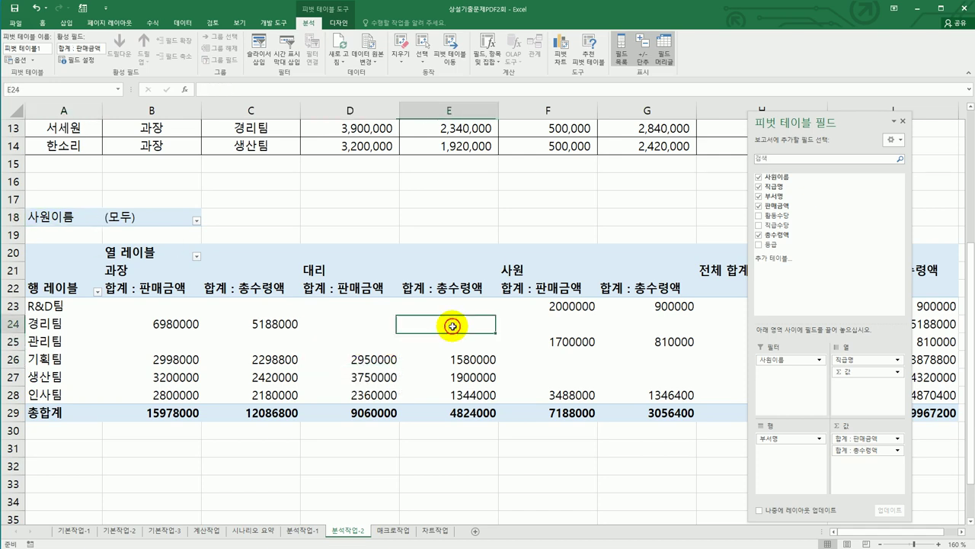
pyautogui.click(338, 24)
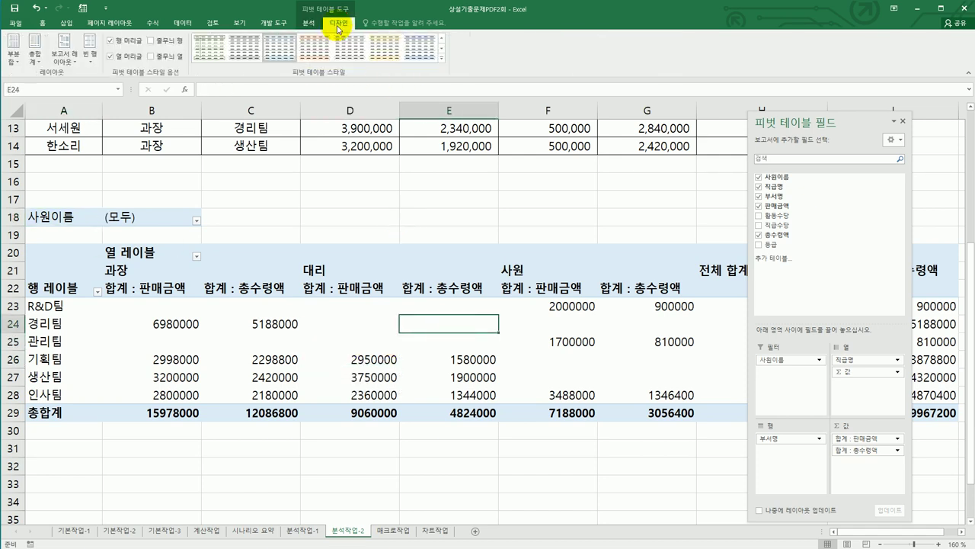
pyautogui.click(34, 58)
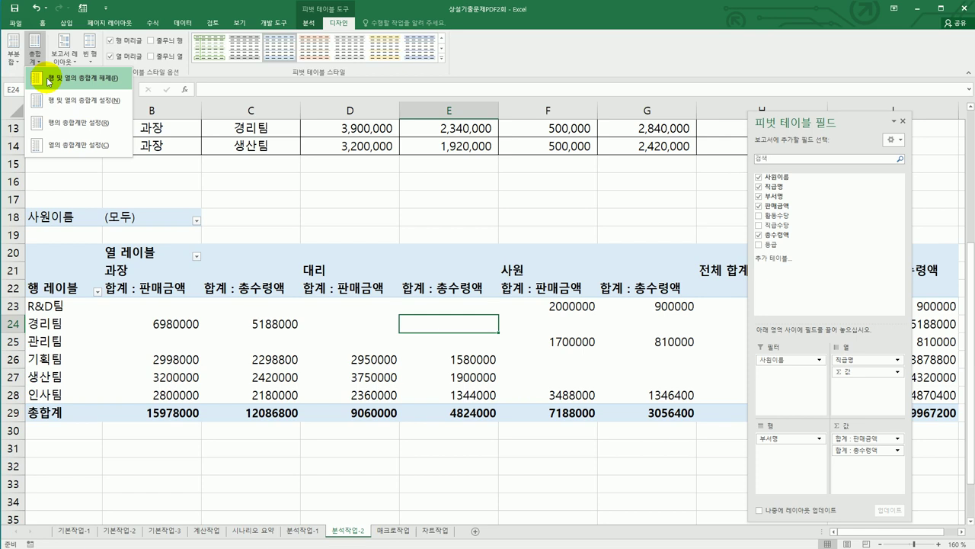
pyautogui.click(47, 79)
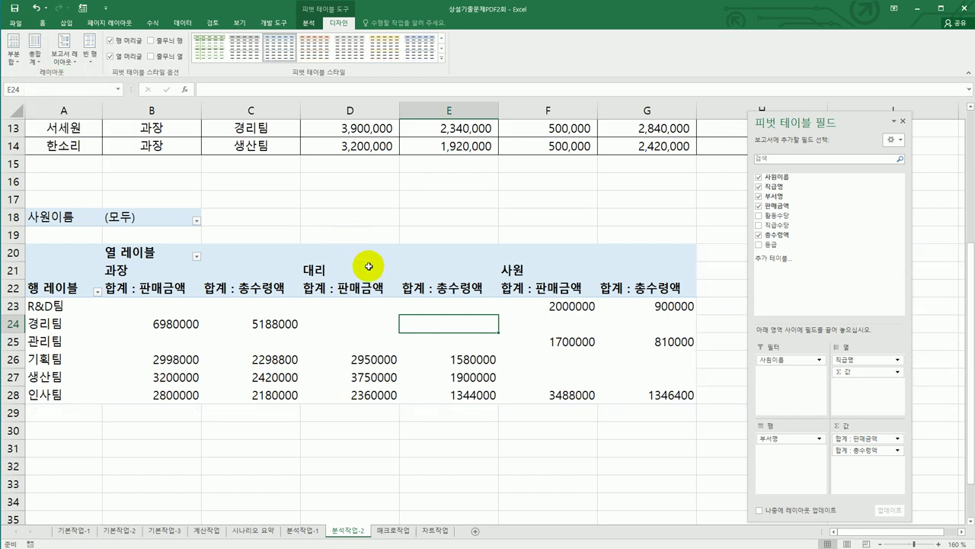
# Step: Check the grand total settings among the PivotTable options and leave without changing anything
pyautogui.rightClick(429, 327)
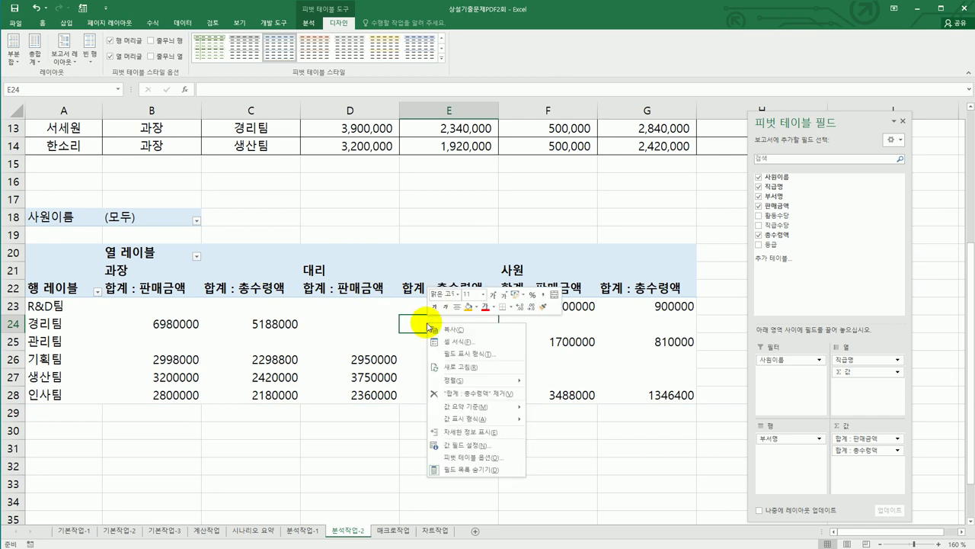
pyautogui.click(509, 457)
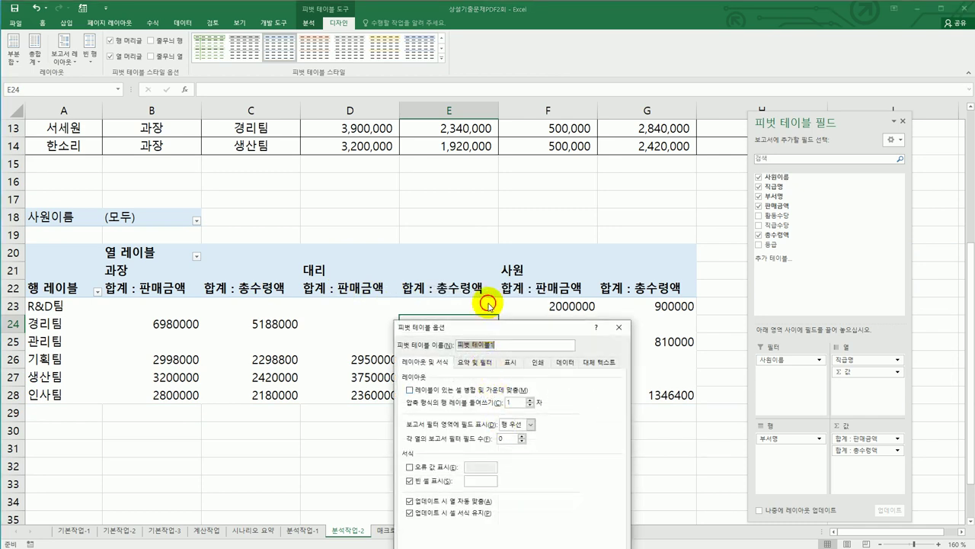
pyautogui.moveTo(487, 329); pyautogui.dragTo(495, 220)
pyautogui.click(481, 253)
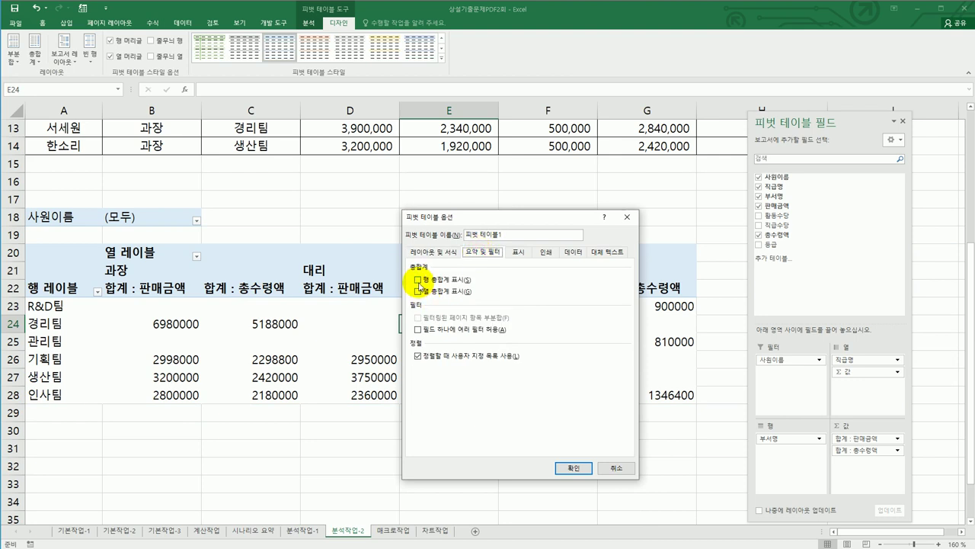
pyautogui.click(621, 468)
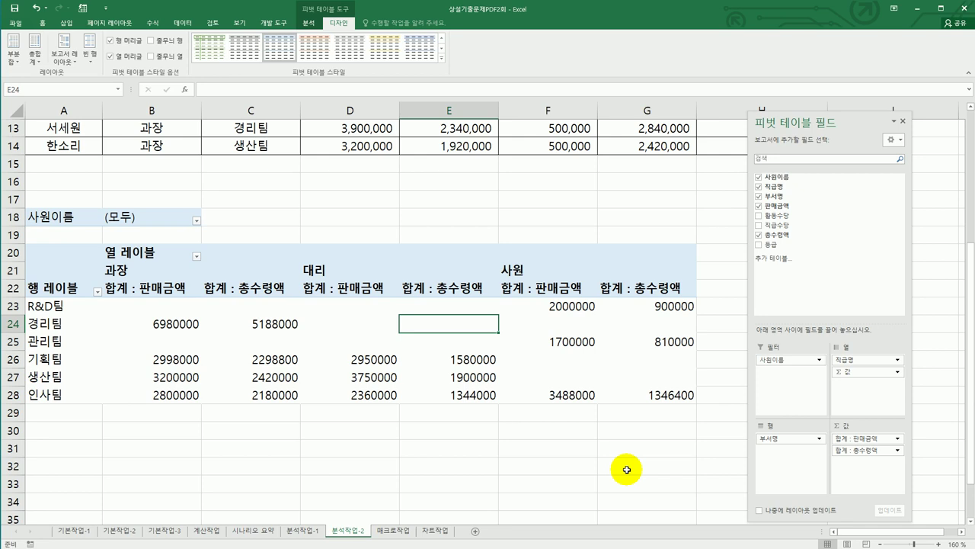
# Step: Show the PivotTable report layout in outline form (개요 형식으로 표시)
pyautogui.click(55, 254)
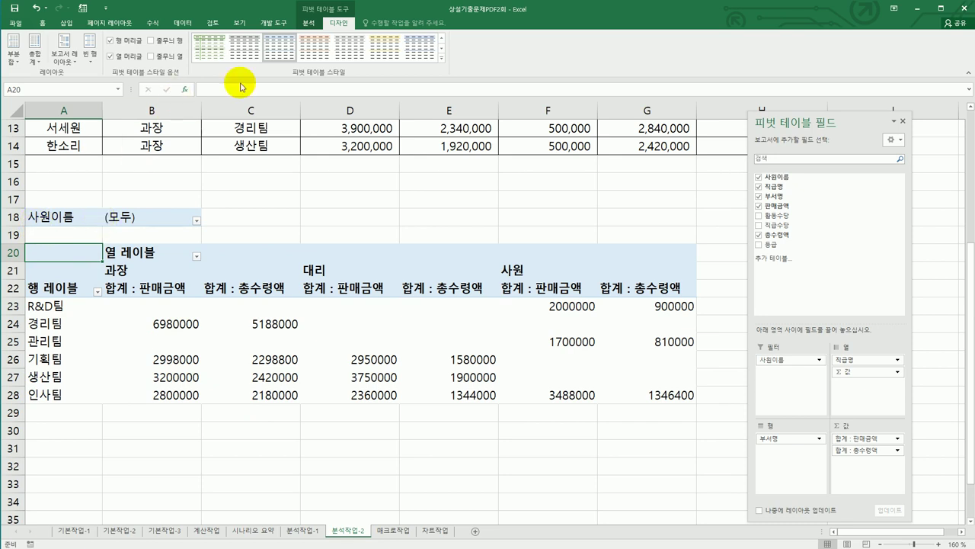
pyautogui.click(64, 54)
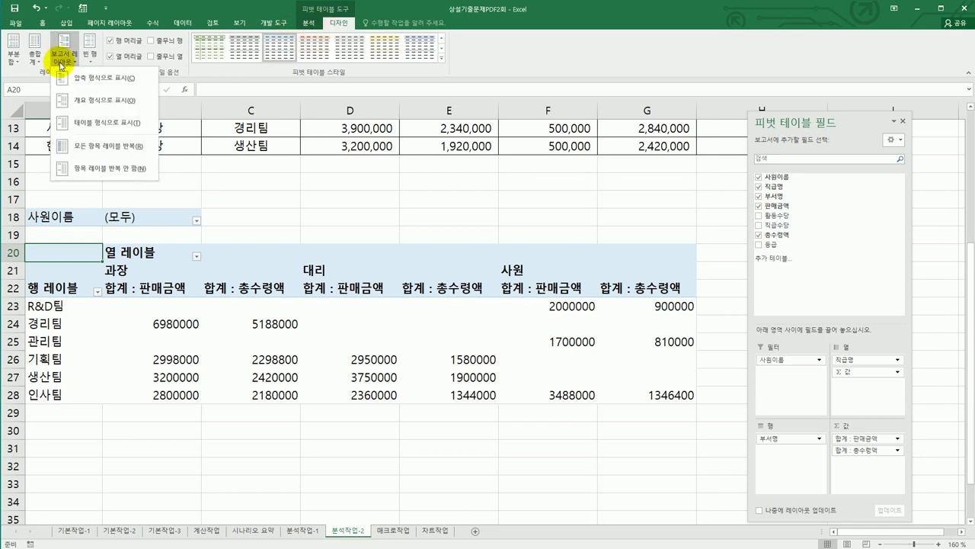
pyautogui.click(91, 100)
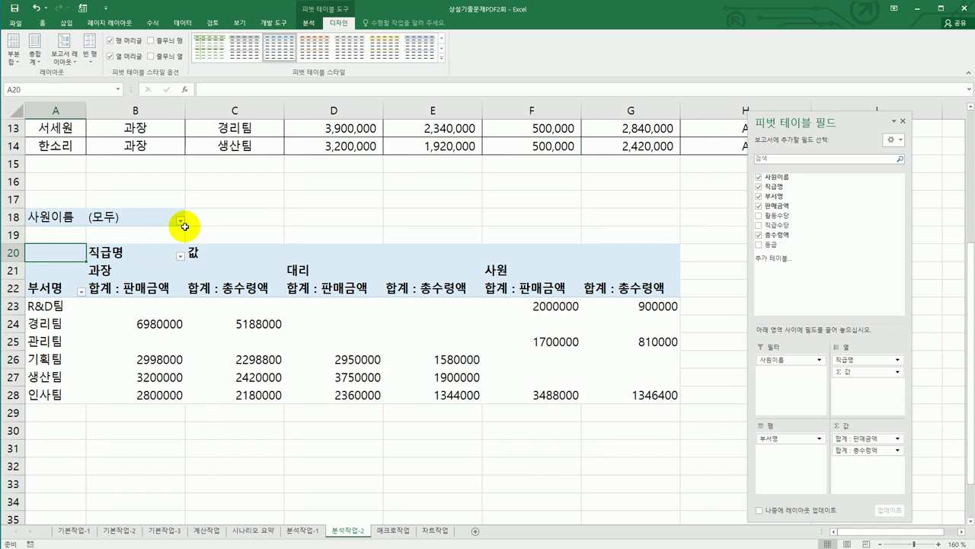
# Step: Format the PivotTable's 합계 : 판매금액 value field as 숫자 with 0 decimal places and the 1000 separator
pyautogui.click(130, 284)
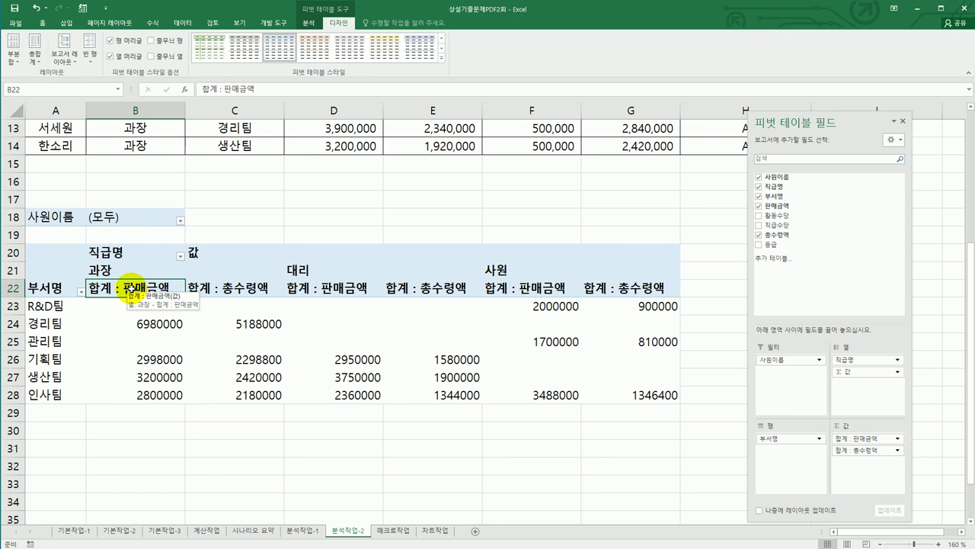
pyautogui.doubleClick(130, 286)
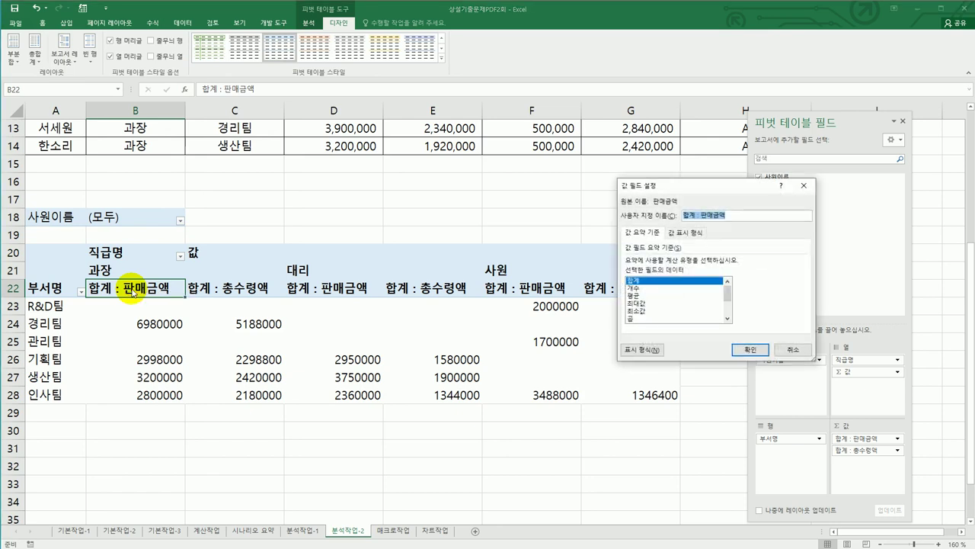
pyautogui.moveTo(667, 186); pyautogui.dragTo(399, 200)
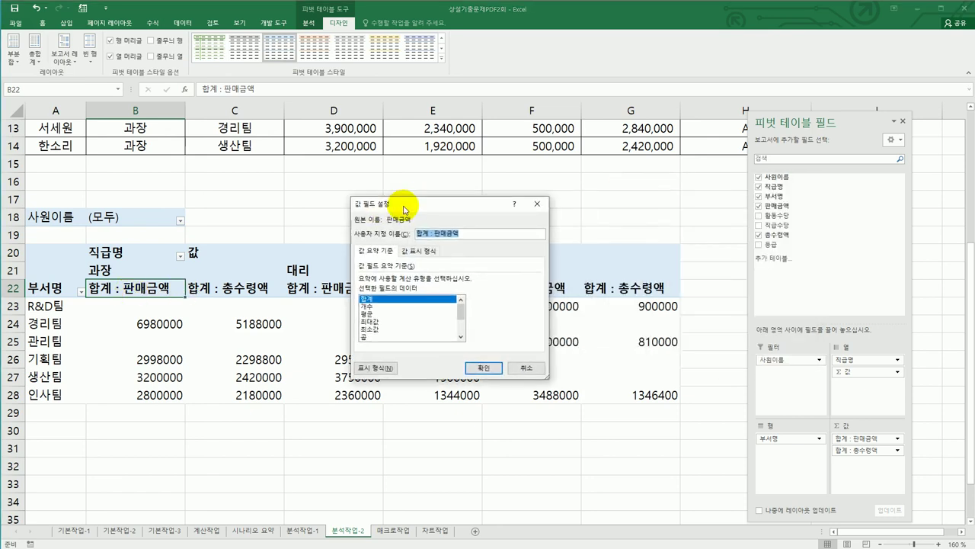
pyautogui.click(373, 363)
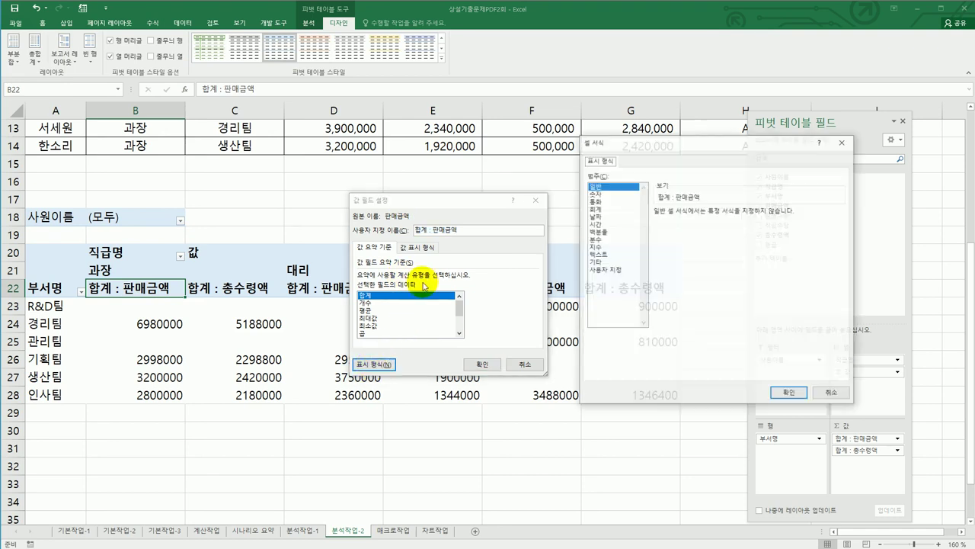
pyautogui.click(599, 194)
pyautogui.click(682, 227)
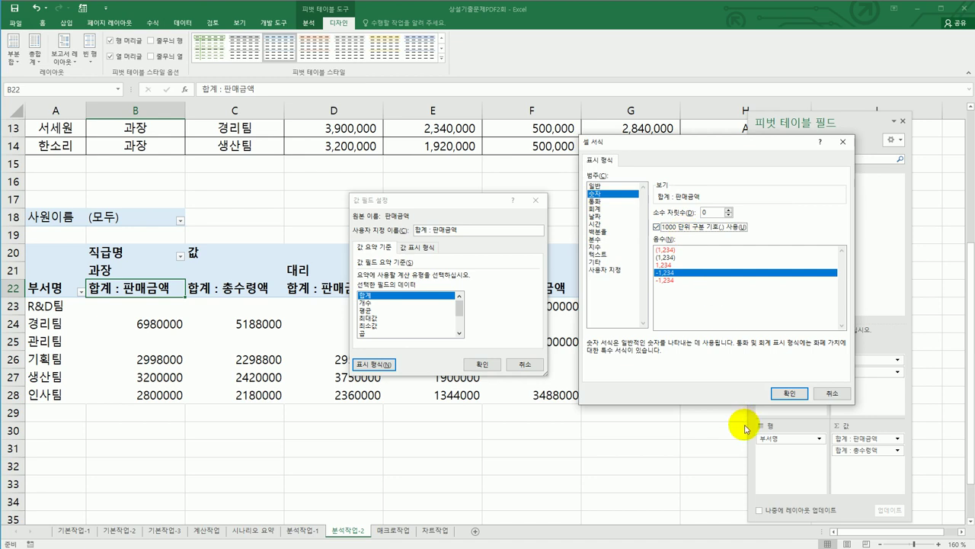
pyautogui.click(787, 394)
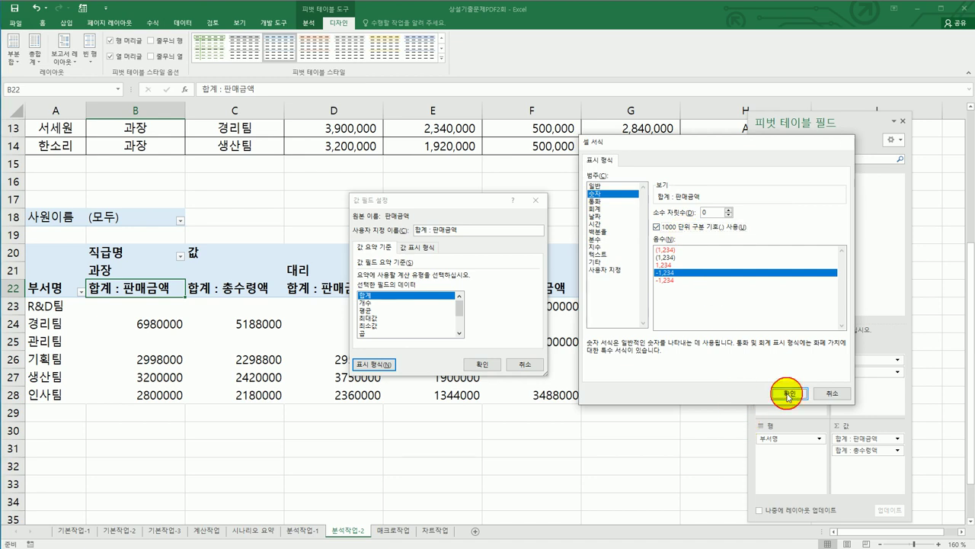
pyautogui.click(486, 365)
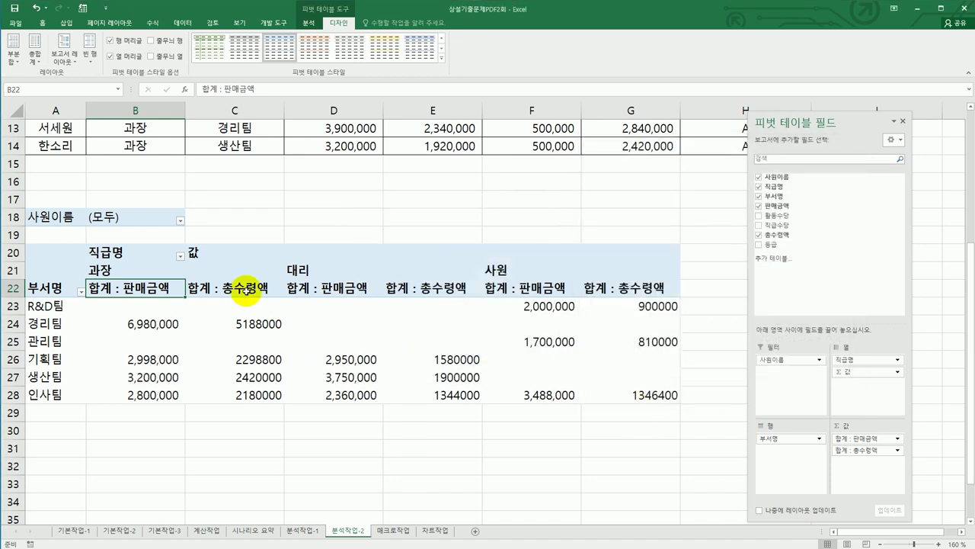
# Step: Format the PivotTable's 합계 : 총수령액 value field as 숫자 with 0 decimal places and the 1000 separator
pyautogui.click(245, 291)
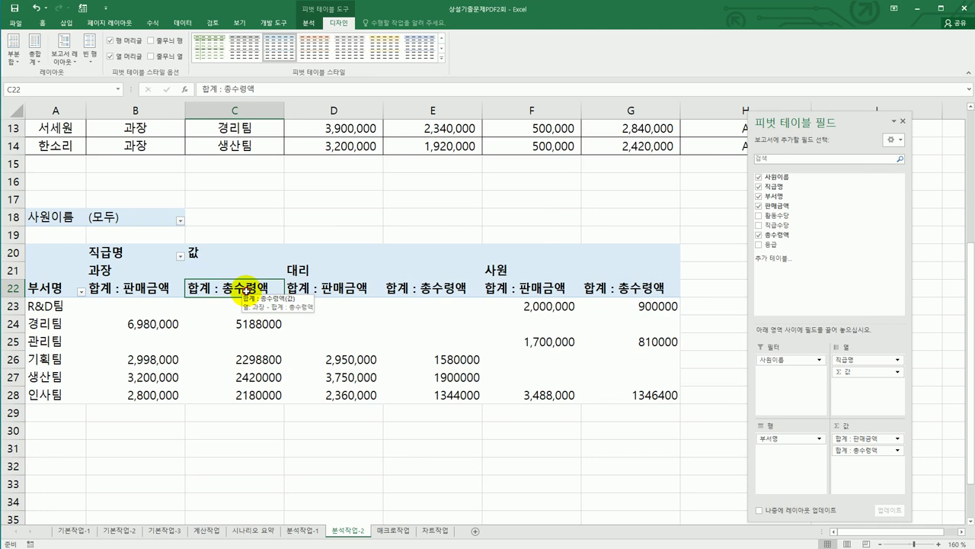
pyautogui.doubleClick(246, 291)
pyautogui.click(364, 365)
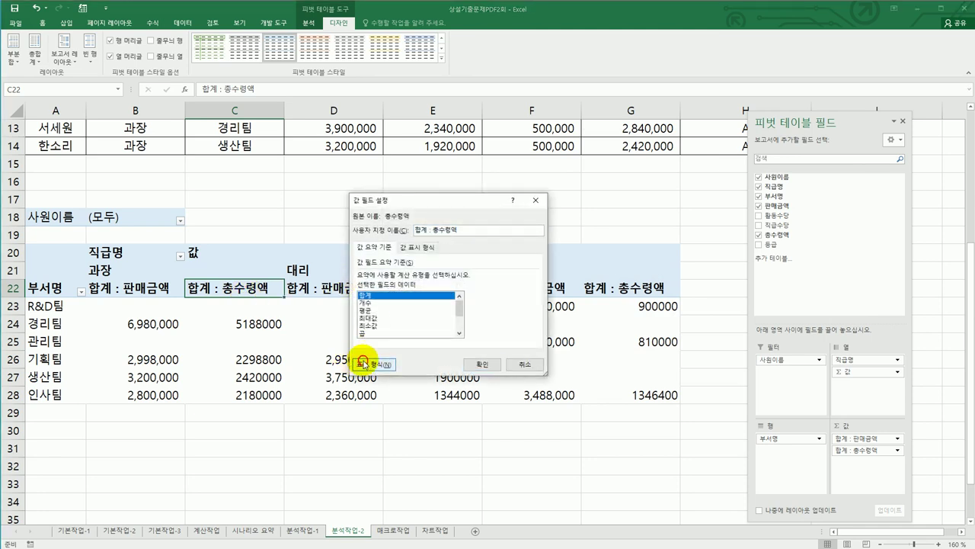
pyautogui.moveTo(405, 160); pyautogui.dragTo(690, 140)
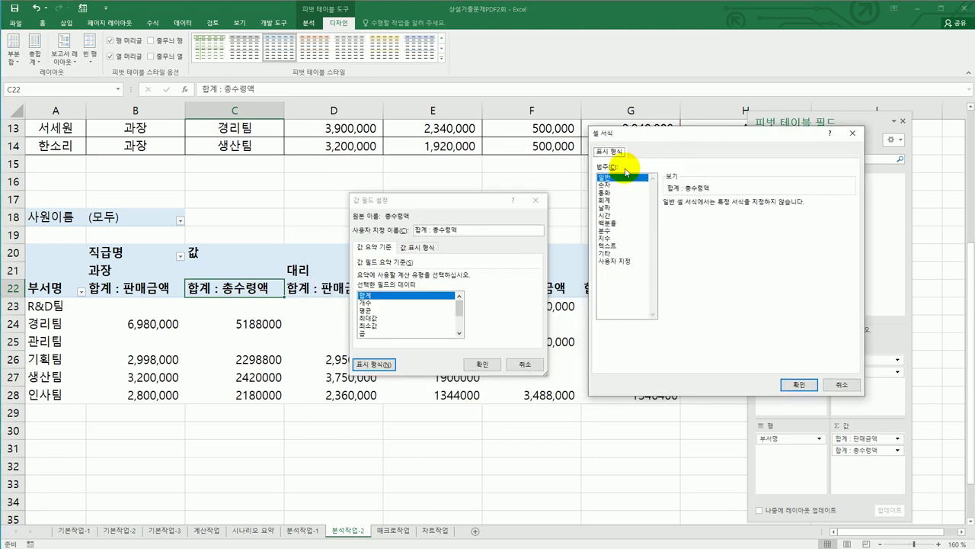
pyautogui.click(606, 185)
pyautogui.click(689, 221)
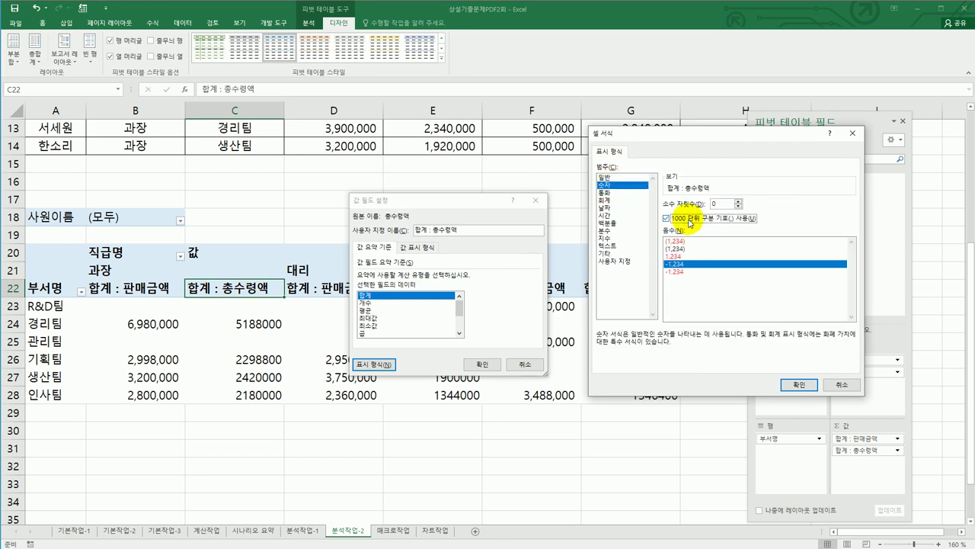
pyautogui.click(799, 384)
pyautogui.click(483, 365)
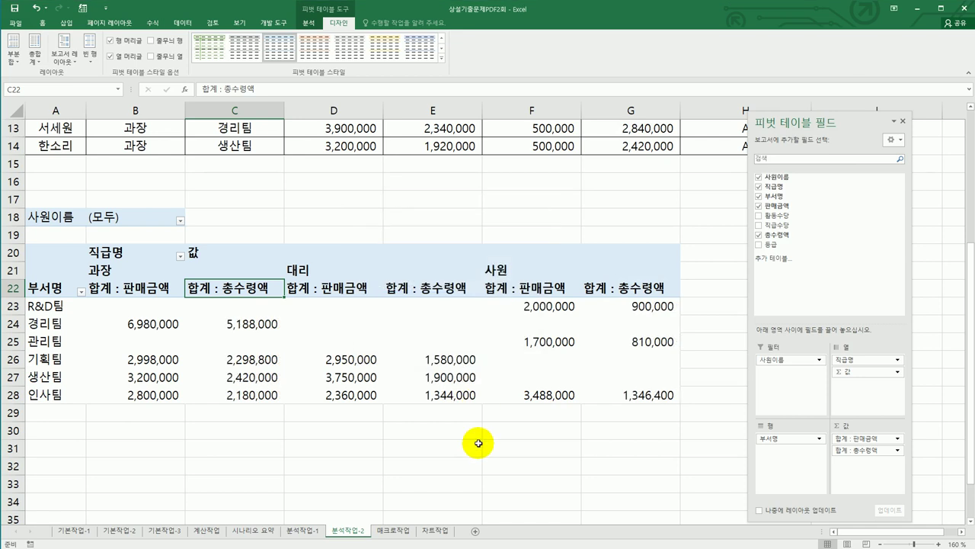
pyautogui.click(479, 459)
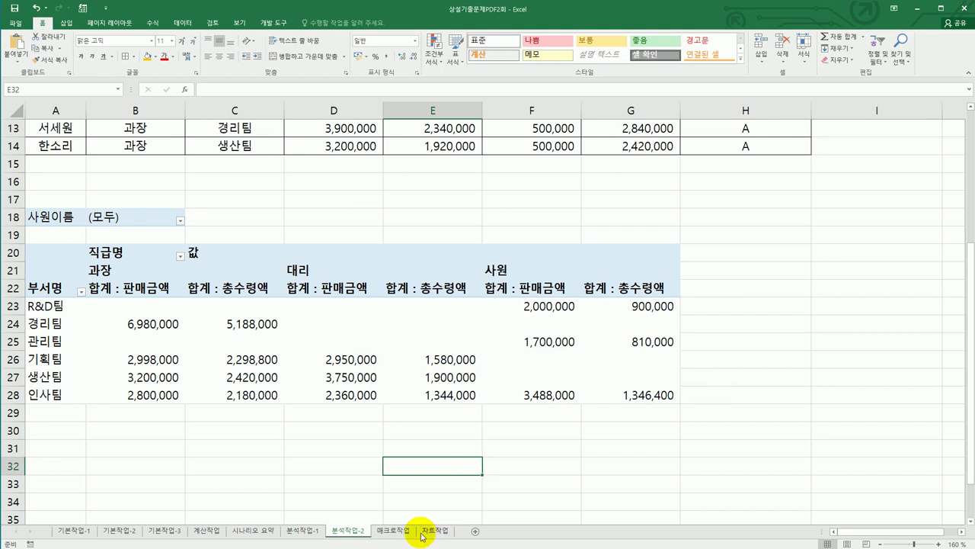
# Step: On the 매크로작업 sheet, draw a rectangle covering cells B11:C12 and label it 합계
pyautogui.click(393, 531)
pyautogui.click(430, 402)
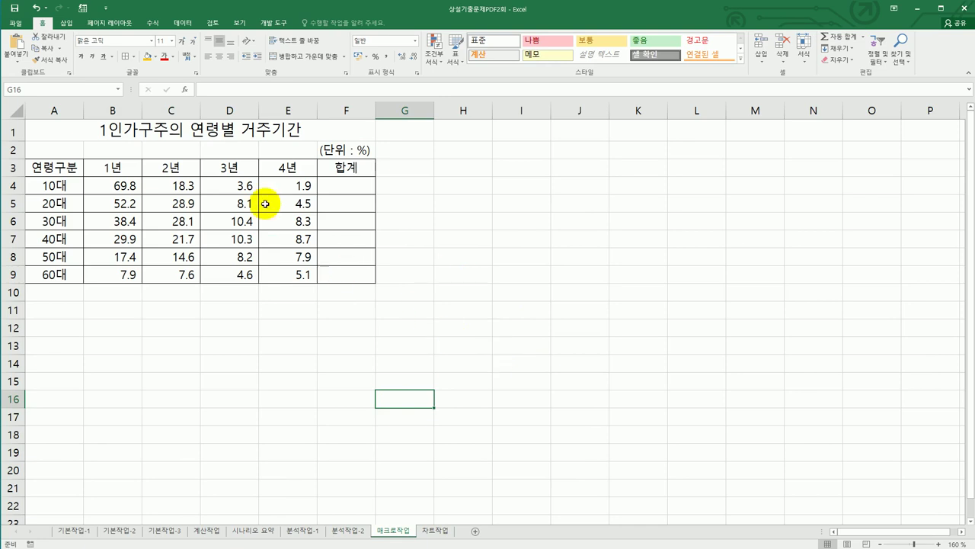
pyautogui.click(67, 22)
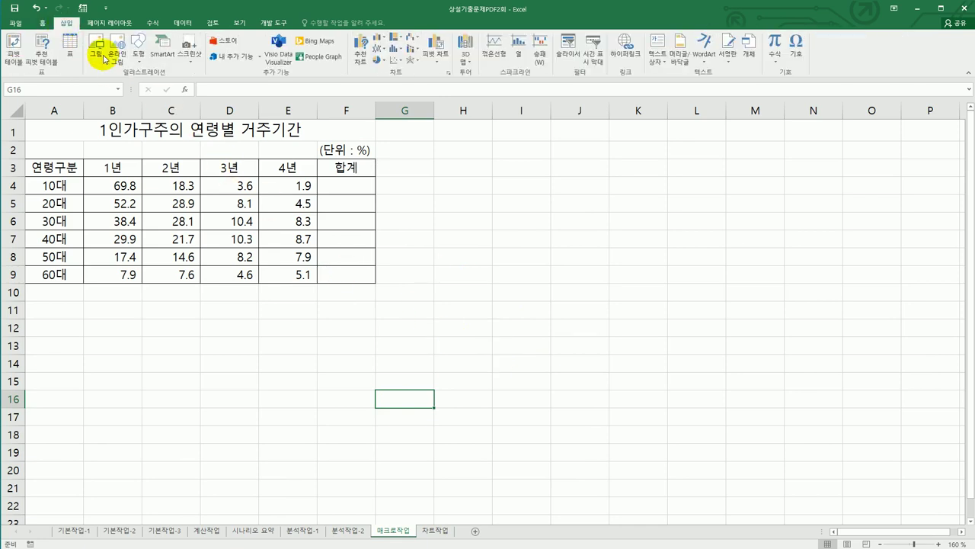
pyautogui.click(135, 55)
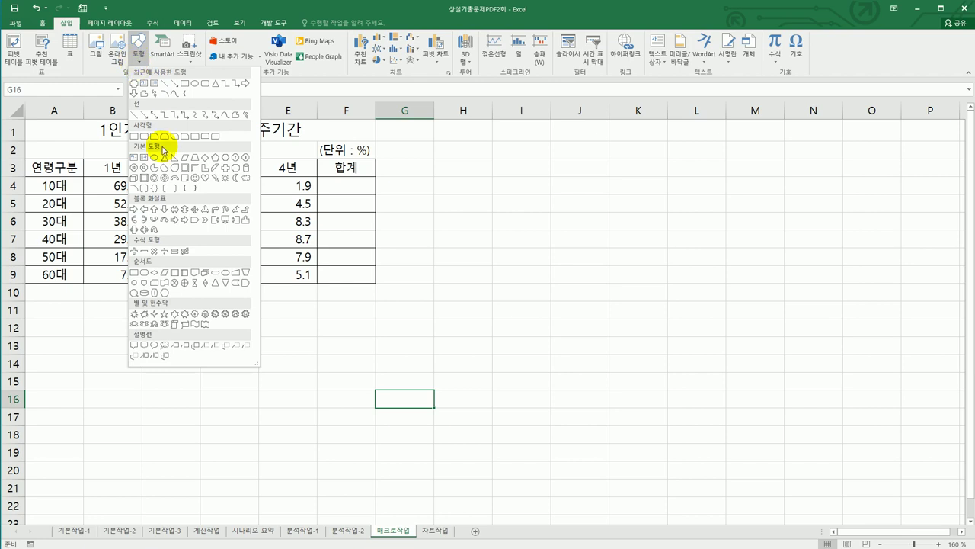
pyautogui.click(133, 136)
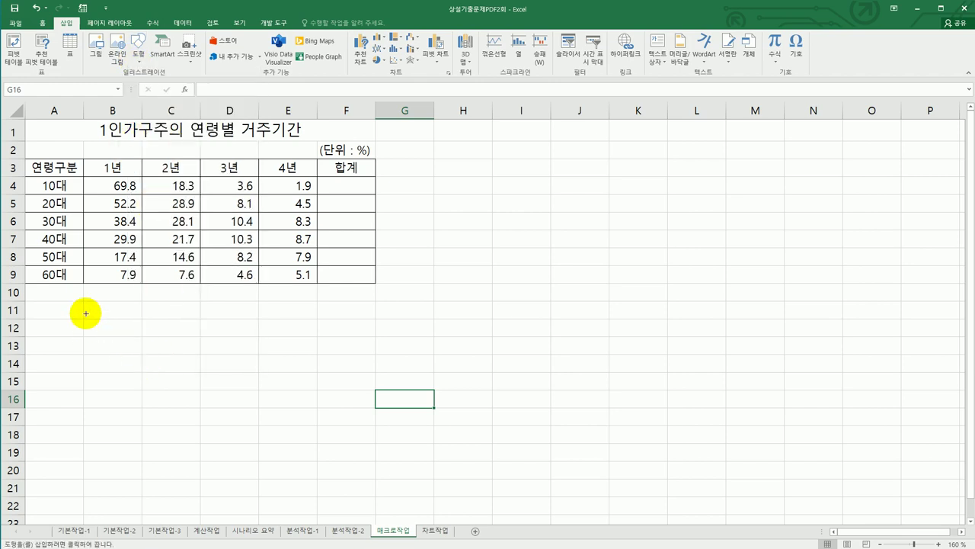
pyautogui.moveTo(83, 300)
pyautogui.mouseDown()
pyautogui.moveTo(163, 317)
pyautogui.moveTo(177, 332)
pyautogui.mouseUp()
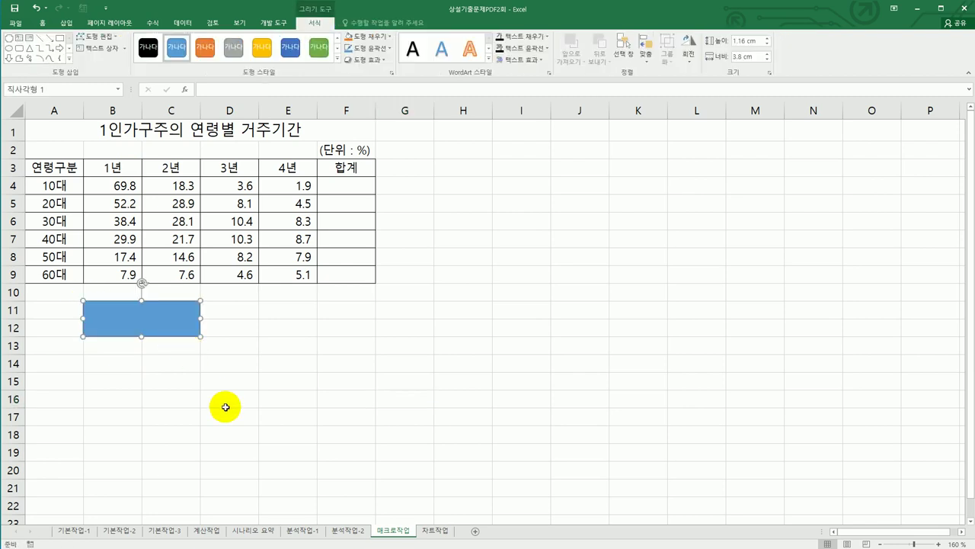
pyautogui.write('합계')
# Step: Assign a new macro named 합계 to the rectangle and start recording it, stored in the current workbook (현재 통합 문서)
pyautogui.rightClick(187, 312)
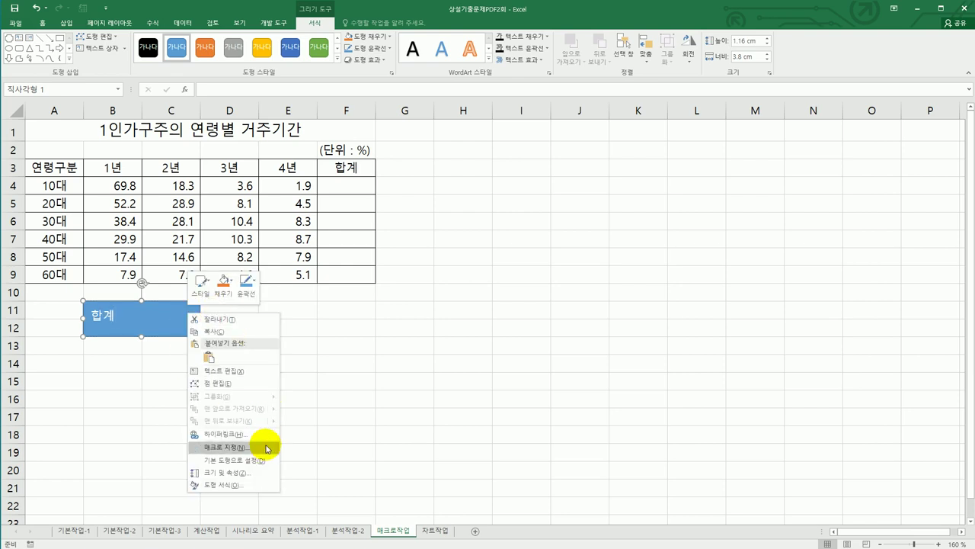
pyautogui.click(265, 444)
pyautogui.moveTo(265, 339); pyautogui.dragTo(532, 199)
pyautogui.write('합계')
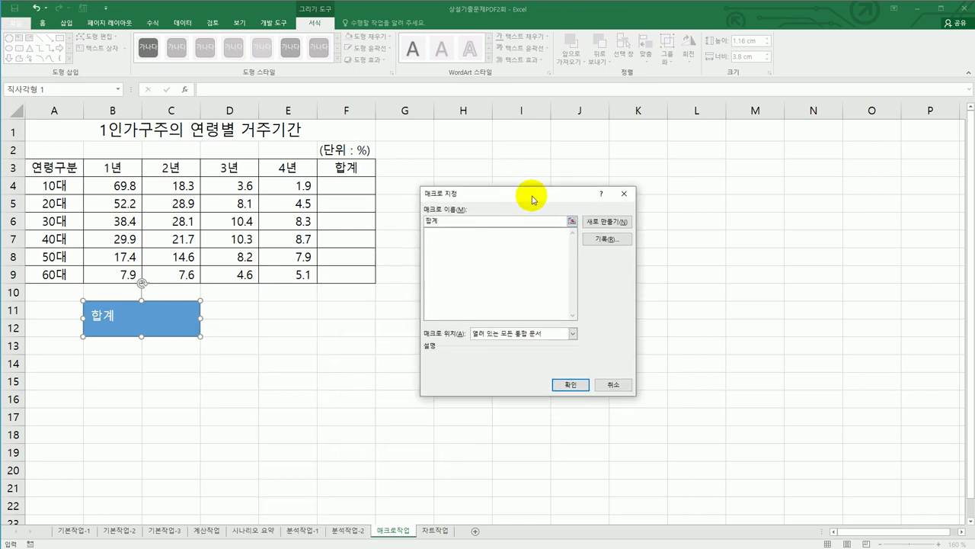
pyautogui.click(602, 241)
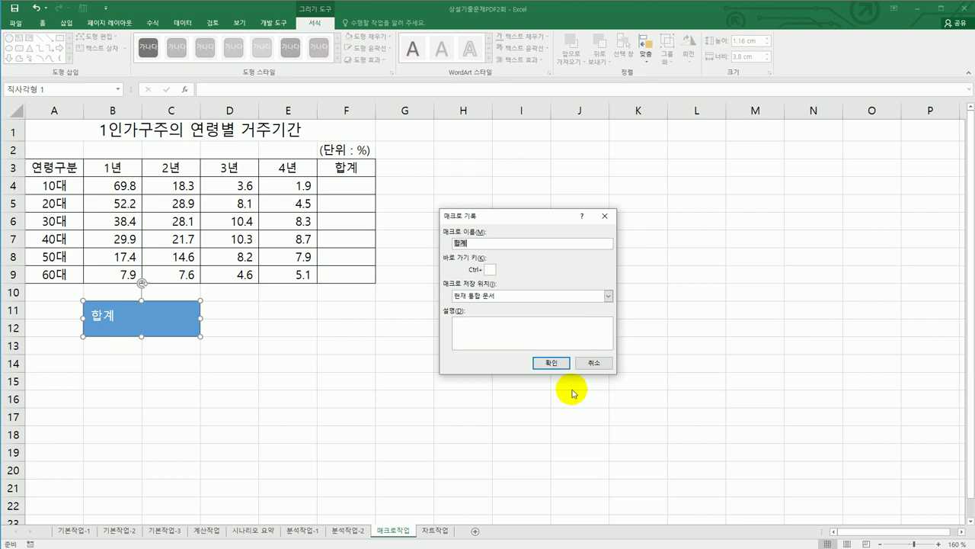
pyautogui.click(551, 364)
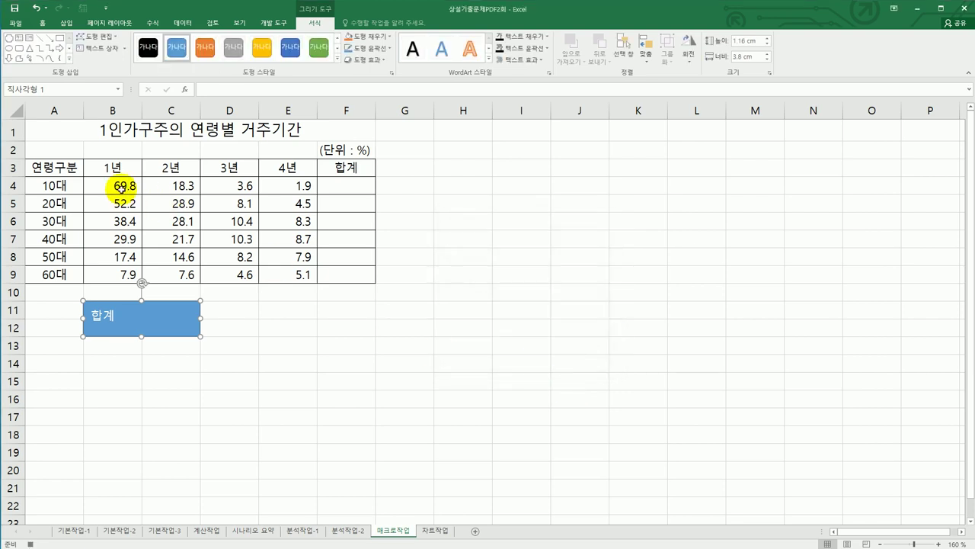
# Step: Fill the 합계 column F4:F9 with row sums by applying AutoSum to the range B4:F9
pyautogui.moveTo(120, 186); pyautogui.dragTo(332, 268)
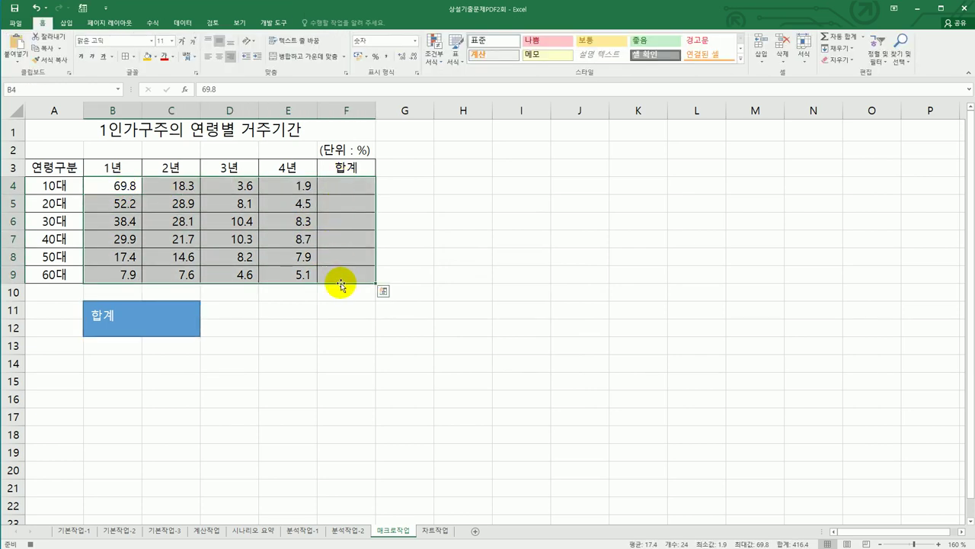
pyautogui.click(148, 23)
pyautogui.click(44, 61)
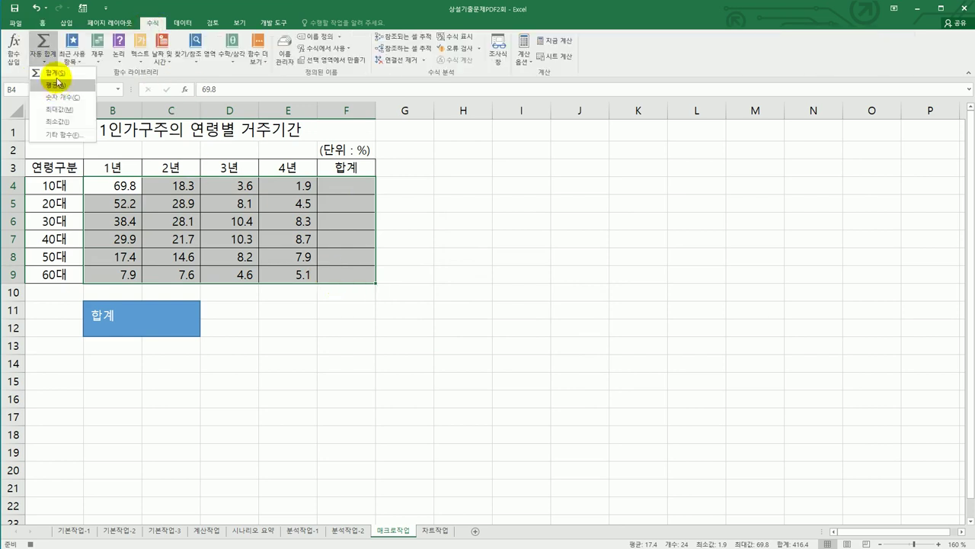
pyautogui.click(58, 77)
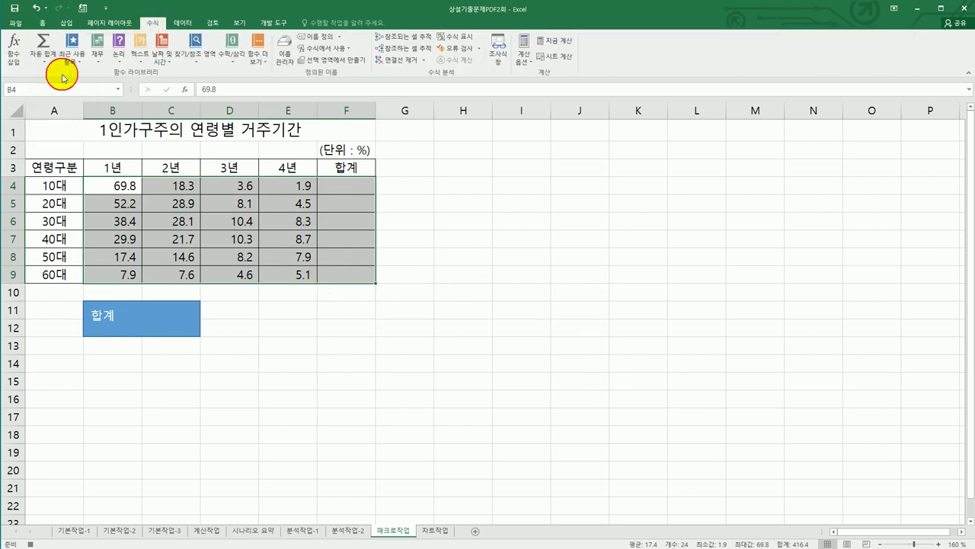
pyautogui.click(352, 187)
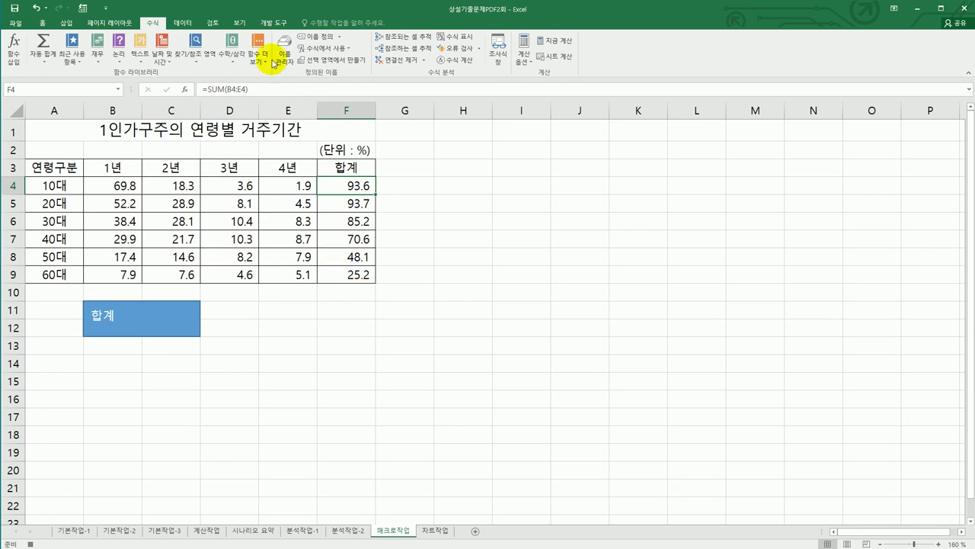
# Step: Stop recording the 합계 macro and select an empty cell outside the table
pyautogui.click(268, 22)
pyautogui.click(65, 36)
pyautogui.click(464, 323)
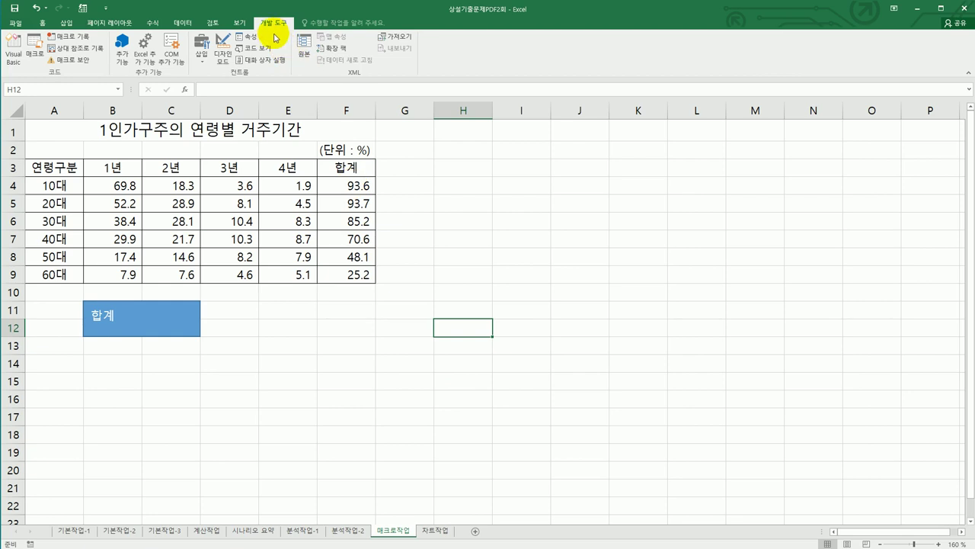
# Step: Insert a form-control button covering cells E11:F12 on the 매크로작업 sheet
pyautogui.click(200, 65)
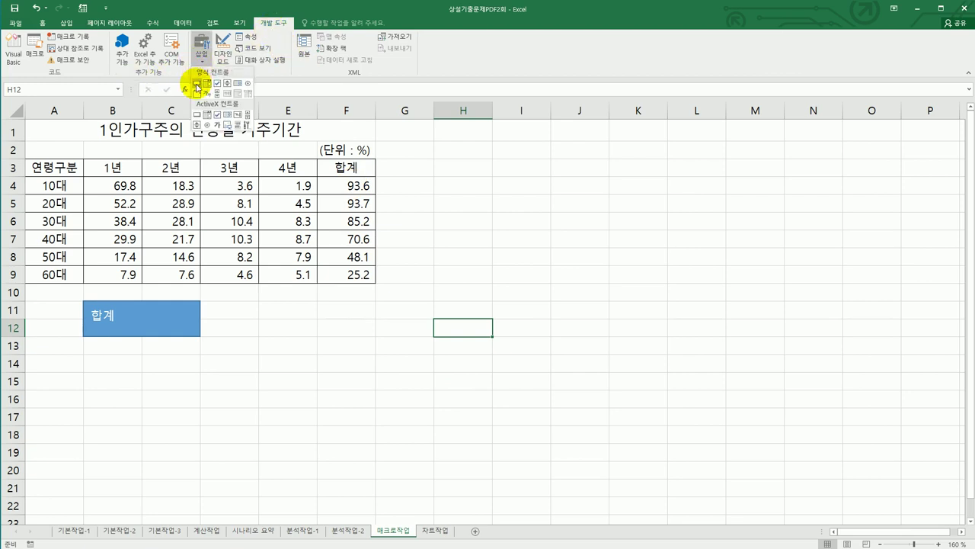
pyautogui.click(197, 85)
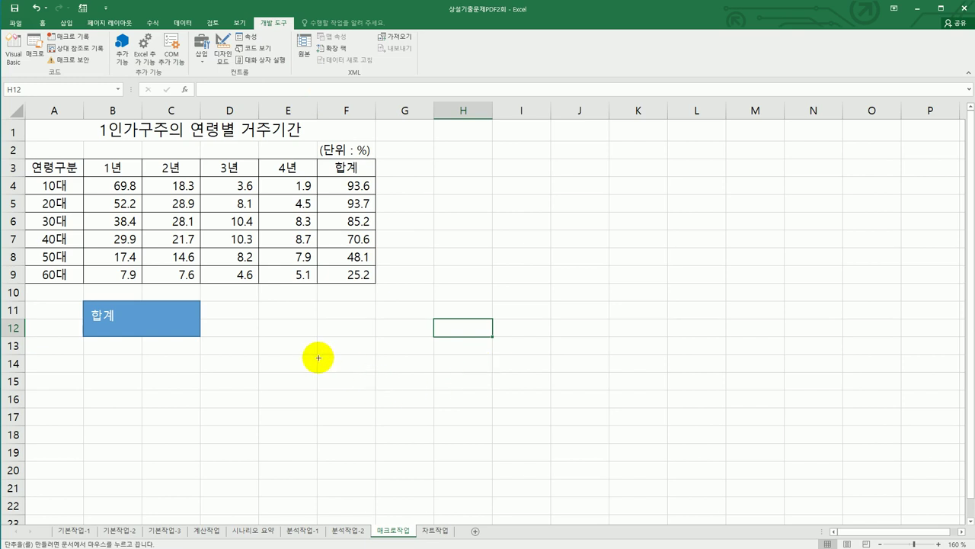
pyautogui.moveTo(259, 301); pyautogui.dragTo(356, 334)
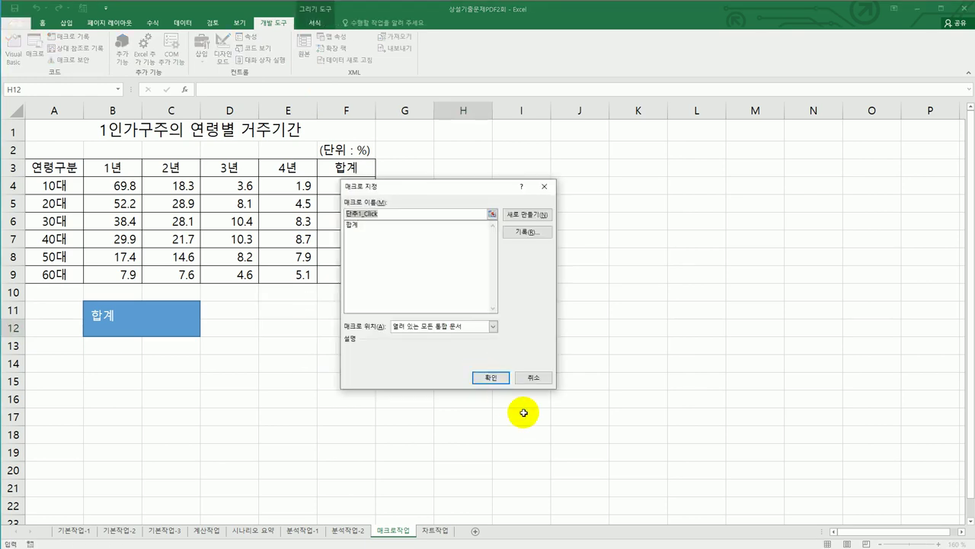
# Step: Assign a new macro named 서식 to the button and start recording it
pyautogui.write('서시')
pyautogui.click(526, 235)
pyautogui.moveTo(459, 211); pyautogui.dragTo(602, 208)
pyautogui.click(615, 349)
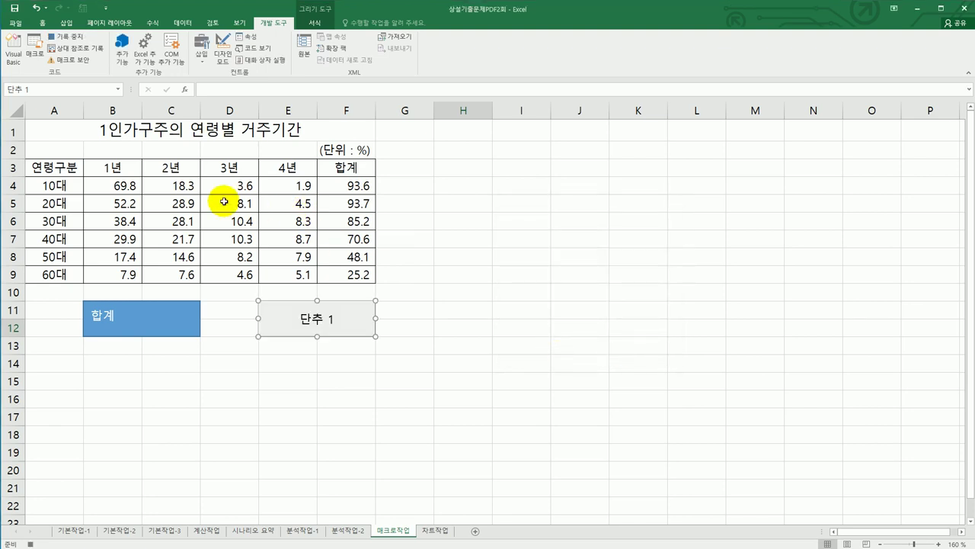
# Step: Format the header row A3:F3 with the standard purple fill and standard yellow font color
pyautogui.moveTo(55, 167); pyautogui.dragTo(320, 167)
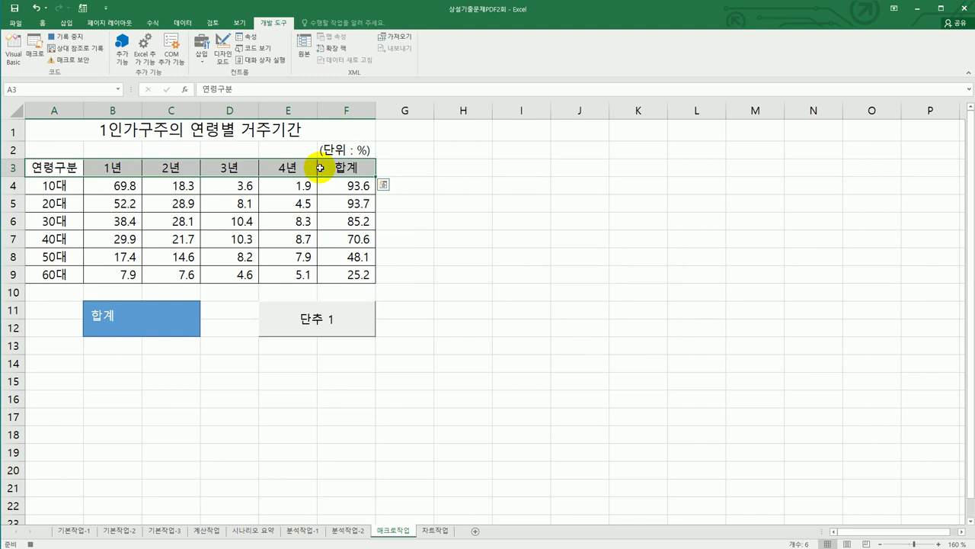
pyautogui.click(44, 23)
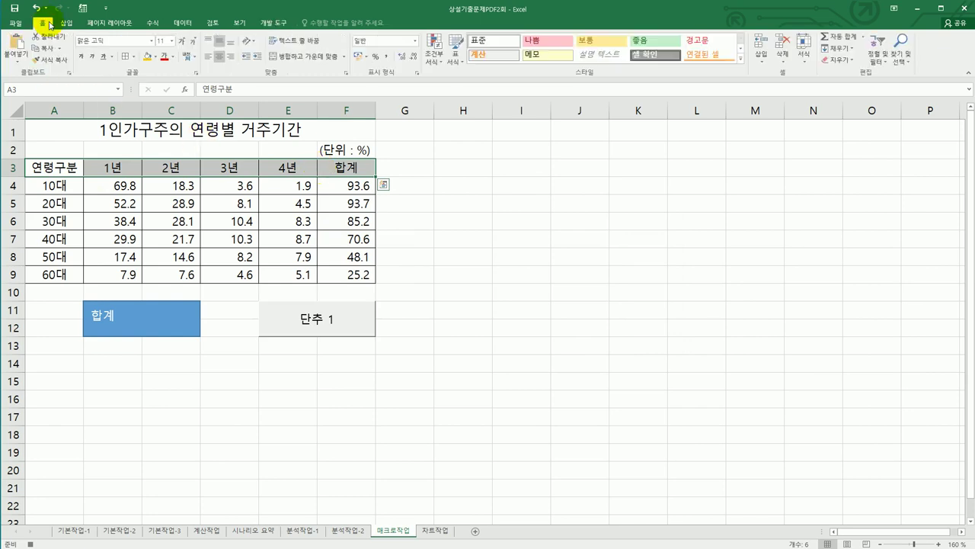
pyautogui.click(157, 60)
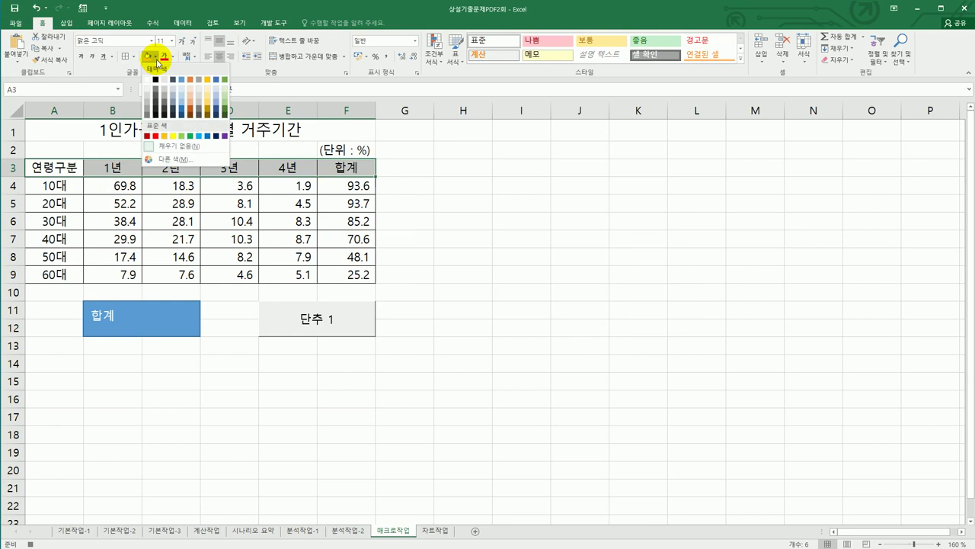
pyautogui.click(225, 136)
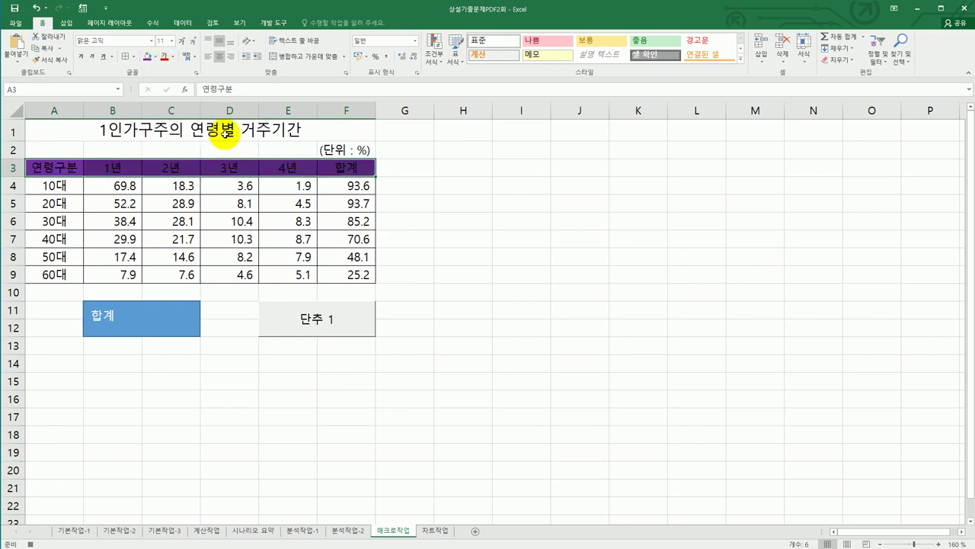
pyautogui.click(174, 57)
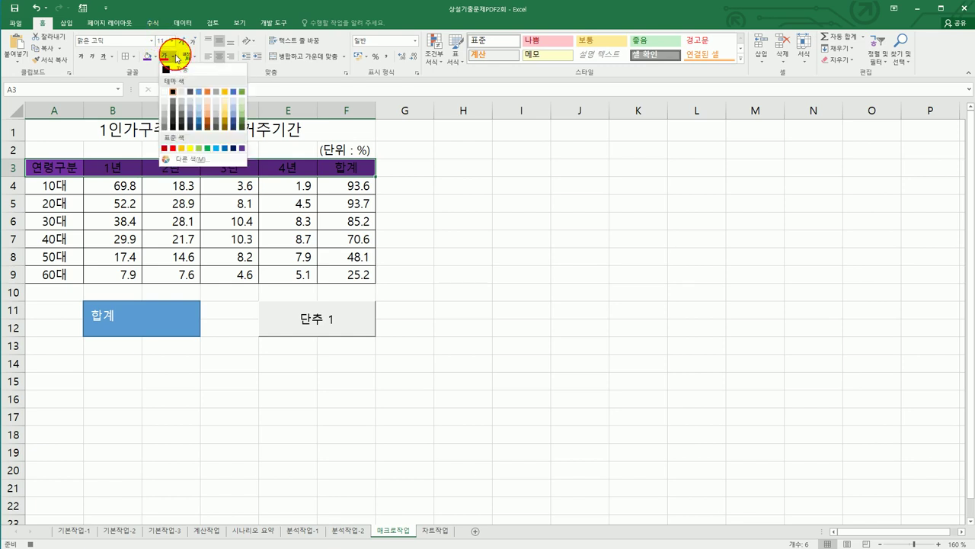
pyautogui.click(189, 148)
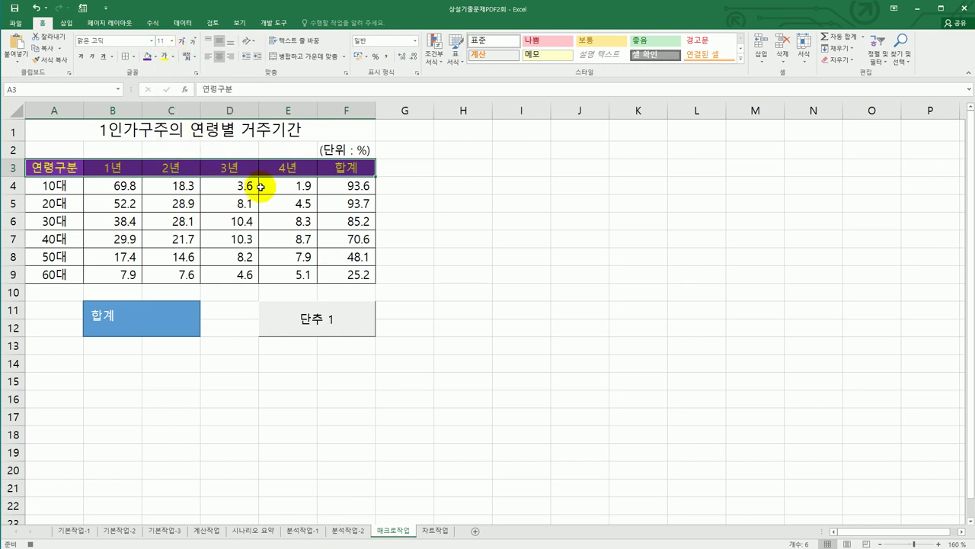
# Step: Stop recording the formatting macro and select an empty cell outside the table
pyautogui.click(341, 167)
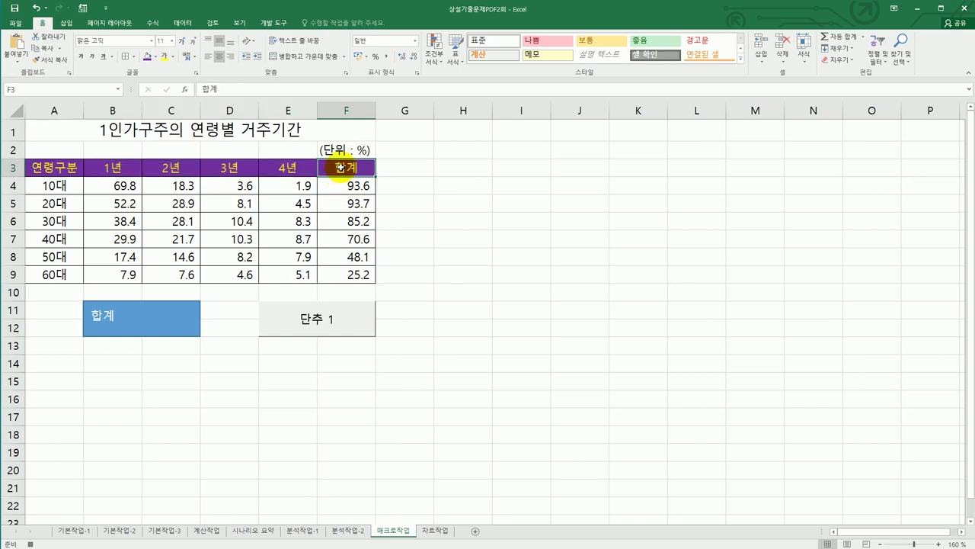
pyautogui.click(269, 27)
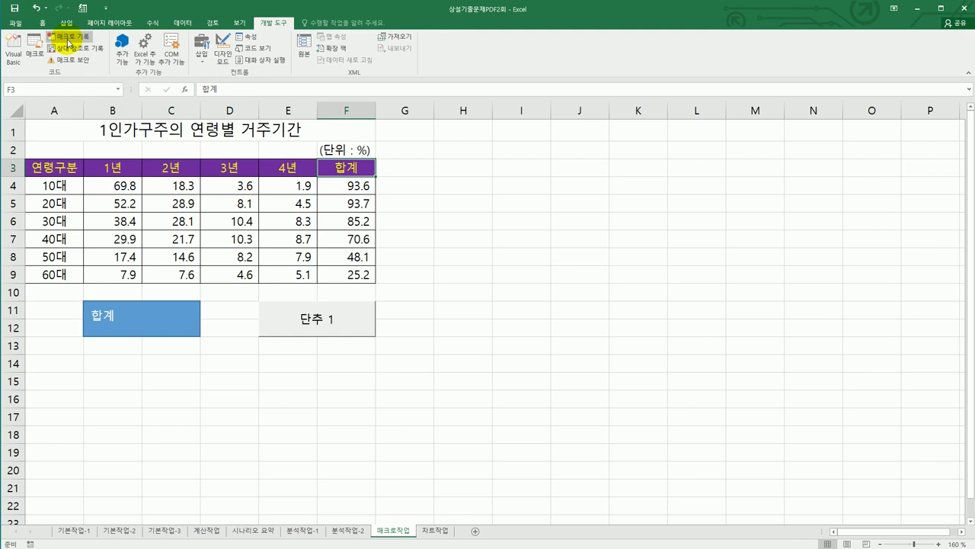
pyautogui.click(457, 375)
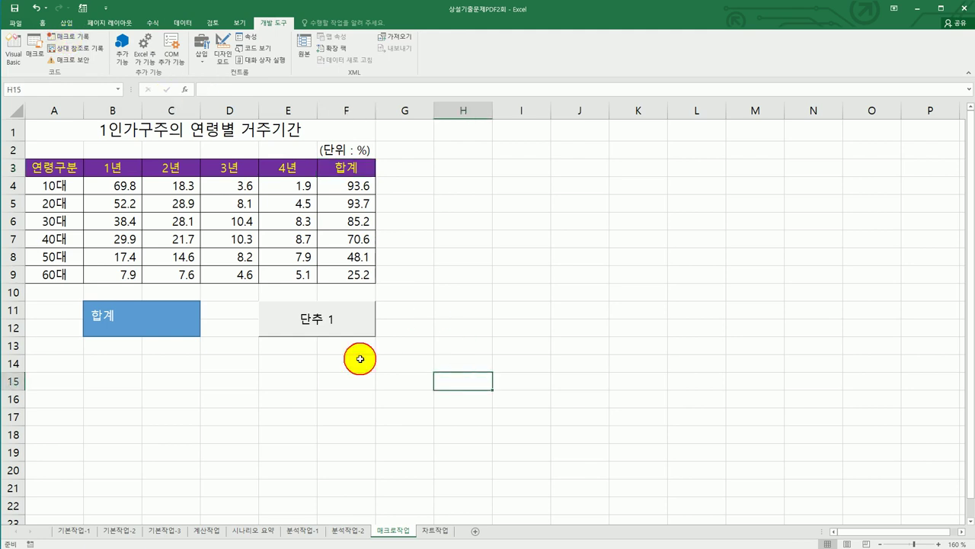
# Step: Change the label of the new form button to 서식
pyautogui.rightClick(320, 321)
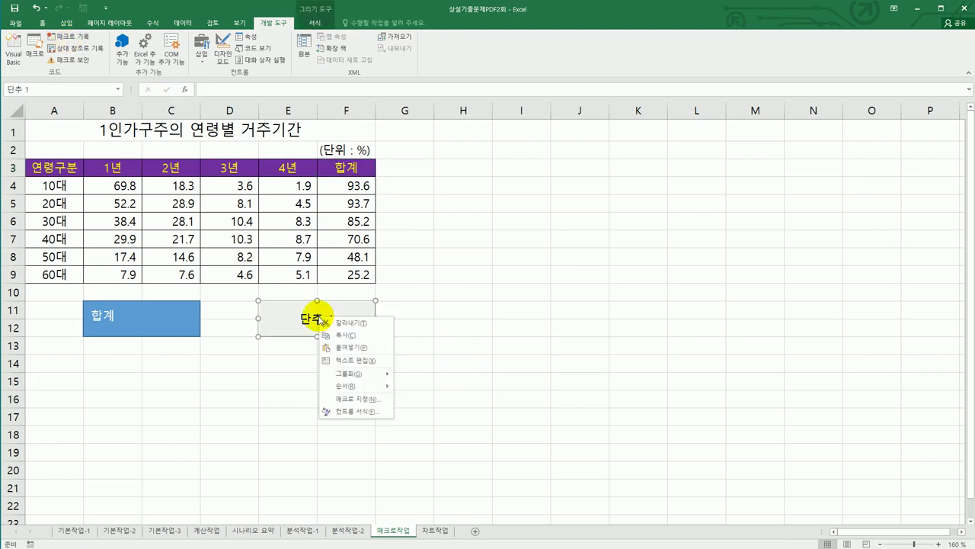
pyautogui.click(371, 366)
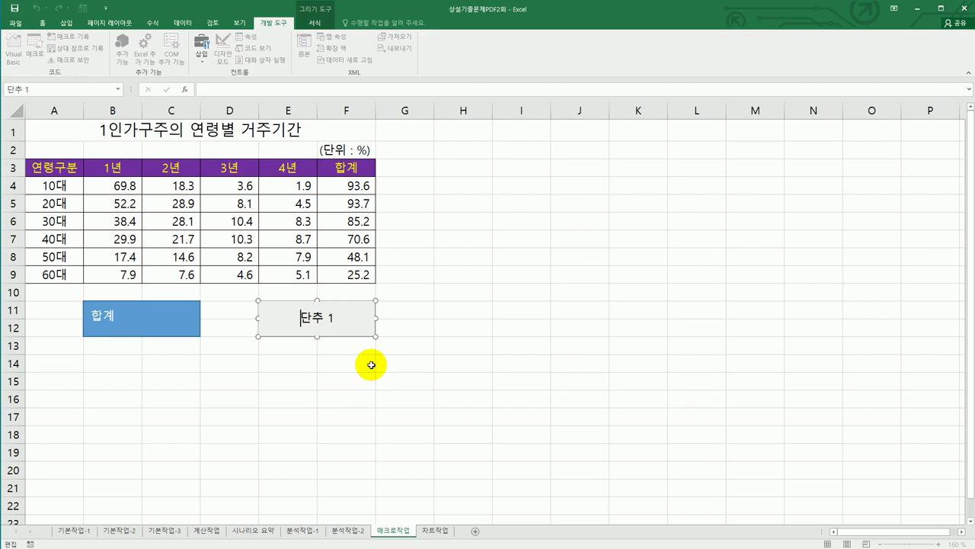
pyautogui.hotkey('ctrl', 'a')
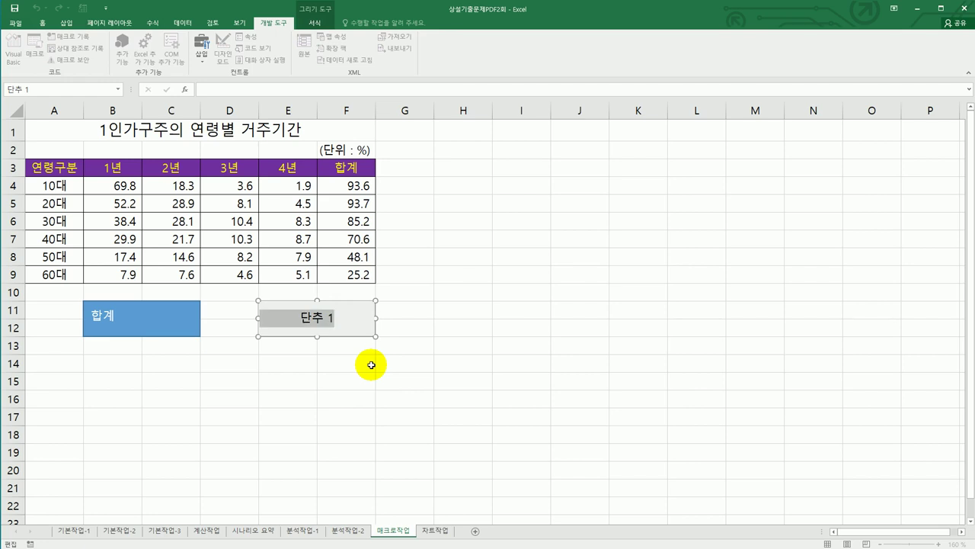
pyautogui.write('서식')
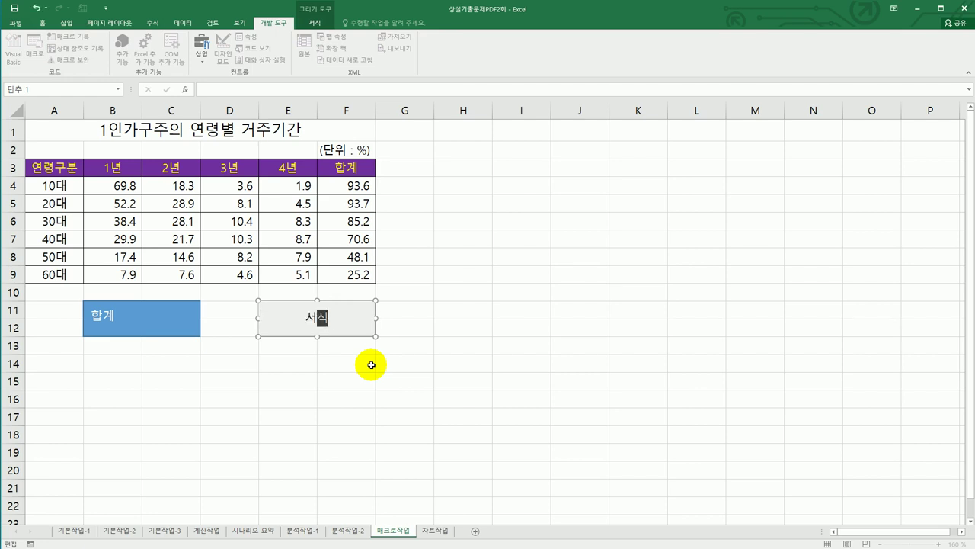
pyautogui.click(371, 365)
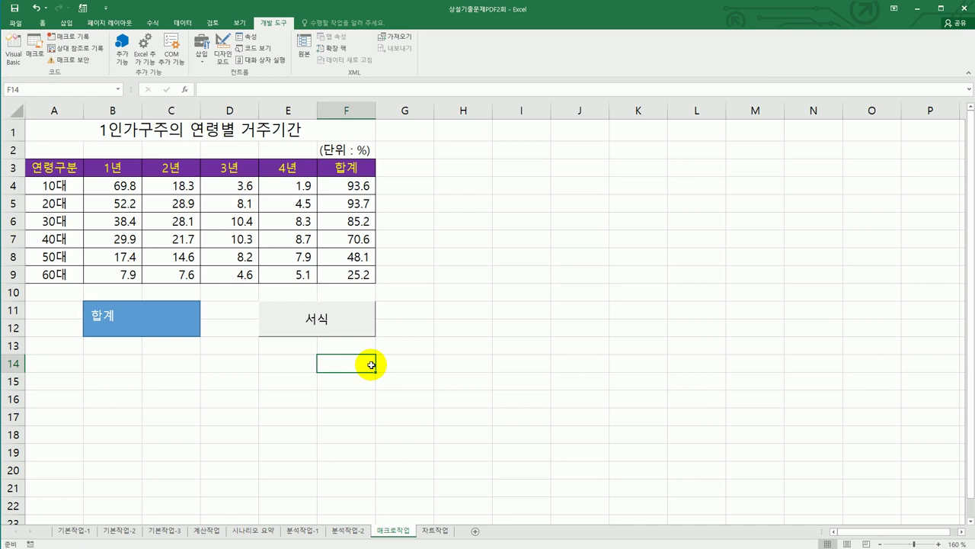
# Step: Go to the 차트작업 sheet and compare the 중간고사 column chart with the 성적 현황(교양) data table
pyautogui.click(436, 532)
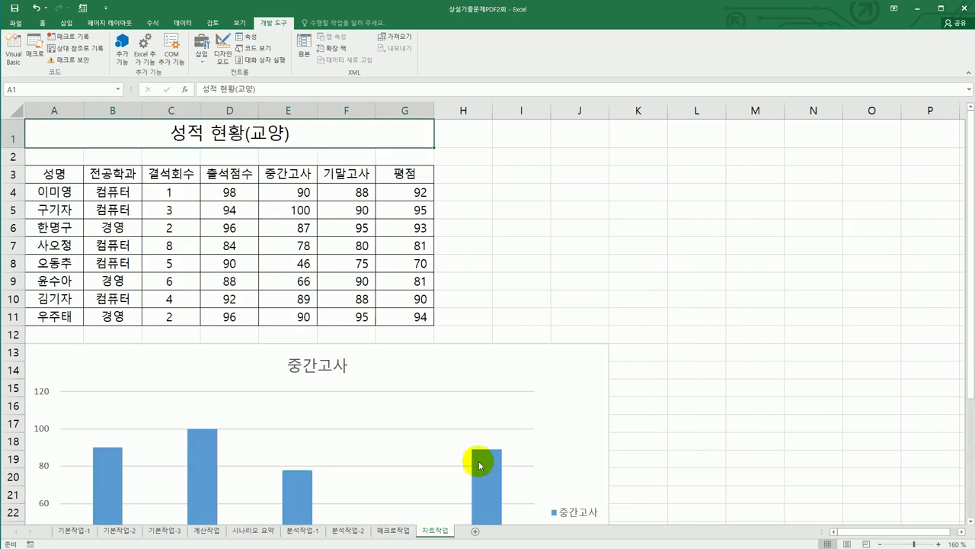
pyautogui.click(655, 418)
pyautogui.scroll(-3, 657, 420)
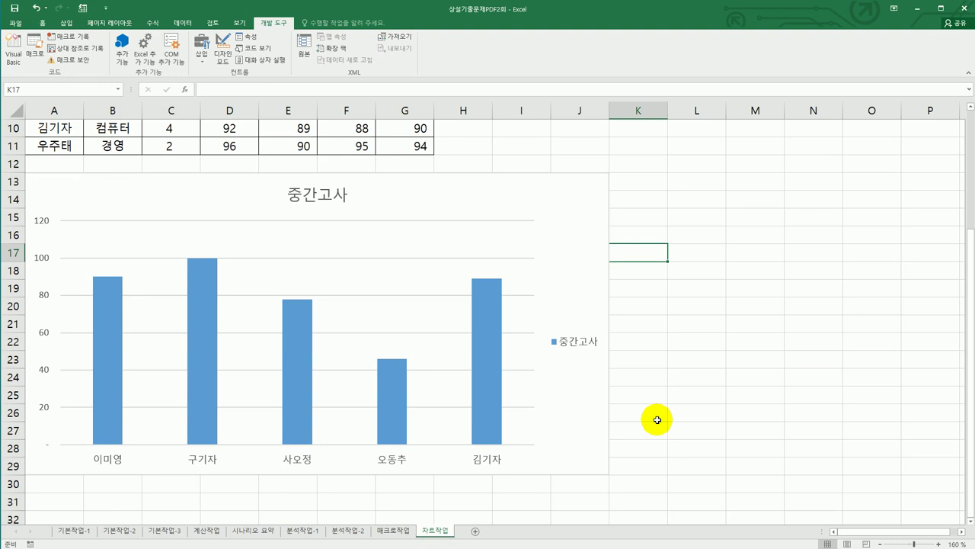
pyautogui.scroll(3, 656, 420)
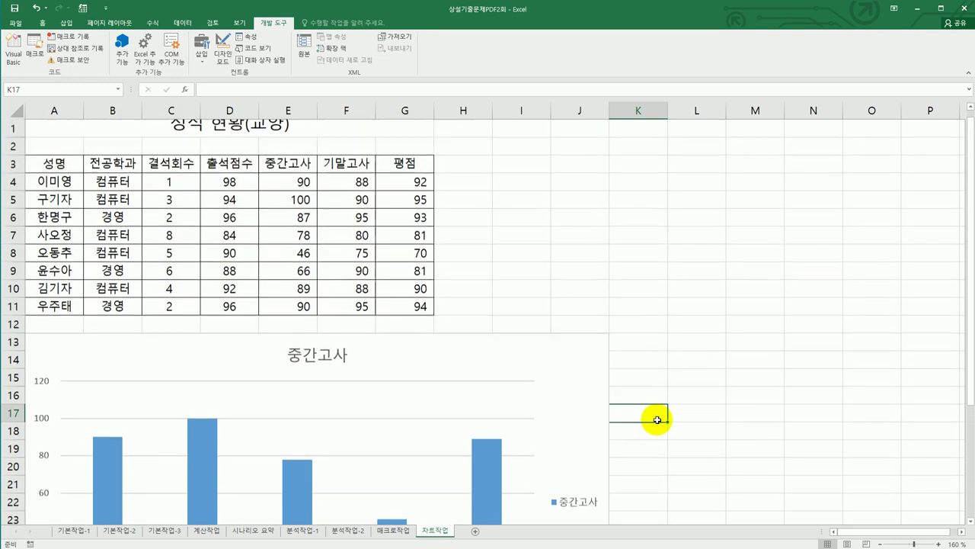
pyautogui.click(569, 402)
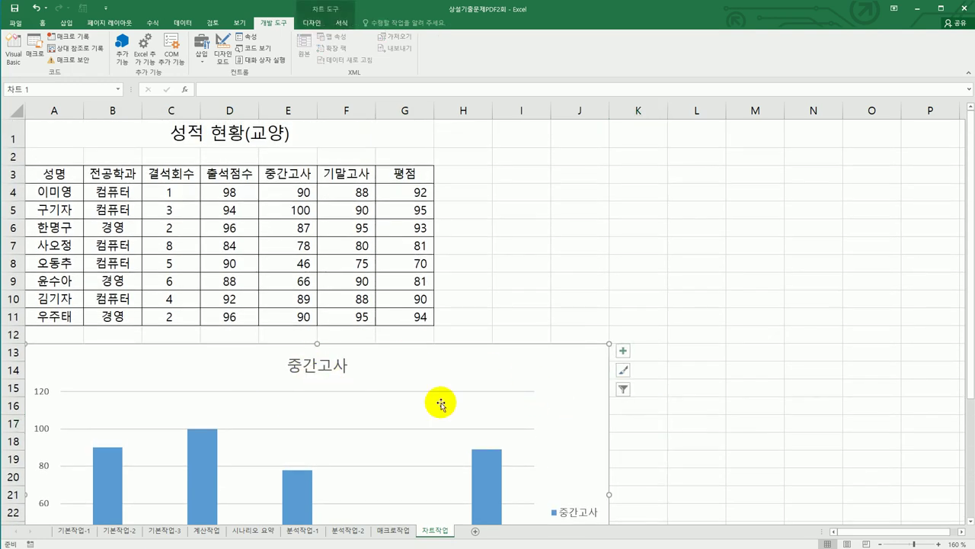
pyautogui.scroll(-1, 423, 429)
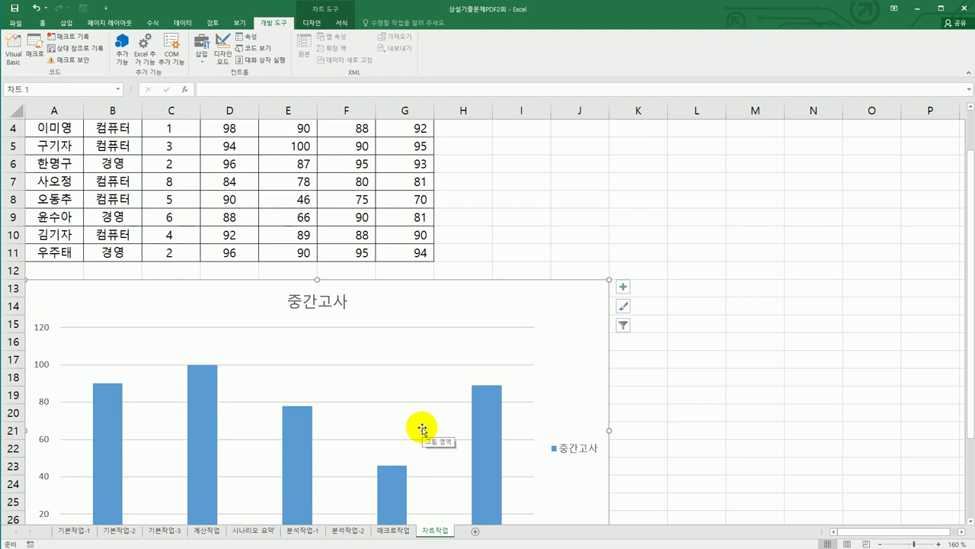
pyautogui.scroll(-1, 422, 429)
pyautogui.scroll(2, 422, 429)
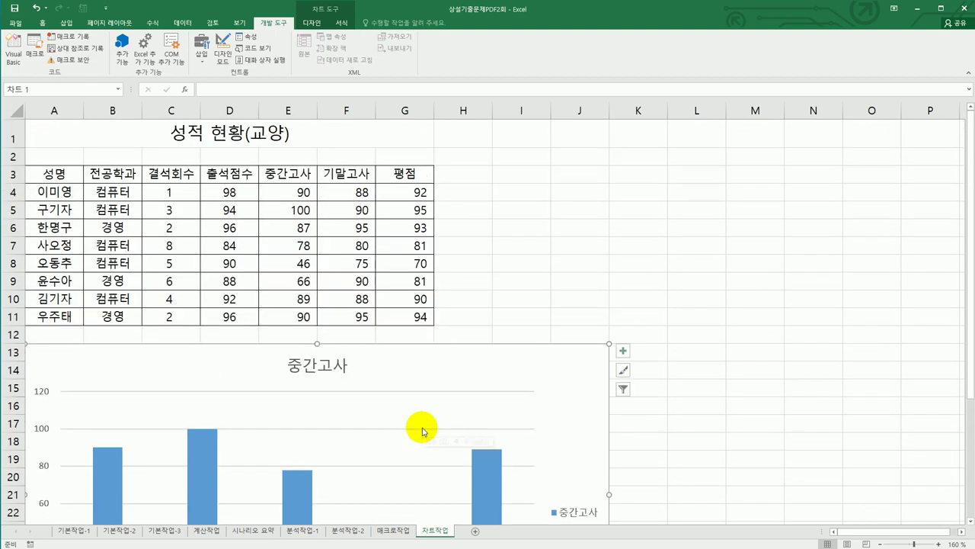
pyautogui.scroll(-3, 422, 429)
pyautogui.scroll(2, 422, 429)
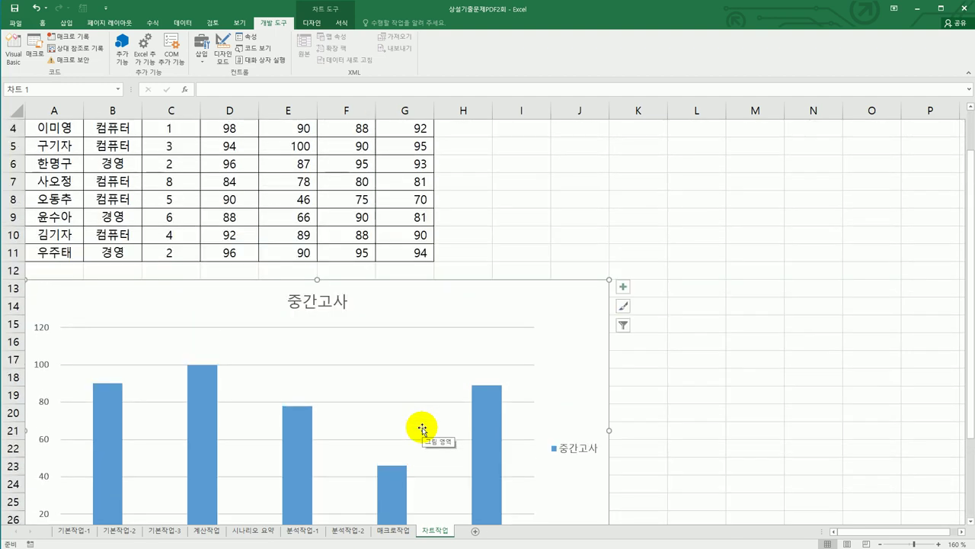
pyautogui.scroll(-1, 422, 429)
pyautogui.scroll(-1, 422, 429)
pyautogui.scroll(1, 422, 429)
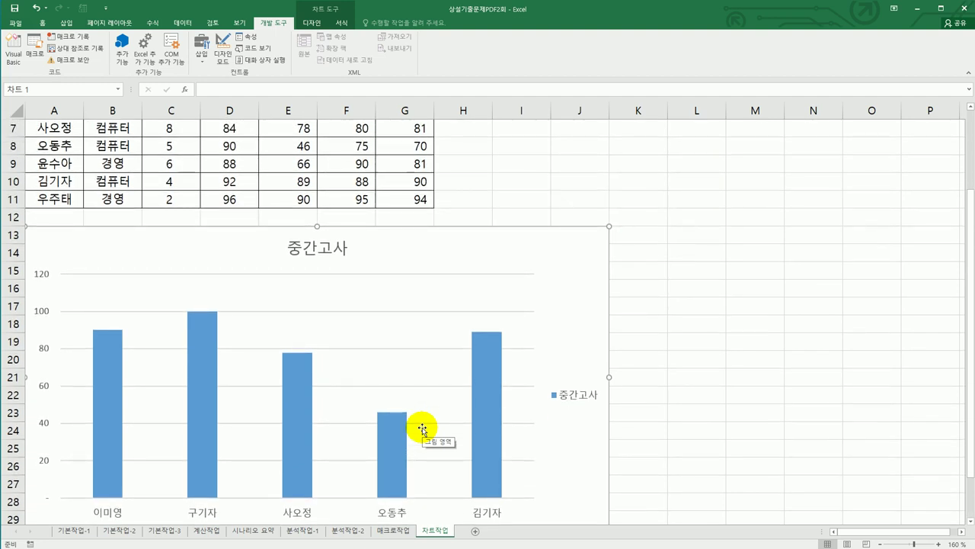
pyautogui.scroll(-1, 423, 429)
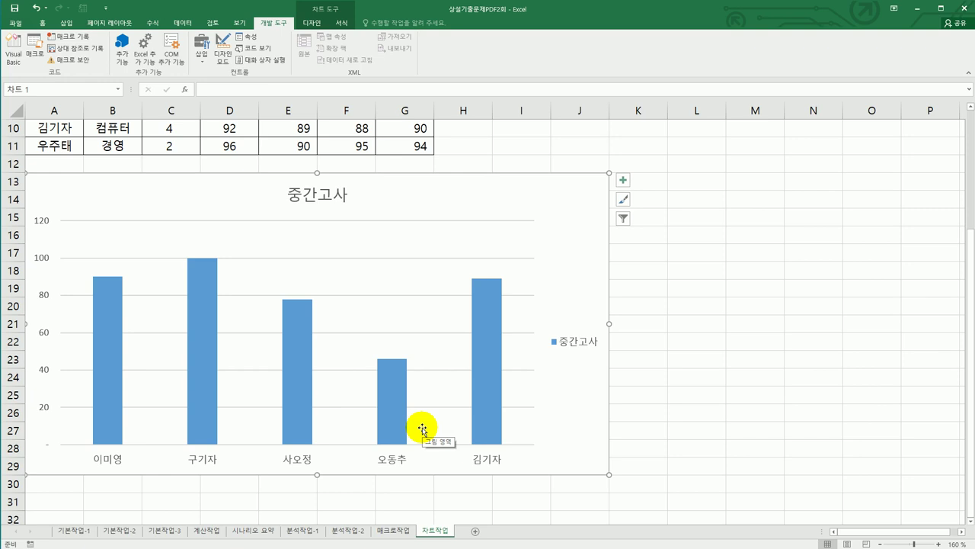
pyautogui.scroll(3, 422, 431)
pyautogui.moveTo(355, 173); pyautogui.dragTo(355, 206)
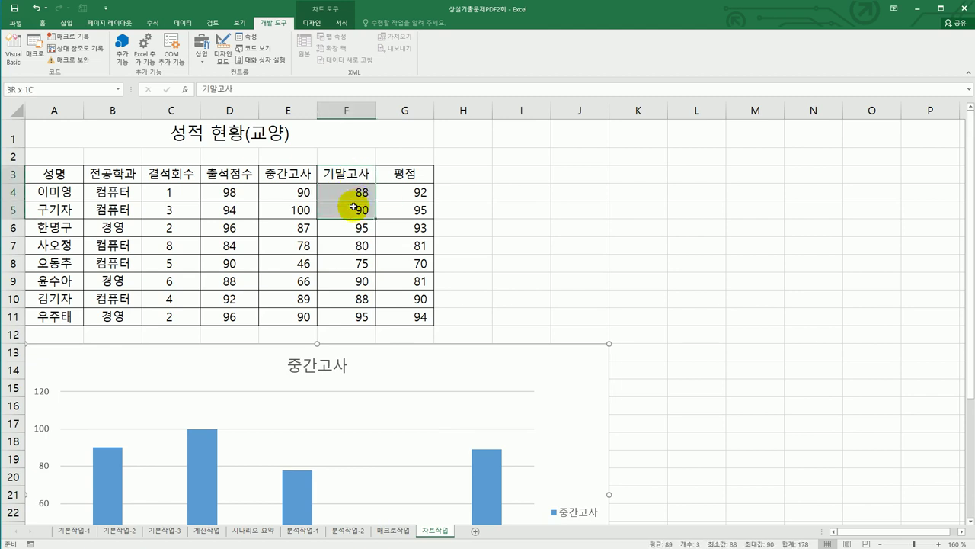
pyautogui.moveTo(354, 207); pyautogui.dragTo(355, 207)
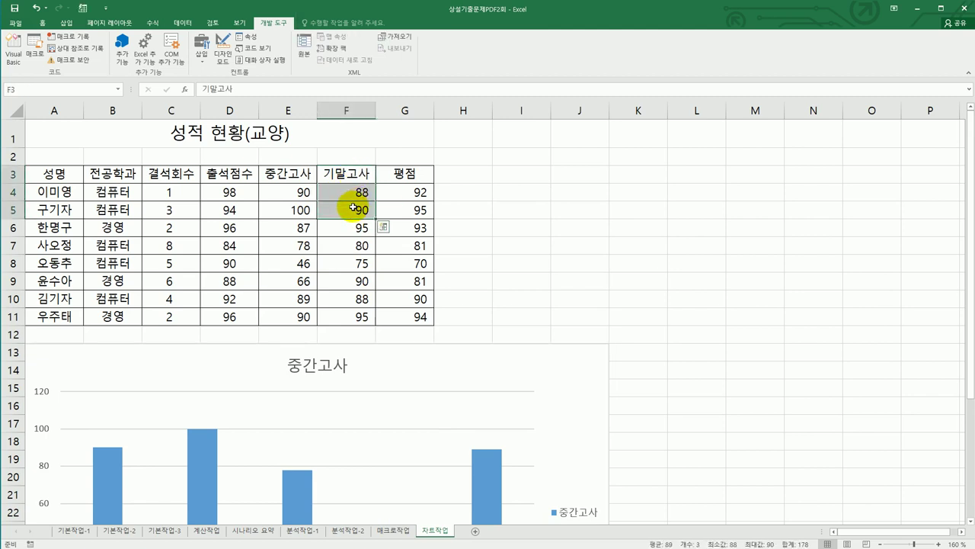
pyautogui.moveTo(352, 250); pyautogui.dragTo(352, 272)
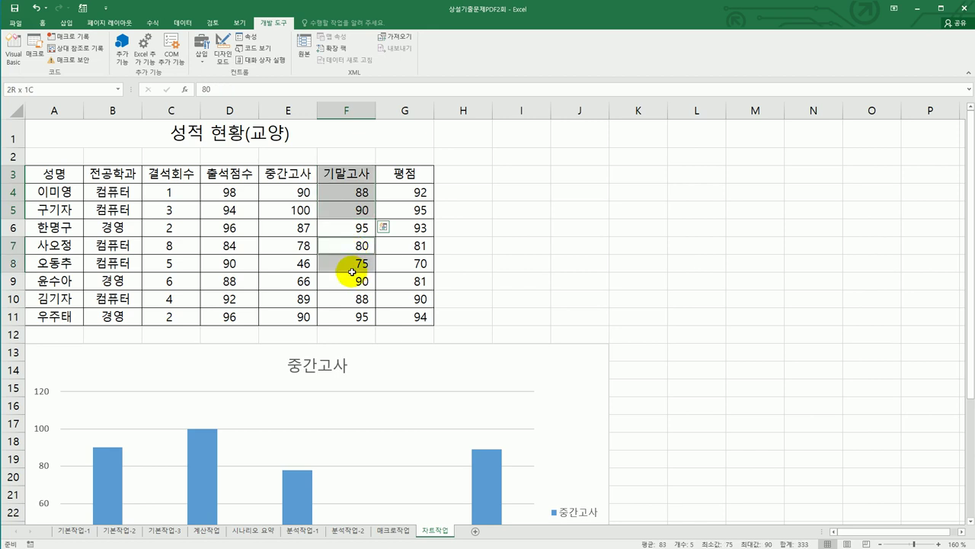
pyautogui.keyDown('ctrl'); pyautogui.click(352, 318); pyautogui.keyUp('ctrl')
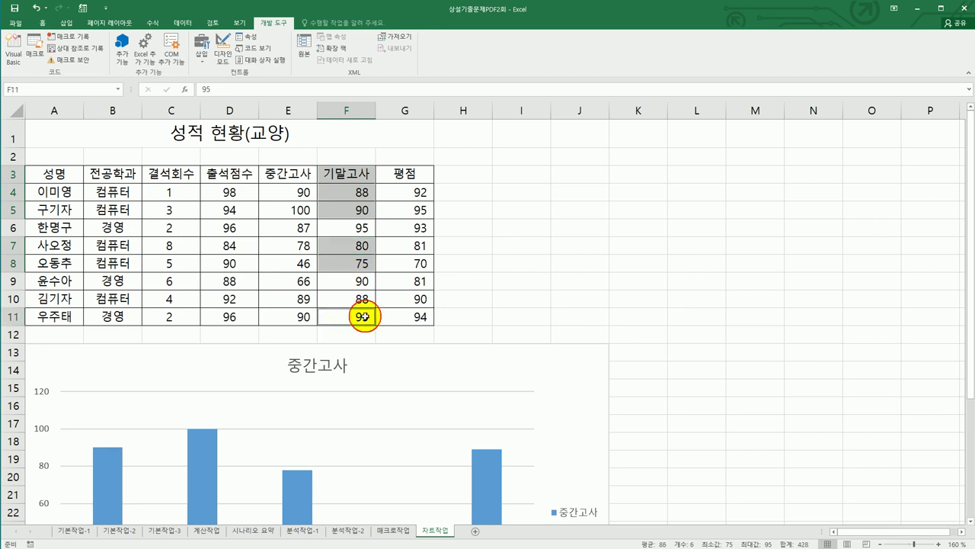
pyautogui.click(619, 292)
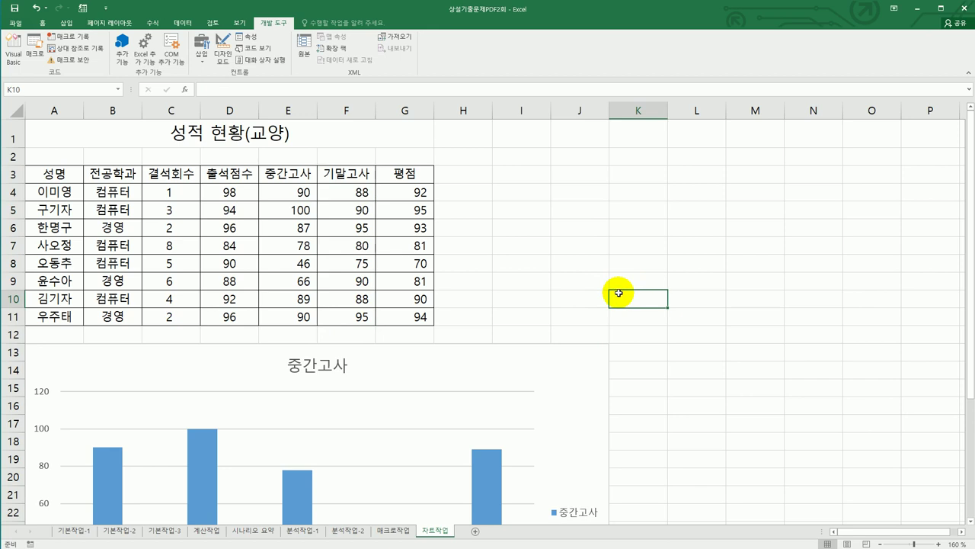
# Step: Copy the 기말고사 header and the 컴퓨터 students' scores (F3:F5, F7:F8, F10) into the chart as a new series
pyautogui.moveTo(358, 174); pyautogui.dragTo(359, 210)
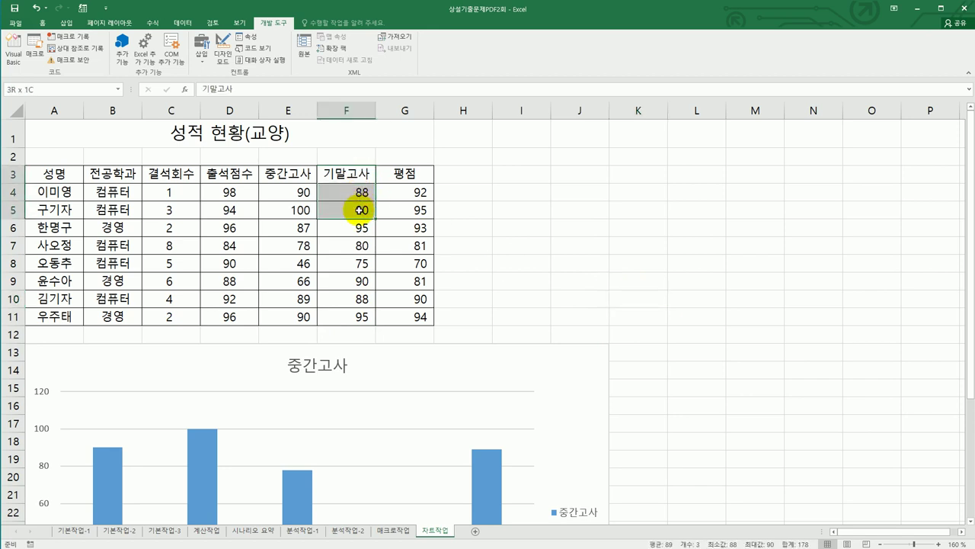
pyautogui.moveTo(359, 210); pyautogui.dragTo(358, 210)
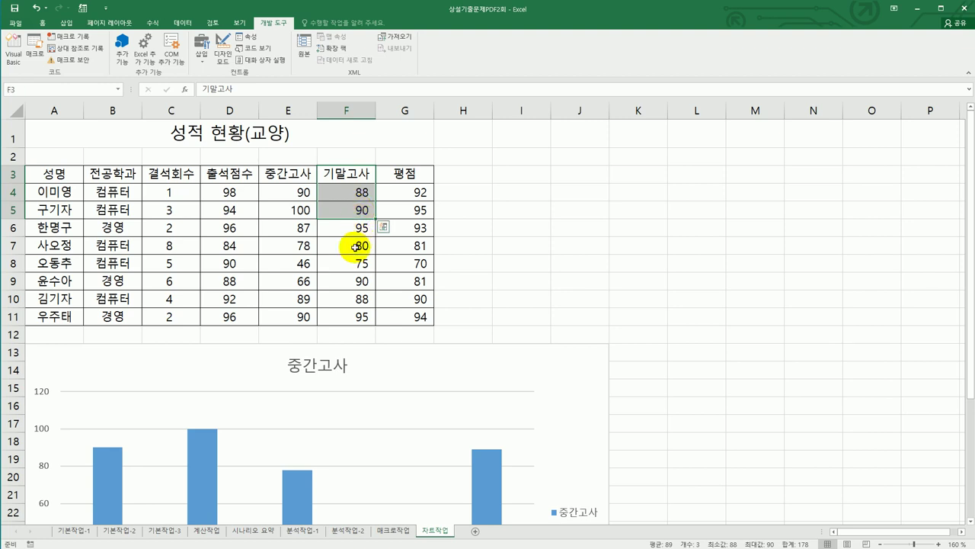
pyautogui.keyDown('ctrl'); pyautogui.moveTo(356, 245); pyautogui.dragTo(356, 263); pyautogui.keyUp('ctrl')
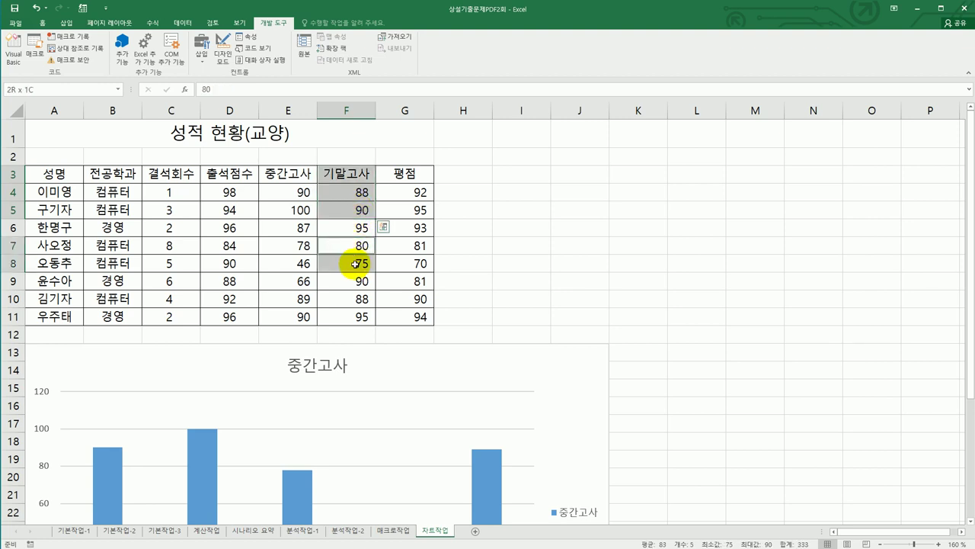
pyautogui.keyDown('ctrl'); pyautogui.click(355, 298); pyautogui.keyUp('ctrl')
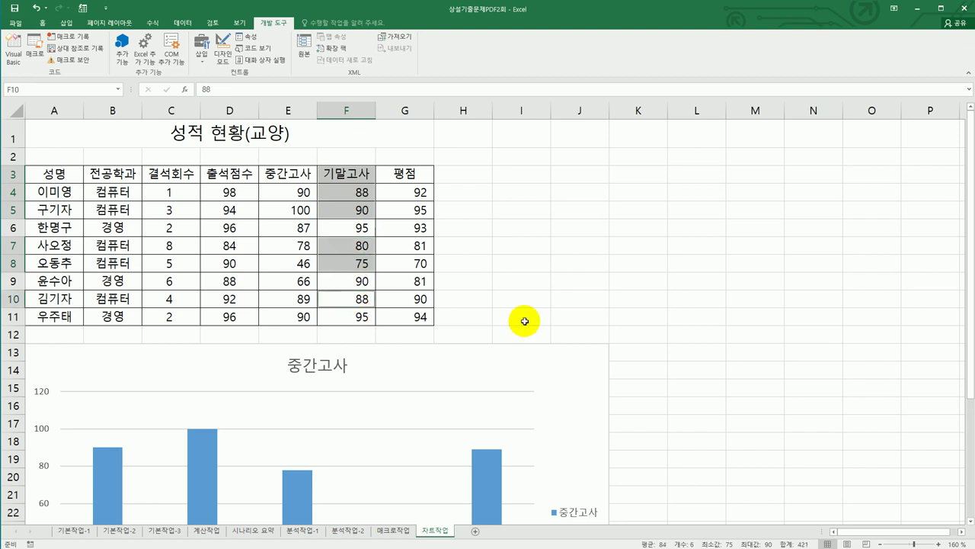
pyautogui.hotkey('ctrl', 'c')
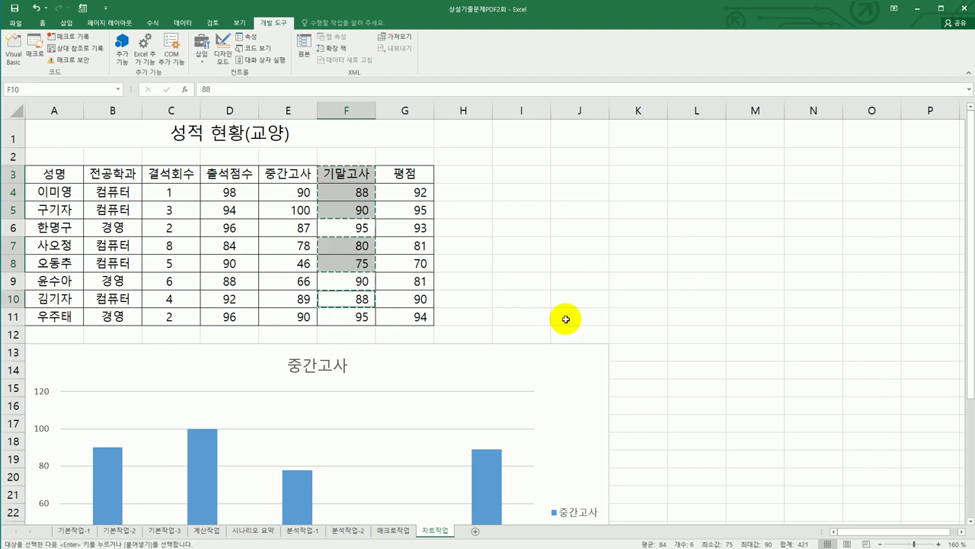
pyautogui.scroll(-2, 659, 307)
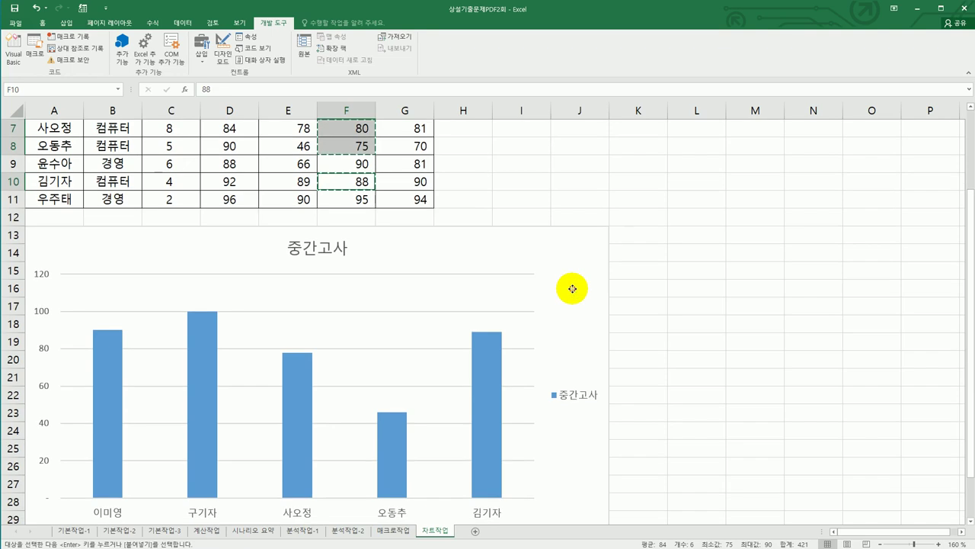
pyautogui.click(580, 299)
pyautogui.hotkey('ctrl', 'v')
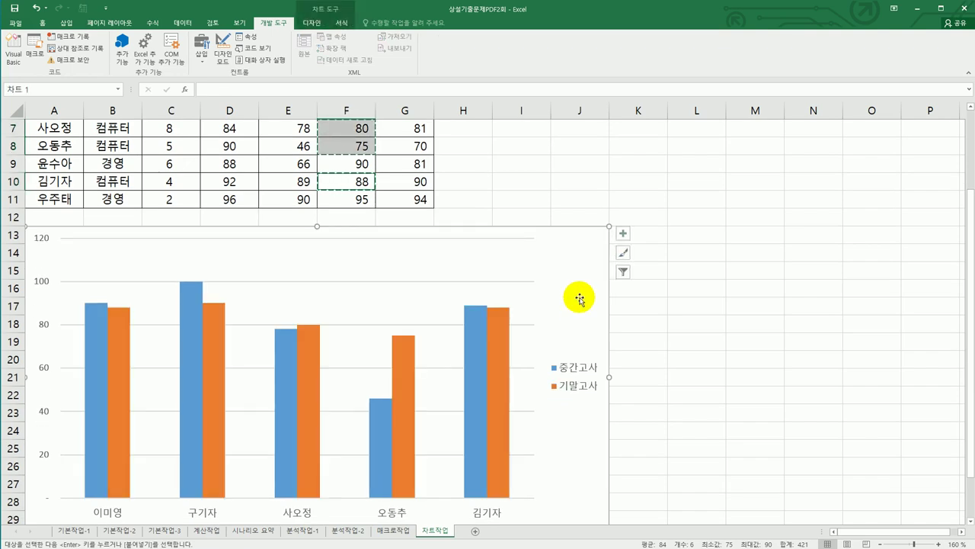
# Step: Review the chart's series and category labels in its data source settings and leave without making changes
pyautogui.scroll(1, 579, 299)
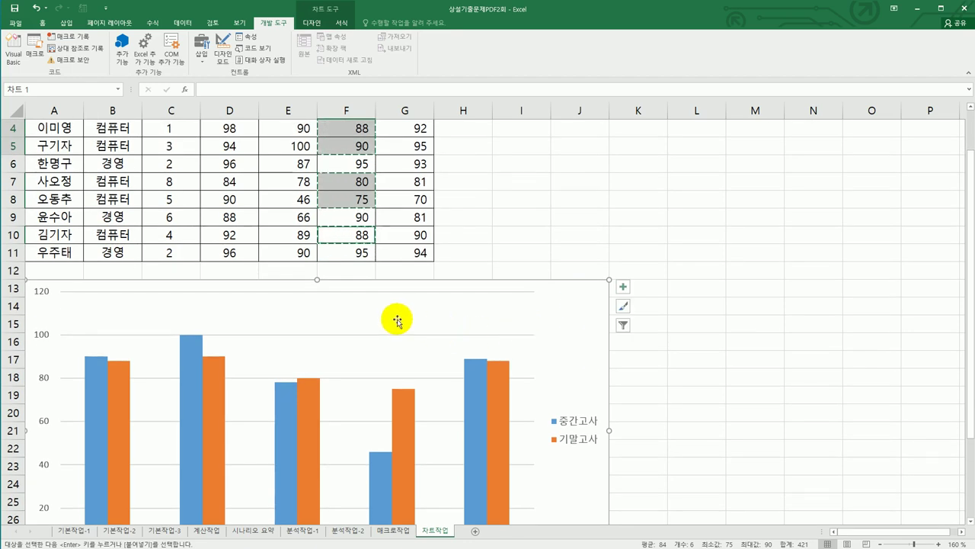
pyautogui.rightClick(396, 320)
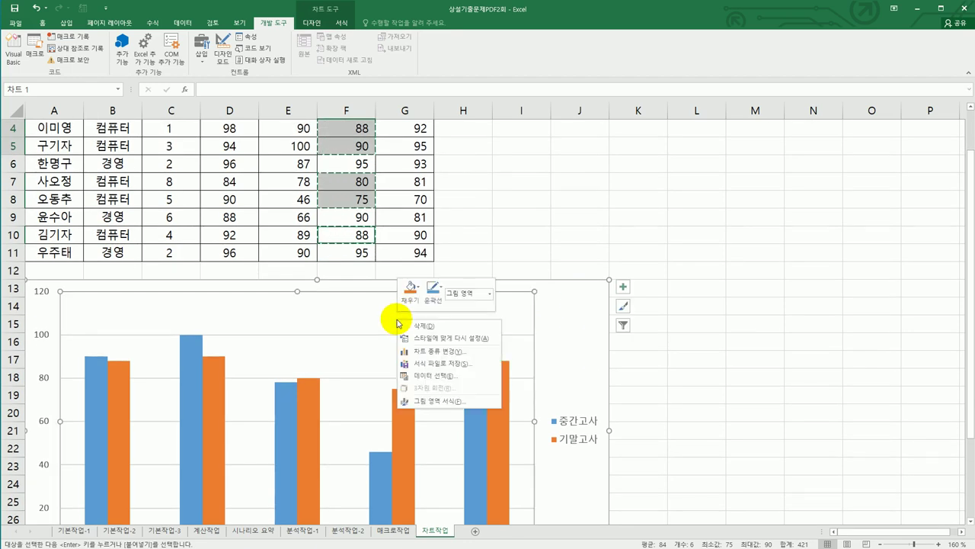
pyautogui.click(481, 377)
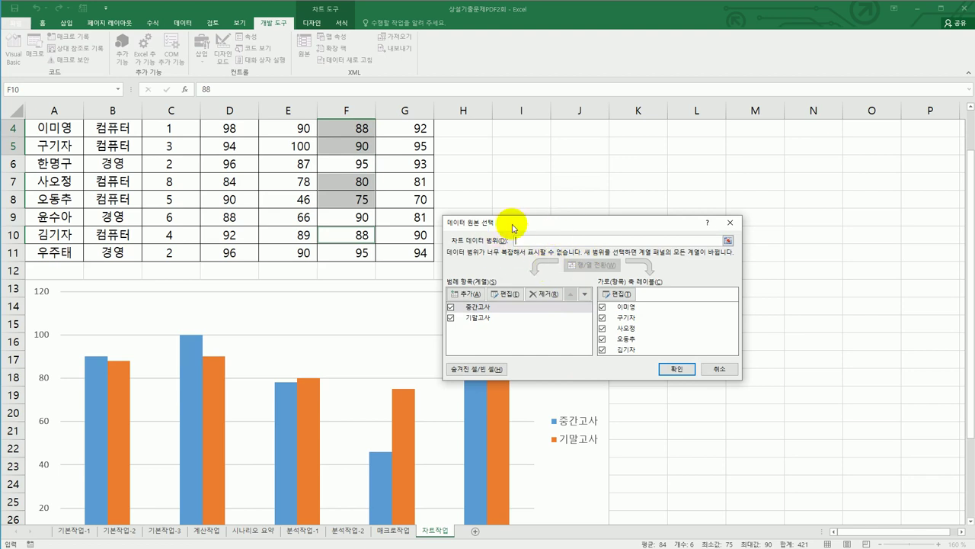
pyautogui.click(717, 374)
pyautogui.click(720, 394)
pyautogui.scroll(-1, 722, 396)
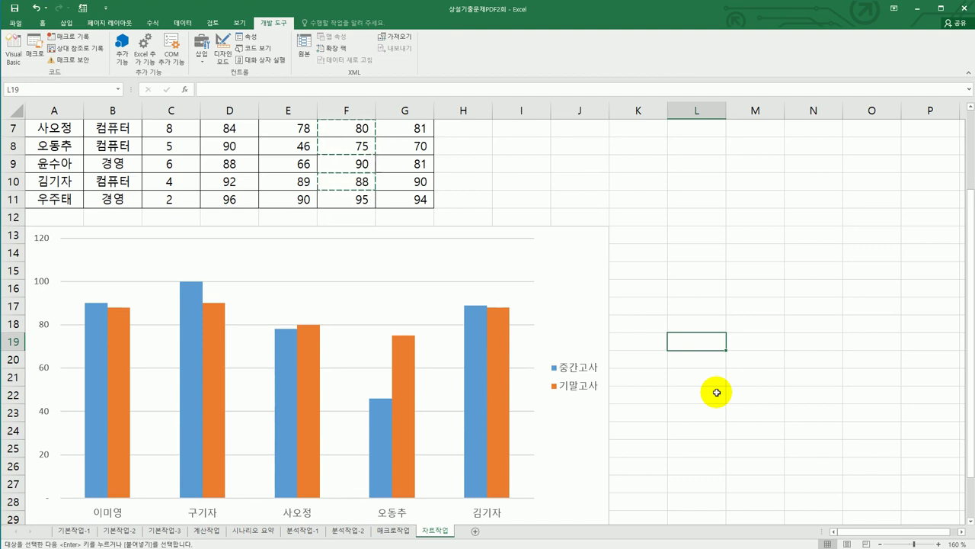
# Step: Add a chart title reading 컴퓨터 전공의 성적현황 above the plot area
pyautogui.click(612, 301)
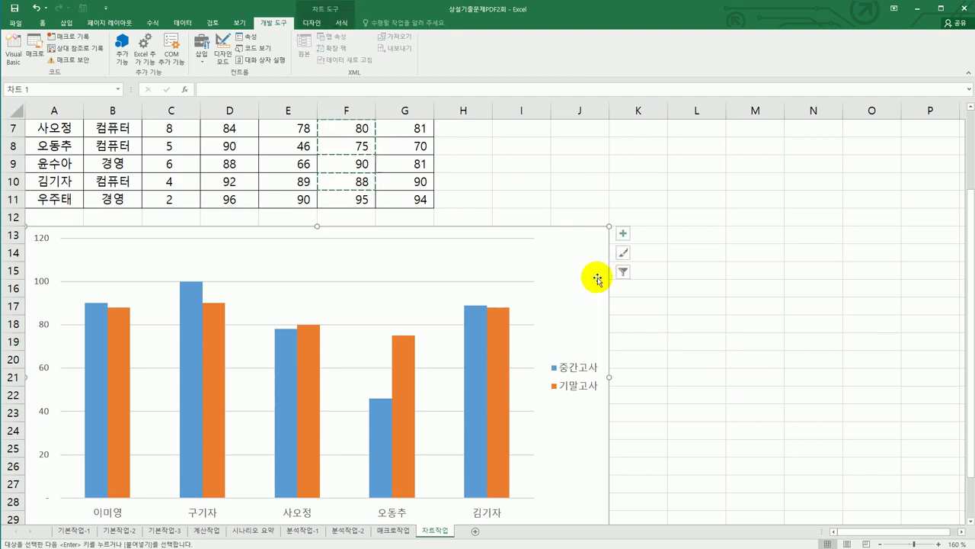
pyautogui.scroll(-1, 611, 300)
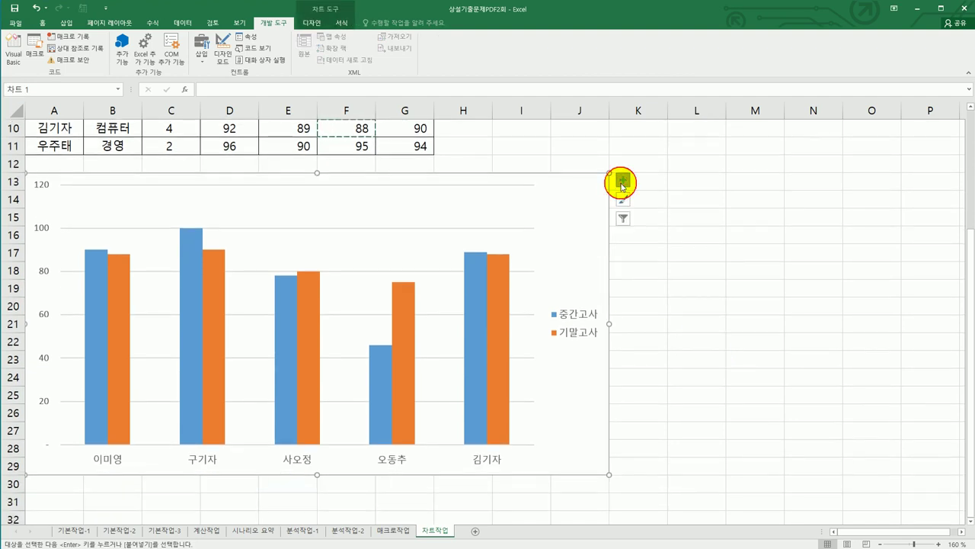
pyautogui.click(622, 180)
pyautogui.click(674, 209)
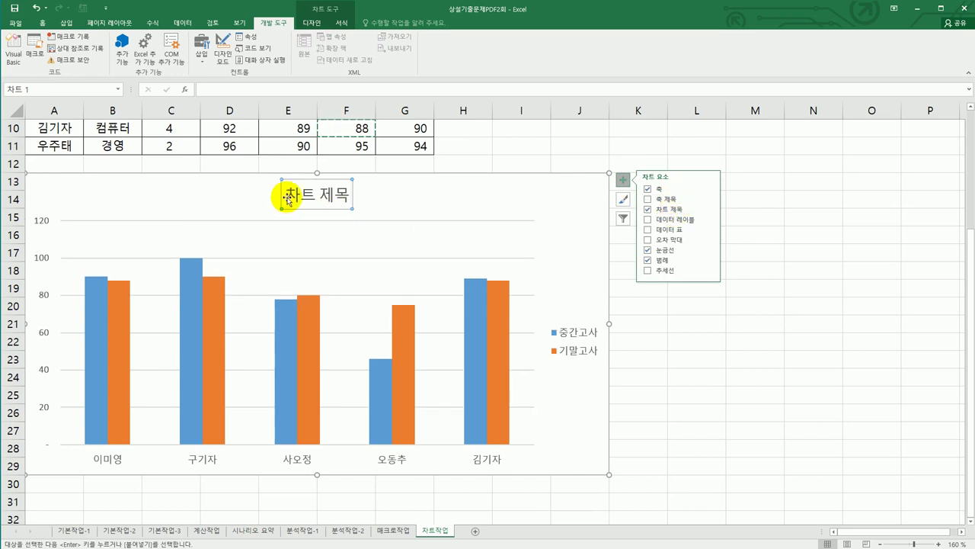
pyautogui.moveTo(282, 196); pyautogui.dragTo(357, 196)
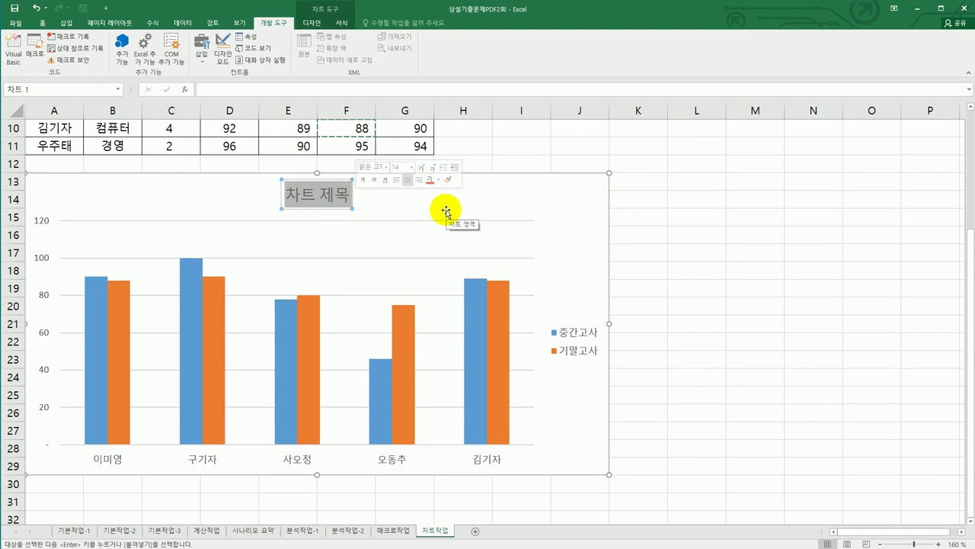
pyautogui.write('컴퓨터')
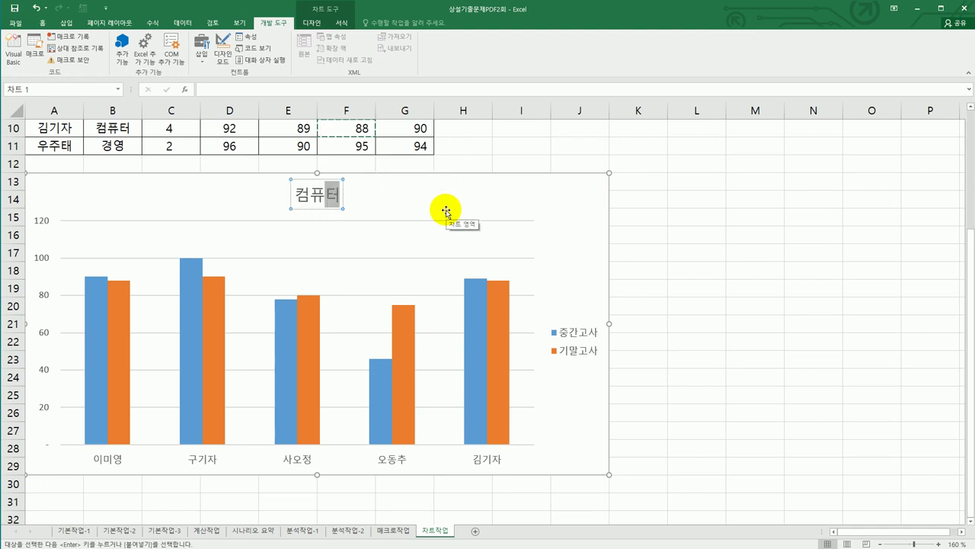
pyautogui.write(' 전공의')
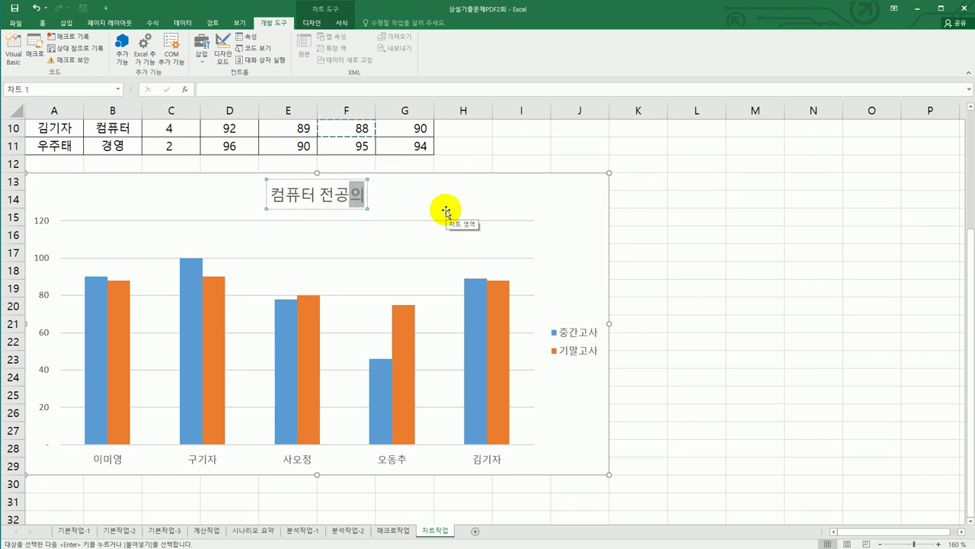
pyautogui.press('Right')
pyautogui.write('성적현황')
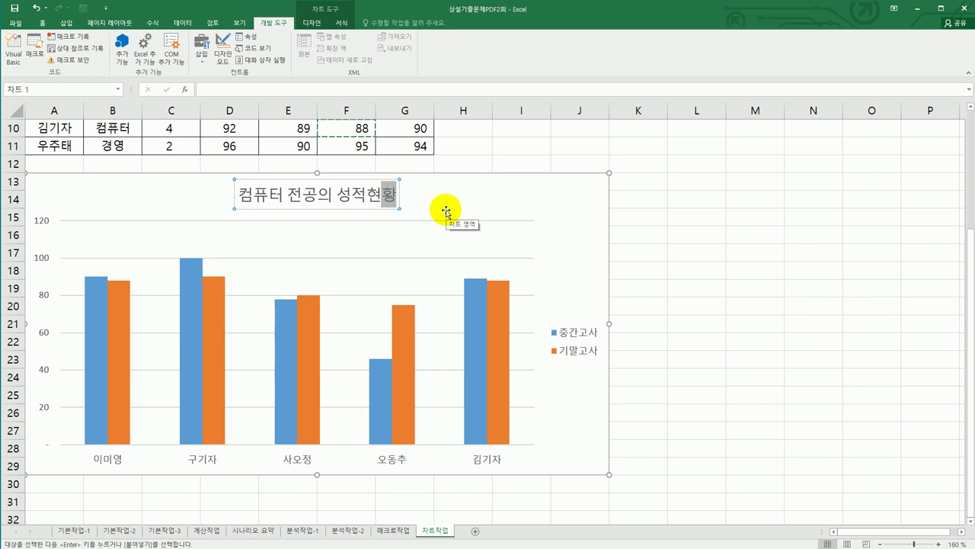
pyautogui.click(356, 211)
pyautogui.click(356, 208)
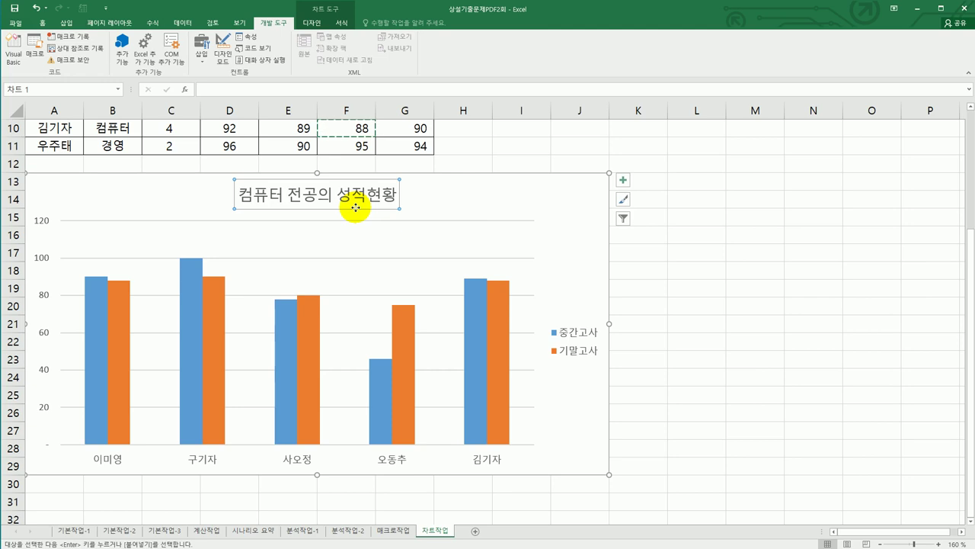
# Step: Set the chart title's font to 굴림체
pyautogui.click(42, 23)
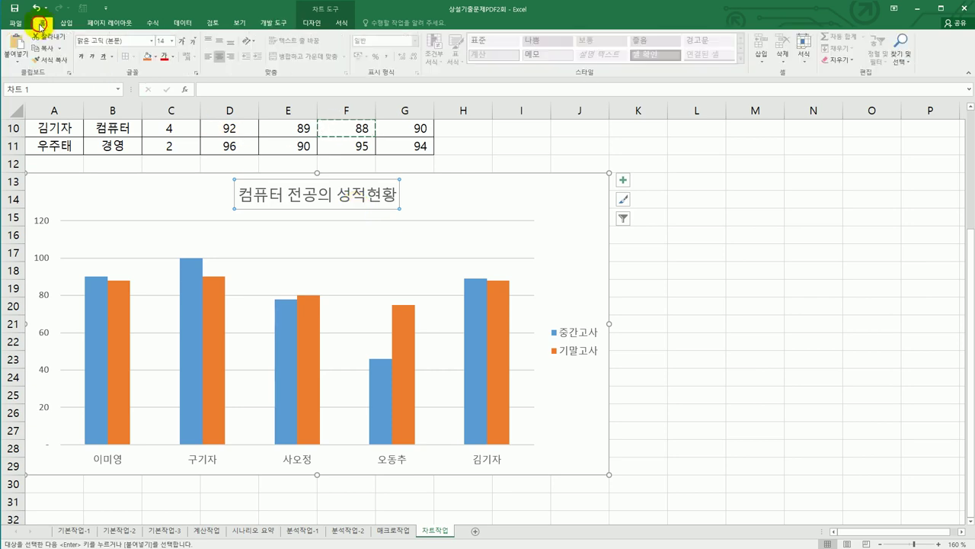
pyautogui.click(151, 41)
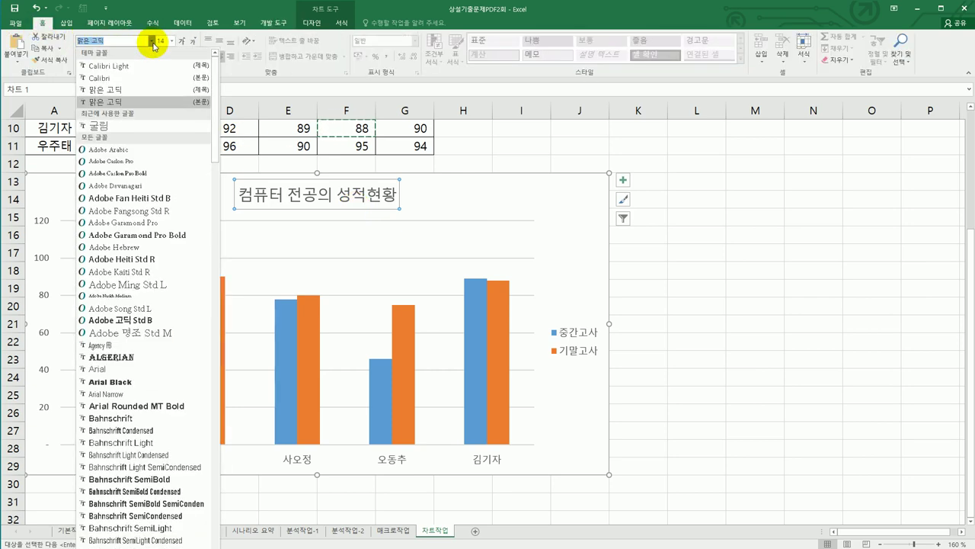
pyautogui.moveTo(219, 82); pyautogui.dragTo(216, 547)
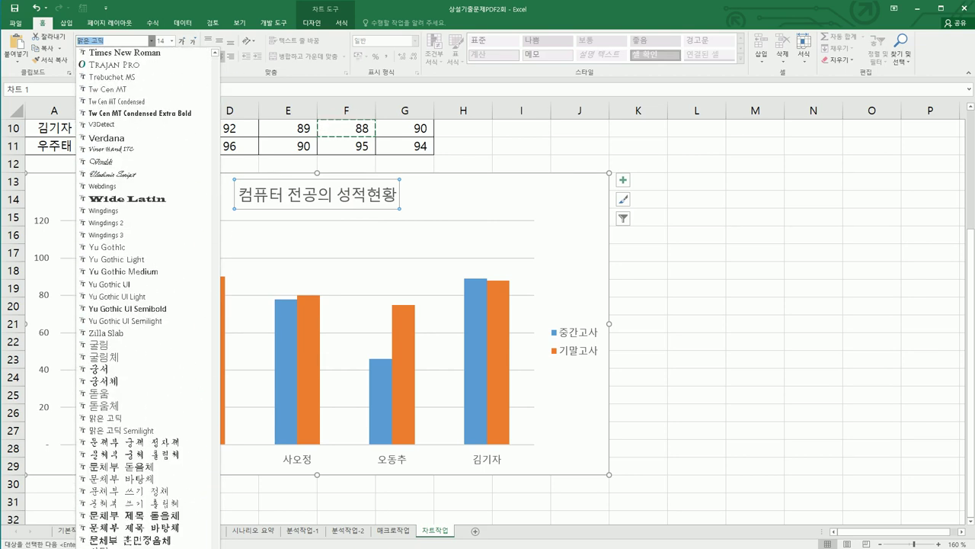
pyautogui.click(115, 356)
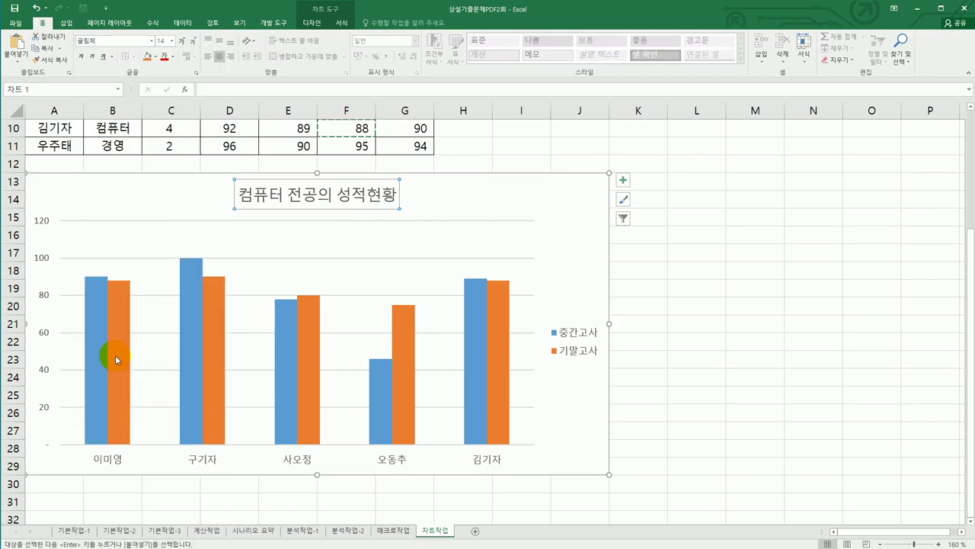
pyautogui.moveTo(115, 355)
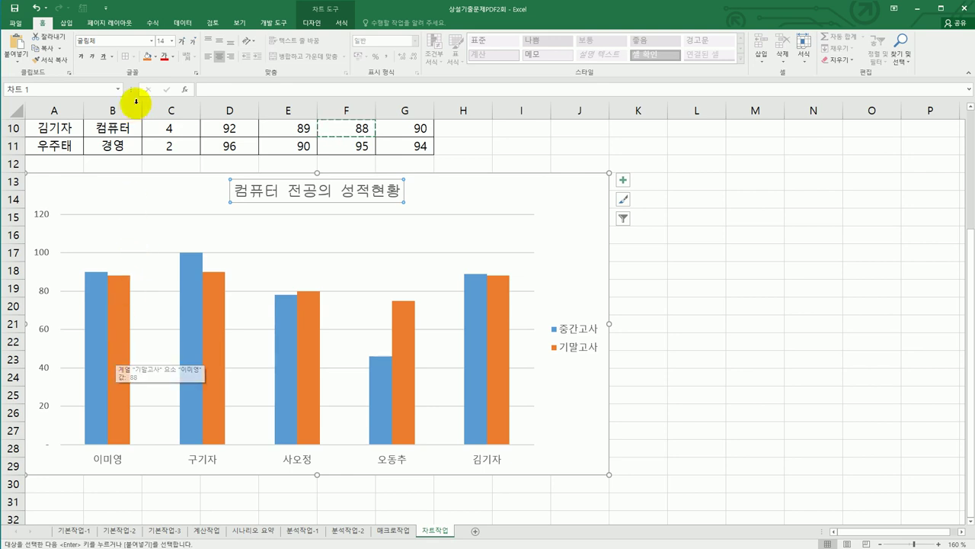
# Step: Give the chart title the standard purple font color and a standard yellow fill
pyautogui.click(175, 61)
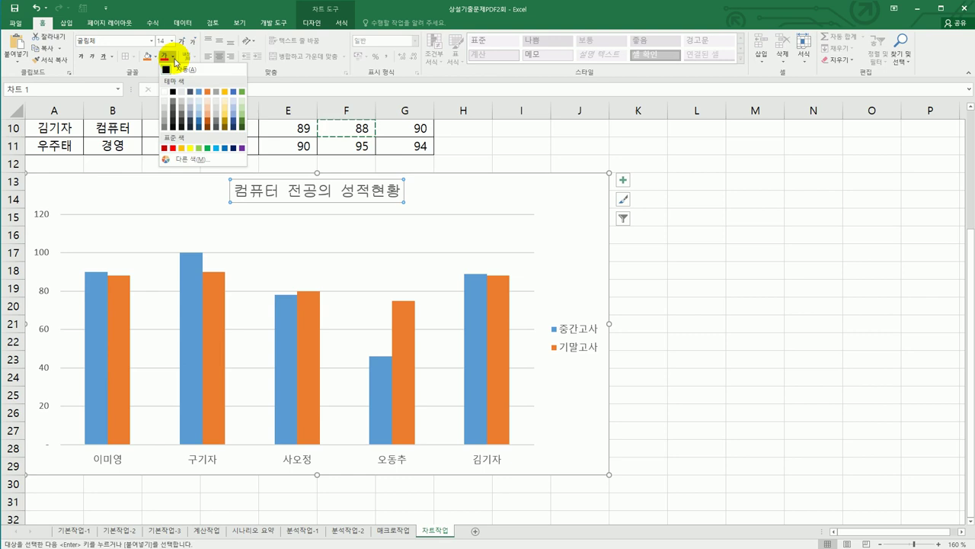
pyautogui.click(241, 149)
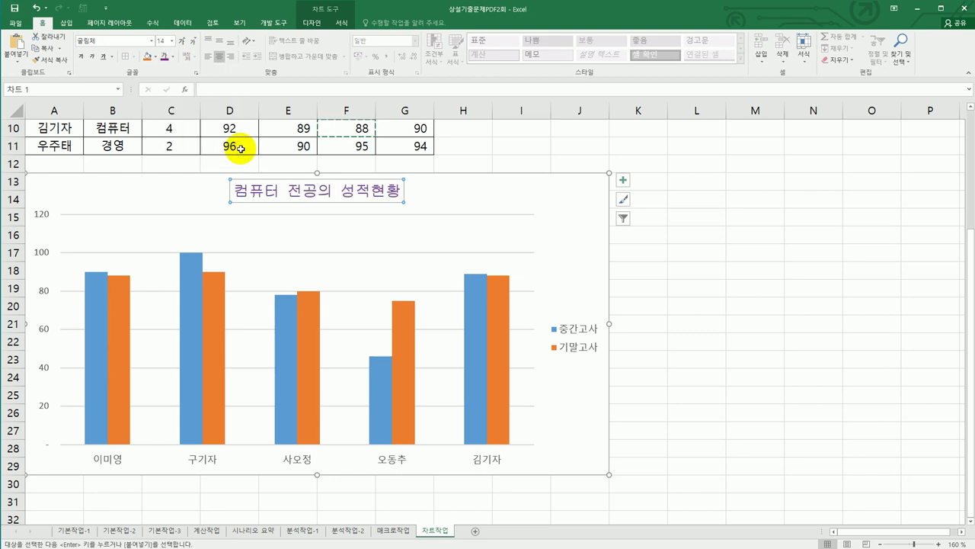
pyautogui.click(157, 59)
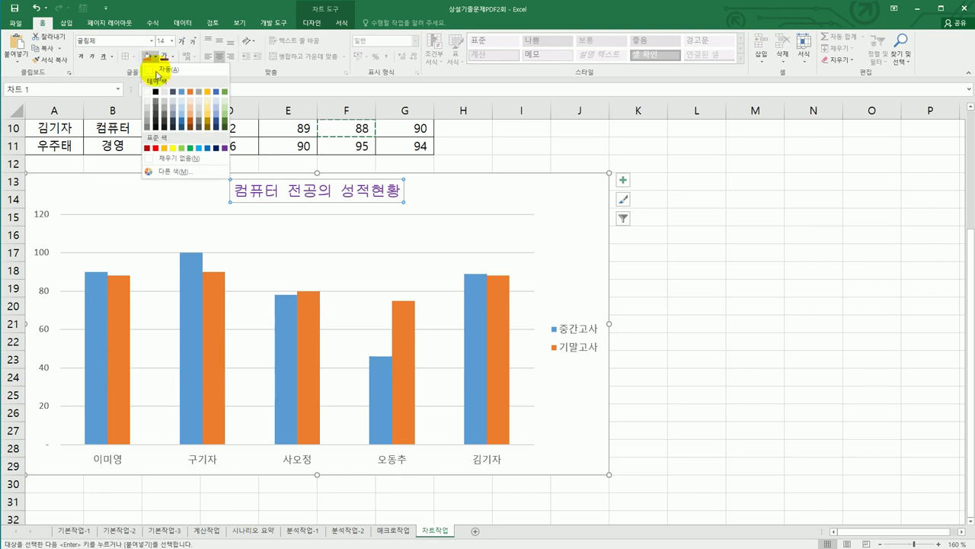
pyautogui.click(174, 149)
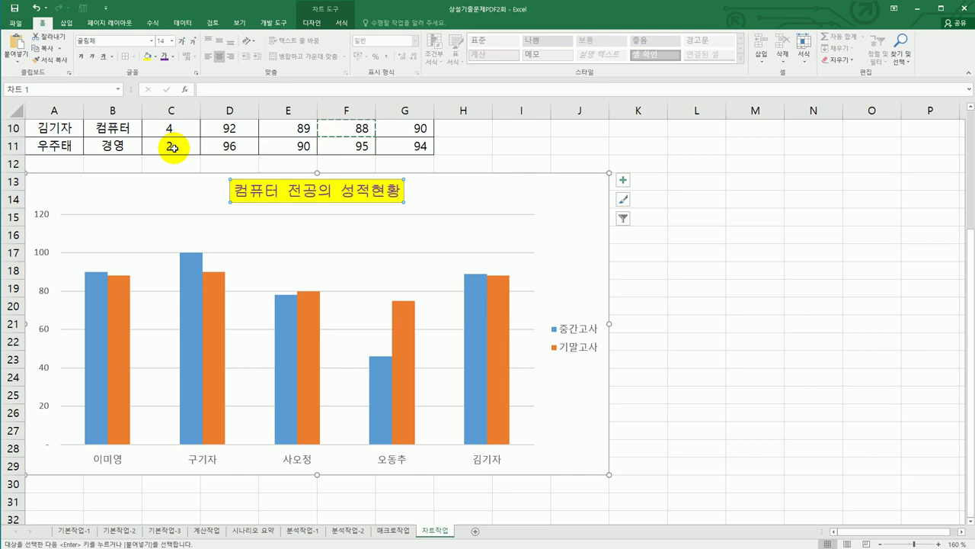
# Step: Add a data label at the inside end (안쪽 끝에) of only the second student's 중간고사 column
pyautogui.click(191, 285)
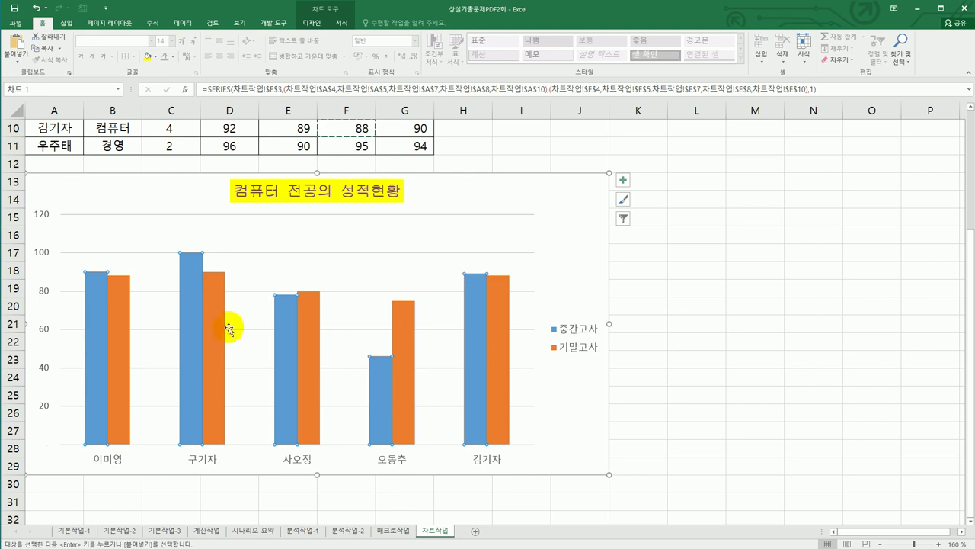
pyautogui.click(186, 296)
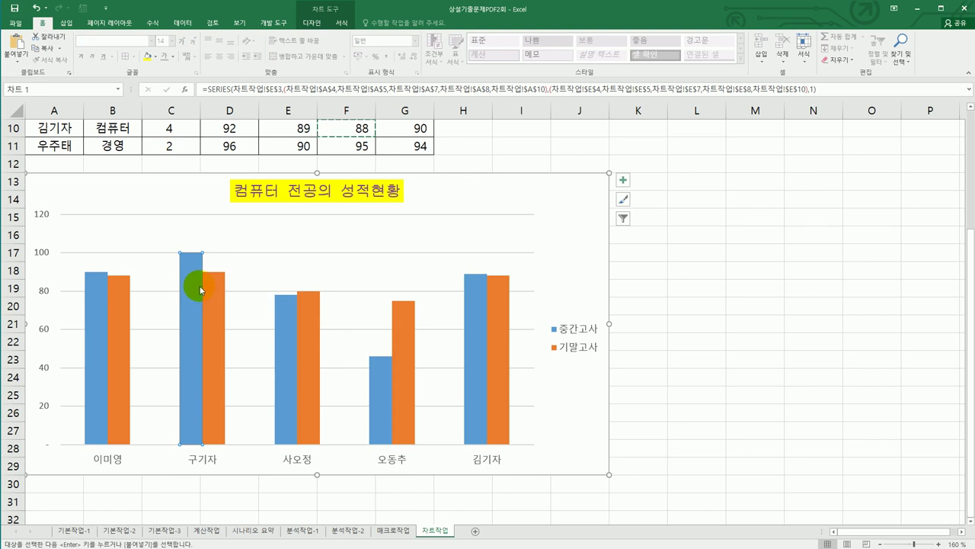
pyautogui.click(625, 180)
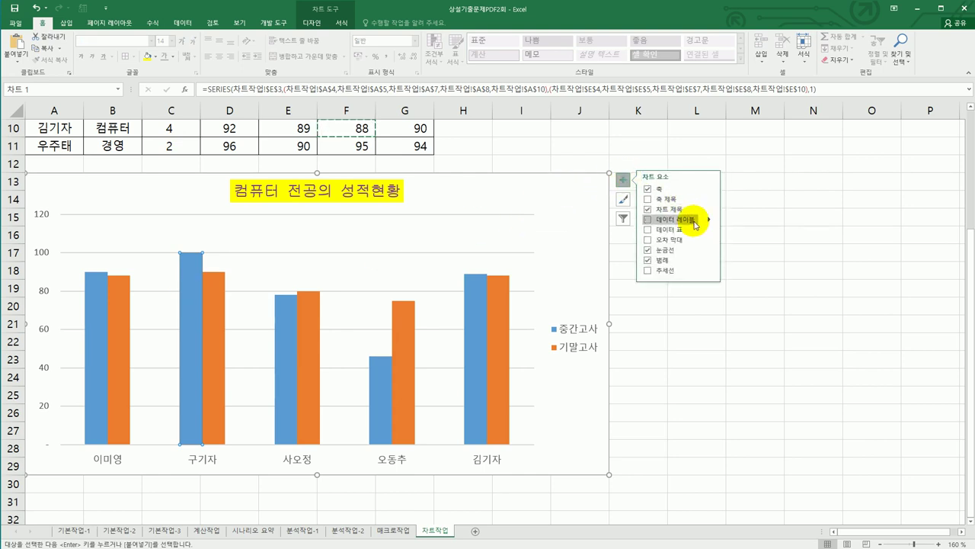
pyautogui.click(708, 220)
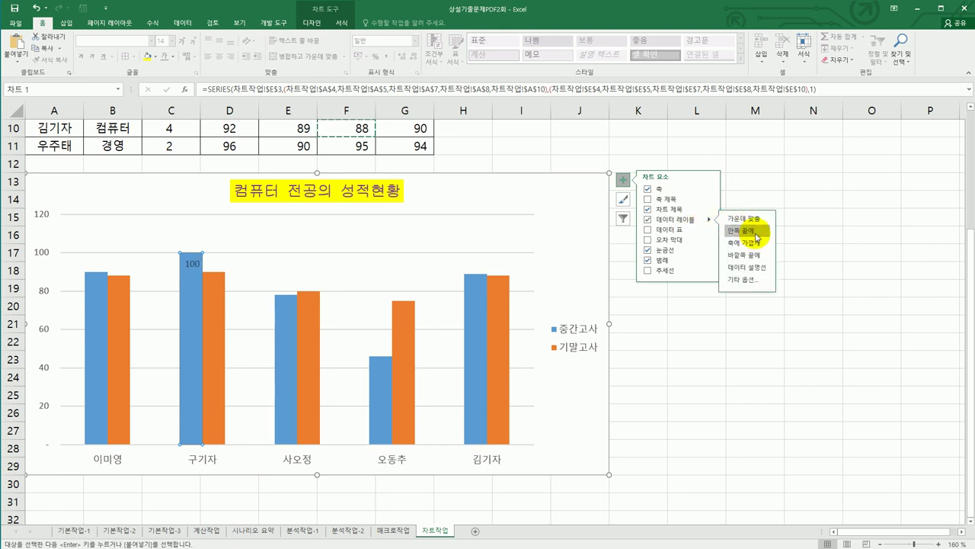
pyautogui.click(755, 234)
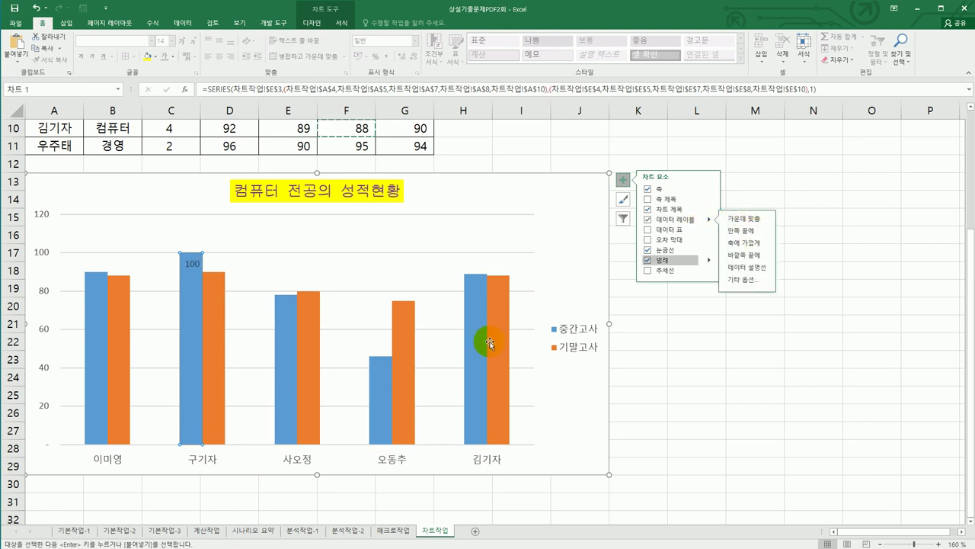
# Step: Add a data label at the inside end (안쪽 끝에) of only the second student's 기말고사 column
pyautogui.click(208, 327)
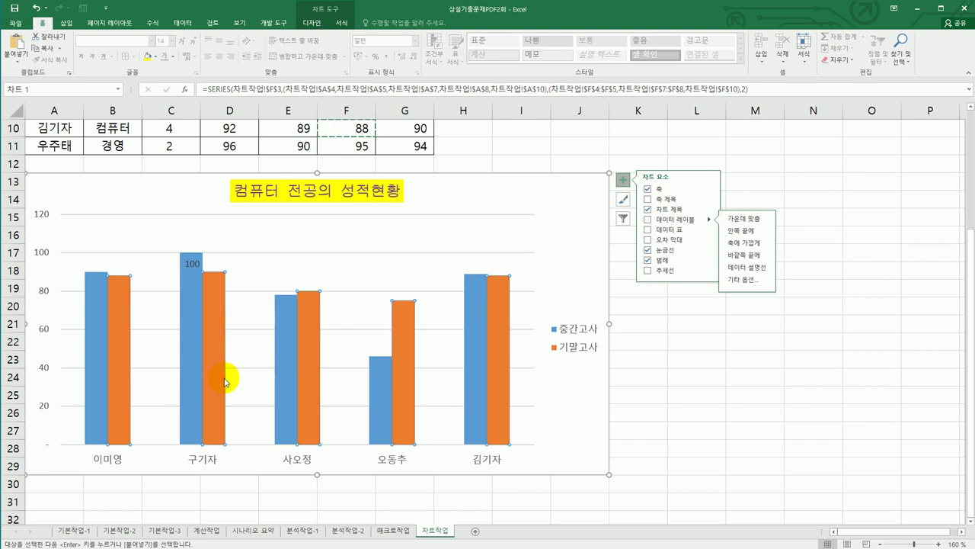
pyautogui.click(216, 304)
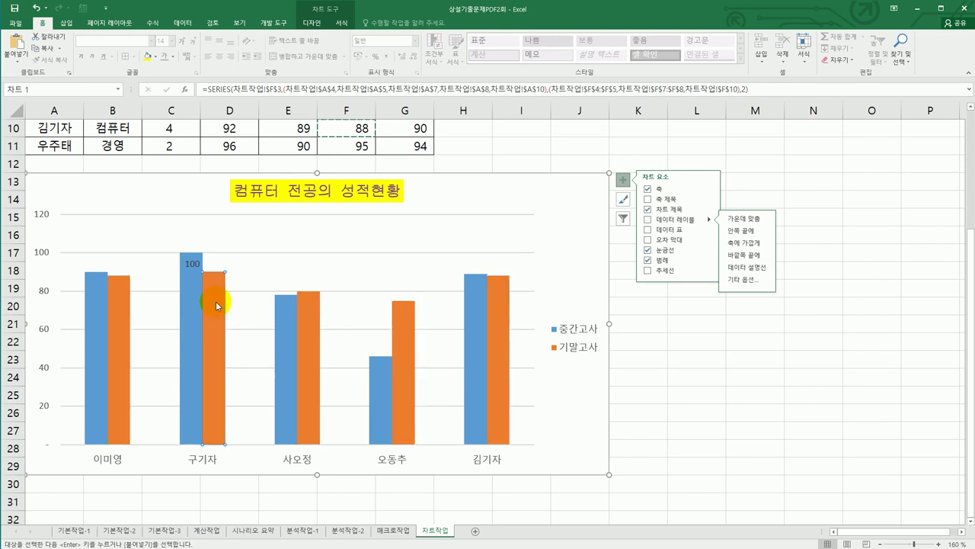
pyautogui.click(751, 230)
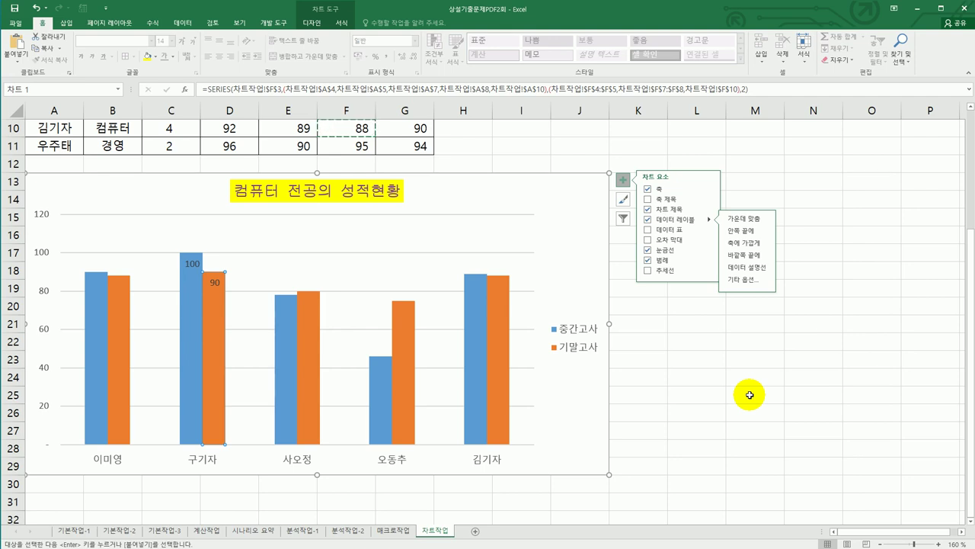
# Step: Set the vertical value axis to a maximum of 100 and a major unit of 10
pyautogui.click(40, 256)
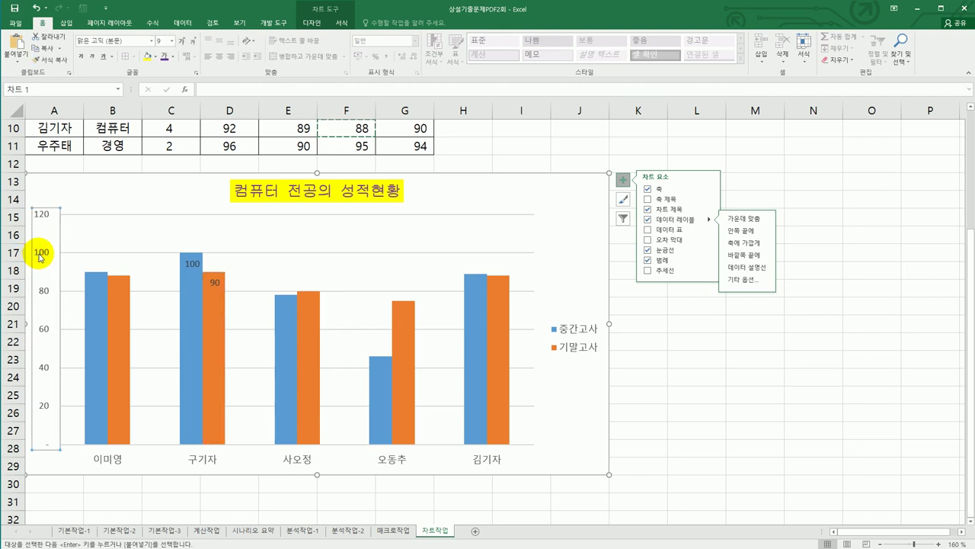
pyautogui.rightClick(40, 256)
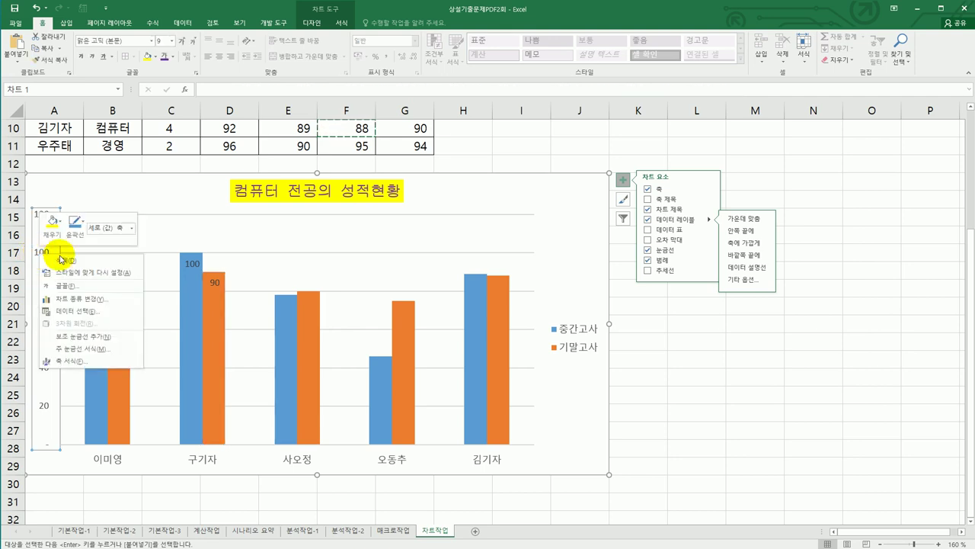
pyautogui.click(101, 369)
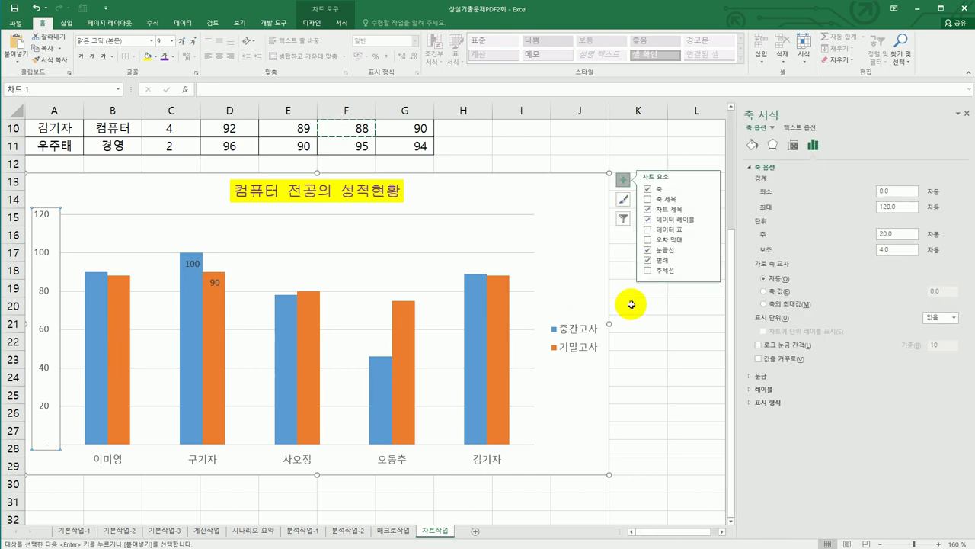
pyautogui.moveTo(904, 209); pyautogui.dragTo(865, 208)
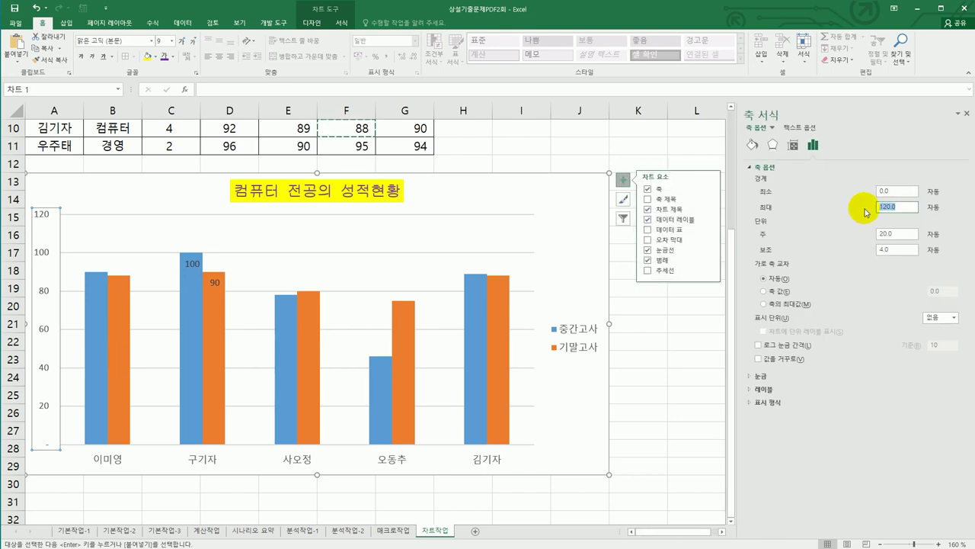
pyautogui.write('1')
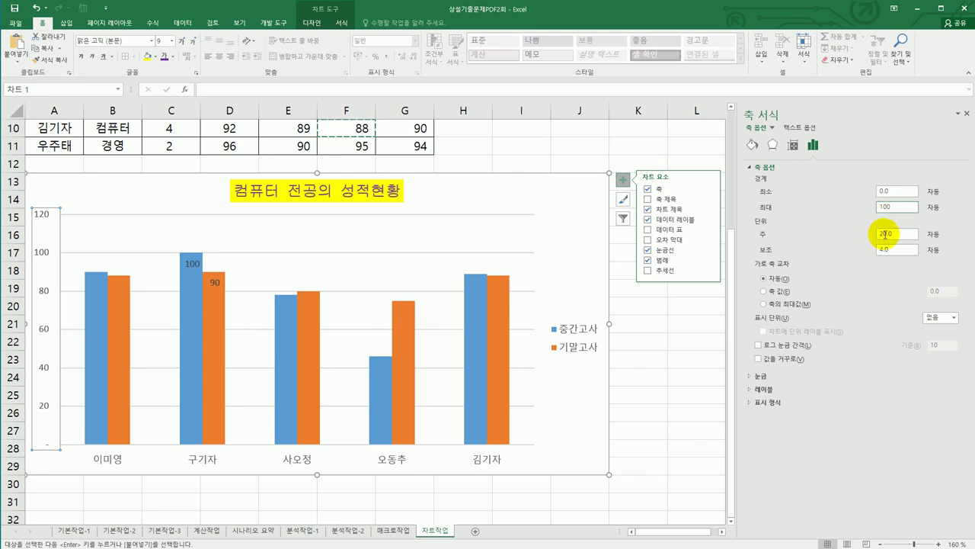
pyautogui.doubleClick(869, 234)
pyautogui.write('10')
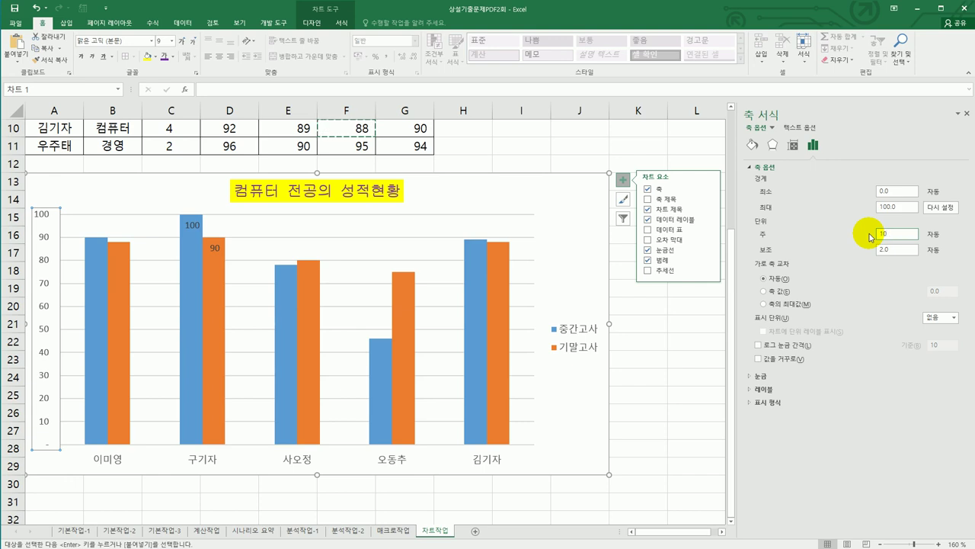
# Step: Apply the outer 오프셋 아래쪽 (offset bottom) preset shadow to the chart area
pyautogui.click(571, 201)
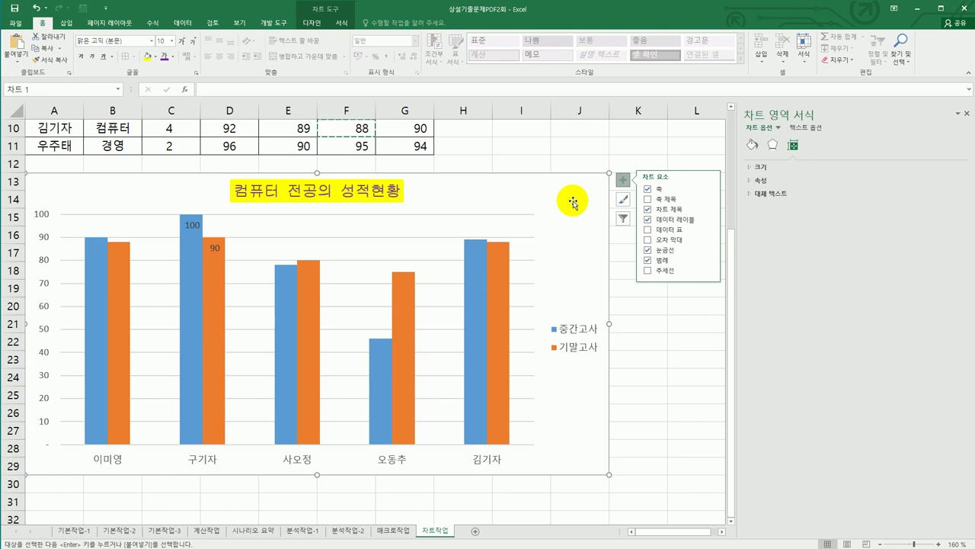
pyautogui.click(773, 147)
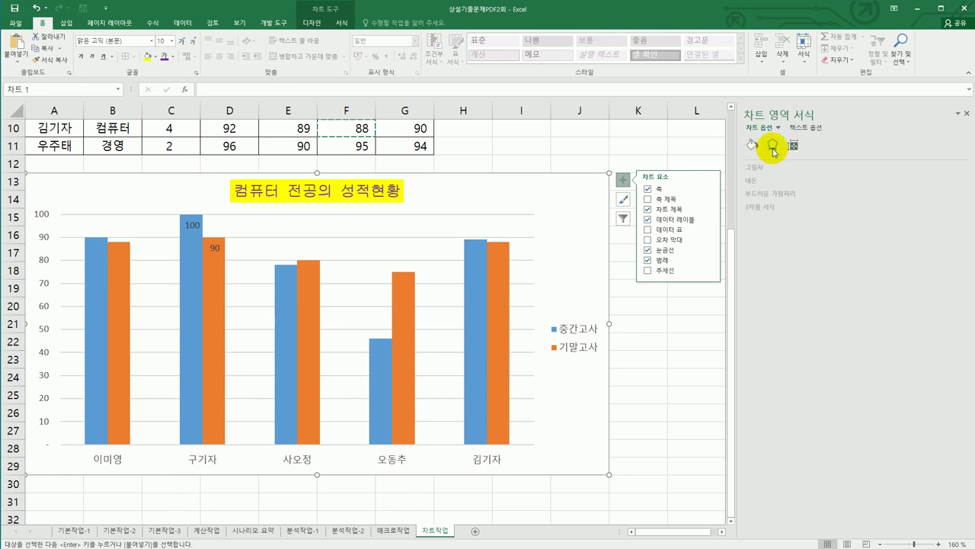
pyautogui.click(763, 166)
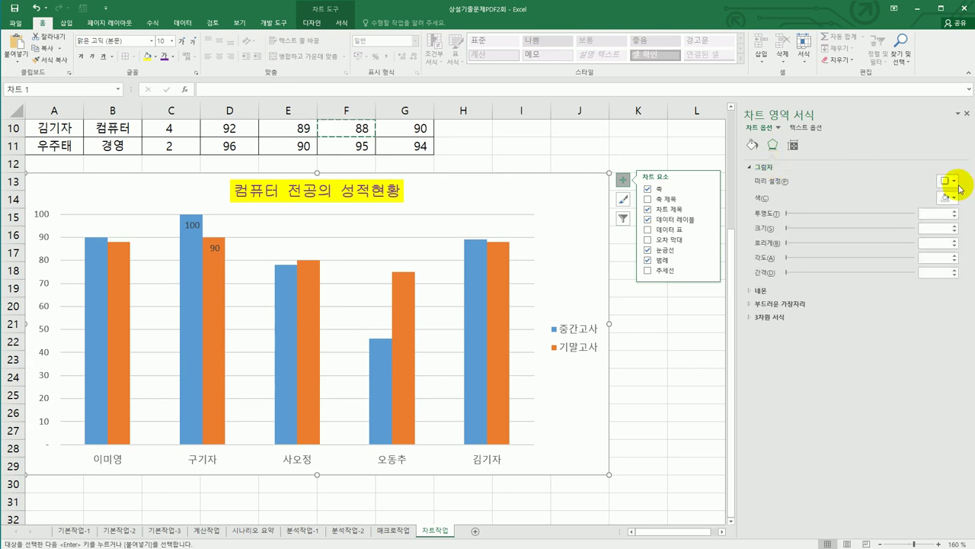
pyautogui.click(954, 182)
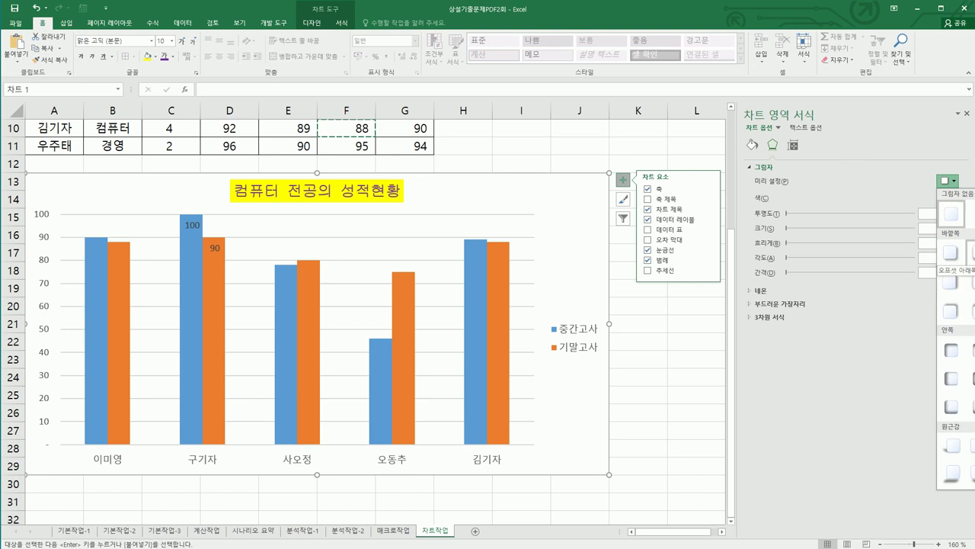
pyautogui.click(972, 252)
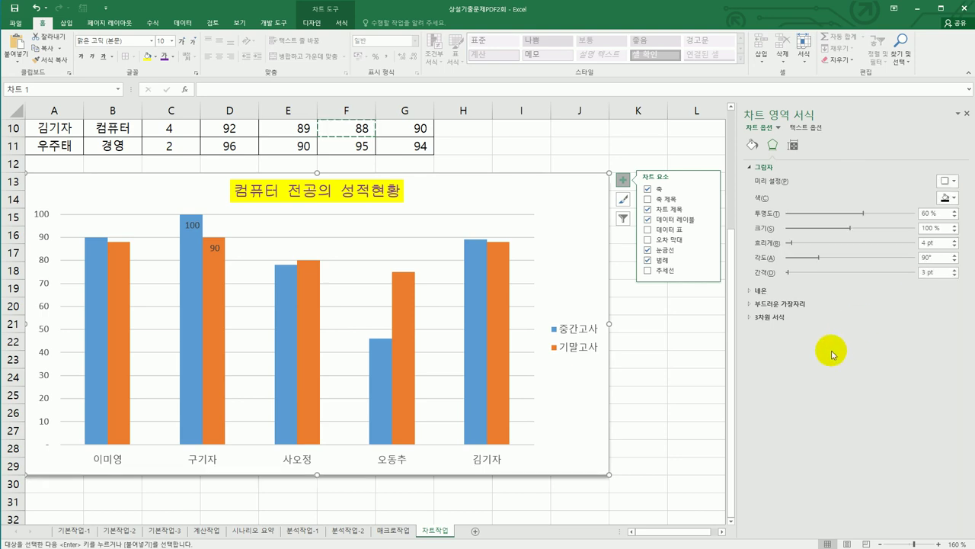
# Step: Give the chart area's border rounded corners (둥근 모서리) and deselect the chart
pyautogui.click(751, 147)
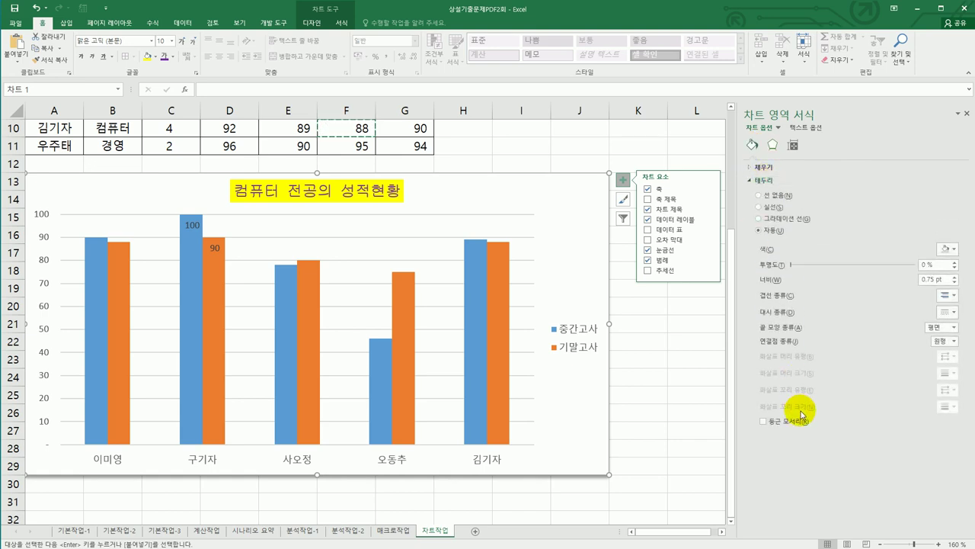
pyautogui.click(780, 421)
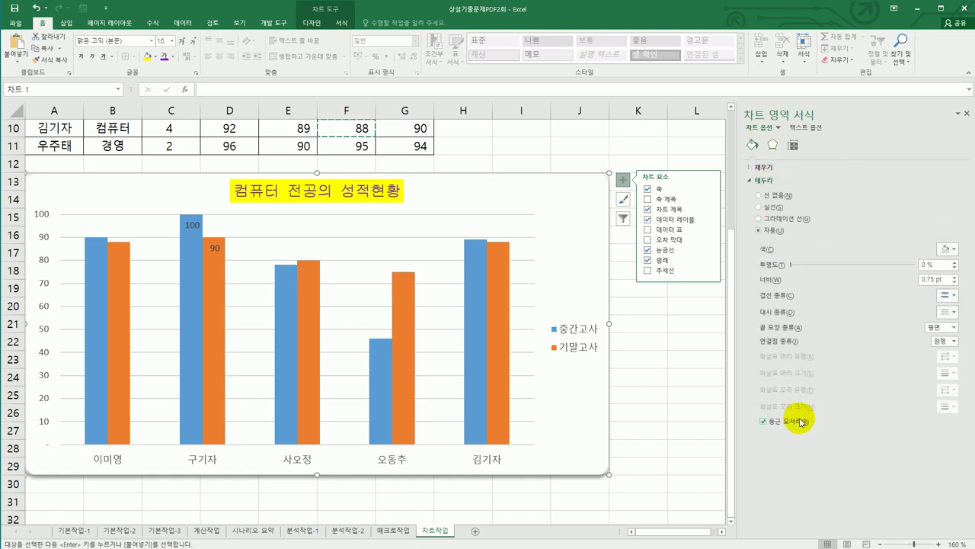
pyautogui.click(709, 427)
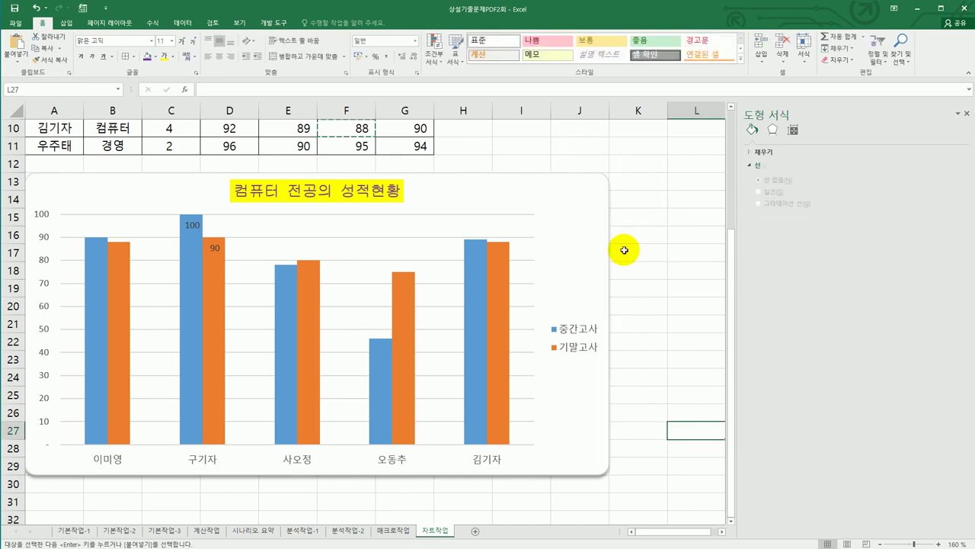